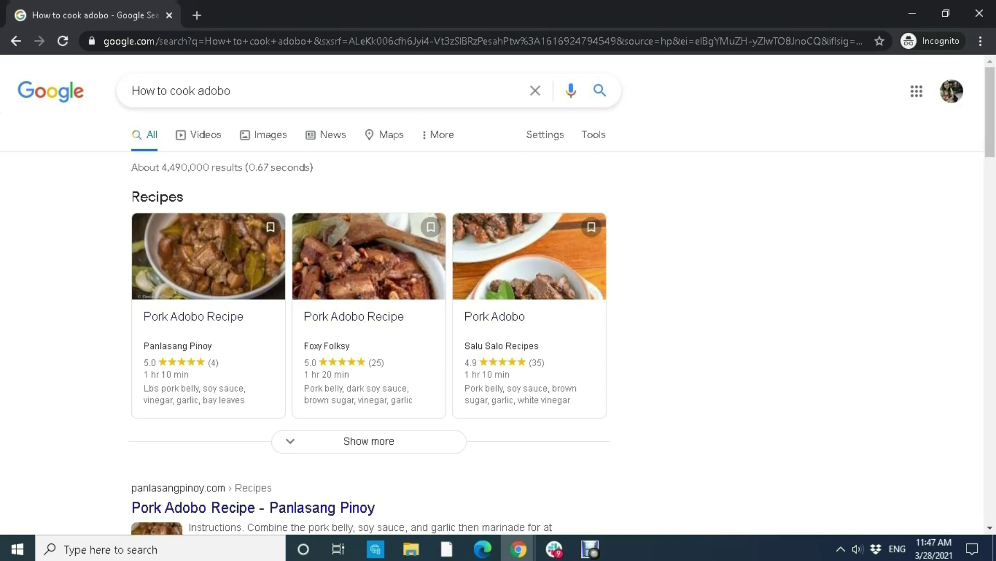
- Examine the first page of "How to cook adobo" search results, from the recipe cards down to the related searches
scroll(499, 291, down, 1)
scroll(498, 291, down, 1)
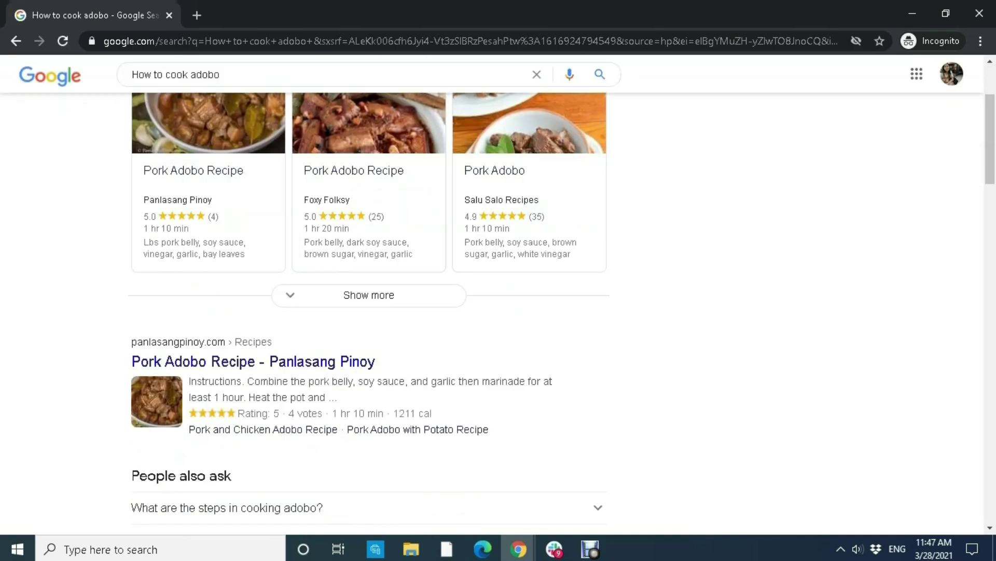
scroll(498, 290, up, 2)
scroll(498, 291, down, 1)
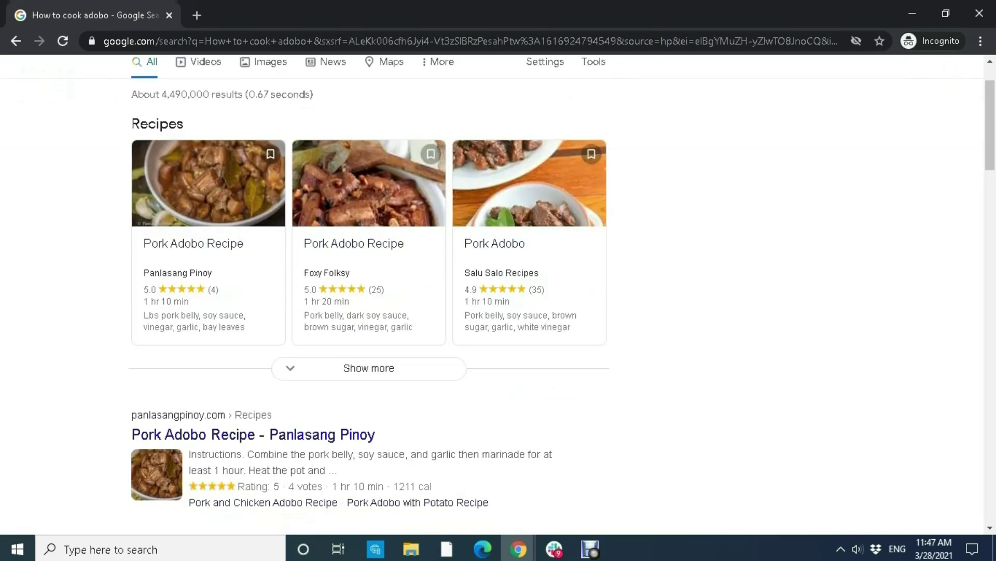
scroll(498, 291, down, 10)
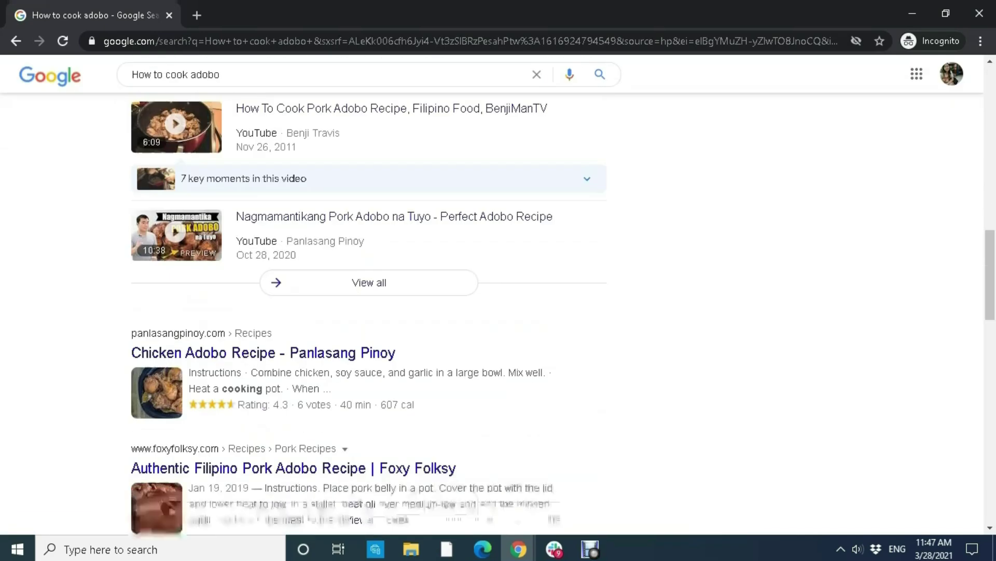
scroll(498, 291, up, 10)
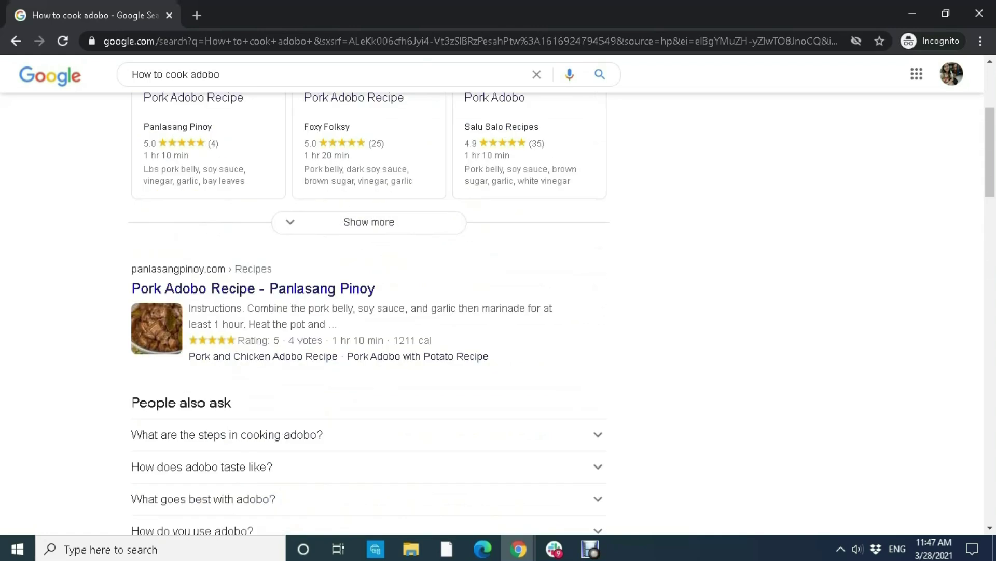
scroll(499, 290, down, 15)
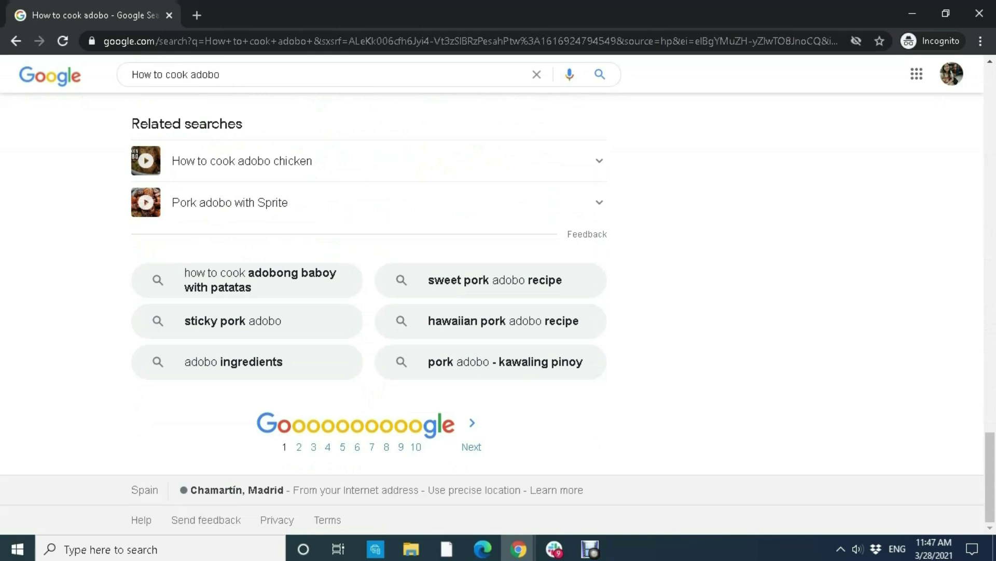
scroll(492, 314, up, 7)
scroll(492, 314, down, 7)
scroll(299, 446, up, 20)
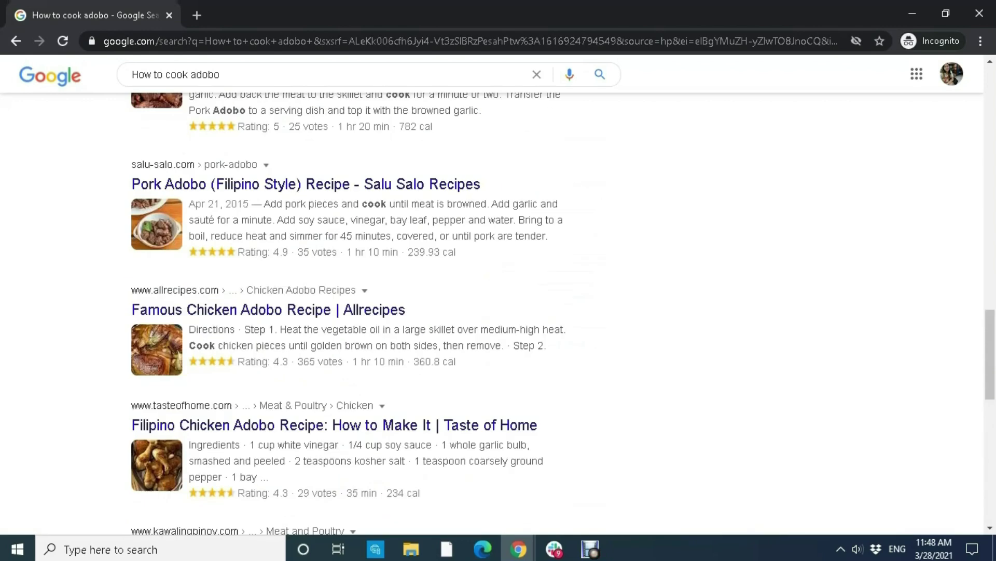
scroll(529, 312, up, 4)
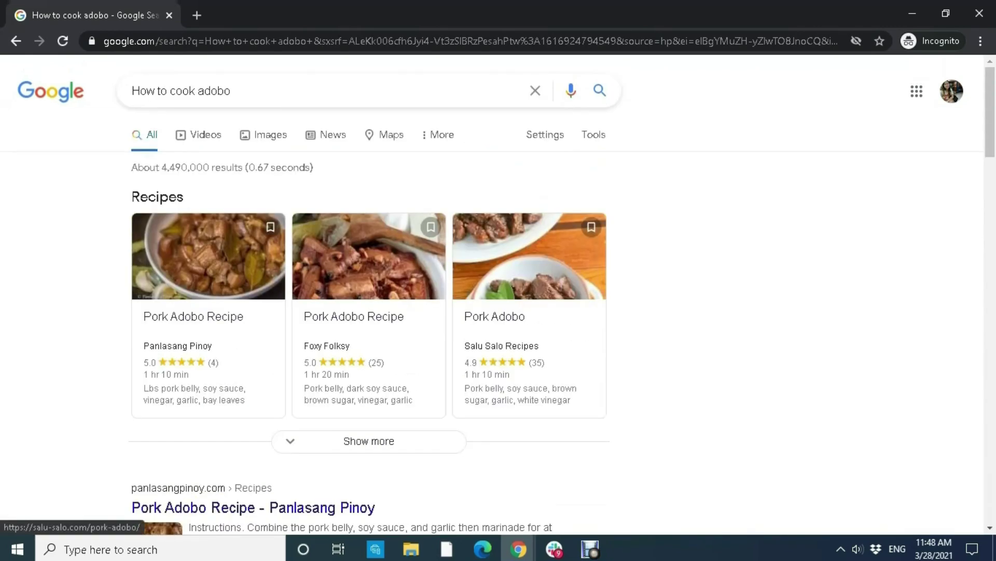
- Review the top Panlasang Pinoy listing, the related questions, the videos and the recipe sites listed below them
scroll(530, 312, down, 2)
scroll(529, 312, down, 2)
scroll(529, 311, up, 3)
scroll(529, 312, down, 3)
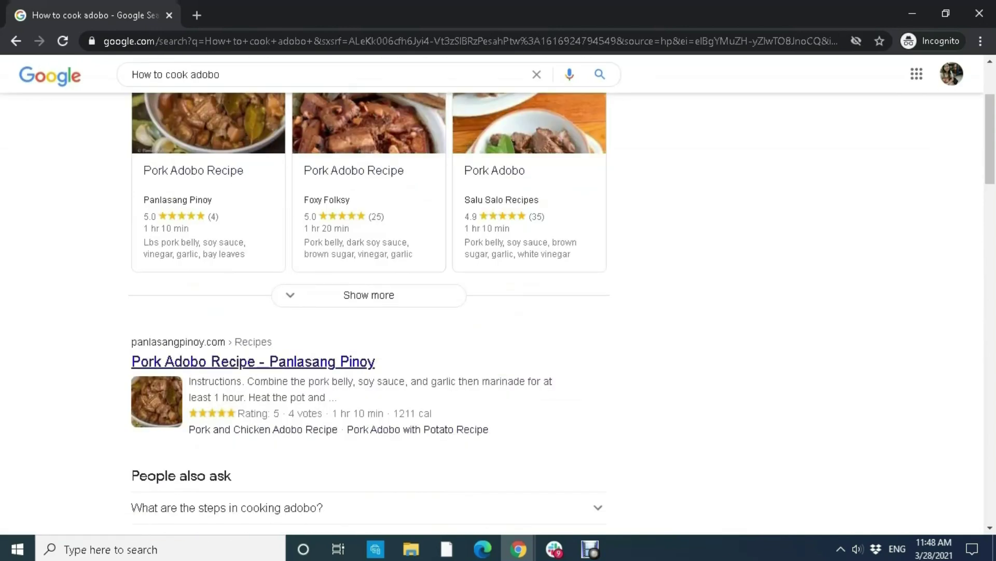
scroll(370, 312, down, 3)
scroll(299, 405, down, 4)
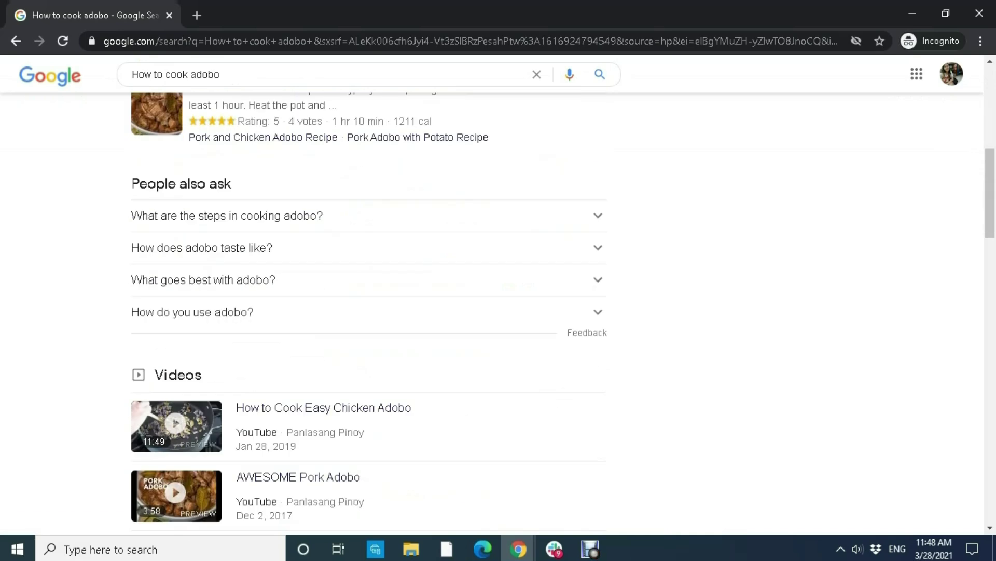
scroll(298, 405, down, 4)
scroll(298, 405, up, 11)
scroll(298, 404, down, 1)
scroll(370, 312, down, 10)
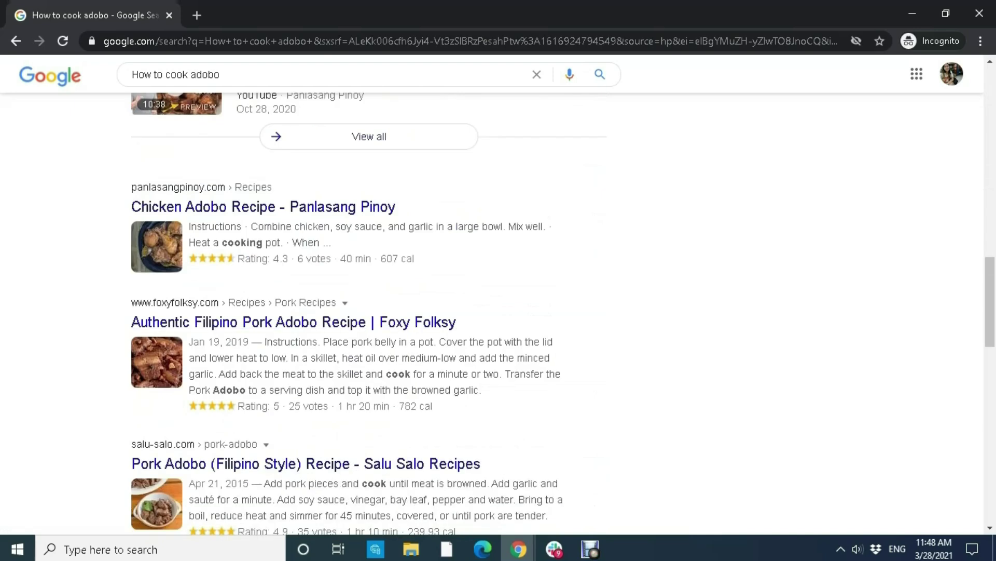
- Highlight the Foxy Folksy pork adobo listing, followed by the Salu Salo Recipes listing
drag(132, 321, 206, 303)
scroll(342, 259, down, 3)
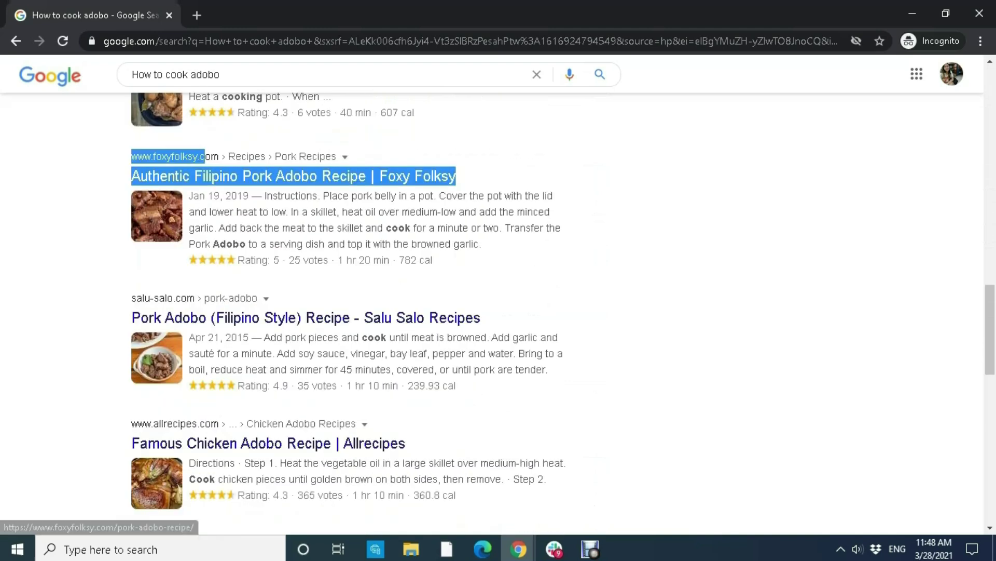
drag(131, 317, 195, 298)
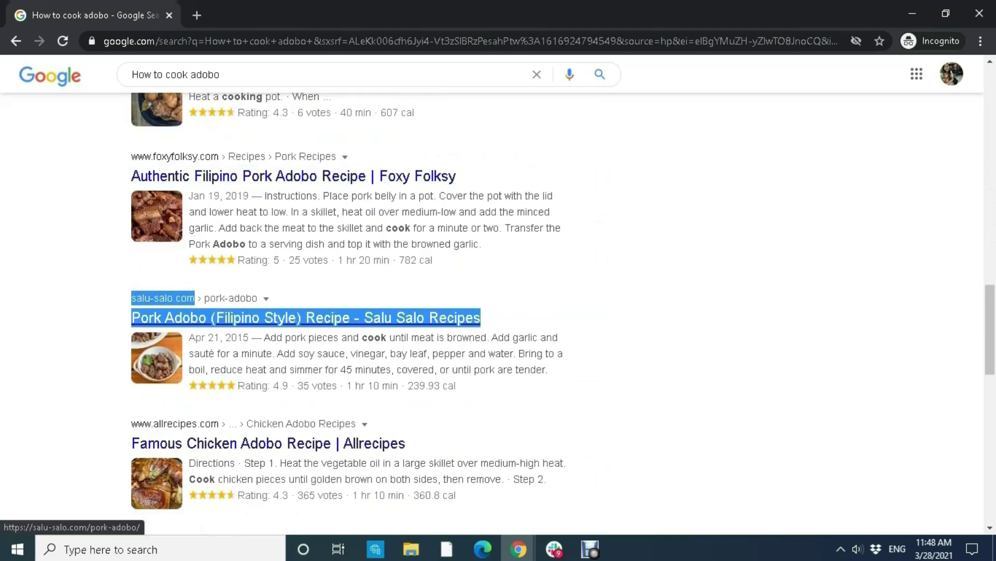
scroll(195, 298, down, 3)
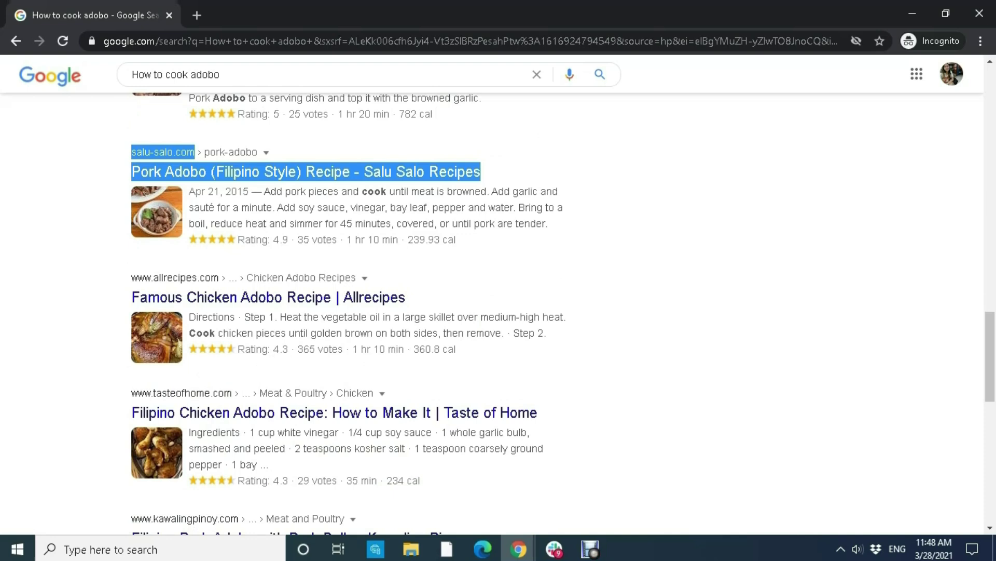
- Open page 2 of the search results and look through its listings to the end
scroll(364, 311, down, 10)
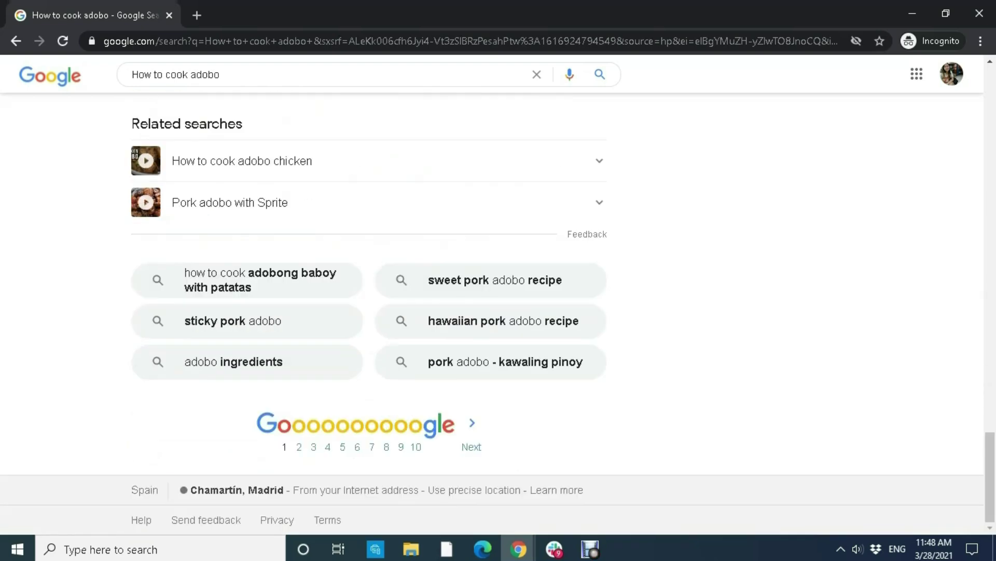
click(299, 447)
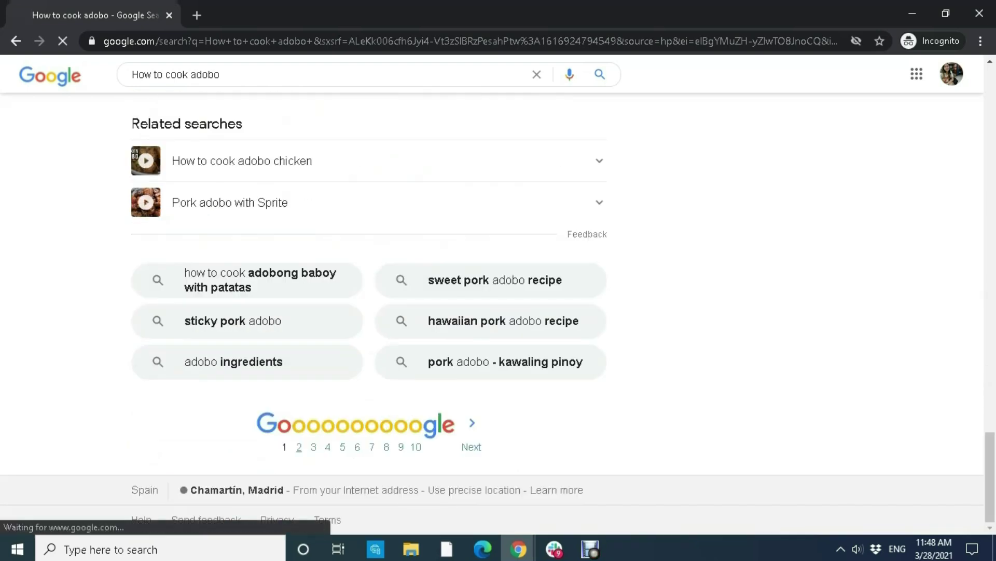
scroll(364, 311, down, 20)
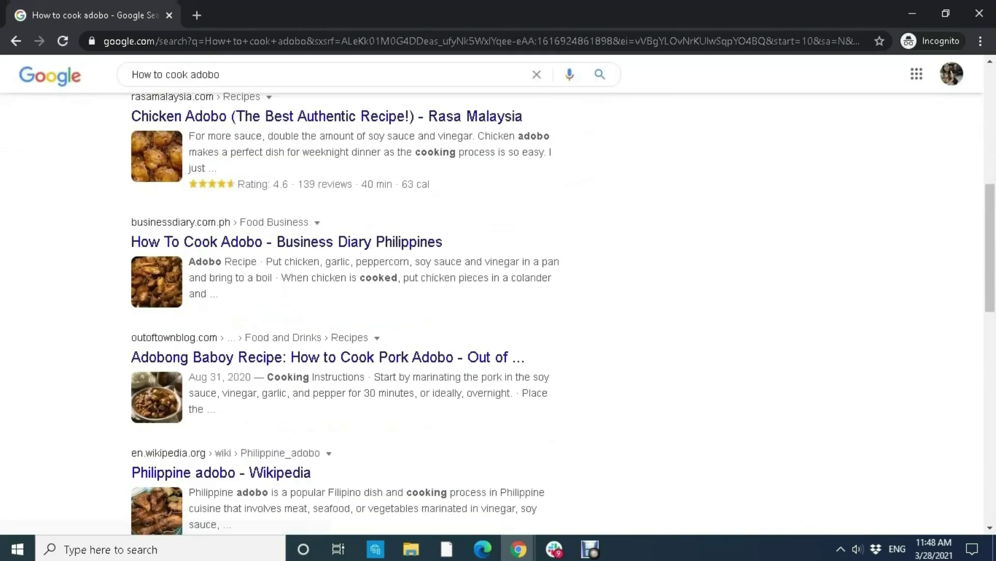
scroll(307, 447, down, 3)
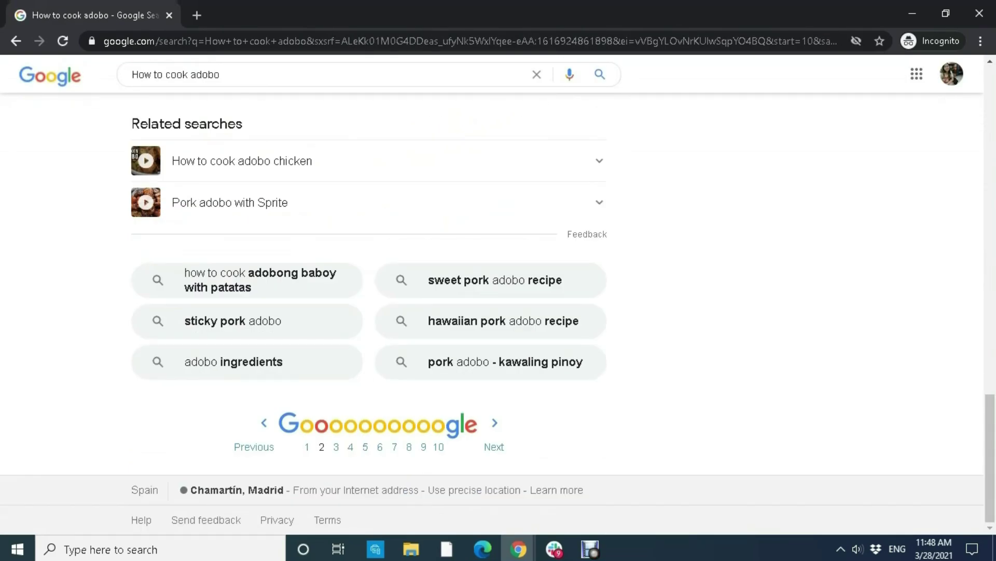
- Return to the previous results page and review its recipe cards and top Panlasang Pinoy listing
click(254, 447)
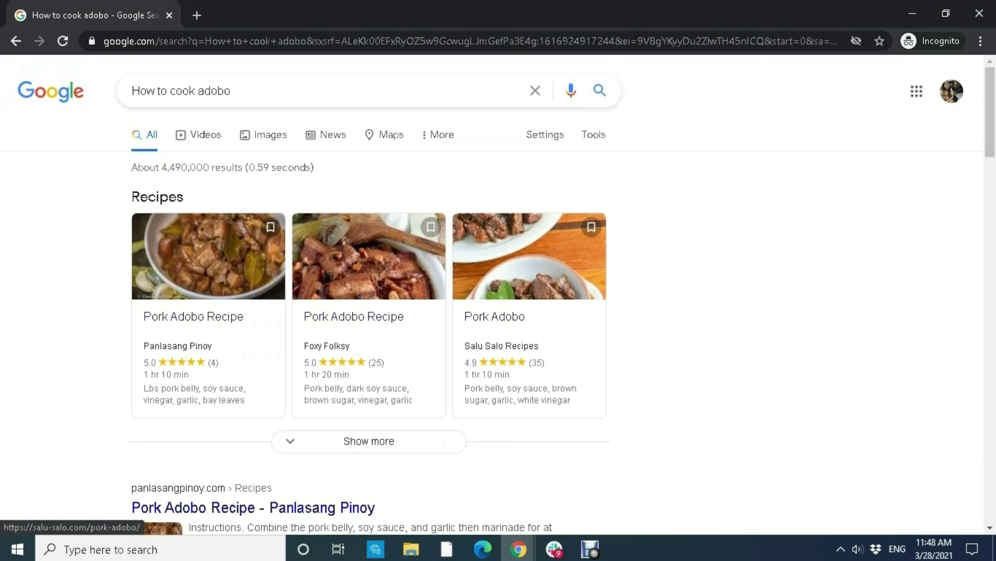
scroll(498, 291, down, 2)
scroll(498, 290, down, 2)
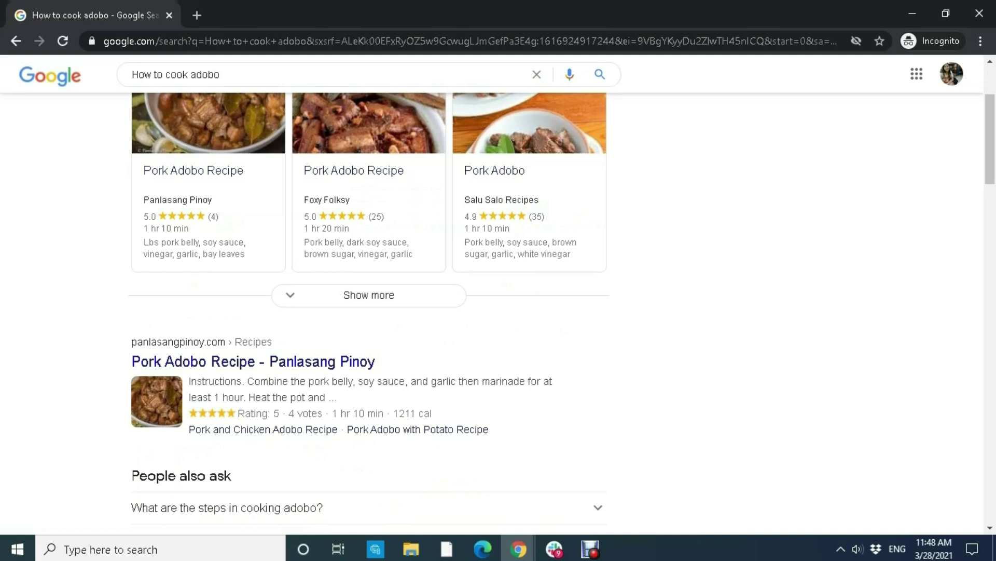
scroll(368, 311, down, 7)
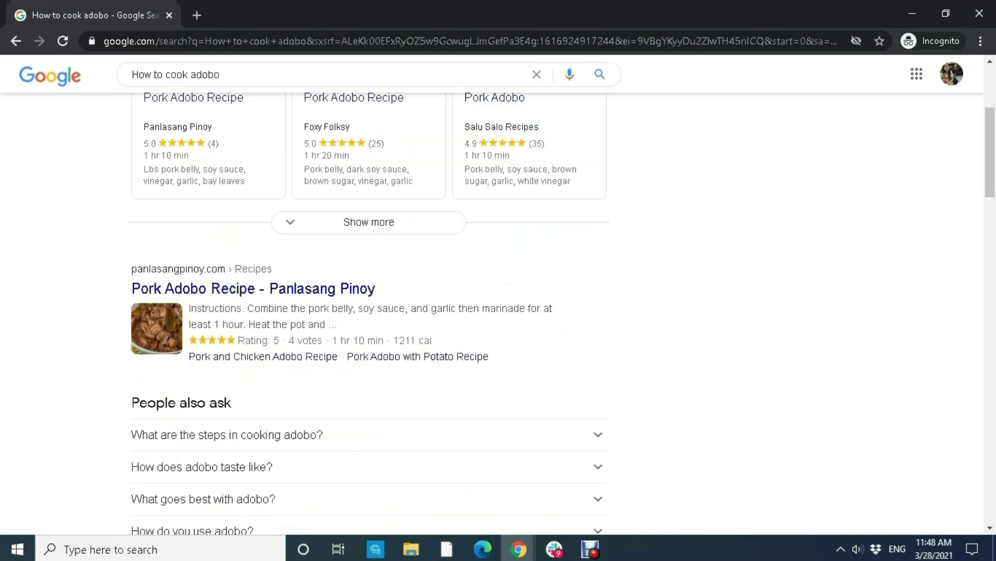
scroll(529, 311, up, 7)
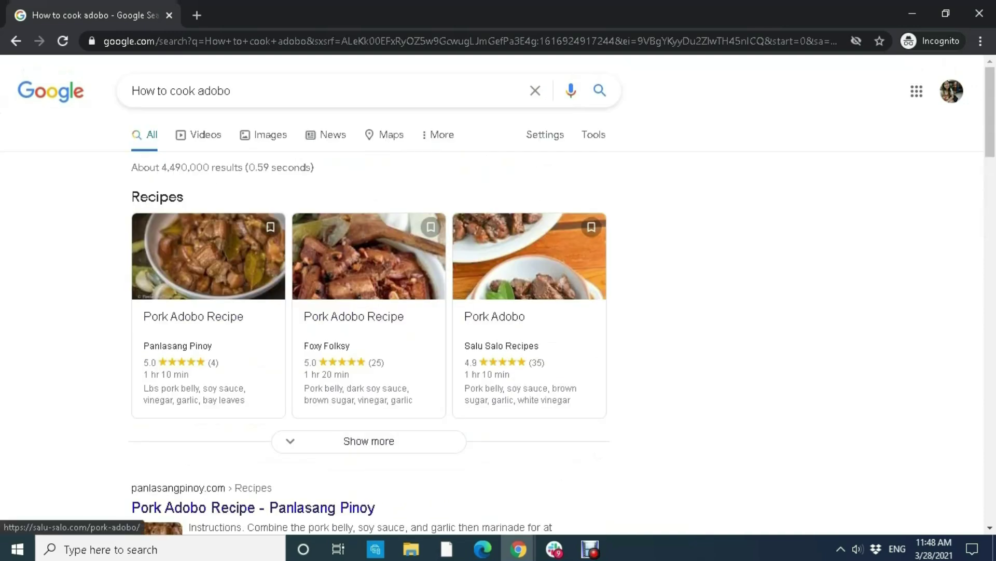
- Open page 9 of the adobo search results
scroll(529, 311, down, 4)
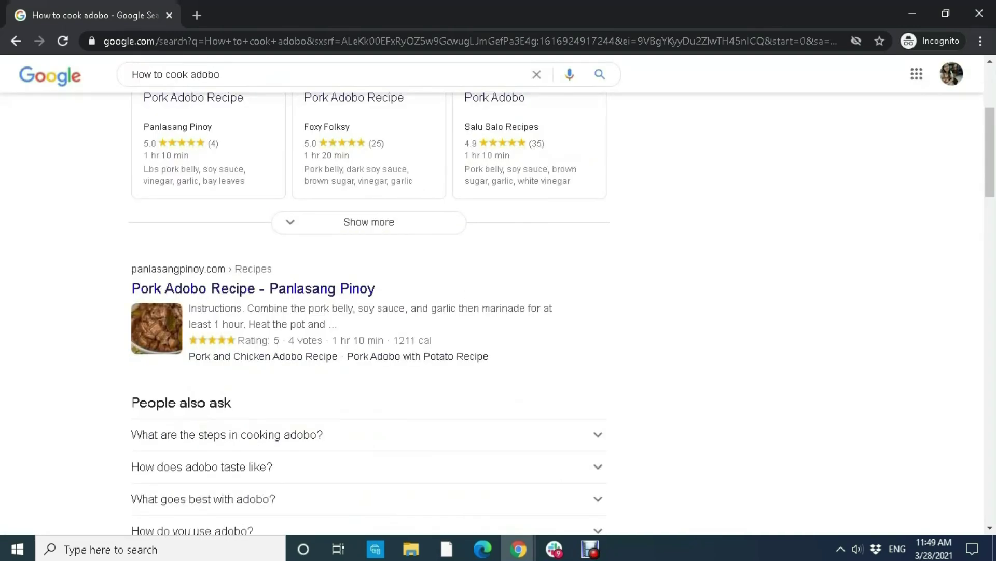
scroll(369, 312, down, 20)
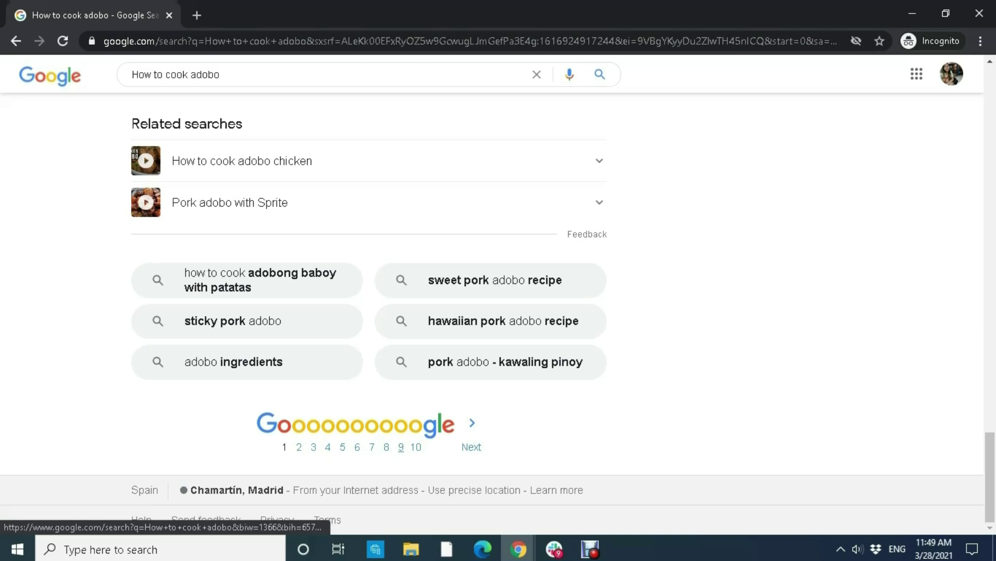
click(400, 447)
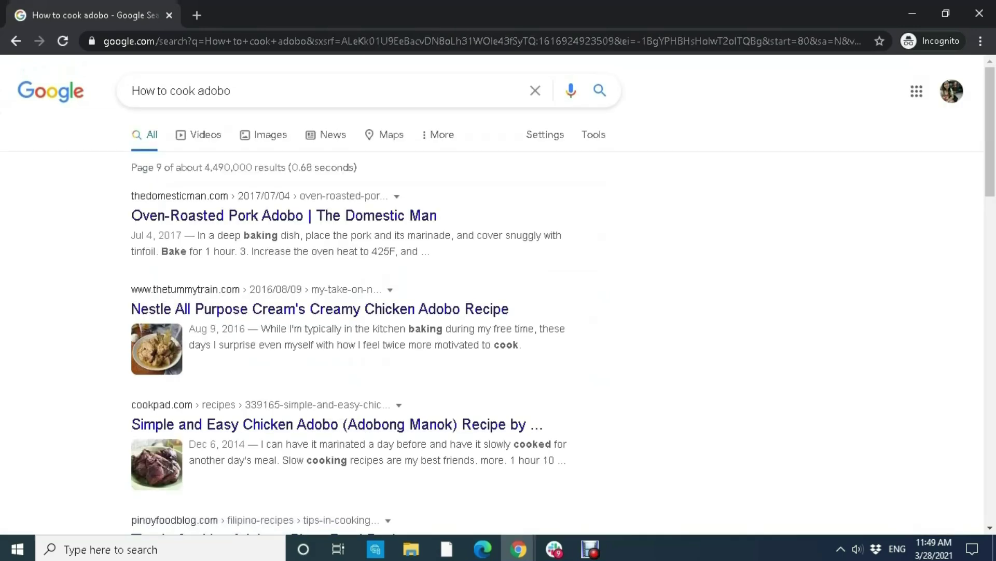
drag(127, 197, 201, 197)
click(613, 317)
drag(130, 309, 197, 289)
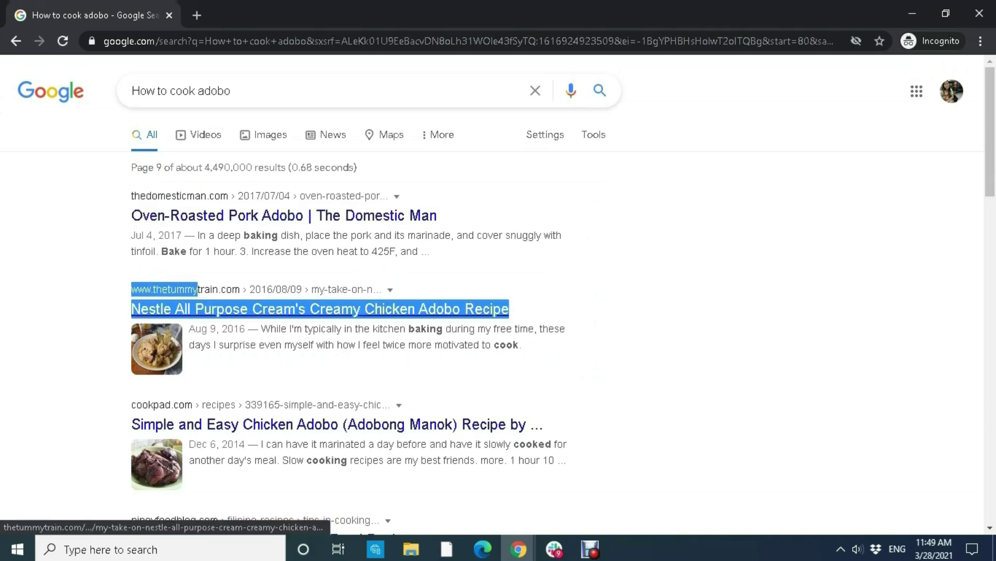
scroll(198, 289, down, 1)
scroll(198, 215, up, 1)
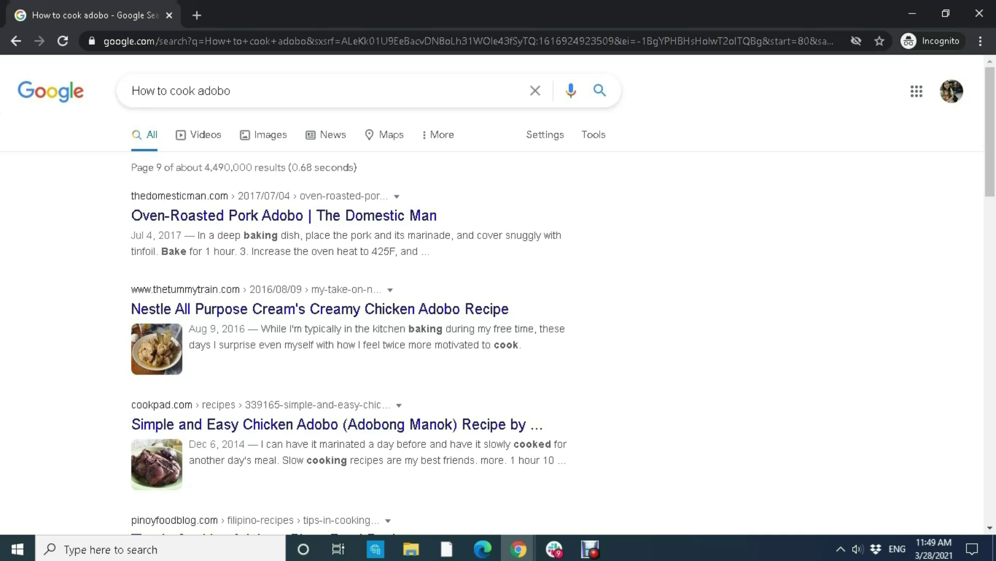
- Open page 4 of the search results and go through its listings to the page links
scroll(343, 311, down, 15)
scroll(369, 311, down, 4)
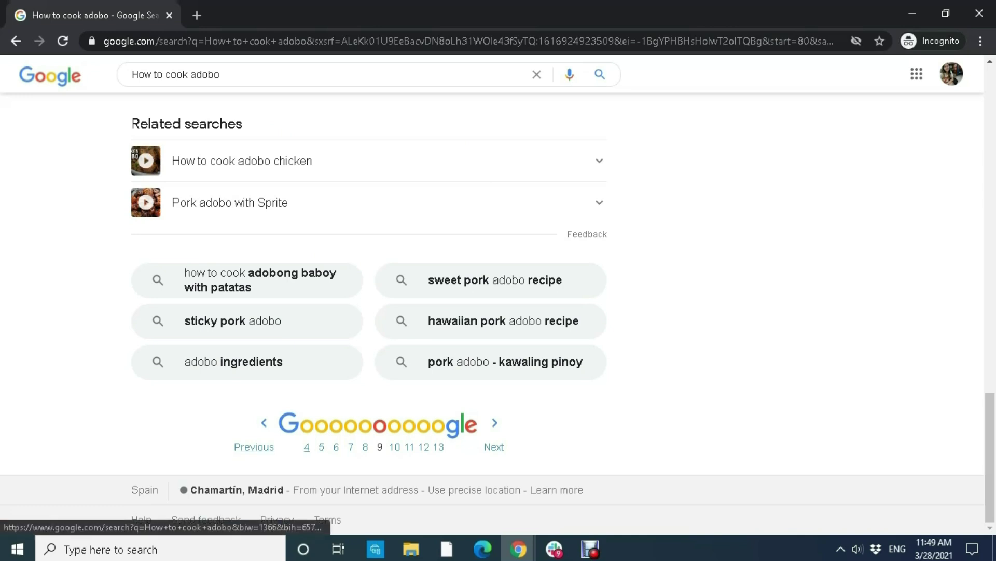
click(307, 446)
scroll(307, 446, down, 15)
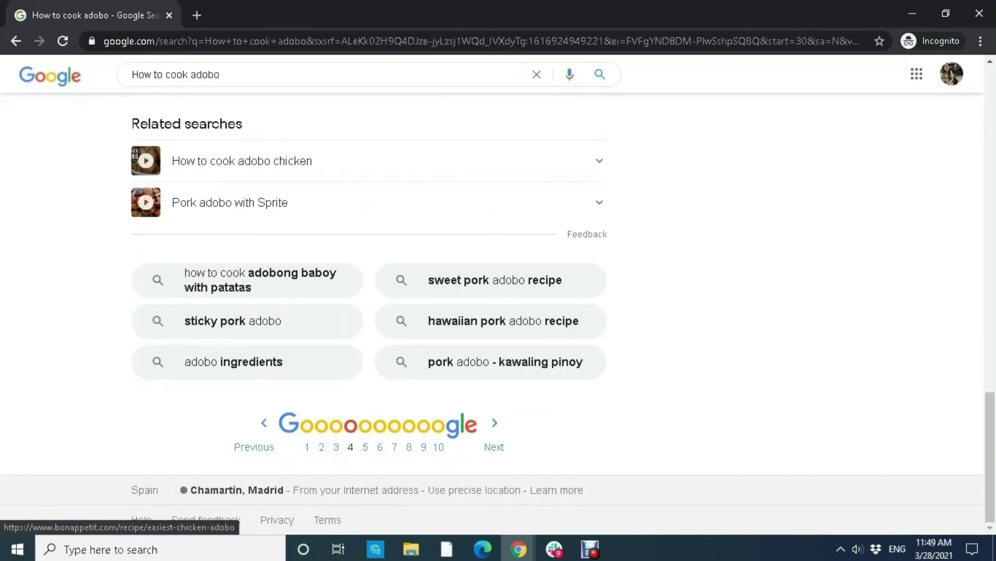
- Go back to page 1 of the search results and look through its listings
click(307, 446)
scroll(307, 446, down, 12)
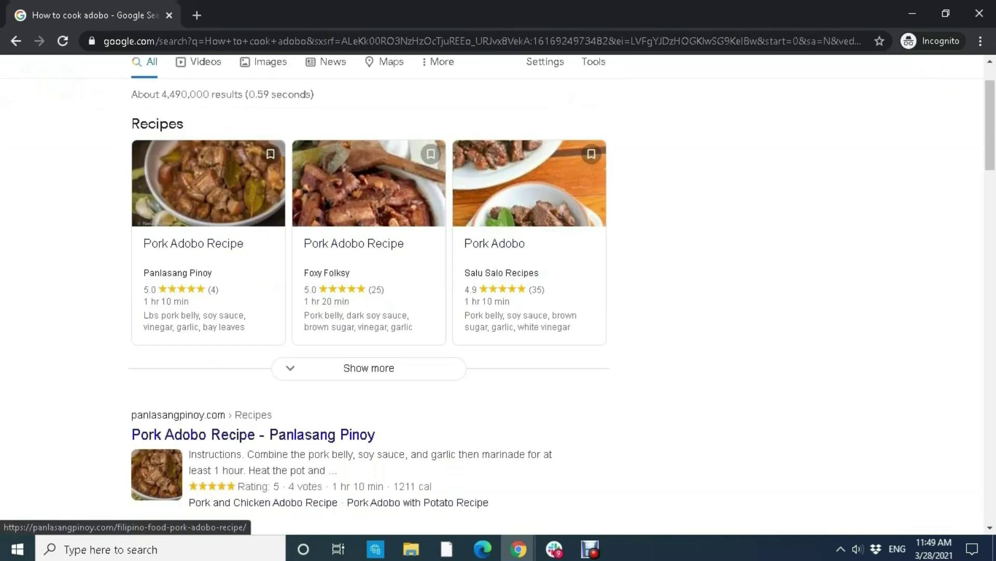
scroll(301, 457, down, 15)
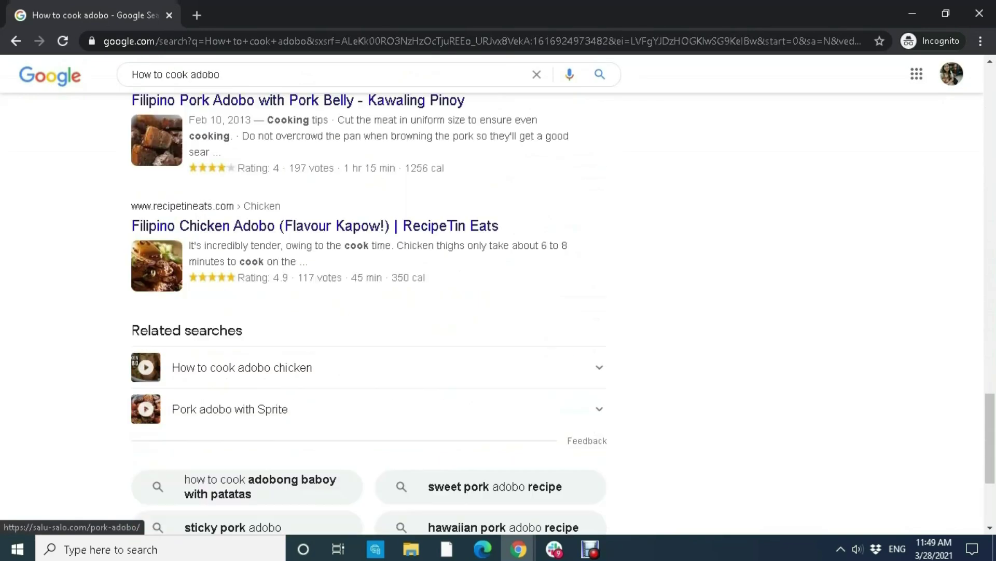
- Go through page 2 of the search results and continue to page 3
click(299, 446)
scroll(299, 446, down, 10)
scroll(312, 446, down, 6)
click(334, 446)
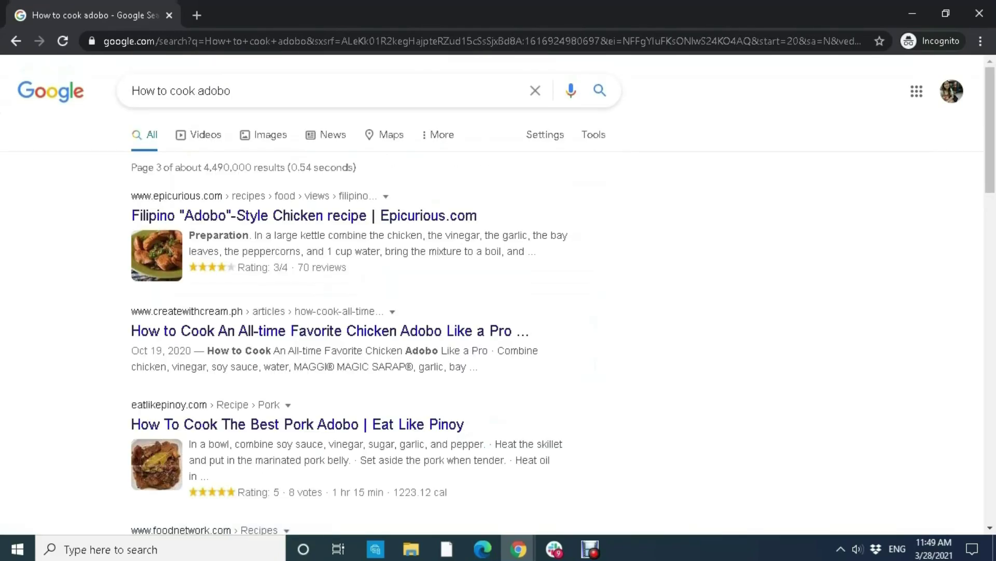
- Look through the page 3 listings, open page 4 and go to its related searches and page links
scroll(363, 312, down, 18)
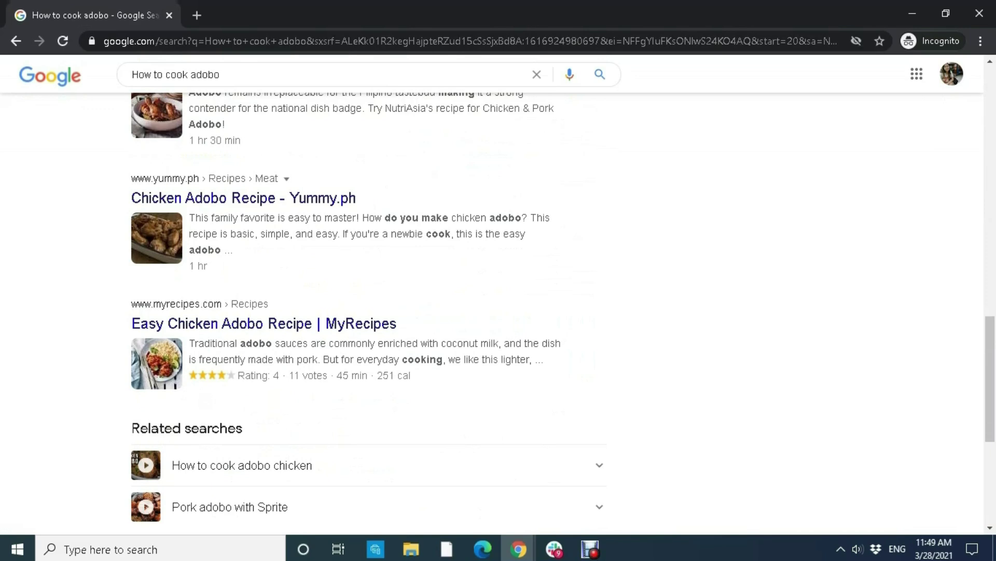
scroll(363, 311, down, 5)
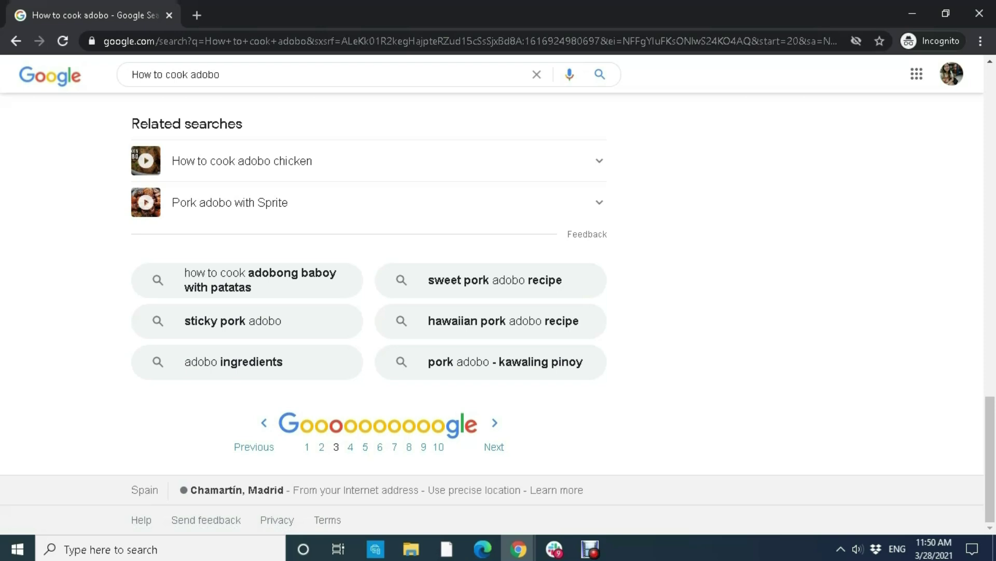
click(350, 447)
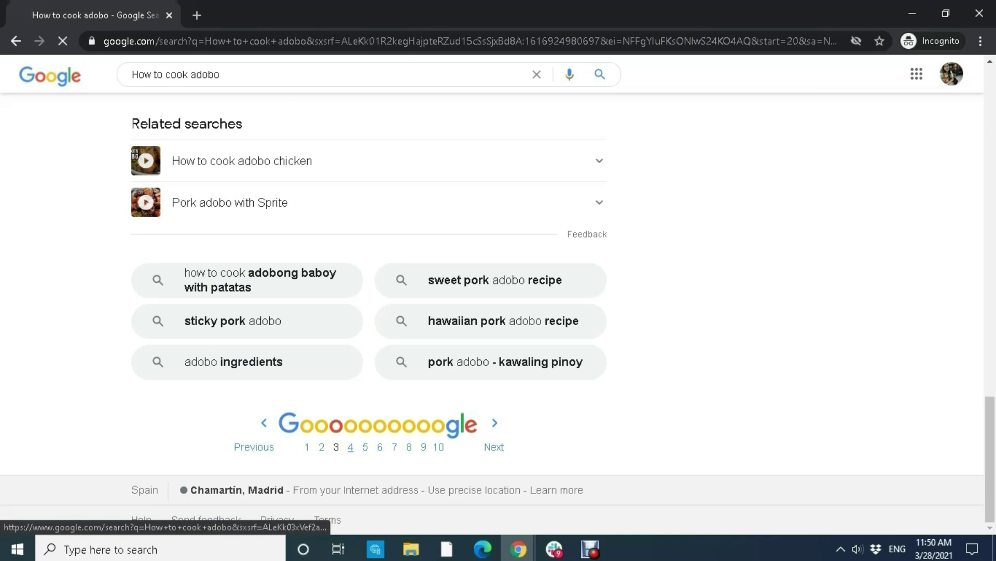
scroll(351, 447, down, 15)
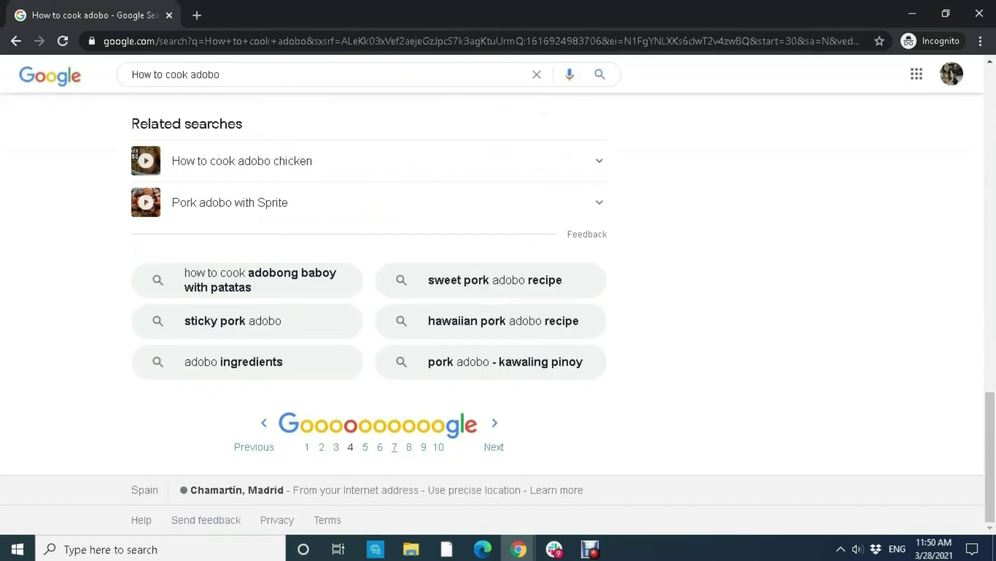
- Open page 7 of the search results for "How to cook adobo"
click(394, 447)
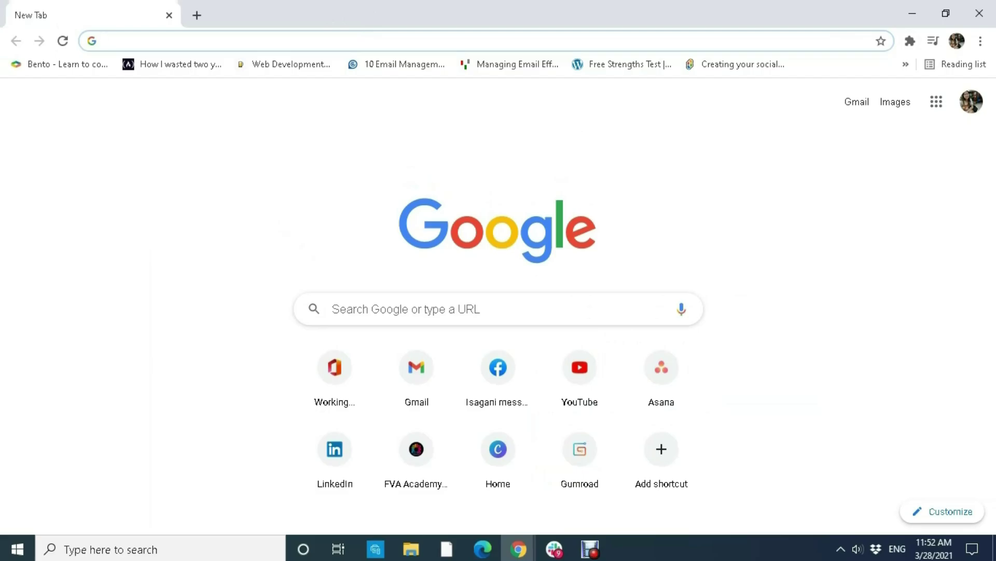
- Search Google for "SEO Quake Chrom extension"
double_click(405, 309)
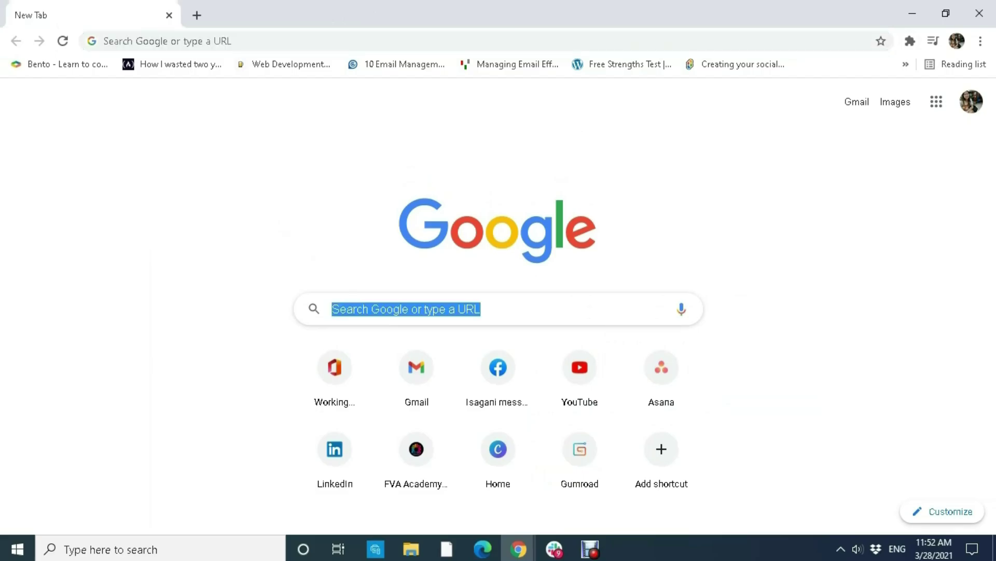
click(477, 308)
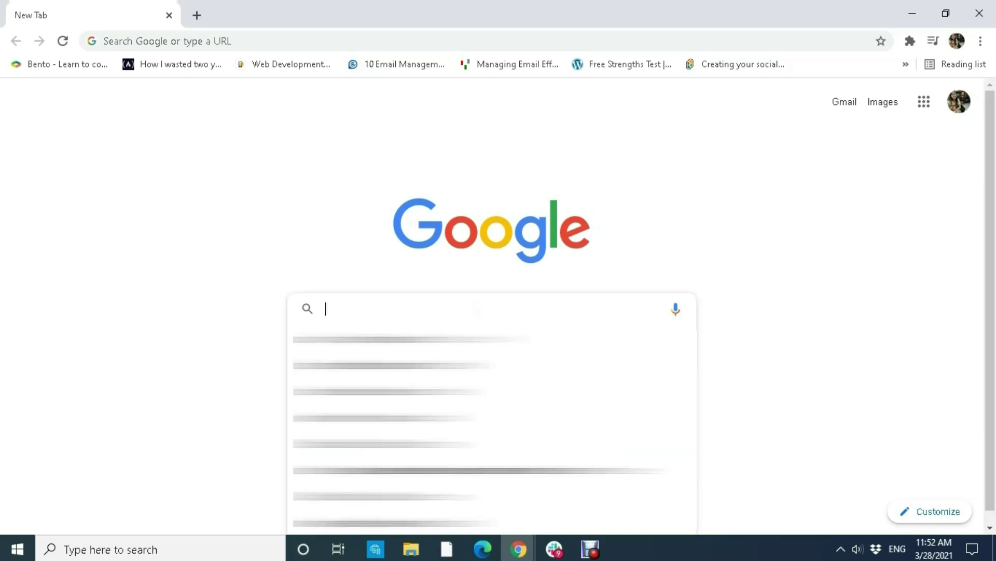
text(SEO Q)
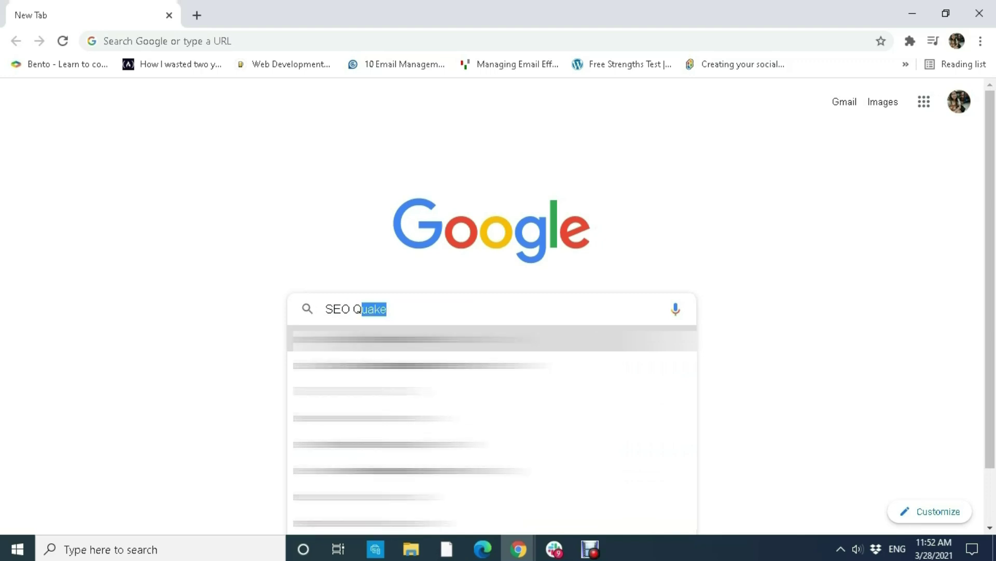
text(uake C)
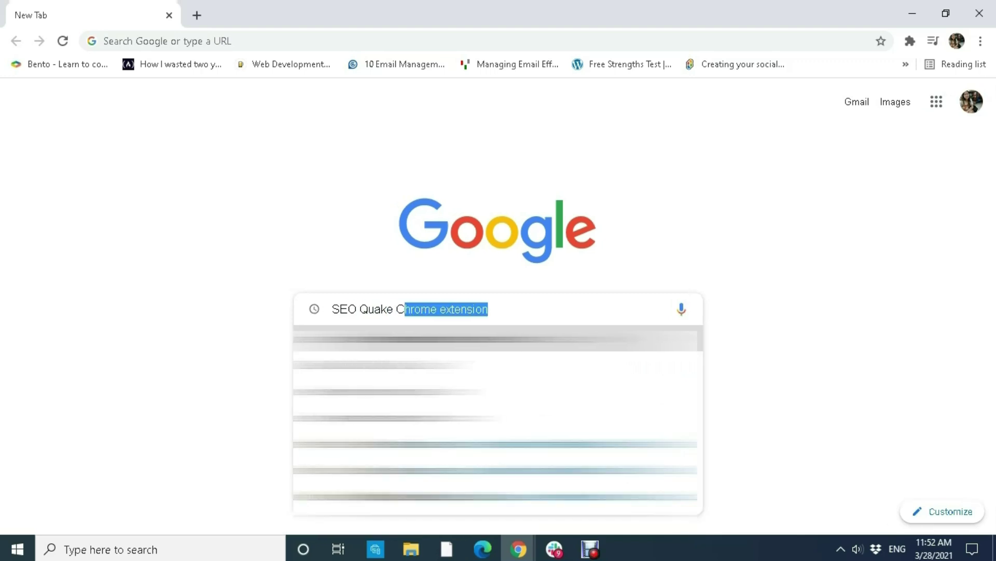
text(hrom extension)
key(Return)
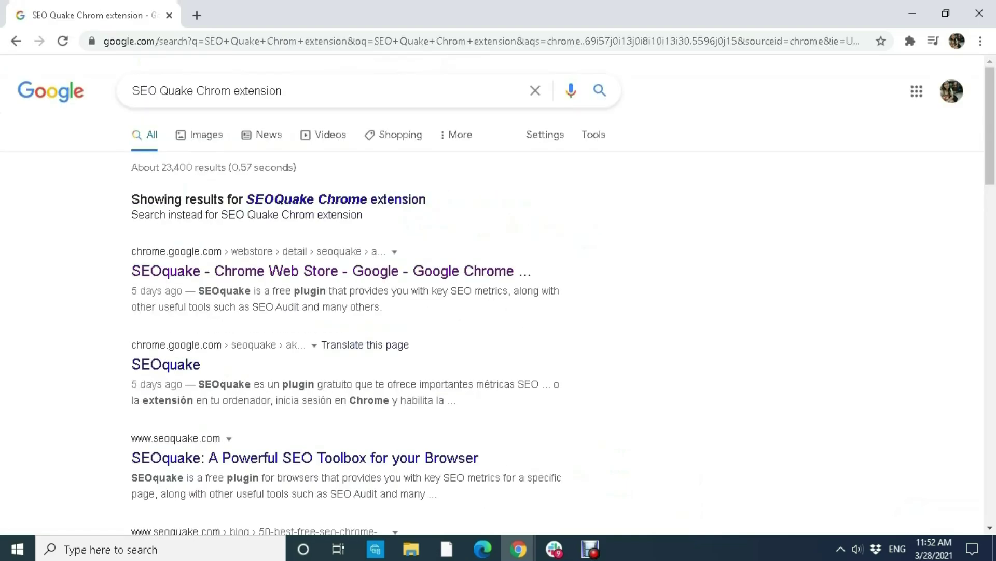
- Look over the search results and open the SEOquake listing in the Chrome Web Store
scroll(498, 312, down, 4)
scroll(499, 312, up, 4)
drag(131, 271, 534, 270)
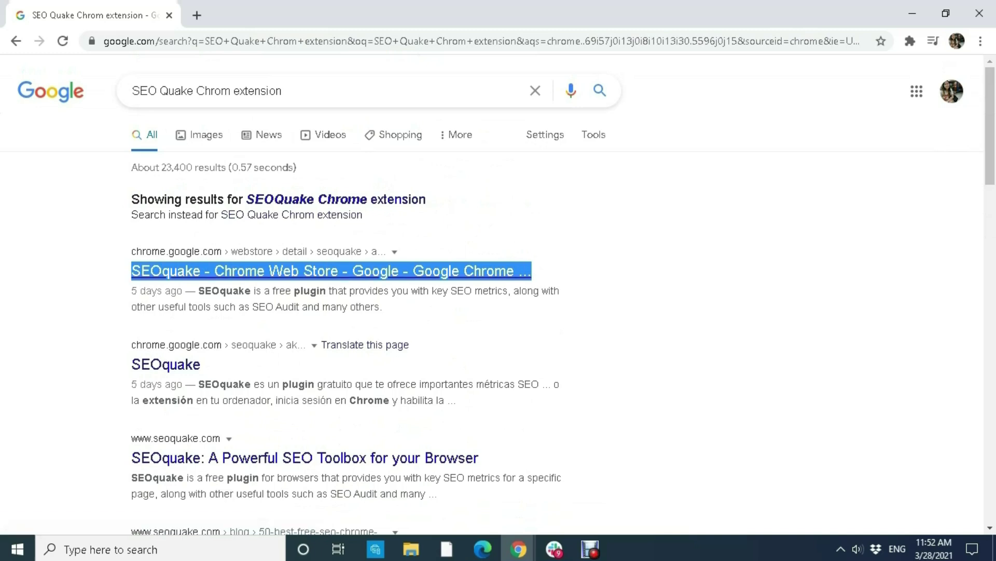
click(331, 271)
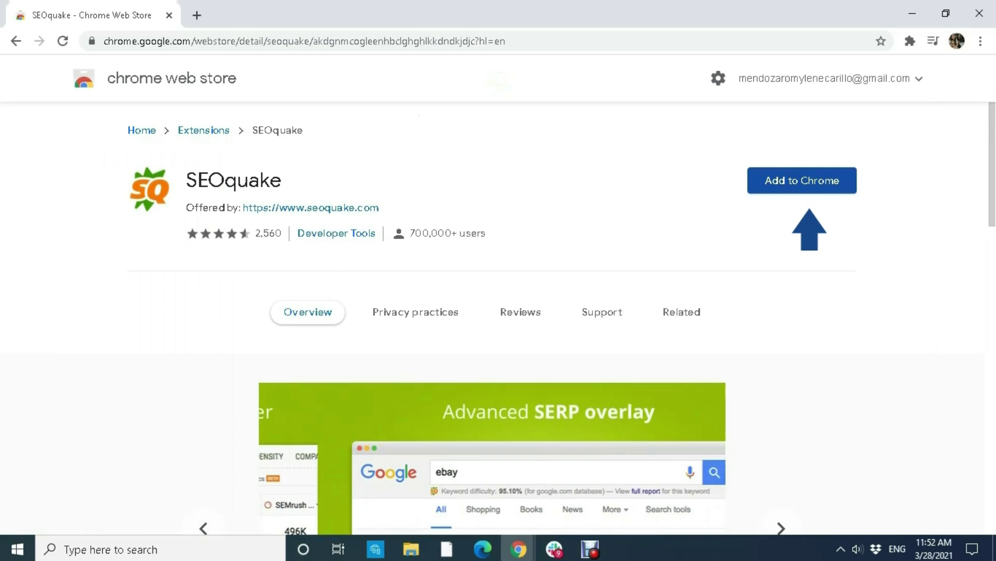
- Add the SEOquake extension to Chrome, dismiss the installation notice and open the list of installed extensions
click(801, 181)
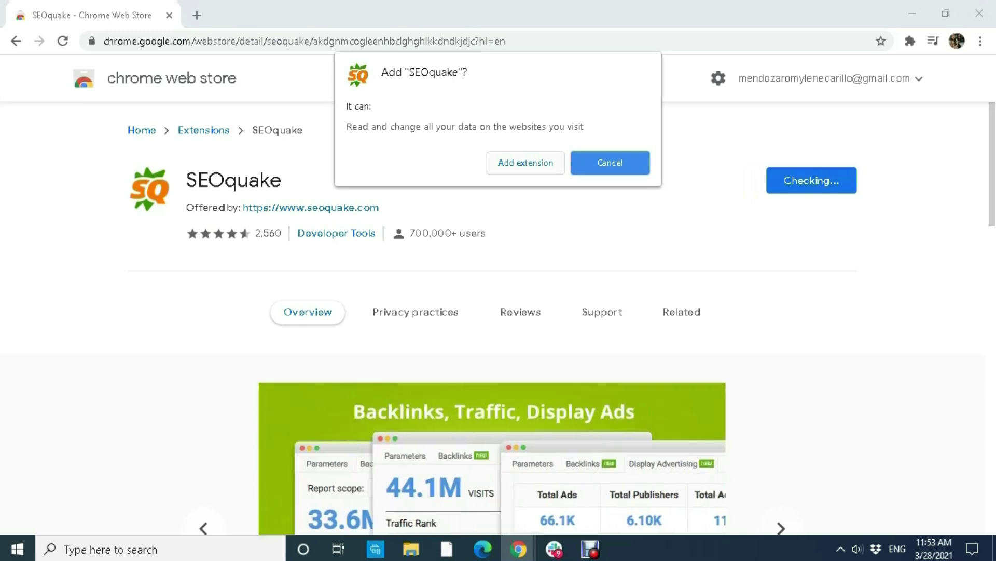
click(525, 162)
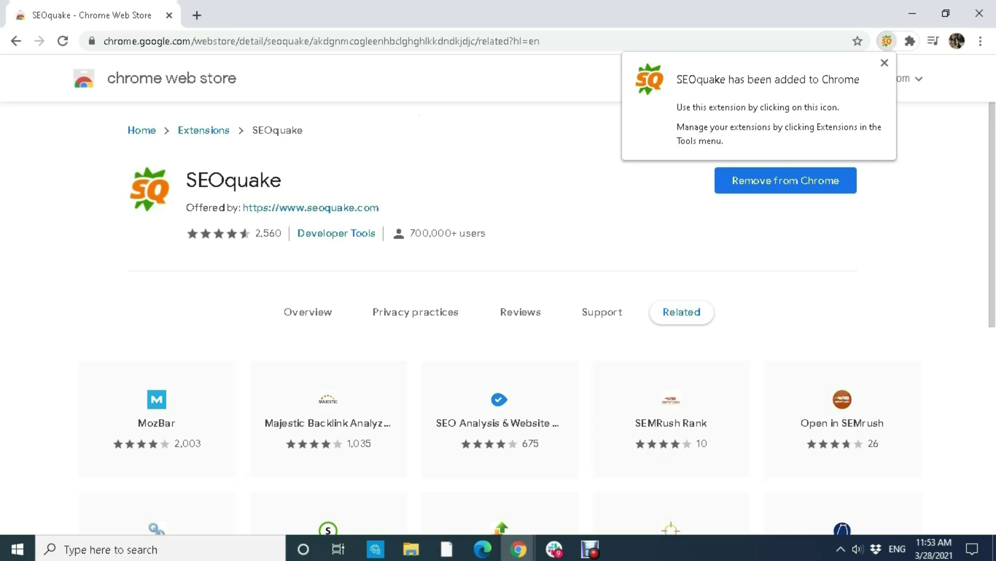
click(885, 62)
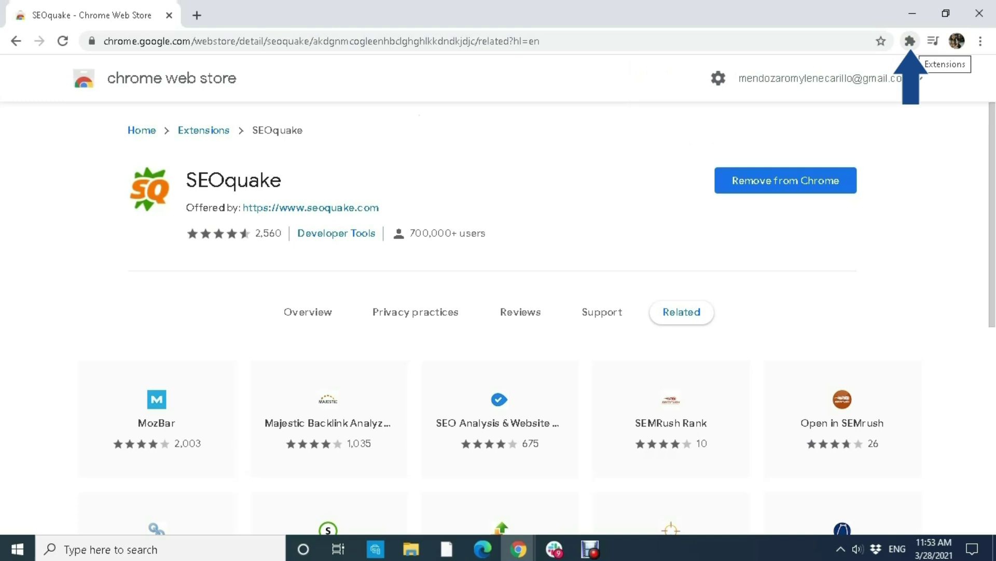
click(909, 41)
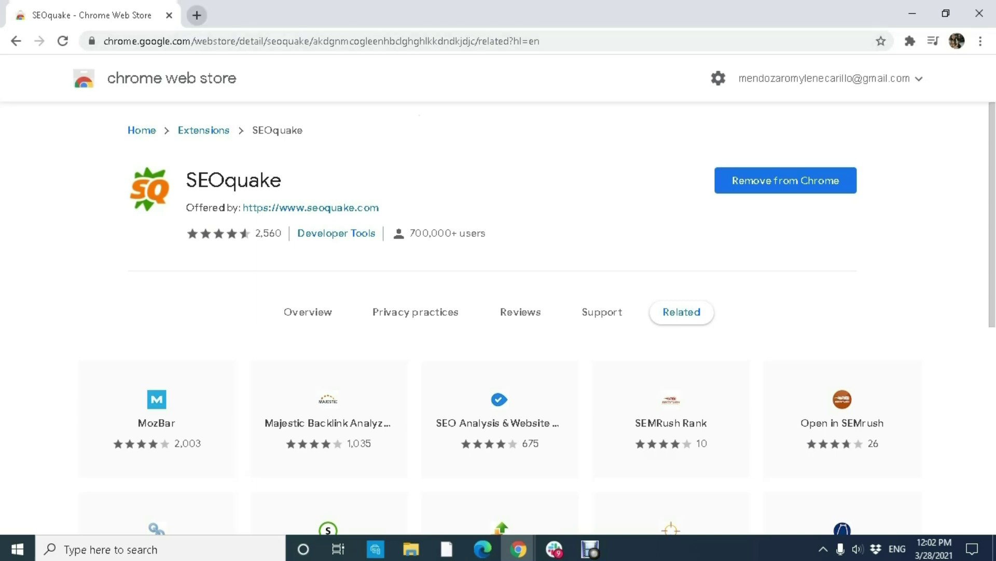
click(197, 15)
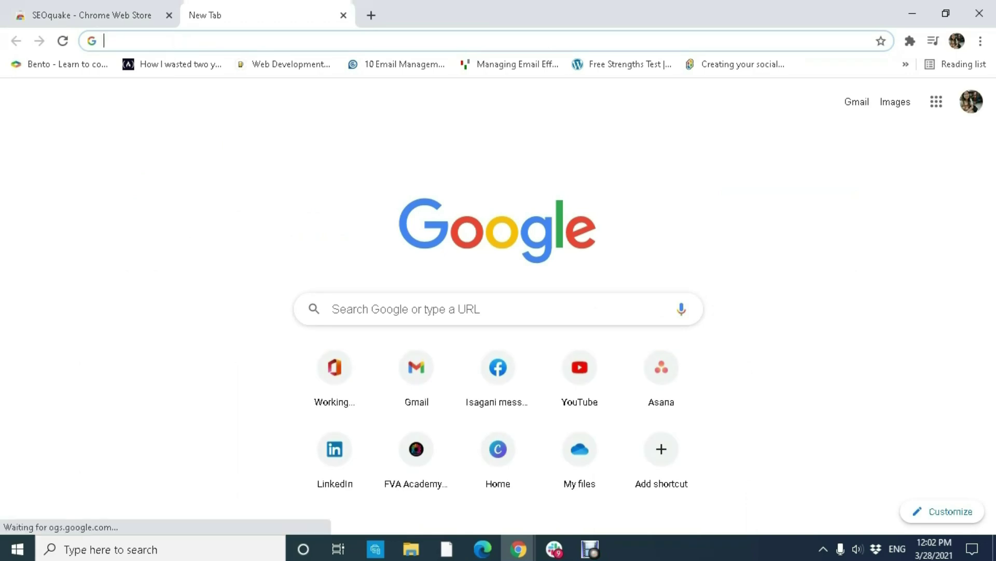
text(ATENEO )
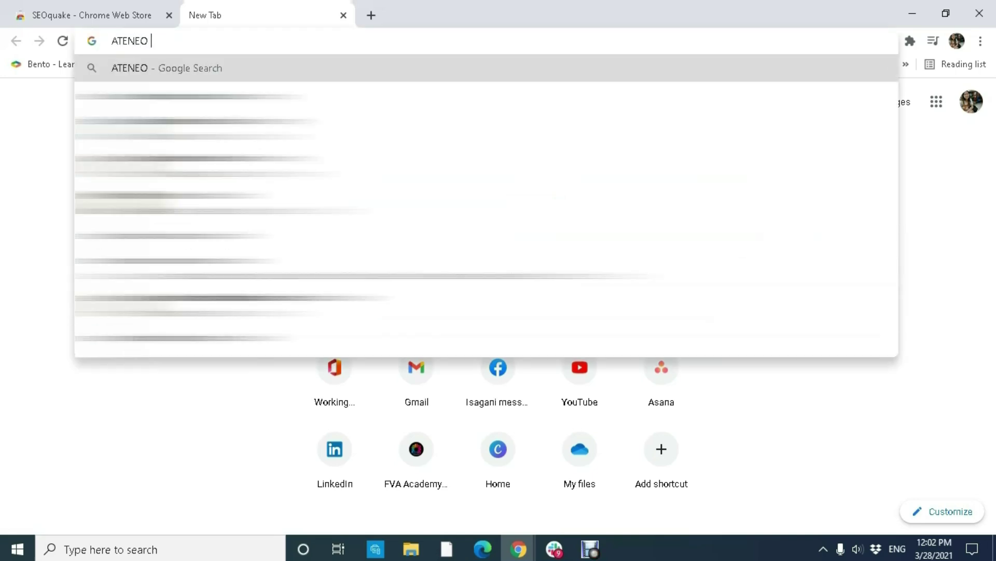
text(DE DAVAO)
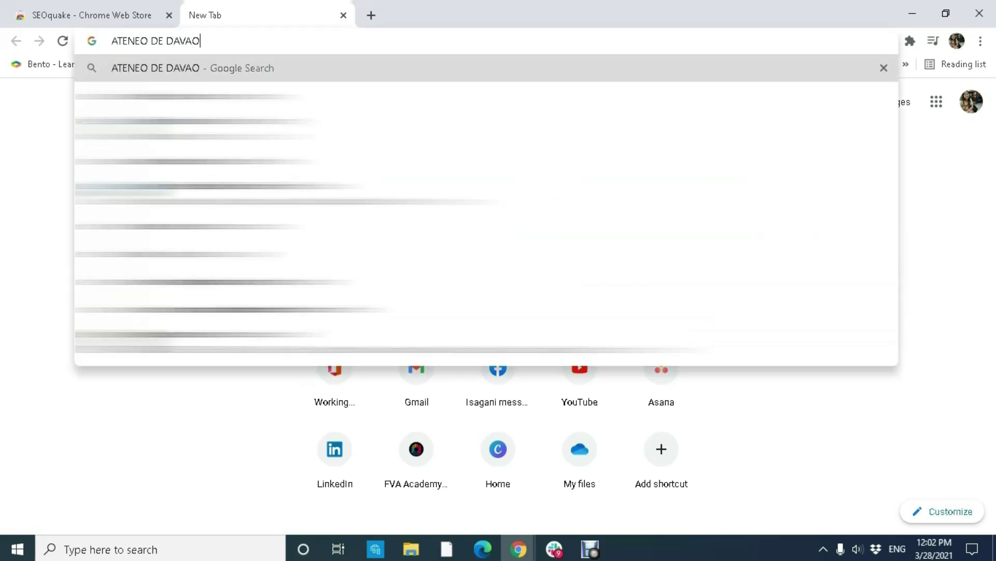
key(Return)
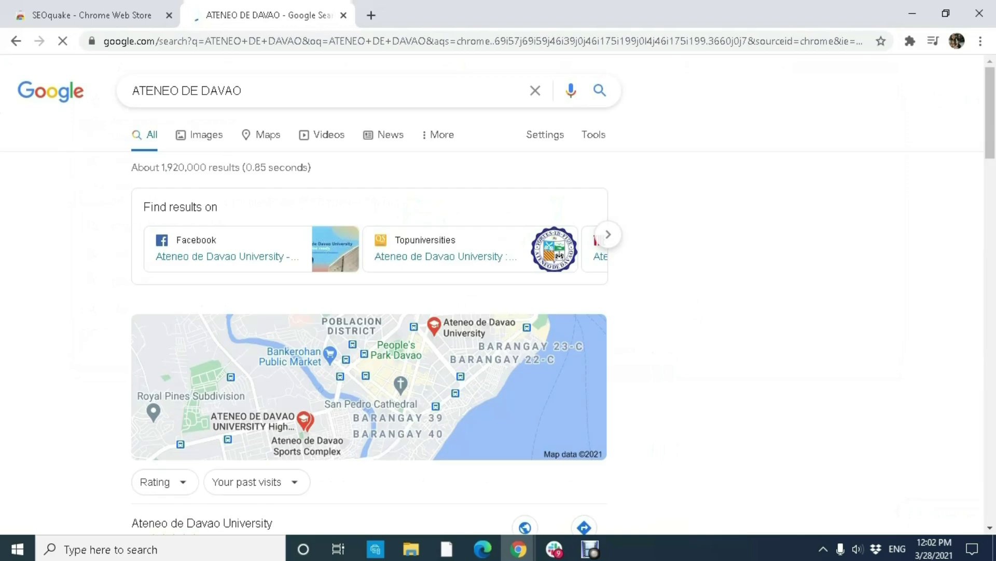
scroll(369, 311, down, 4)
scroll(368, 311, down, 4)
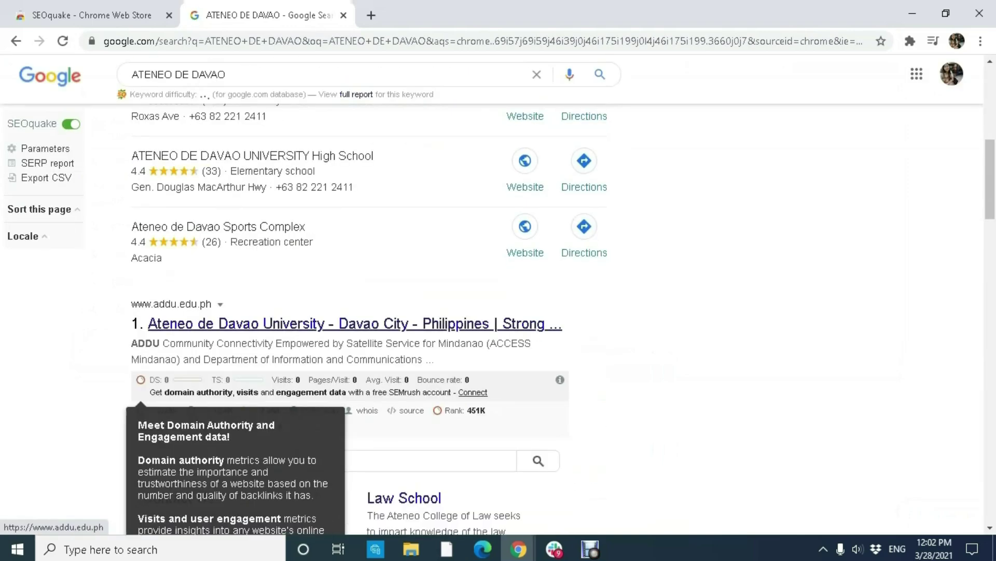
click(355, 324)
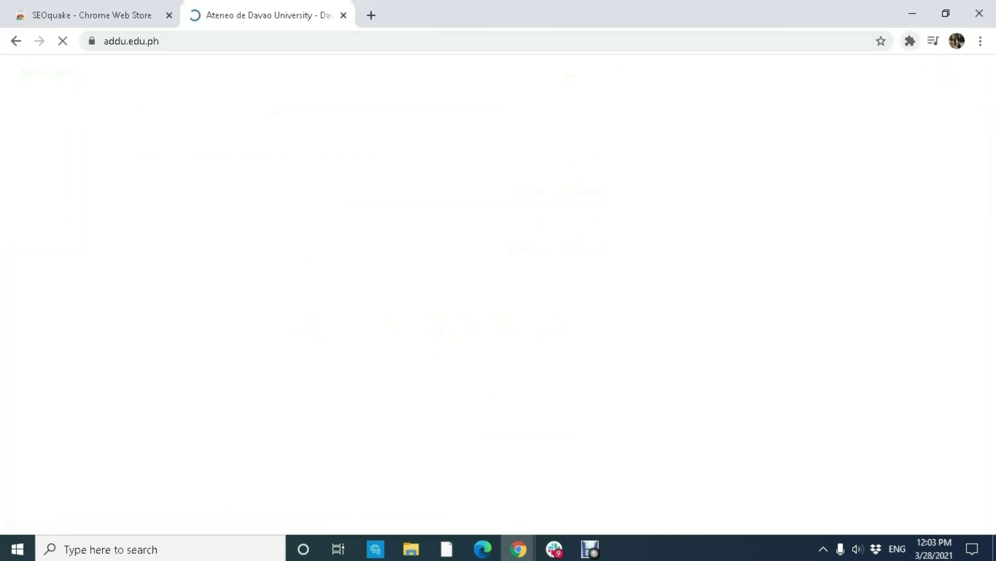
- Check the SEOquake metrics for addu.edu.ph, close the overlay and look over the university's home page
click(909, 41)
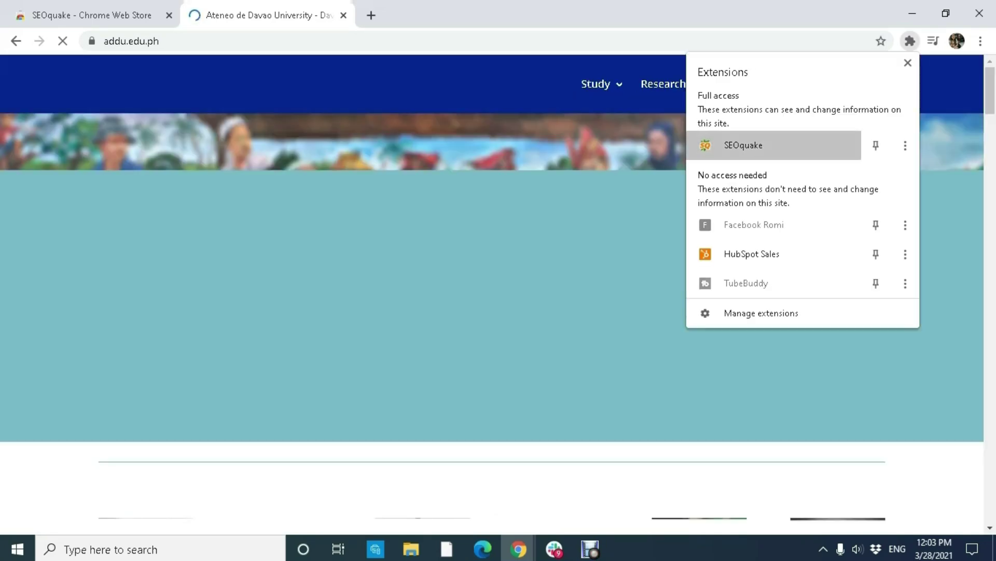
click(744, 145)
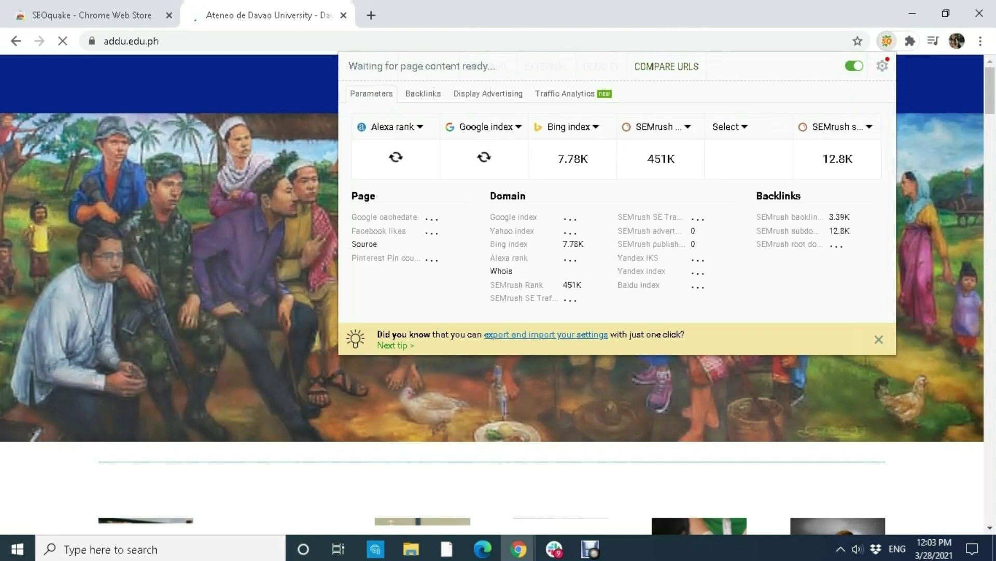
click(887, 41)
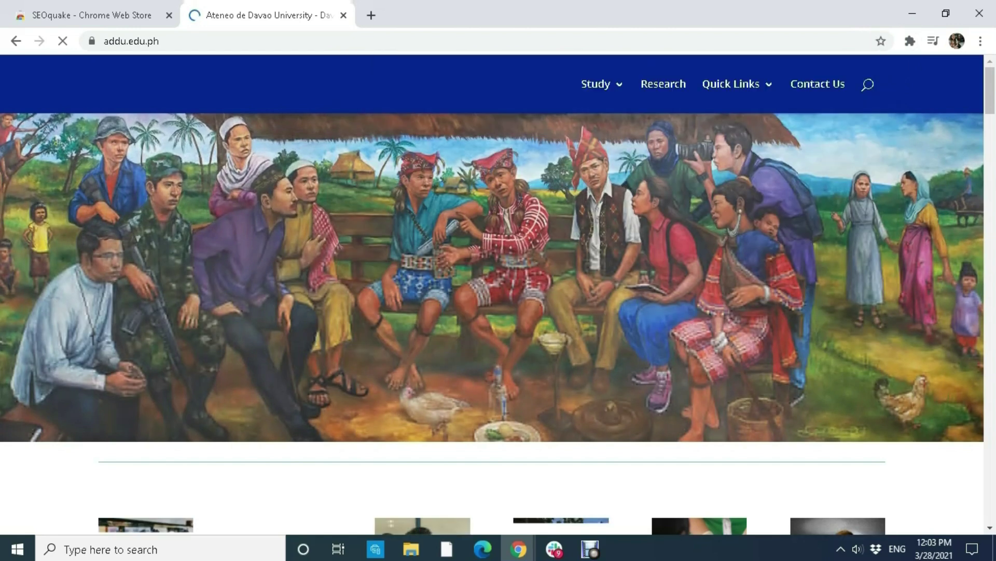
scroll(492, 291, down, 5)
scroll(492, 291, up, 5)
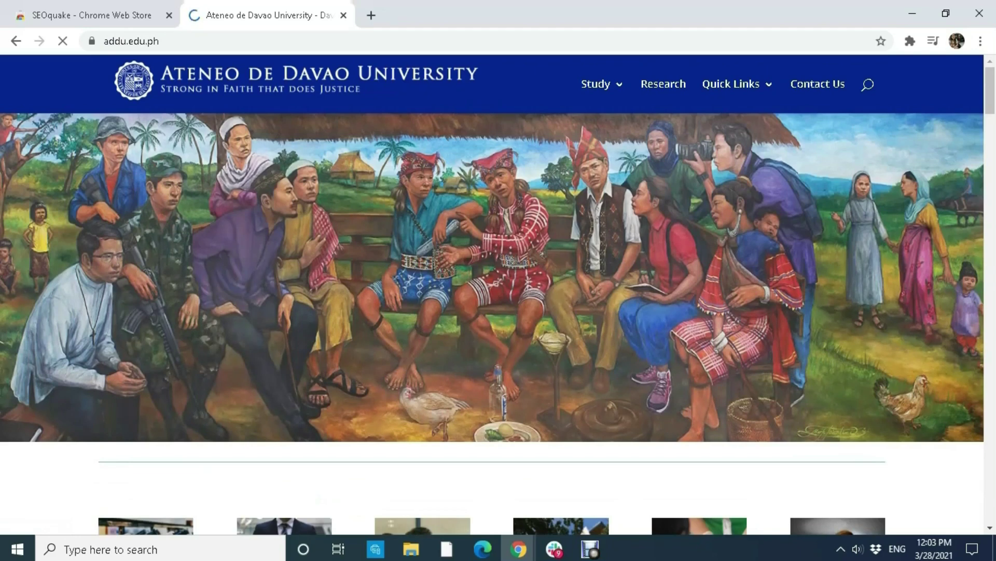
scroll(492, 324, down, 10)
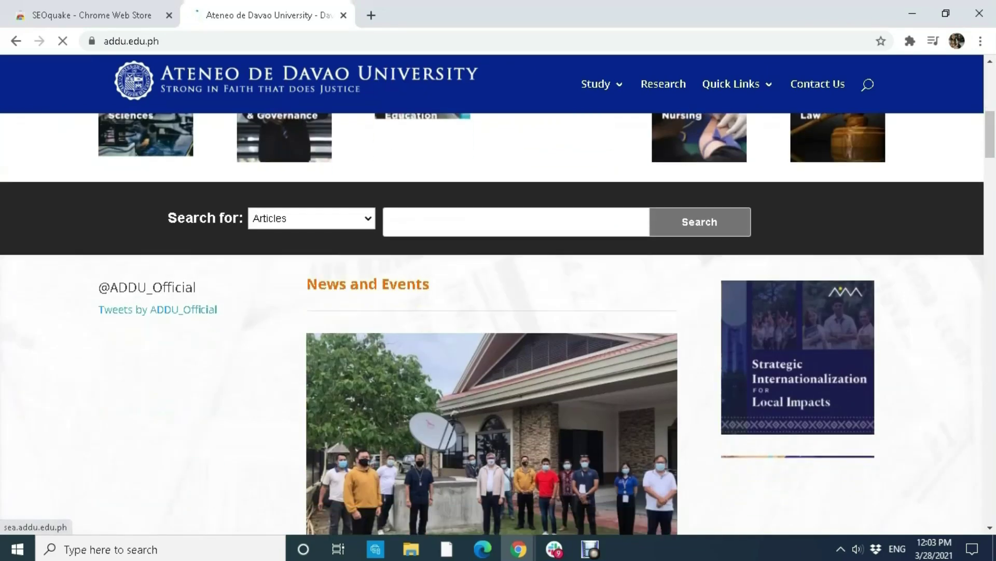
scroll(492, 291, up, 10)
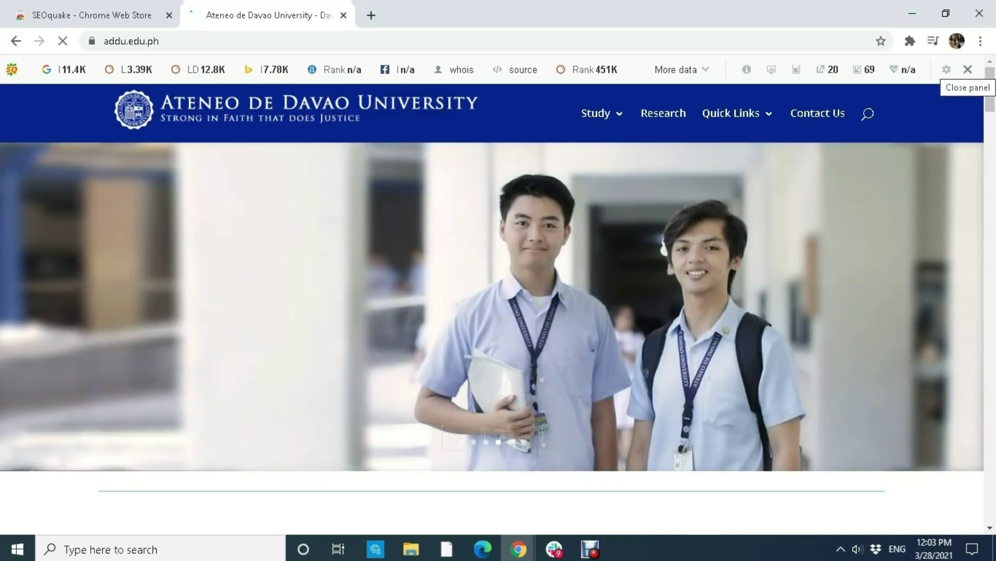
- Change the SEObar position to Bottom horizontal, and from there to Left vertical
click(946, 70)
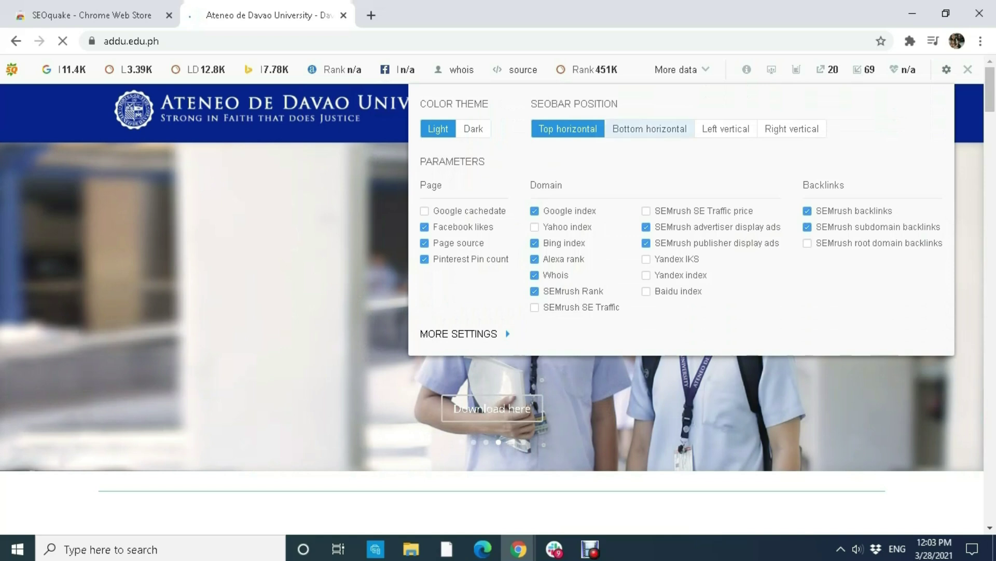
click(649, 128)
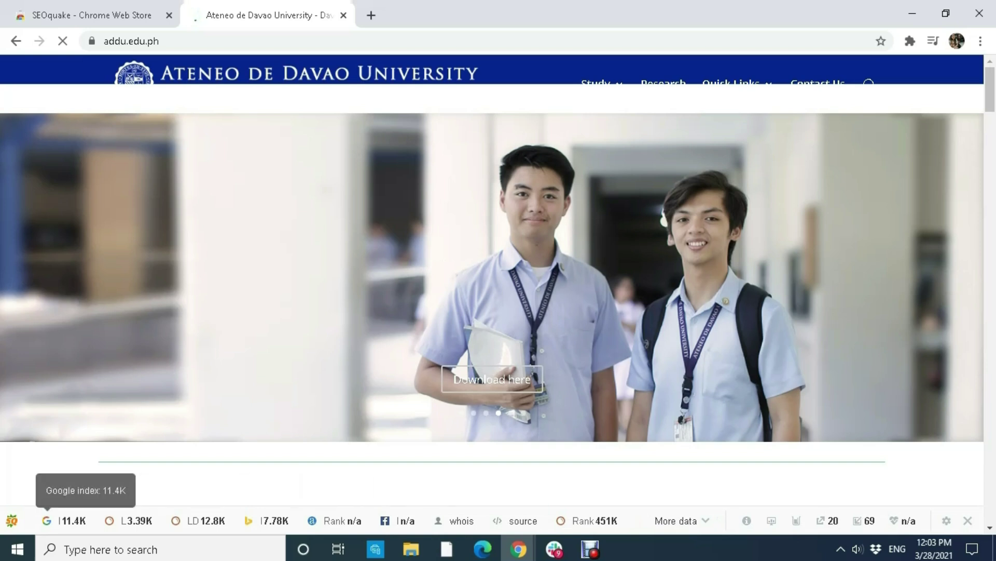
click(947, 521)
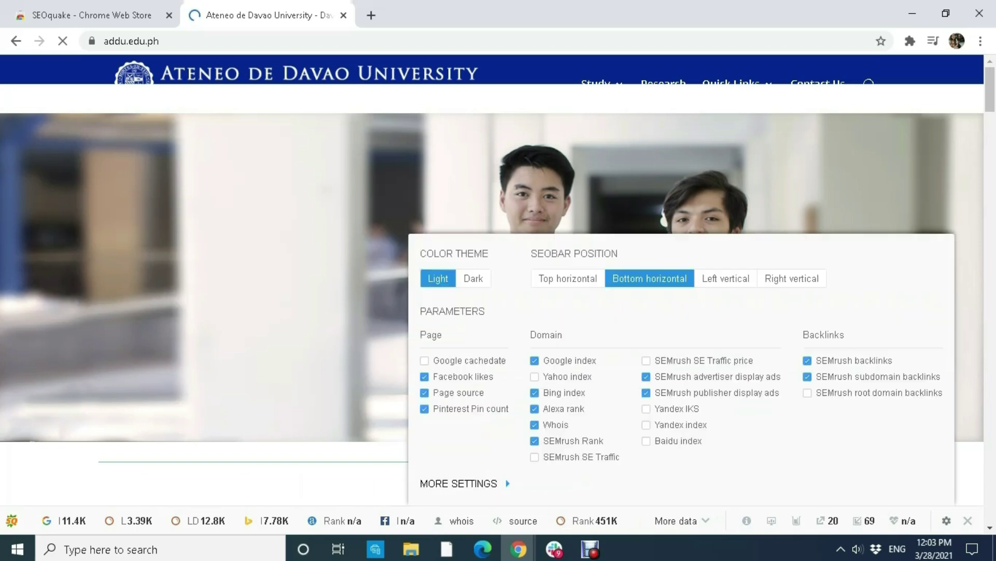
click(726, 278)
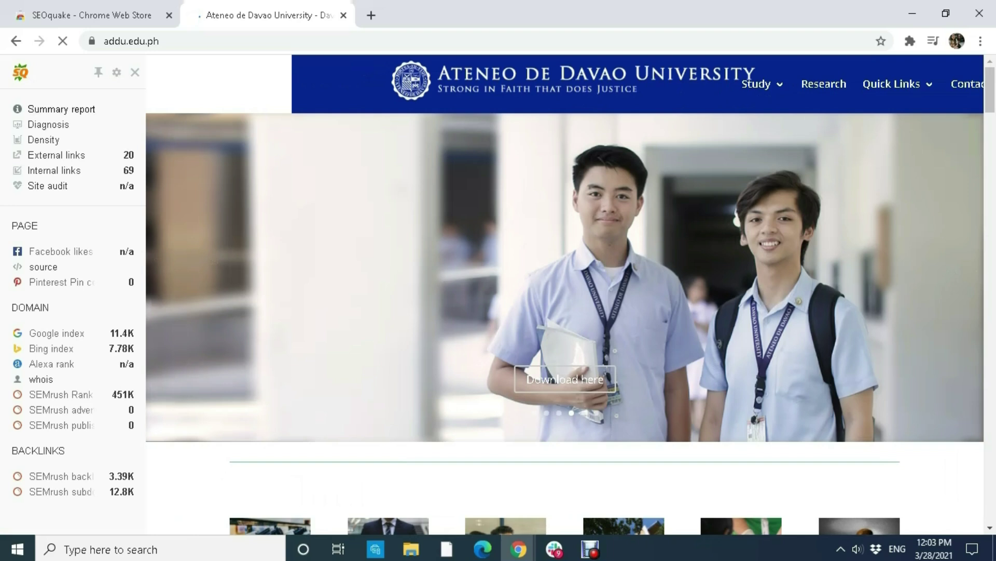
- Try the Right vertical position for the SEObar and return it to Left vertical
click(116, 73)
click(529, 99)
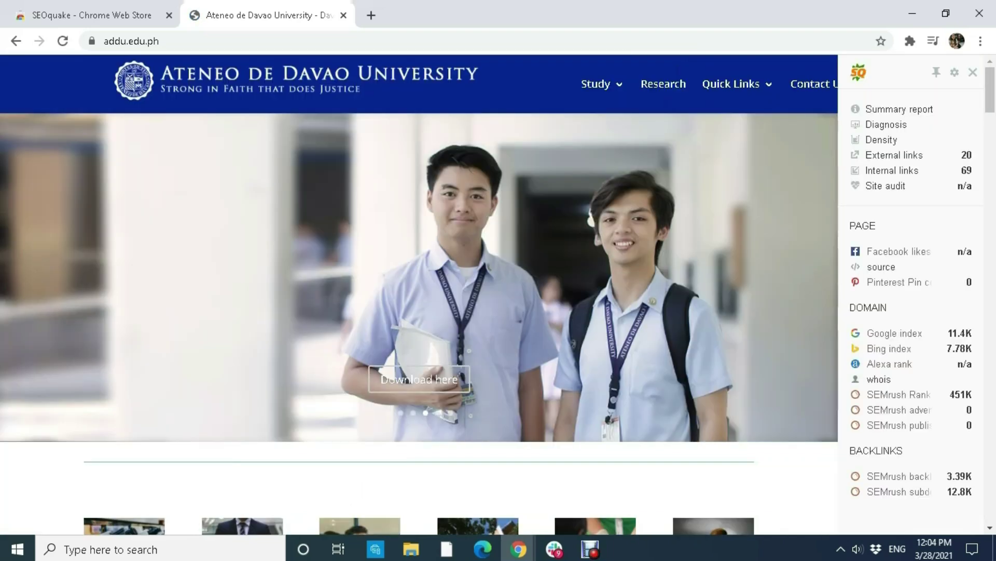
click(954, 72)
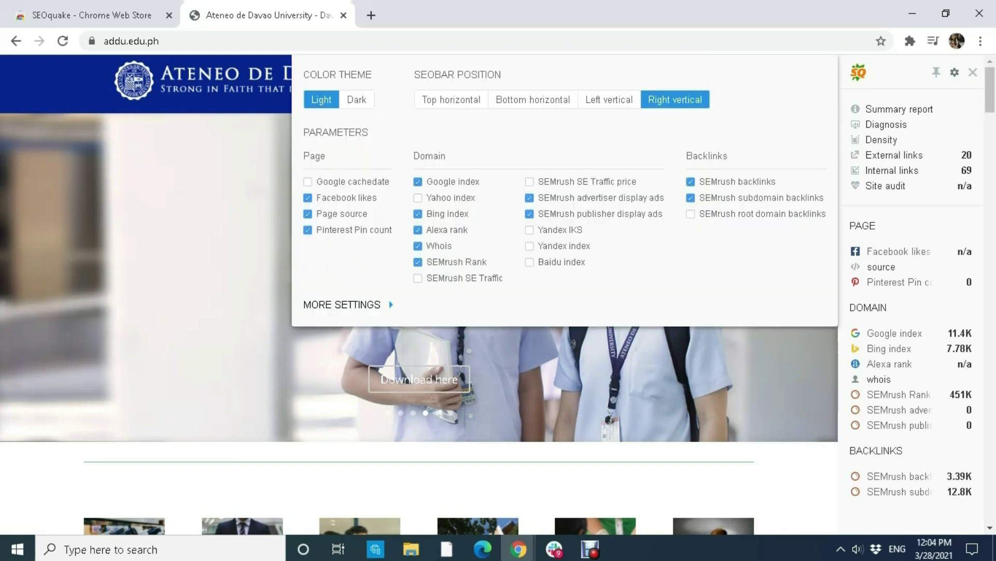
click(609, 100)
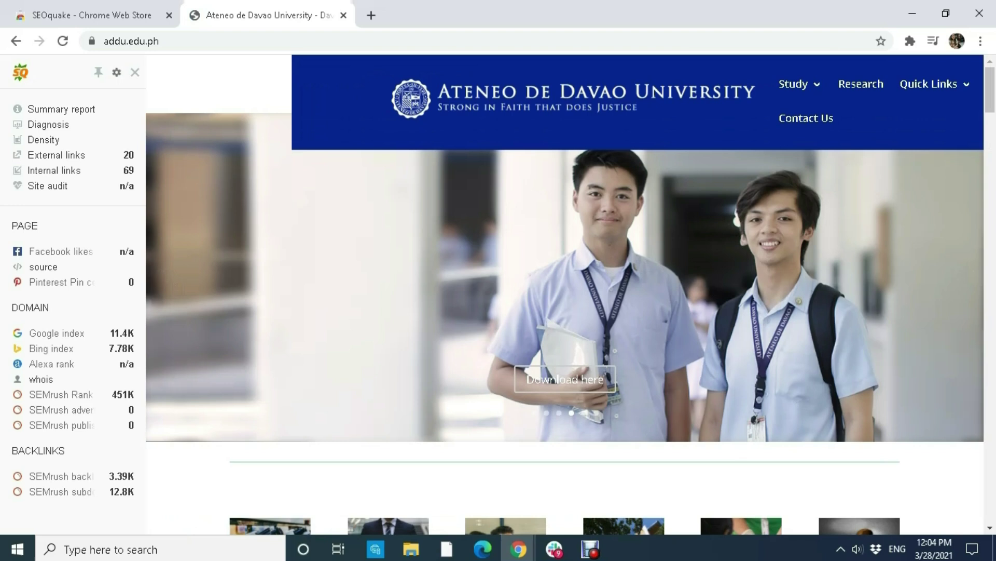
- Set the SEObar's color theme to Dark and close its settings
click(116, 72)
click(210, 99)
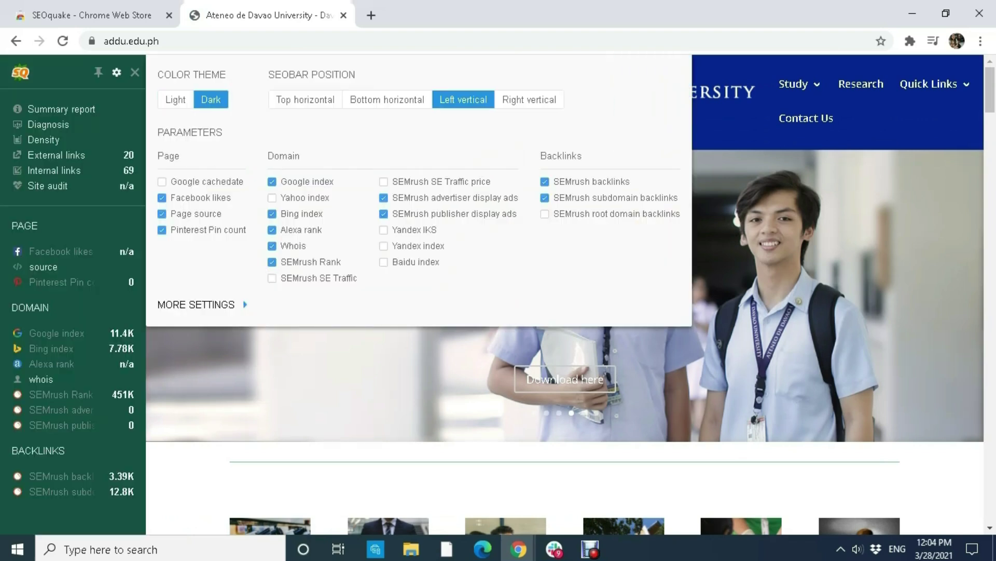
click(116, 73)
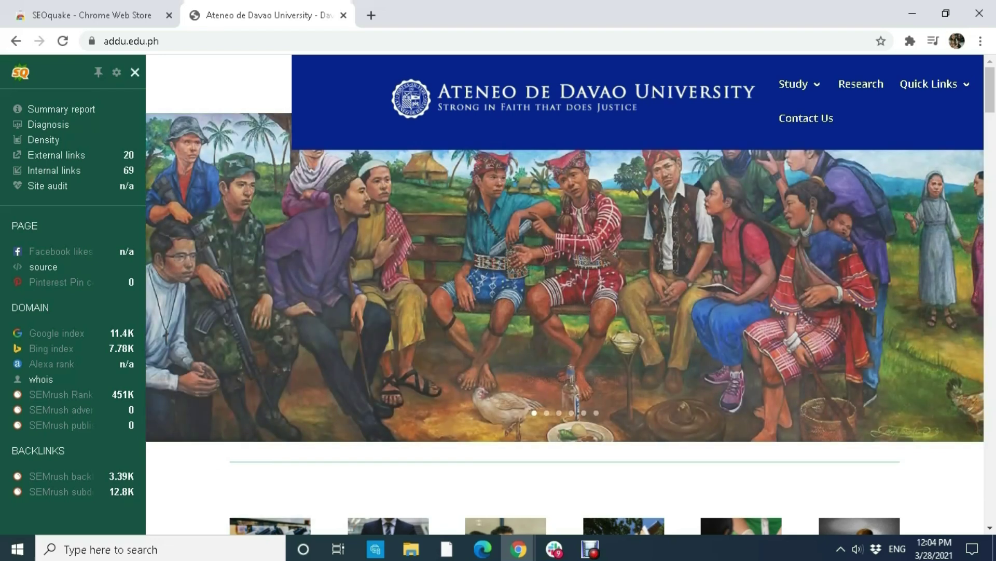
- Disable the SEObar for the current domain only
click(135, 72)
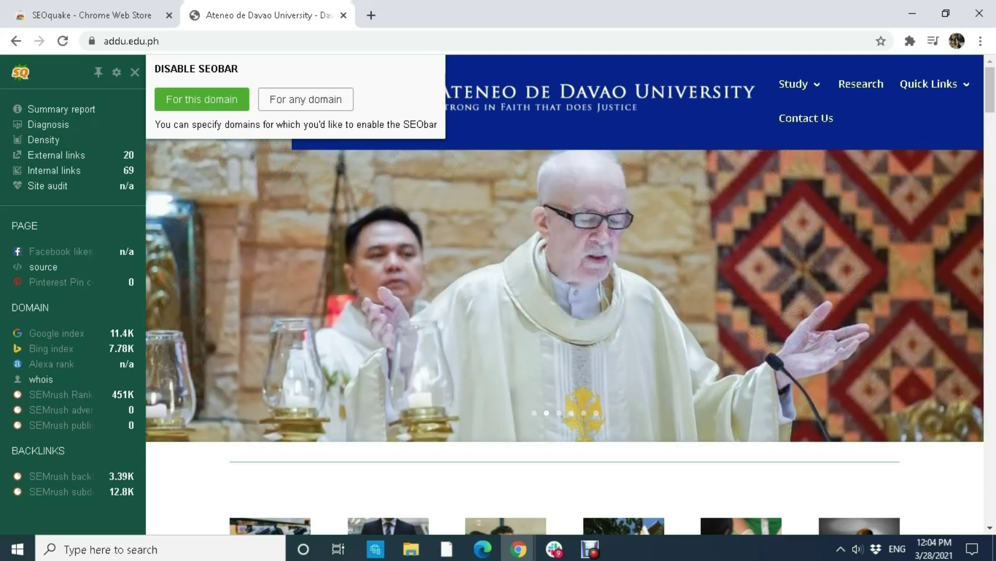
click(202, 99)
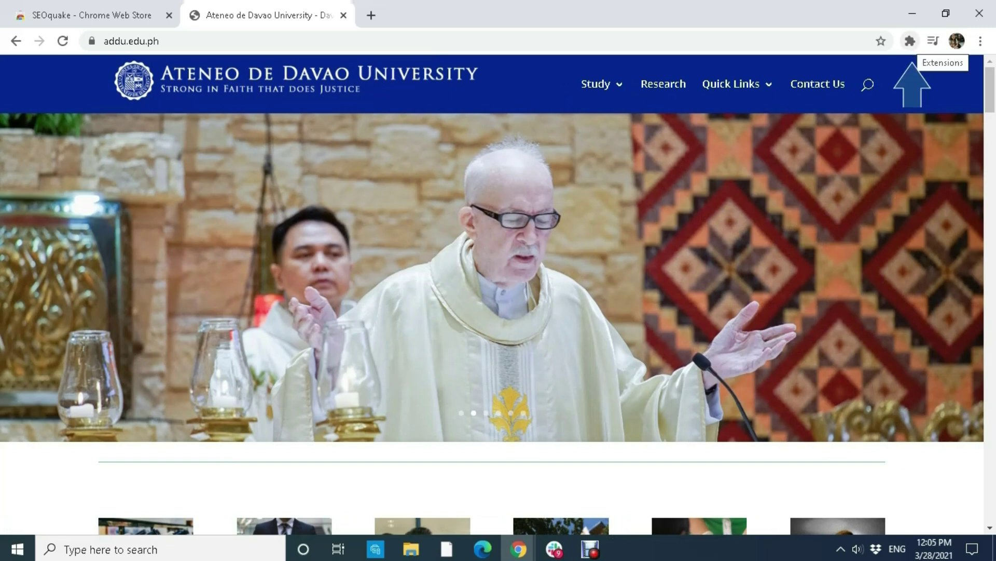
- Open SEOquake's full Page Info report for the Ateneo de Davao University site and skim through it
click(910, 41)
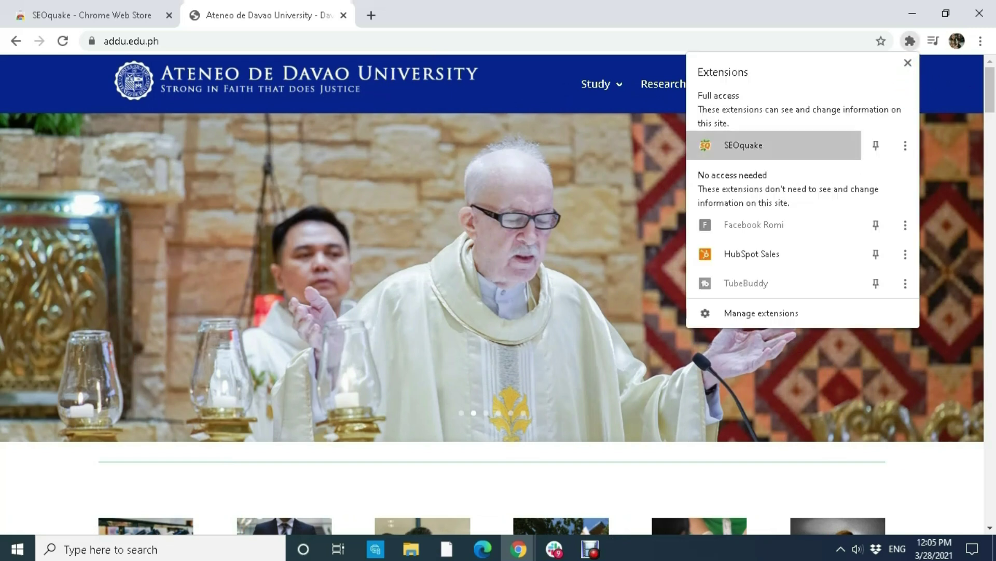
click(753, 145)
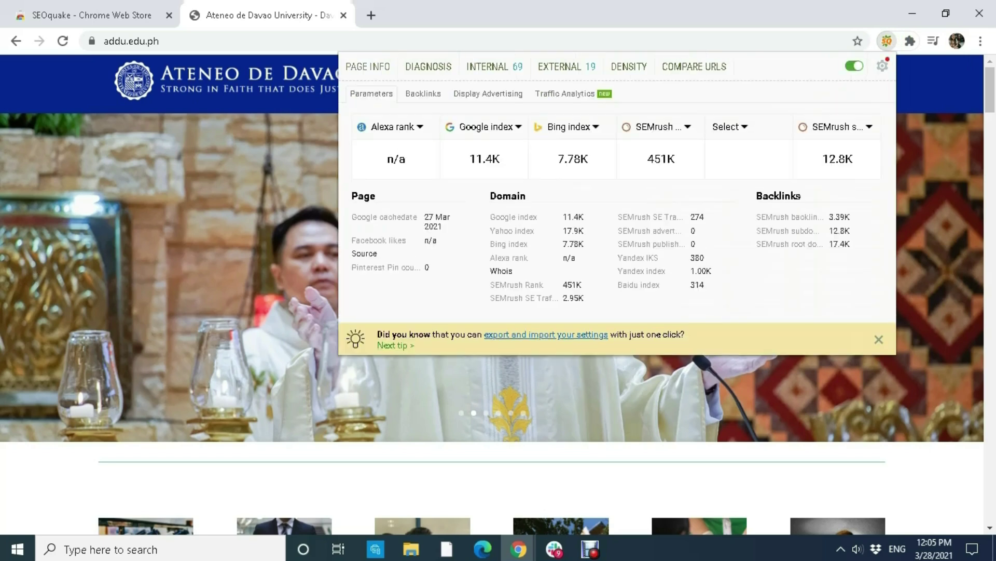
click(368, 66)
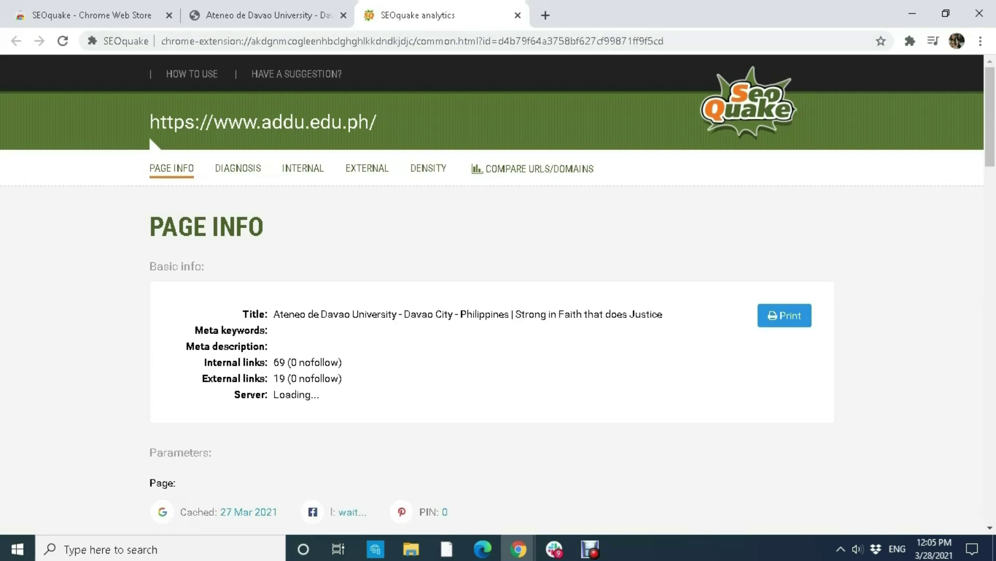
scroll(492, 294, down, 1)
click(268, 15)
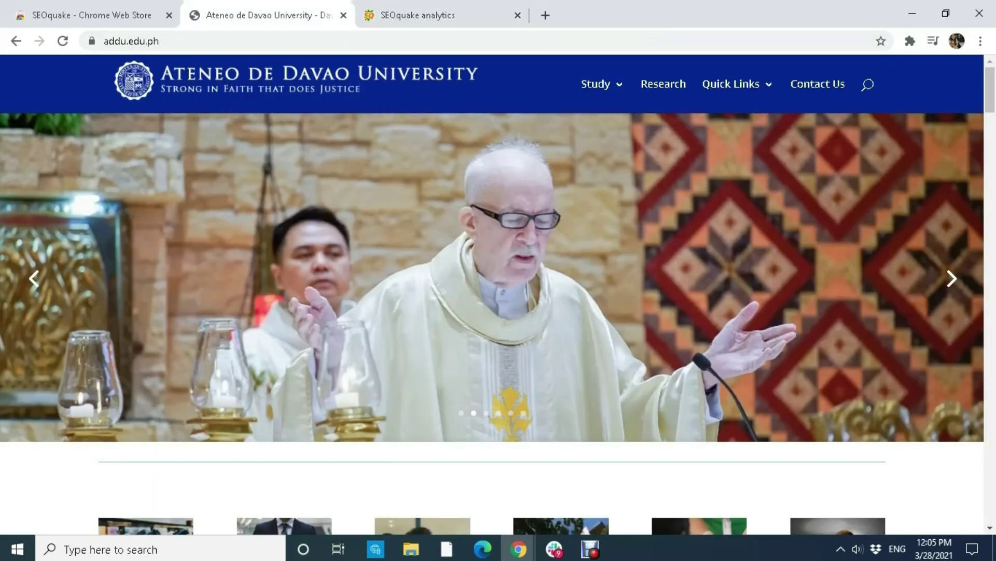
click(416, 15)
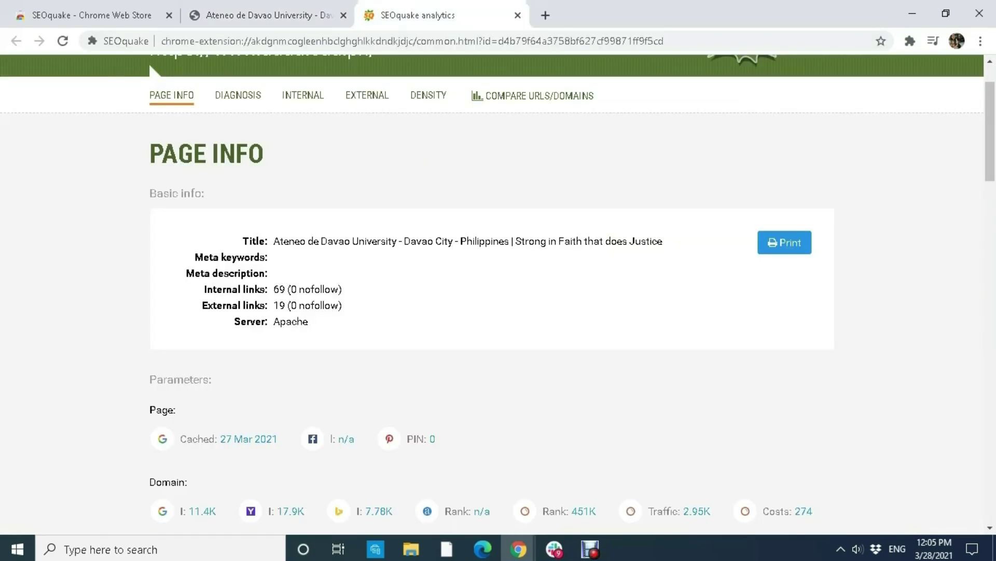
scroll(492, 295, up, 1)
scroll(492, 294, down, 20)
scroll(492, 294, up, 12)
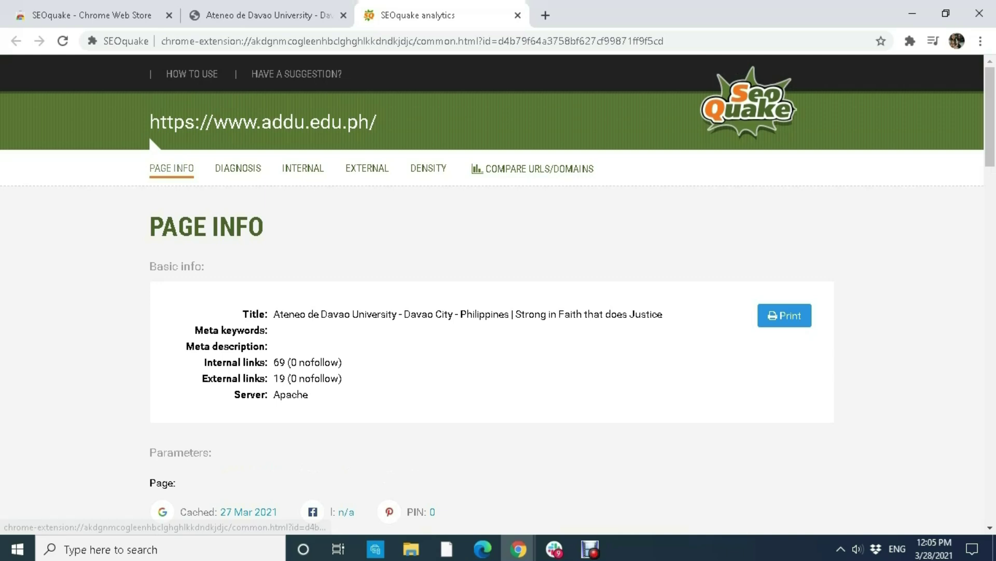
- Browse the report's Diagnosis, Internal, External, Density and Compare URLs/Domains sections, closing the extra linkinfo page and returning to Page Info
click(238, 167)
click(303, 168)
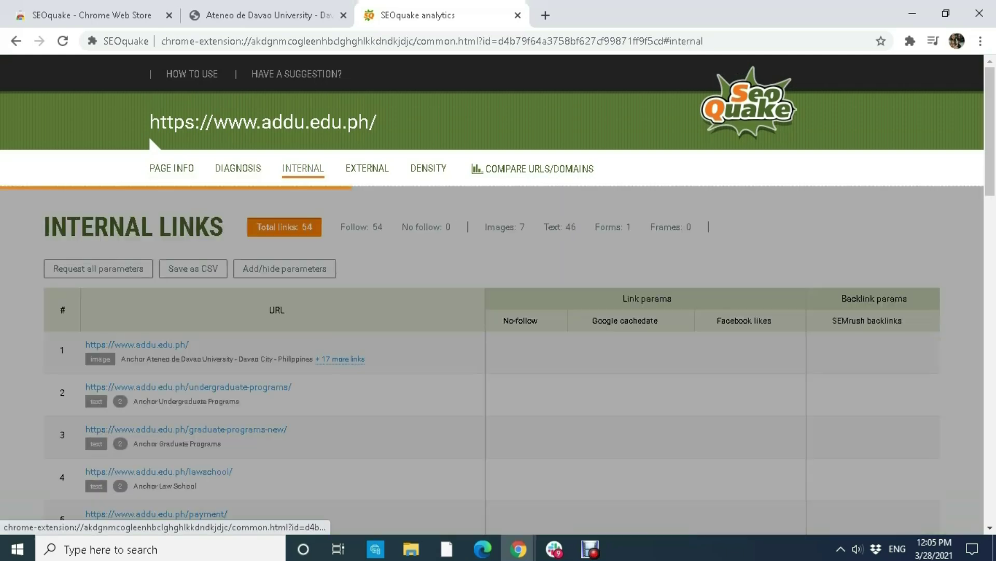
click(366, 168)
click(429, 168)
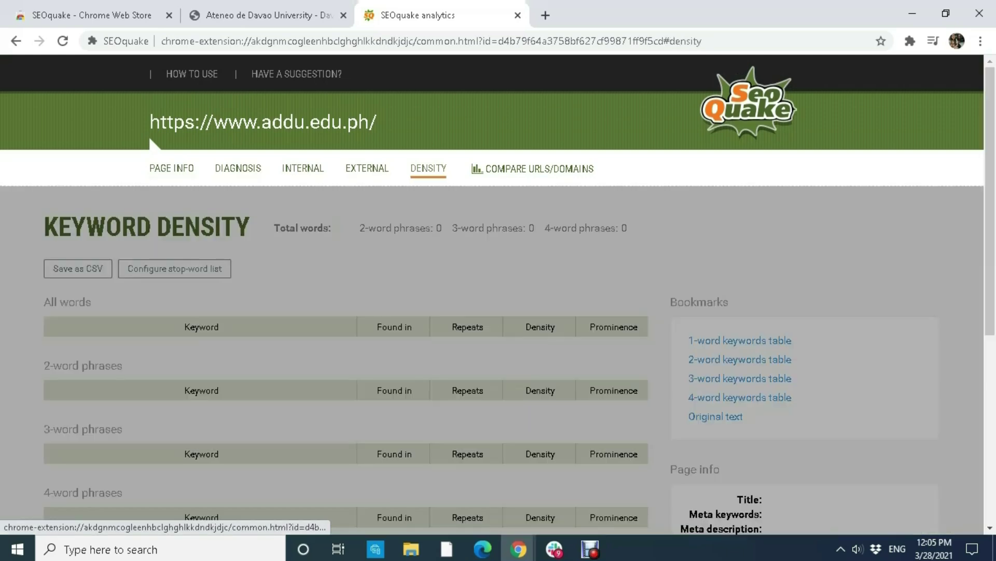
click(533, 169)
click(441, 15)
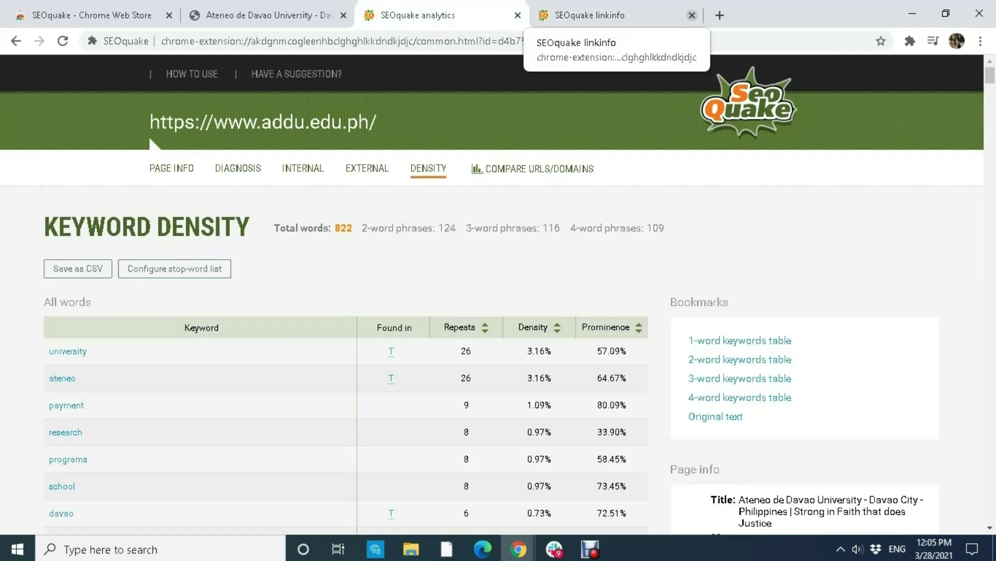
click(692, 15)
click(172, 167)
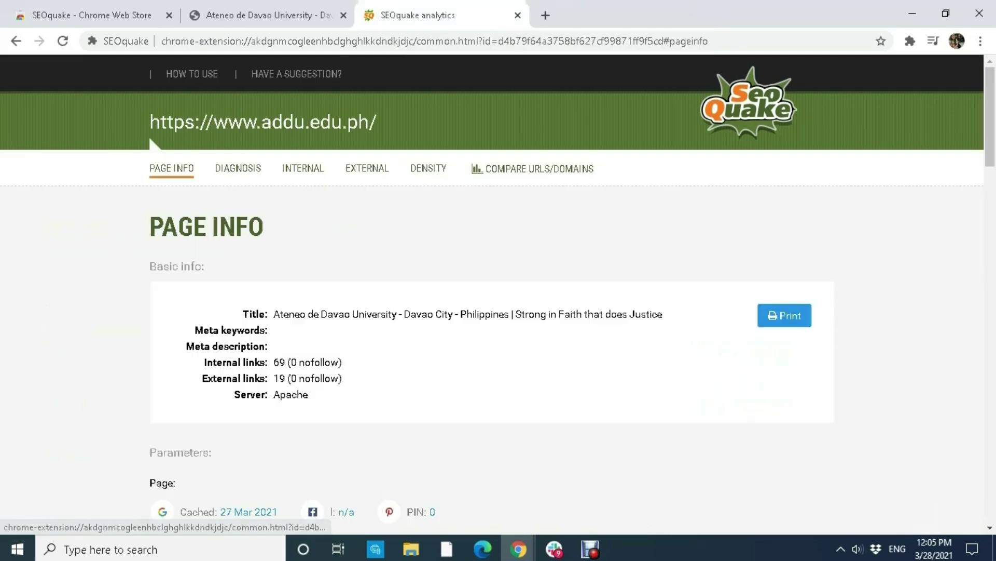
- Examine the page title, meta keywords and meta description in the Page Info report's basic info
drag(242, 314, 386, 314)
click(300, 314)
drag(274, 314, 653, 314)
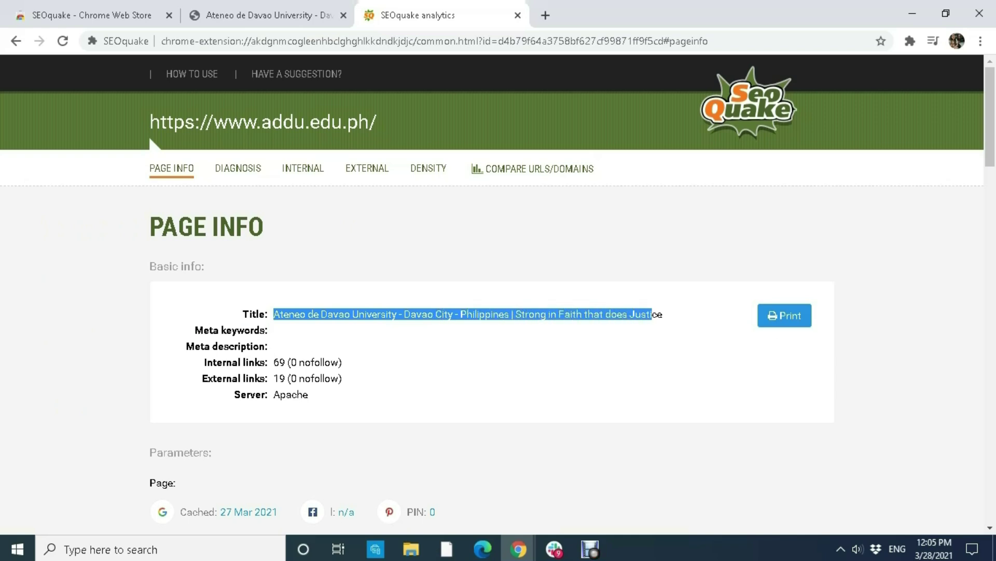
scroll(653, 314, down, 1)
click(653, 314)
drag(194, 257, 269, 273)
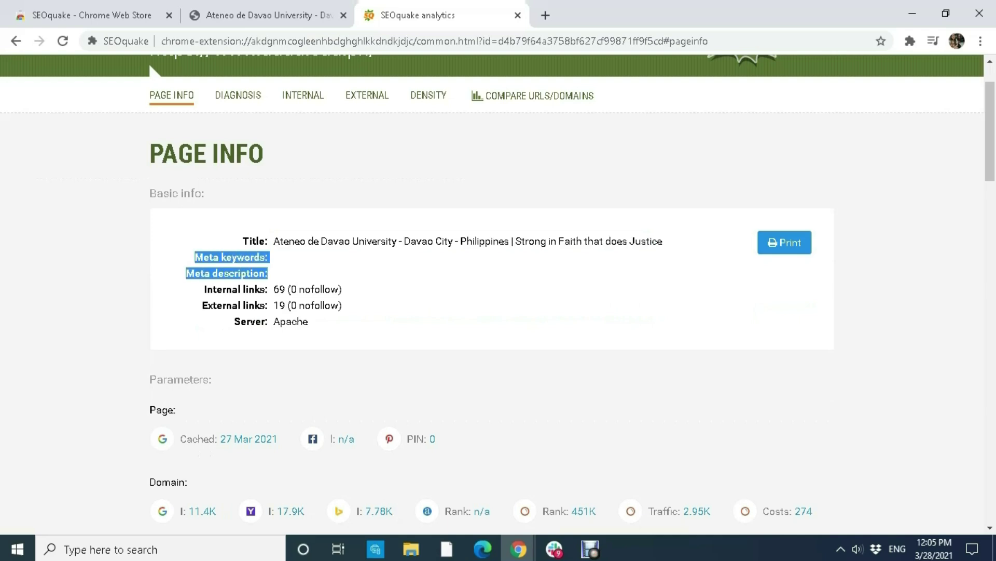
drag(186, 273, 304, 290)
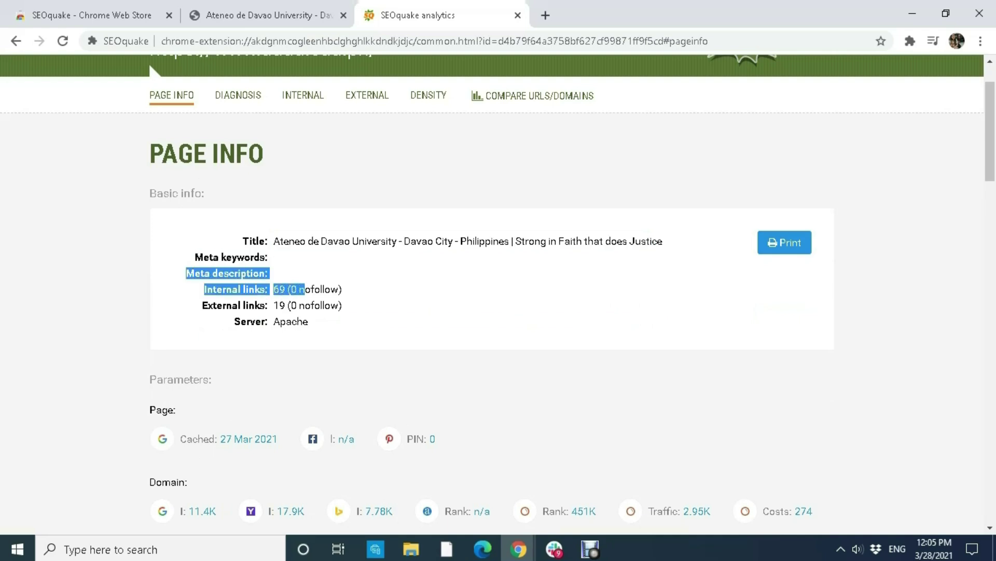
click(305, 289)
- Examine the internal links and external links entries in the Page Info report's basic info
scroll(305, 289, down, 1)
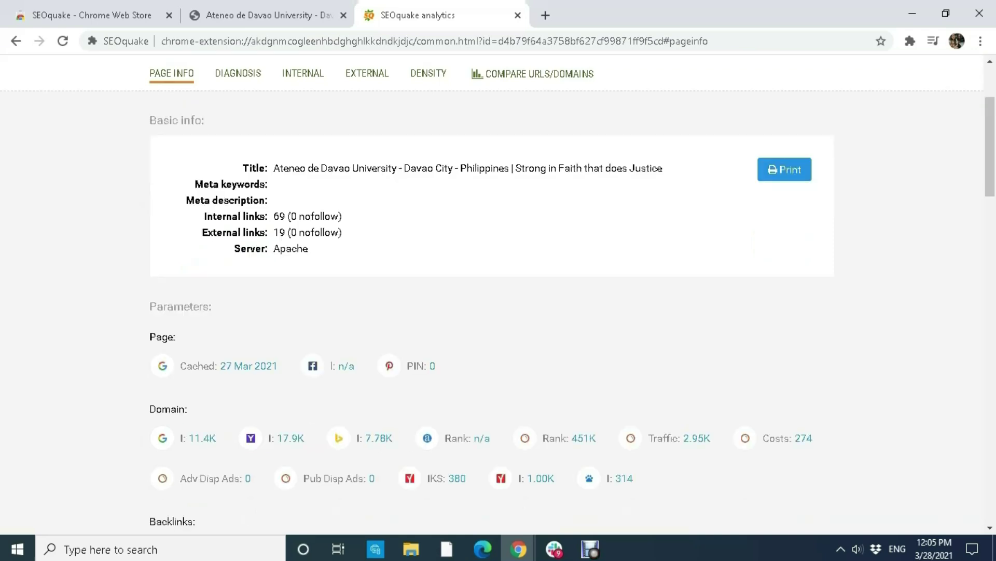
drag(204, 216, 268, 232)
click(268, 233)
drag(204, 217, 269, 217)
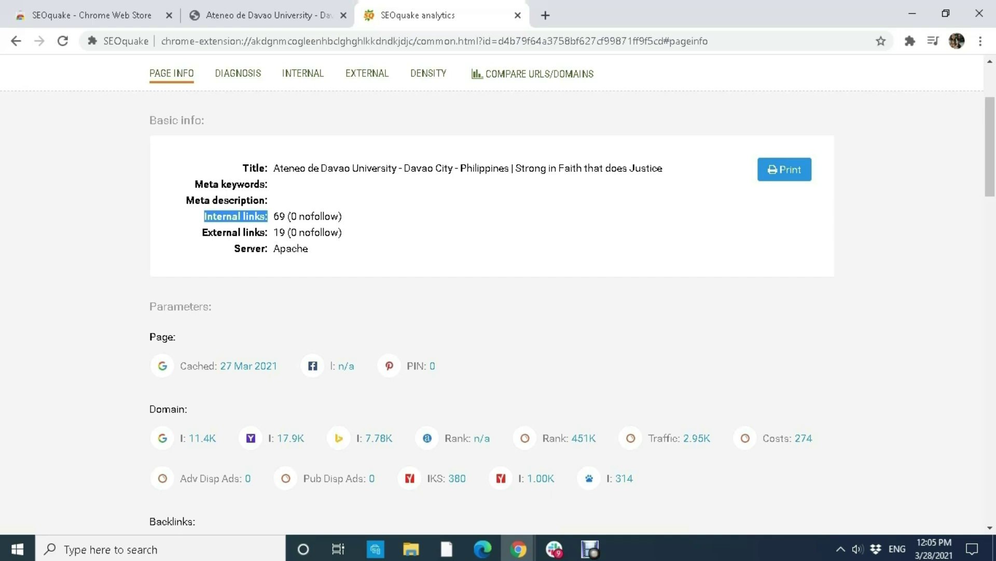
drag(202, 232, 287, 232)
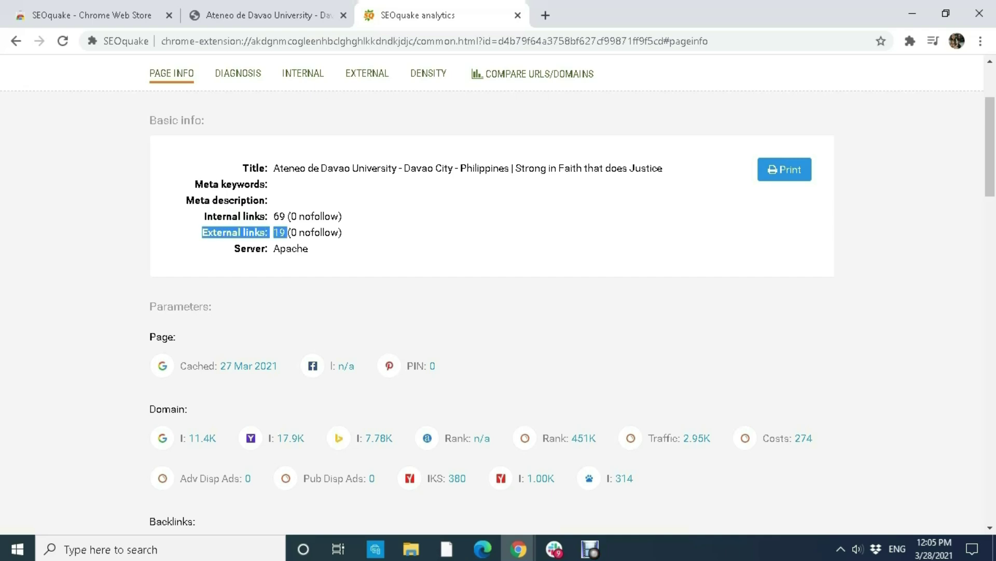
click(288, 233)
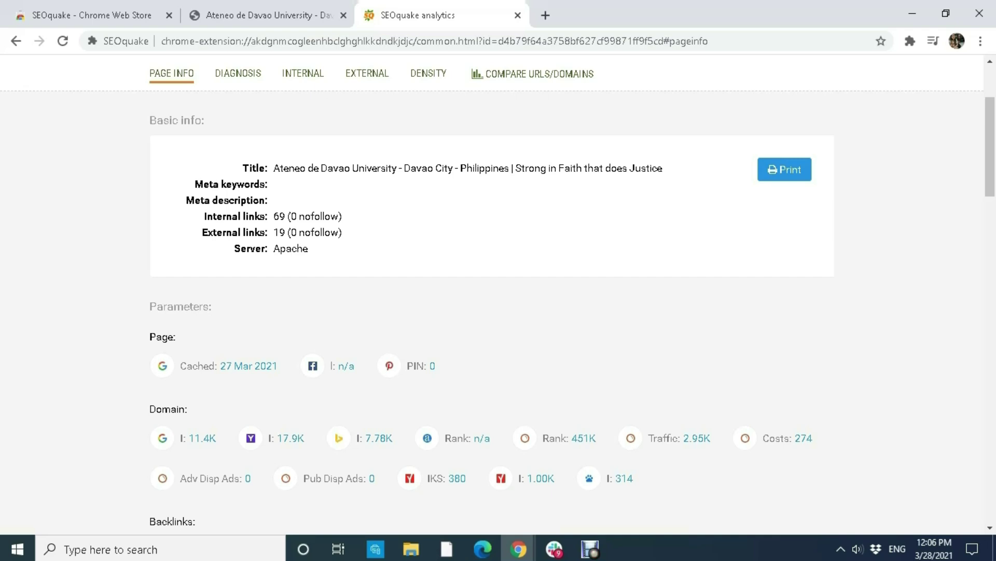
- Examine the Parameters section of the Page Info report, covering the page, domain and backlinks metrics
scroll(492, 311, down, 3)
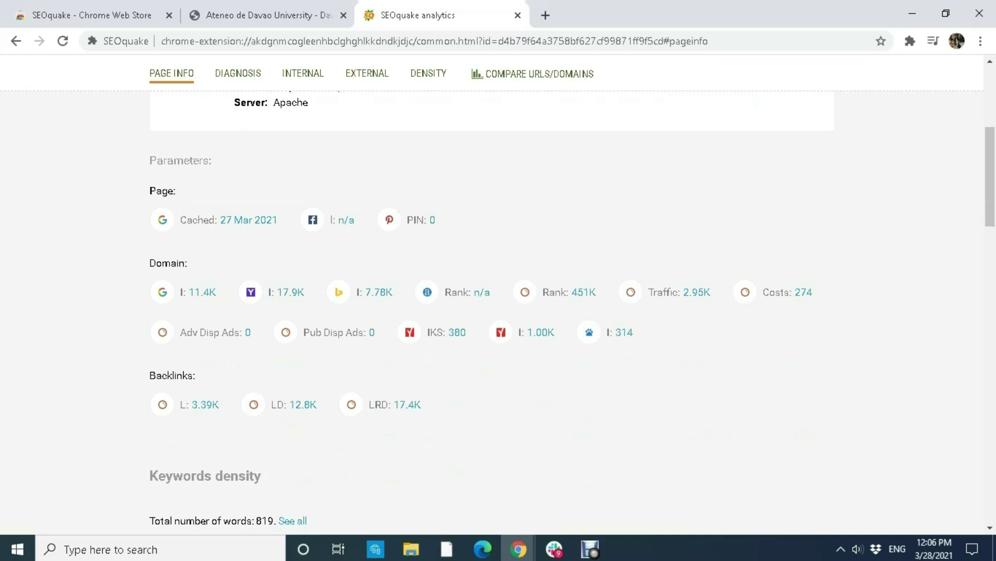
scroll(492, 311, down, 3)
scroll(492, 311, up, 3)
drag(150, 161, 199, 161)
drag(149, 191, 161, 191)
click(162, 191)
- Look through the Keywords density section of the Page Info report and highlight its total number of words
drag(162, 263, 211, 257)
scroll(171, 263, down, 3)
scroll(492, 312, down, 17)
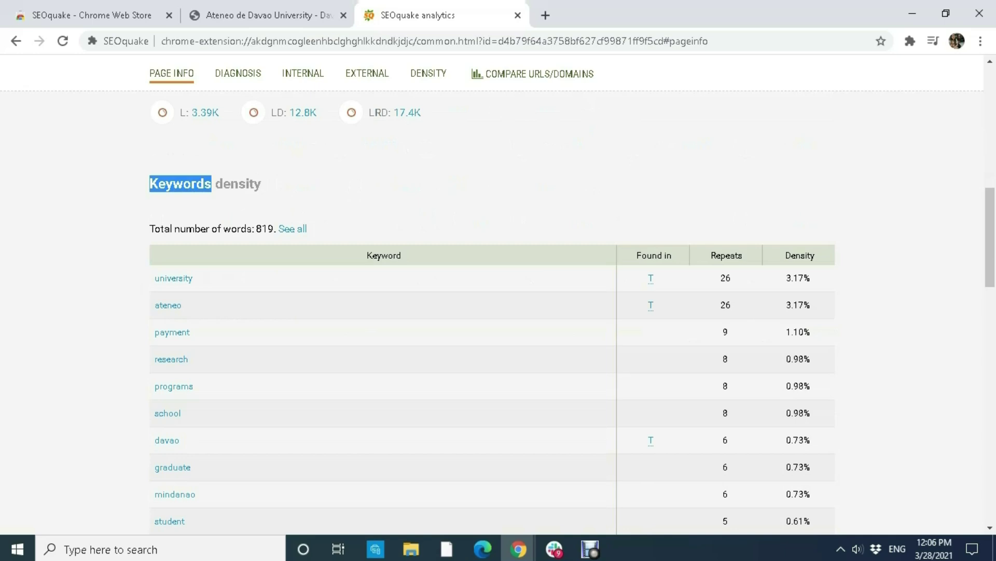
scroll(492, 312, down, 5)
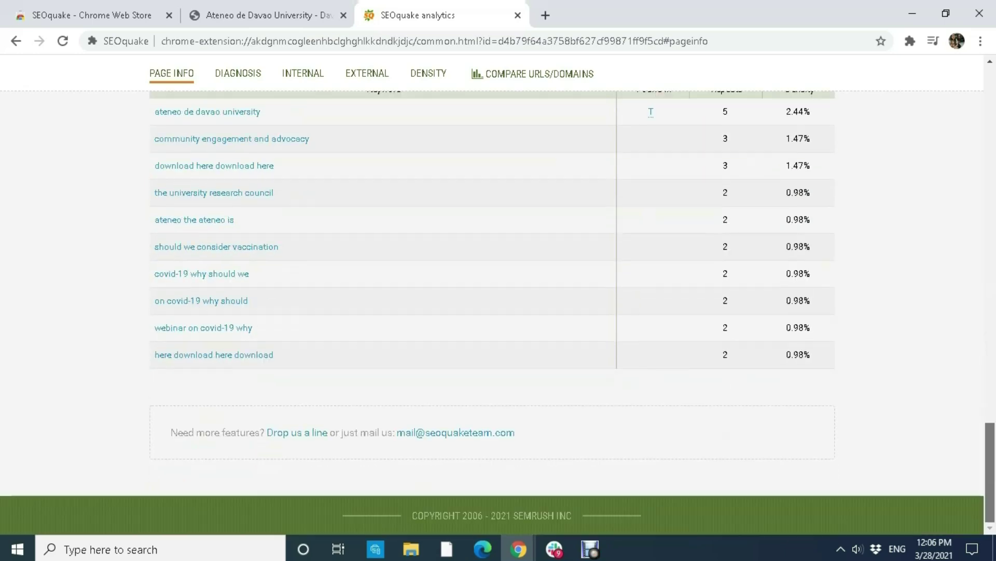
scroll(492, 312, up, 18)
scroll(492, 312, up, 4)
drag(149, 343, 252, 343)
click(252, 342)
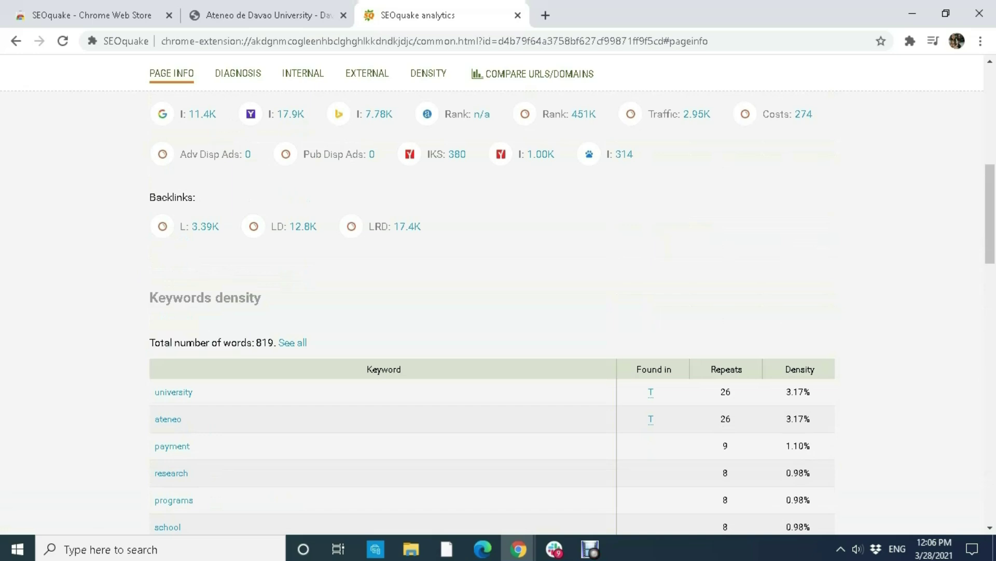
- Open the complete one-word keyword density list in a separate tab and skim its entries
right_click(293, 344)
click(349, 356)
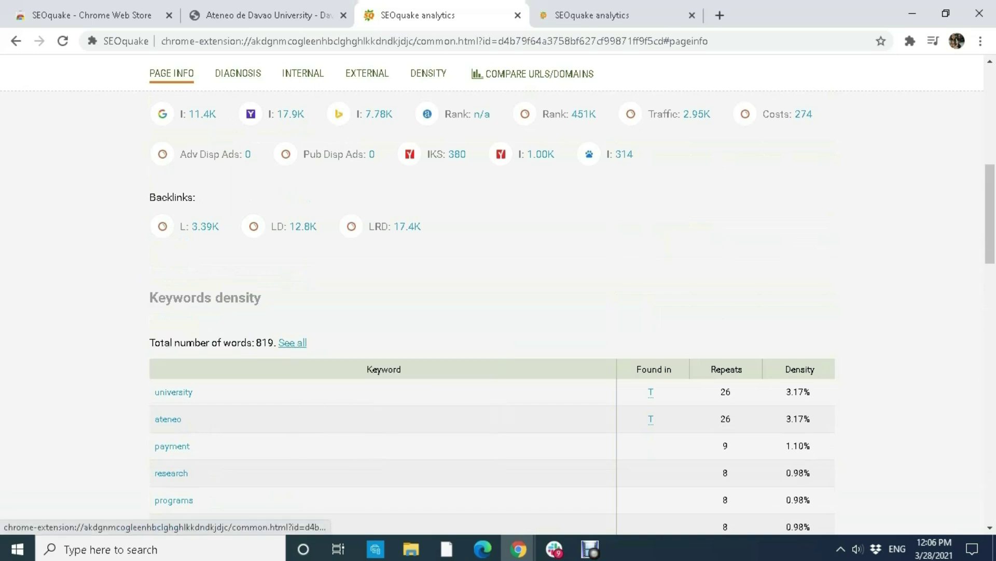
click(593, 15)
scroll(391, 396, down, 10)
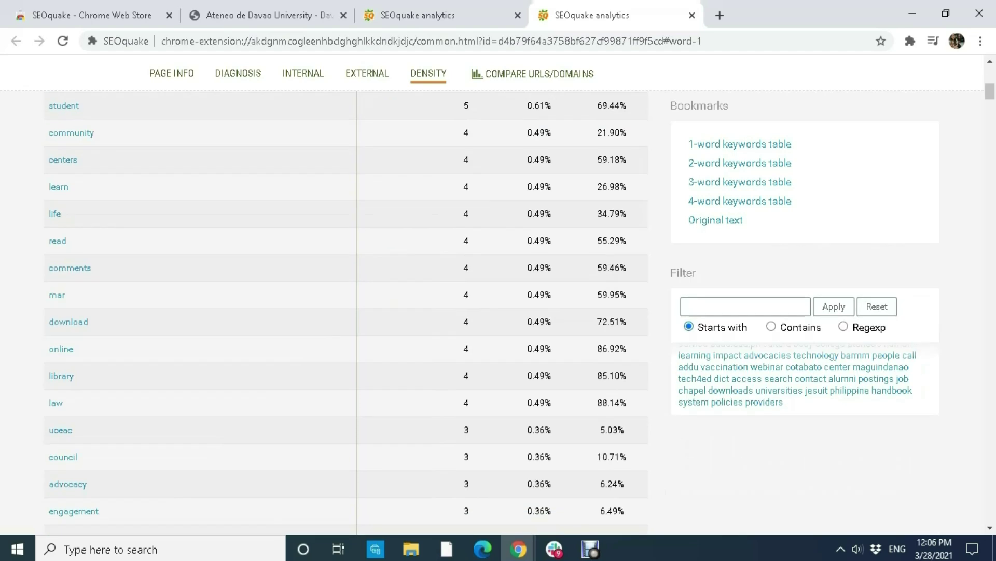
scroll(391, 396, up, 11)
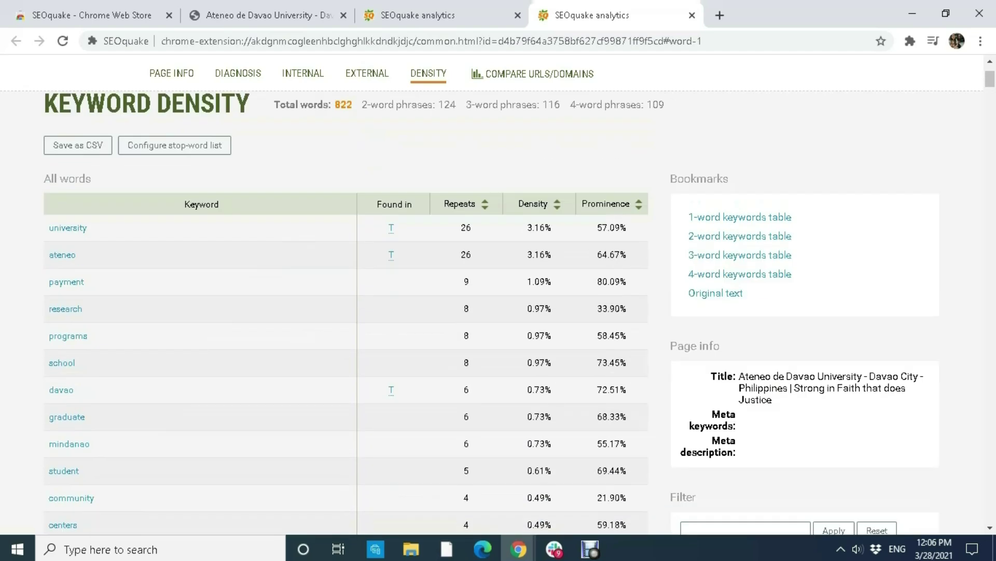
- Examine the repeats, density and prominence figures for the keyword "university" in the All words table
drag(48, 227, 87, 228)
mouse_move(472, 228)
mouse_down()
mouse_move(460, 228)
mouse_move(472, 228)
mouse_up()
click(460, 228)
click(47, 228)
drag(47, 228, 87, 228)
click(527, 228)
drag(528, 227, 552, 228)
click(553, 228)
drag(597, 227, 627, 227)
drag(48, 228, 532, 228)
click(532, 227)
drag(48, 227, 553, 228)
click(553, 228)
drag(553, 228, 527, 228)
click(526, 228)
- Review the 2-word, 3-word and 4-word phrase density tables in the Page Info report
click(439, 15)
scroll(492, 311, down, 6)
scroll(492, 311, up, 6)
scroll(181, 277, down, 5)
scroll(181, 277, up, 3)
scroll(180, 277, down, 5)
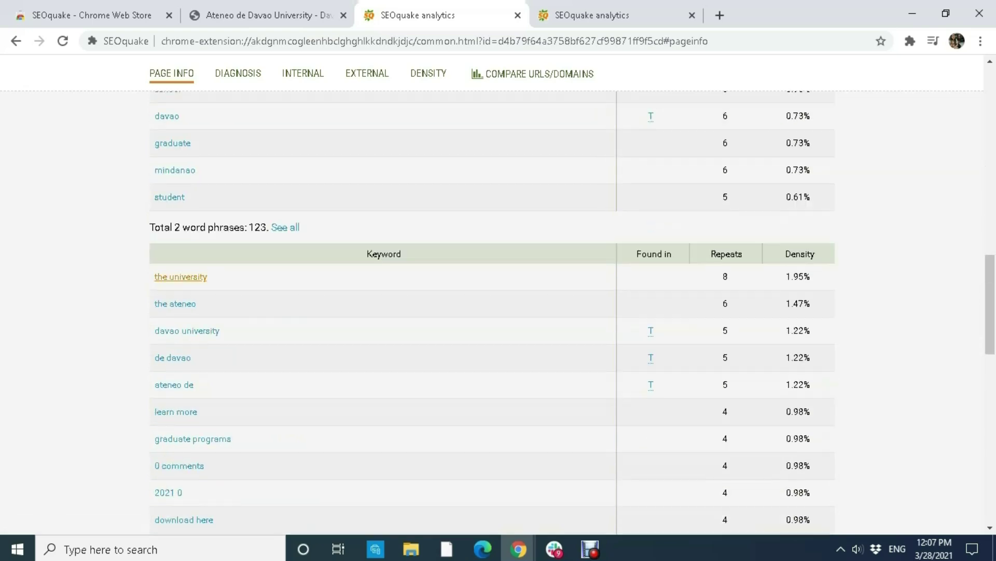
drag(150, 226, 219, 227)
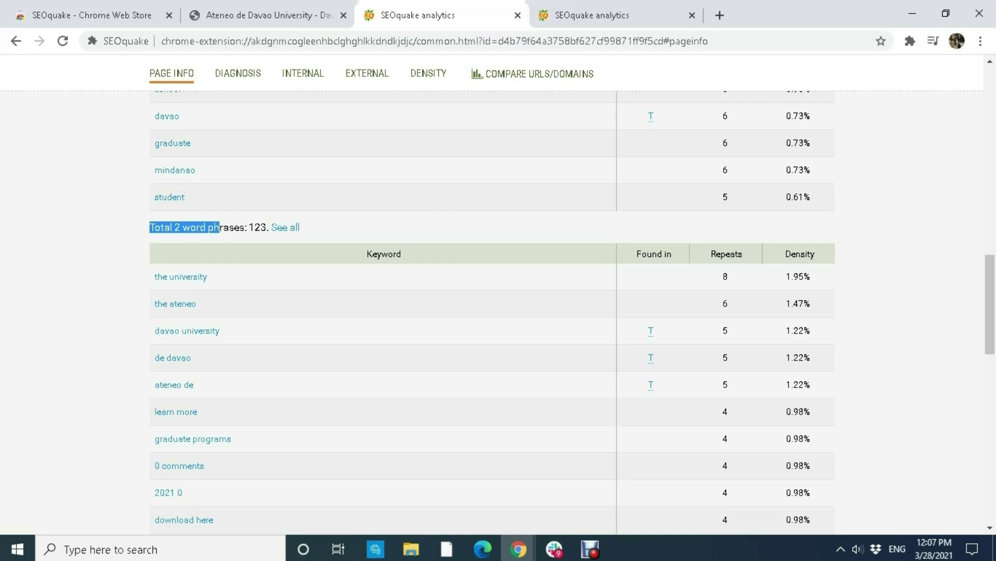
scroll(497, 311, down, 15)
scroll(497, 312, up, 8)
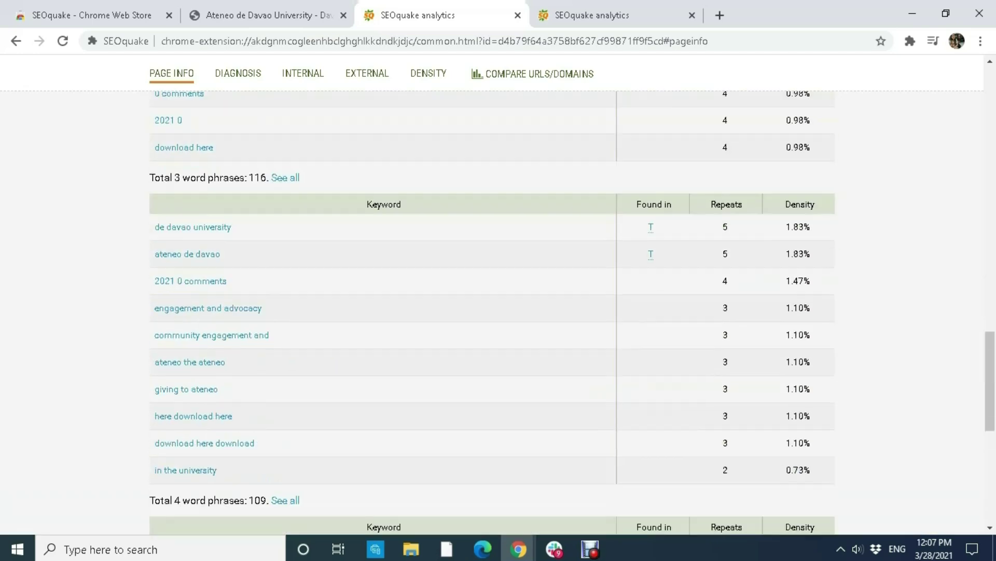
scroll(492, 311, up, 18)
scroll(492, 311, down, 20)
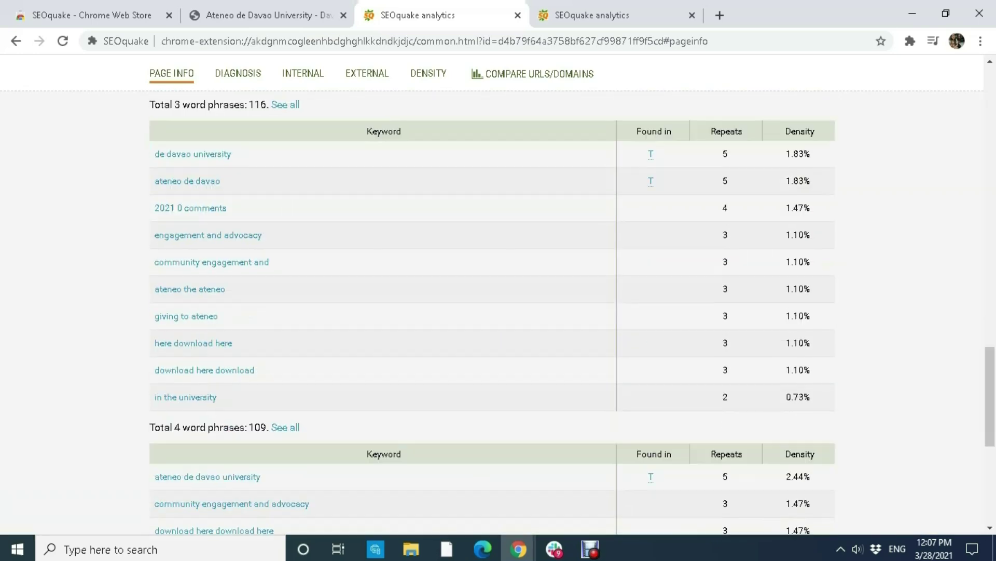
scroll(492, 311, down, 7)
scroll(492, 311, up, 20)
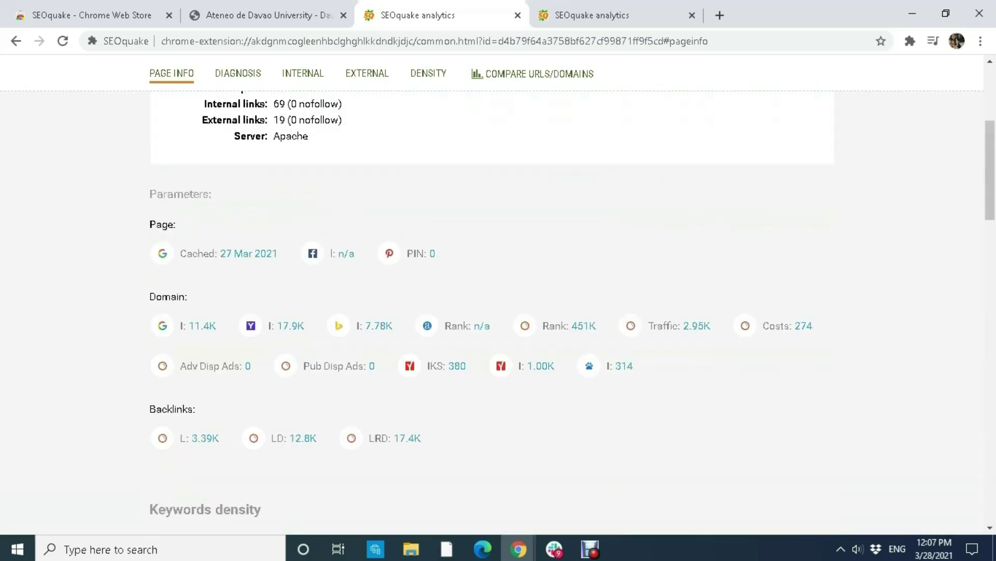
scroll(492, 312, up, 5)
- Open the Diagnosis page SEO audit and examine its URL entry
click(241, 168)
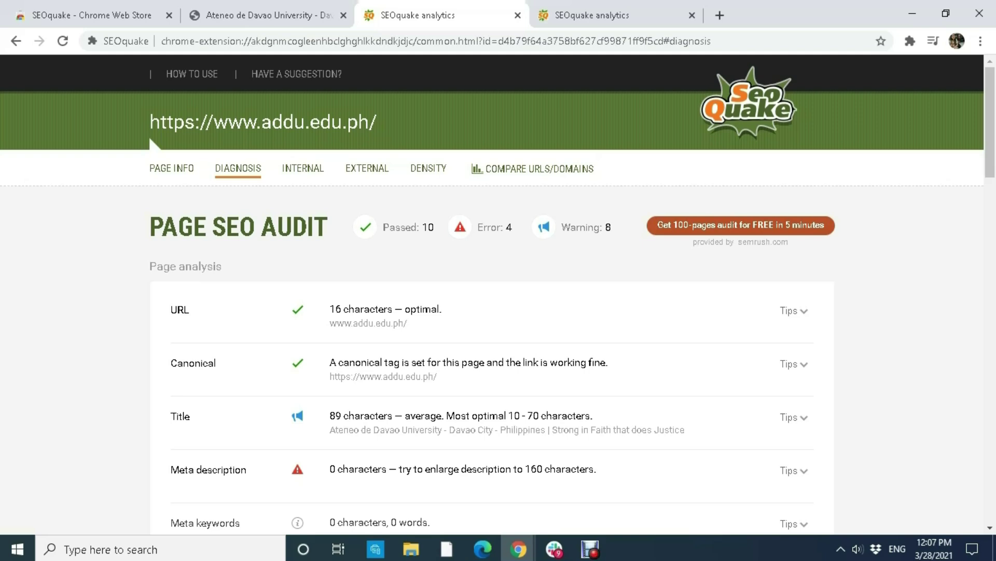
scroll(498, 311, down, 1)
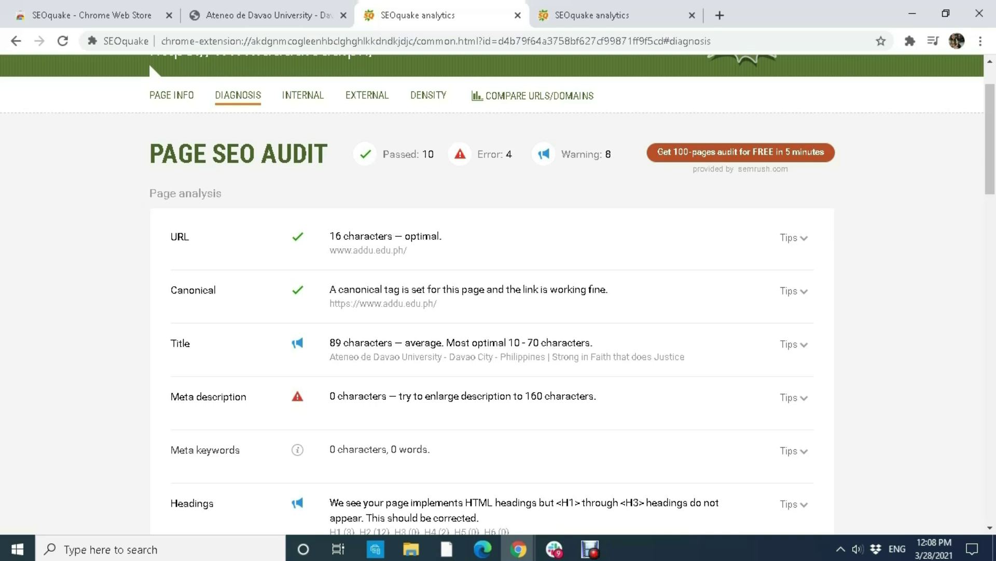
drag(329, 237, 410, 251)
click(321, 238)
click(411, 251)
drag(171, 237, 408, 250)
click(442, 252)
drag(312, 234, 442, 253)
click(442, 252)
- Show the tips for the URL entry of the SEO audit and compare them with the site's result
click(793, 238)
drag(580, 271, 747, 283)
drag(328, 234, 406, 250)
click(415, 251)
- Examine the Canonical entry of the SEO audit and return to the Ateneo de Davao University homepage
scroll(492, 312, down, 3)
scroll(492, 311, up, 2)
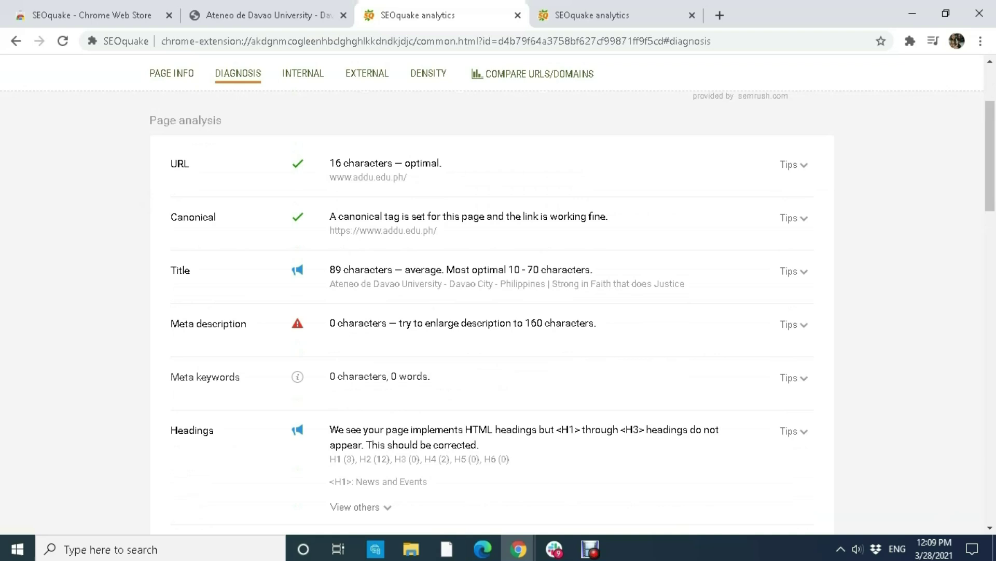
drag(369, 217, 438, 231)
scroll(437, 231, down, 1)
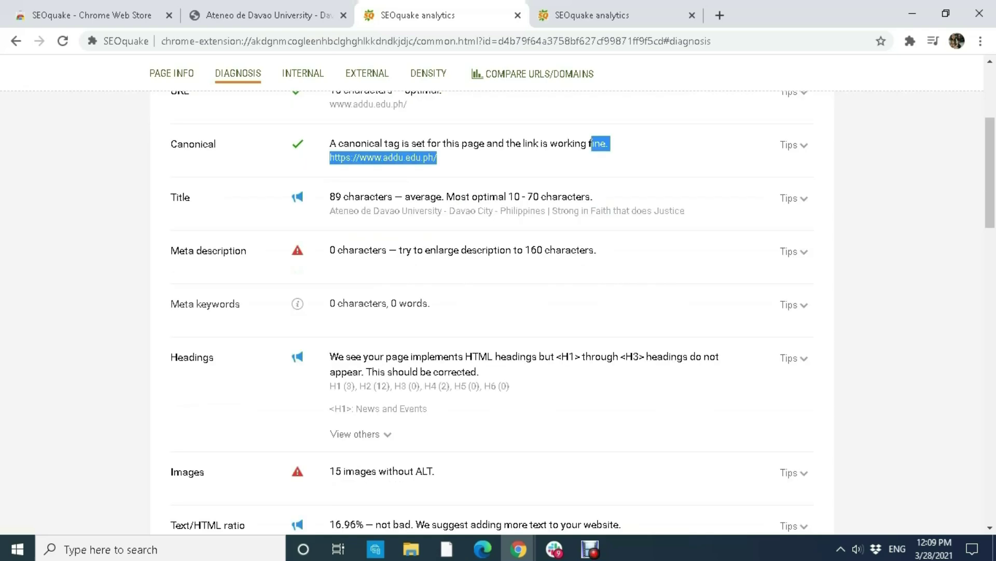
click(437, 230)
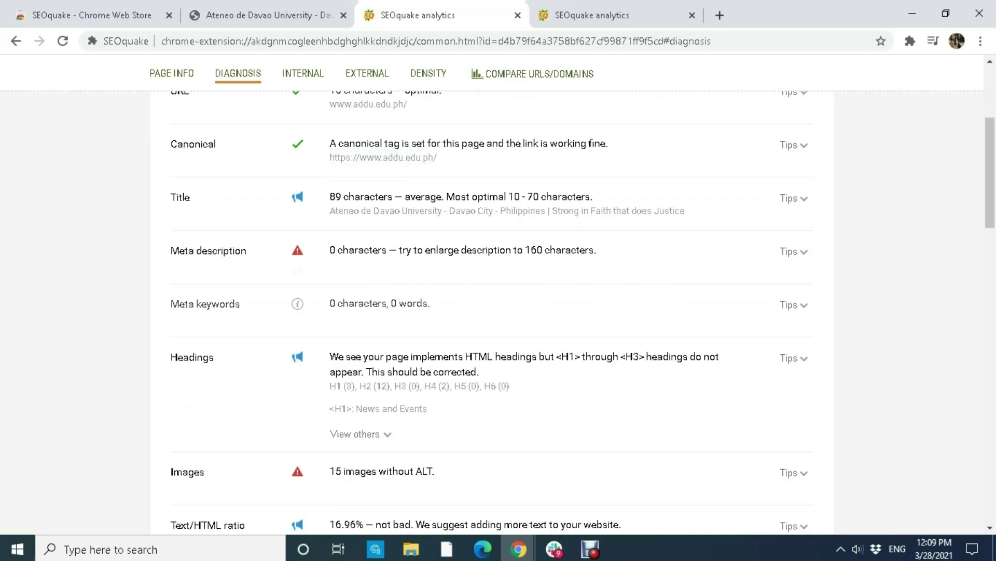
scroll(492, 295, up, 1)
click(268, 16)
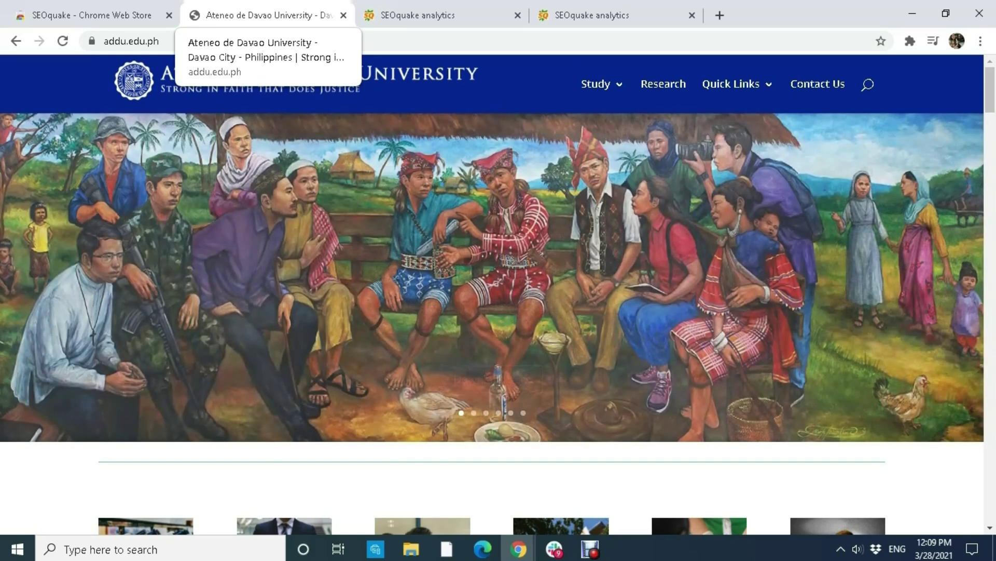
- Return to the Diagnosis report and examine the passed, error and warning totals of the Page SEO Audit
key(ctrl+Tab)
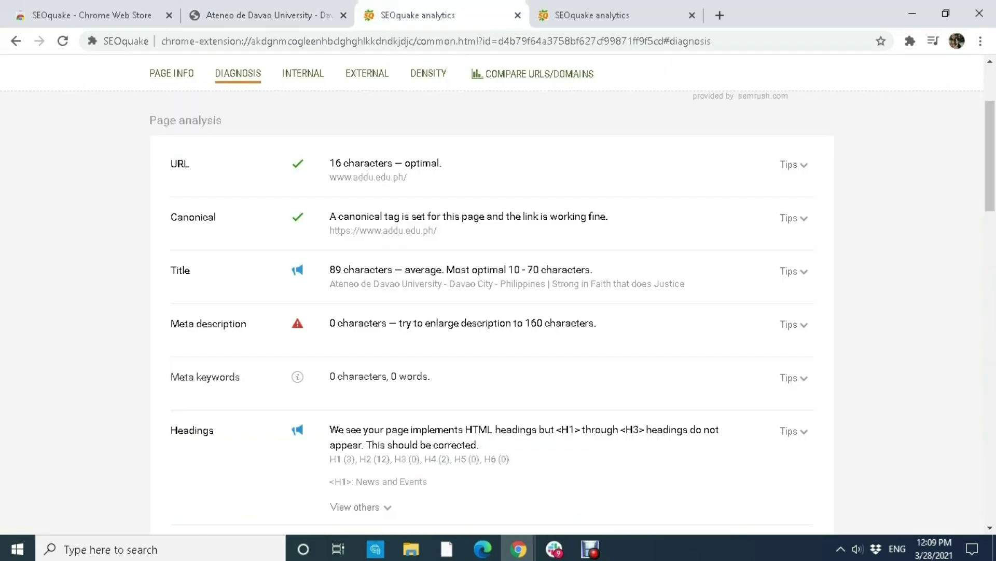
scroll(492, 291, up, 3)
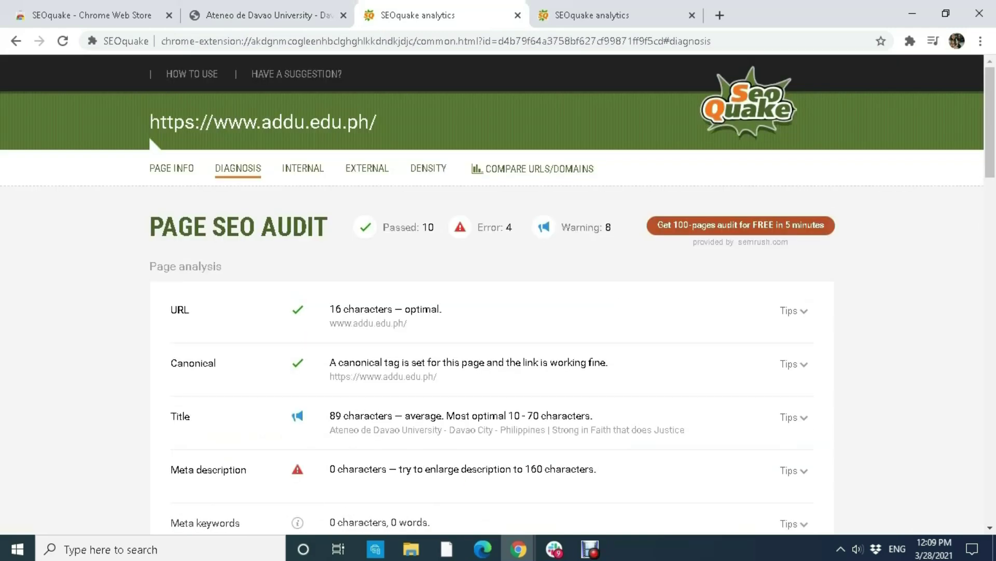
drag(150, 227, 613, 227)
click(618, 228)
mouse_move(419, 227)
mouse_down()
mouse_move(389, 227)
mouse_move(420, 227)
mouse_up()
click(385, 227)
click(419, 227)
mouse_move(481, 227)
mouse_down()
mouse_move(501, 228)
mouse_move(477, 227)
mouse_up()
click(513, 228)
click(612, 227)
drag(613, 227, 571, 228)
click(571, 227)
- Examine the Title entry's character count and recommended length in the SEO audit, checking the university homepage alongside
scroll(570, 227, down, 3)
scroll(570, 227, up, 2)
scroll(492, 291, down, 1)
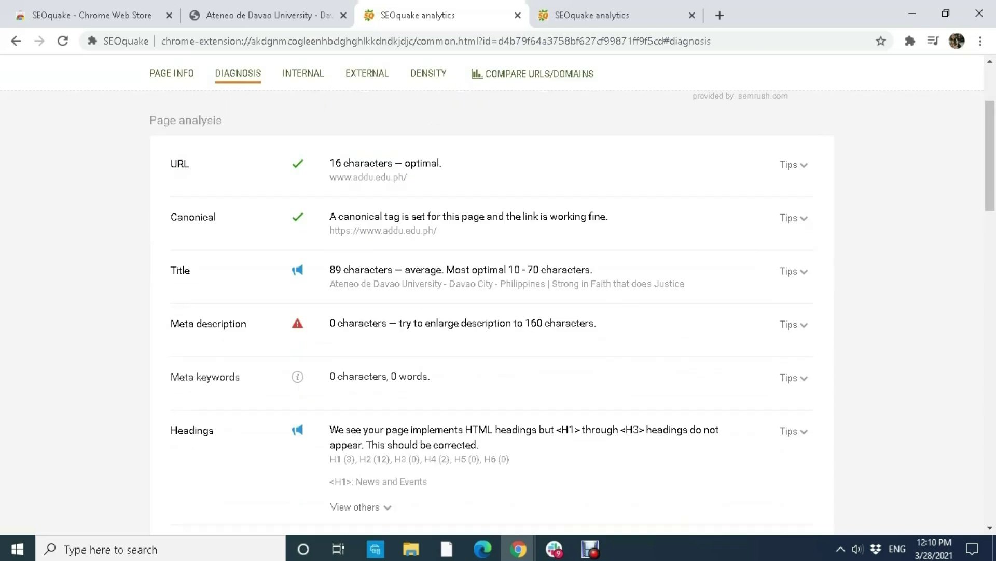
scroll(492, 291, up, 2)
scroll(492, 291, down, 1)
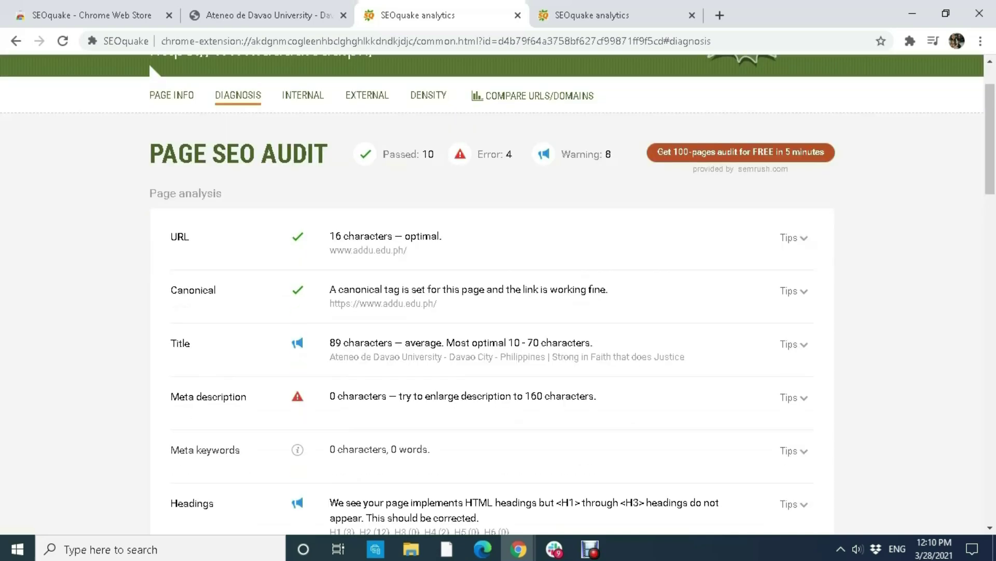
click(262, 16)
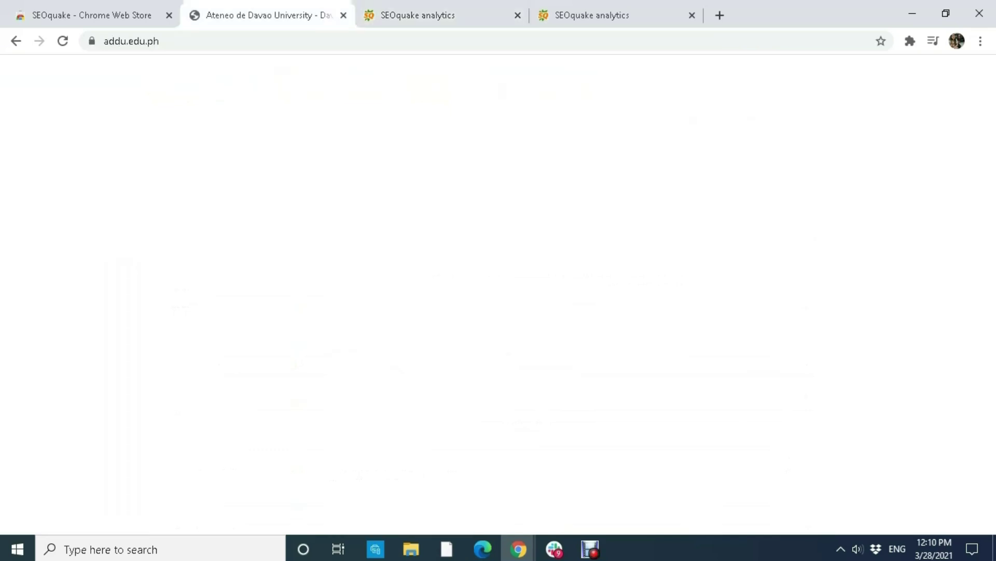
click(437, 16)
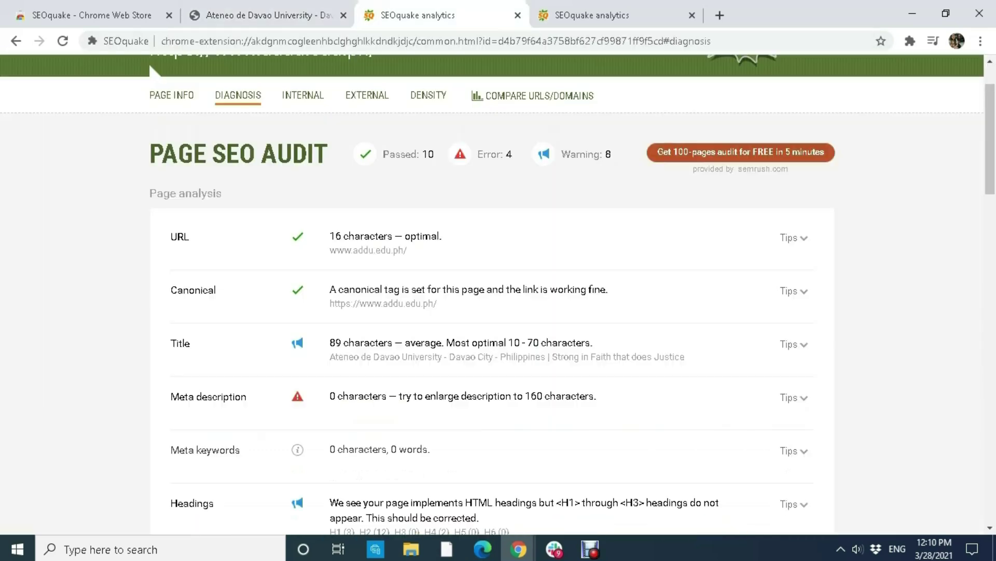
drag(329, 342, 393, 343)
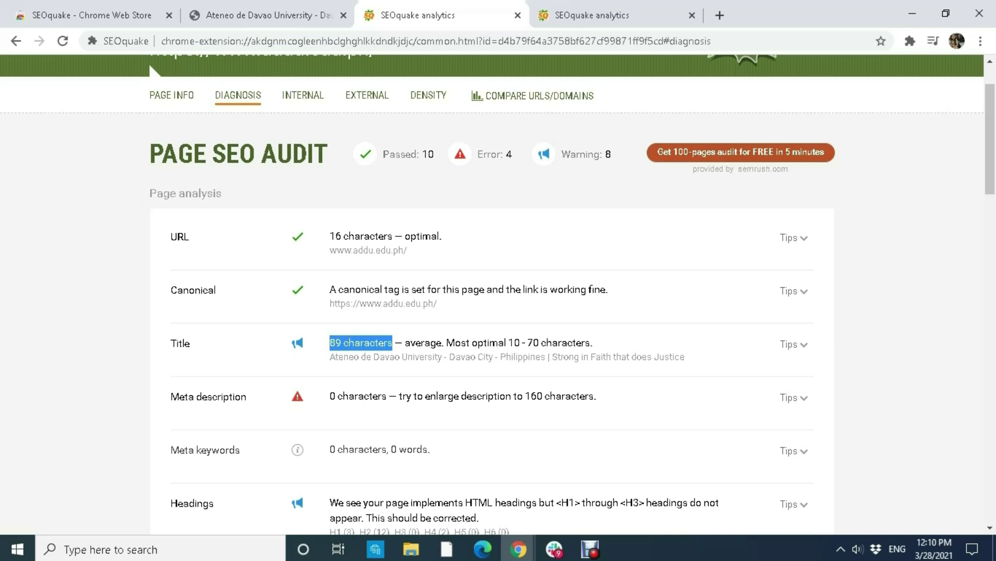
drag(436, 343, 410, 343)
click(410, 343)
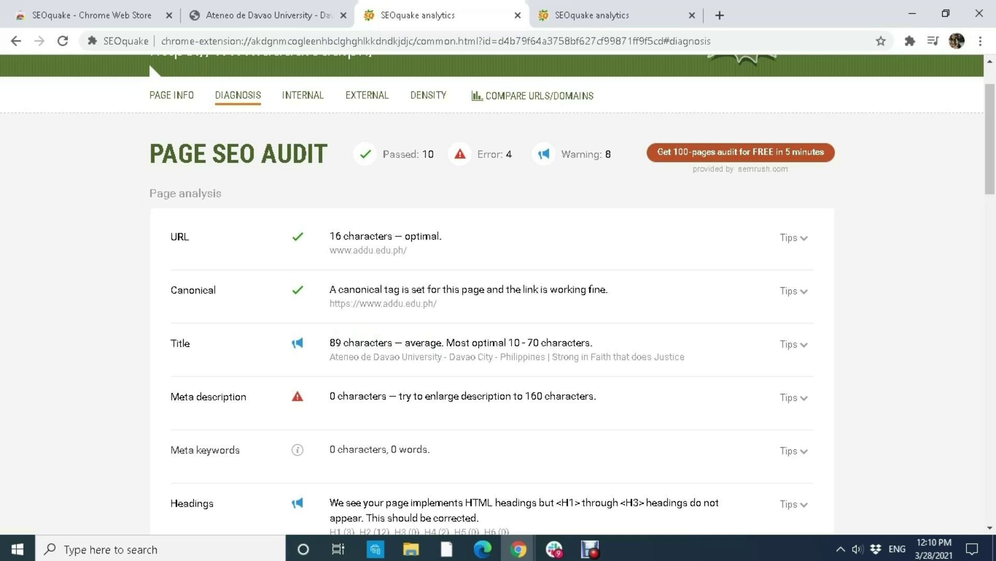
drag(455, 343, 572, 342)
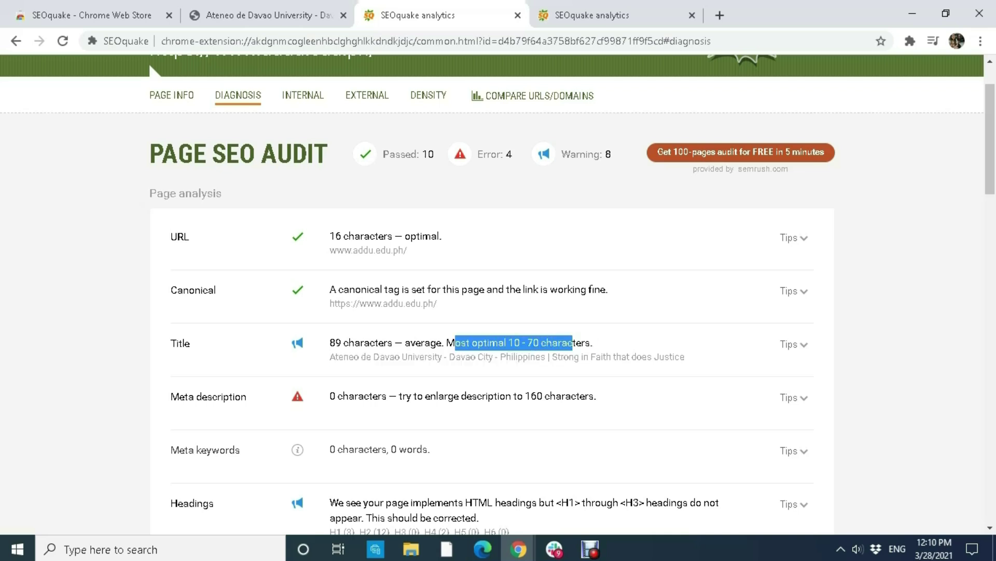
click(572, 343)
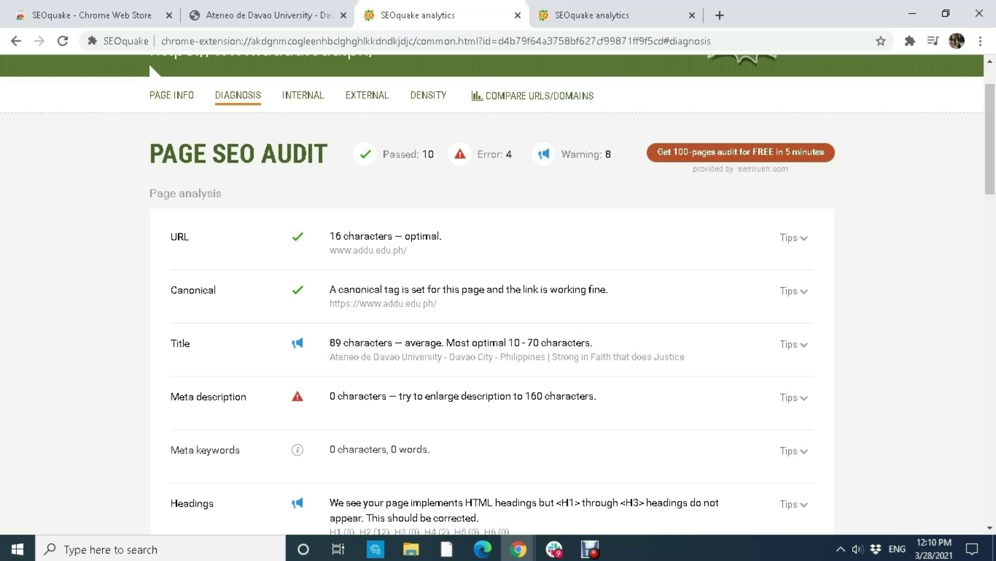
- Compare the homepage's title with the title text listed in the SEO audit, focusing on its tagline
click(264, 15)
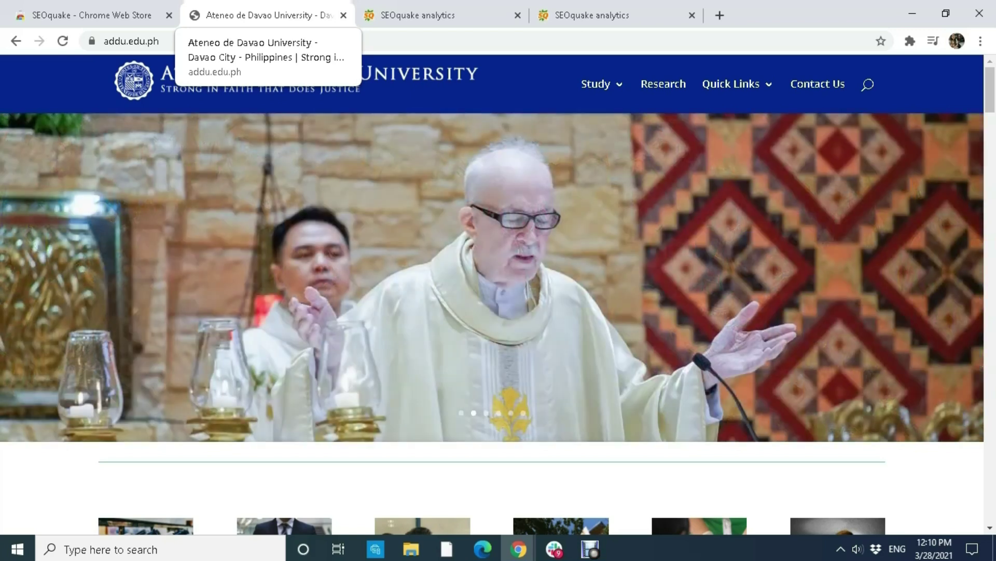
click(441, 15)
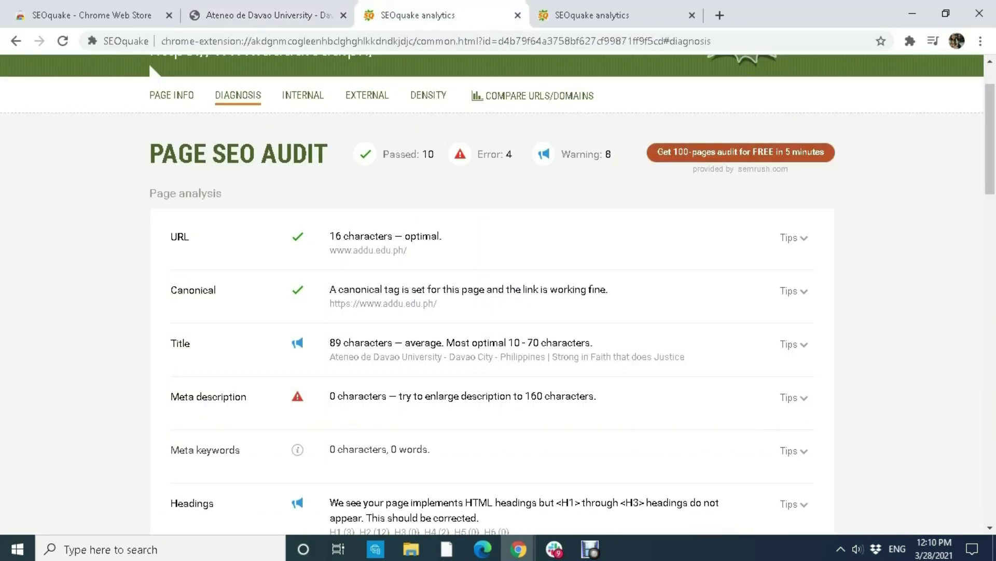
drag(583, 356, 685, 356)
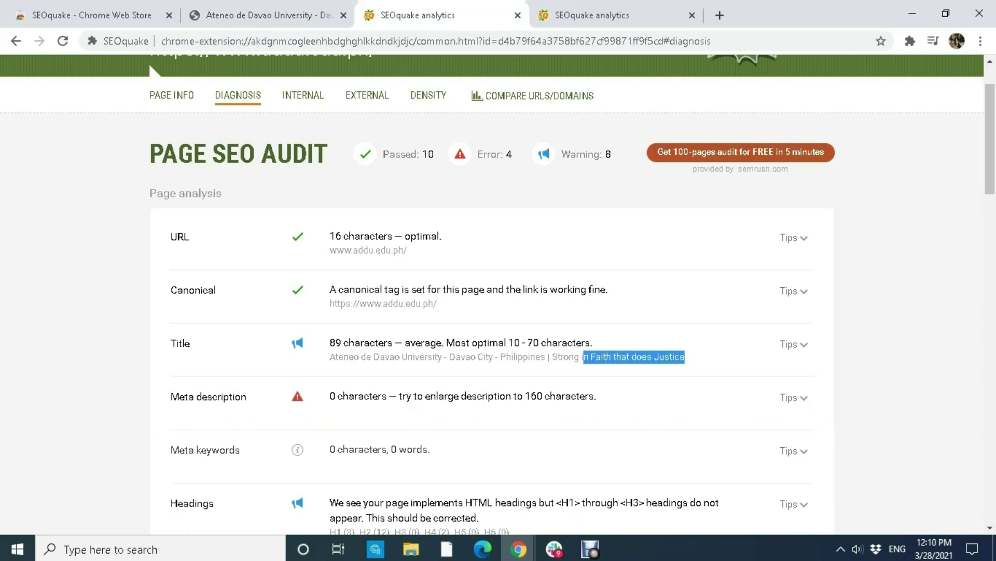
click(687, 357)
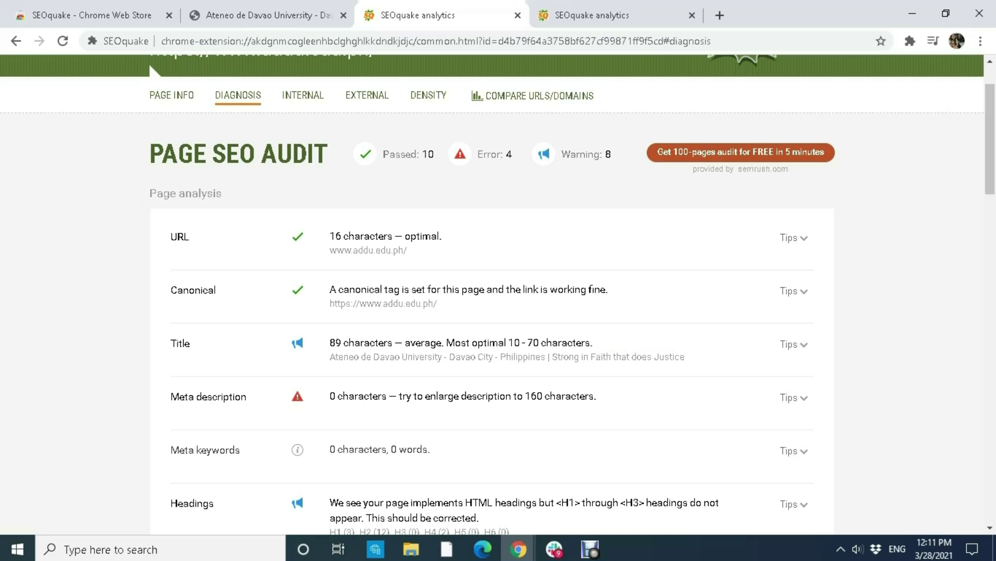
- Examine the Meta description and Meta keywords entries of the SEO audit and glance at the university homepage
drag(202, 396, 212, 397)
drag(330, 396, 597, 396)
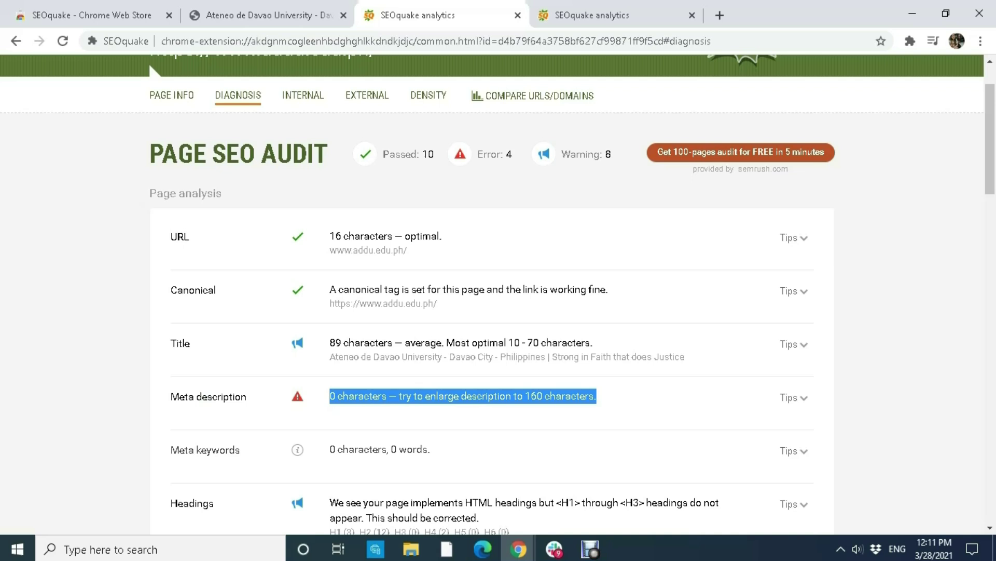
scroll(498, 311, down, 1)
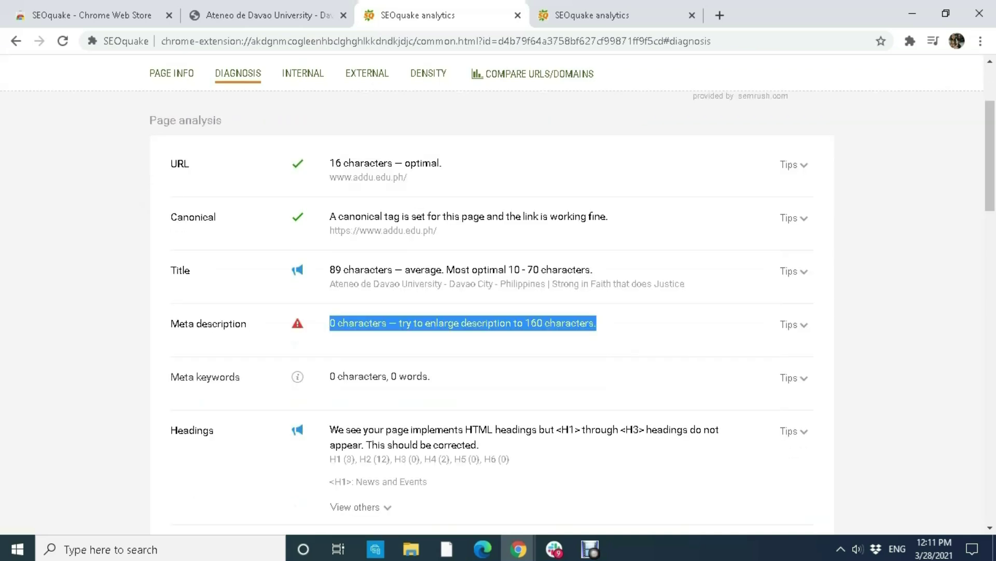
click(351, 377)
drag(399, 376, 430, 376)
click(431, 376)
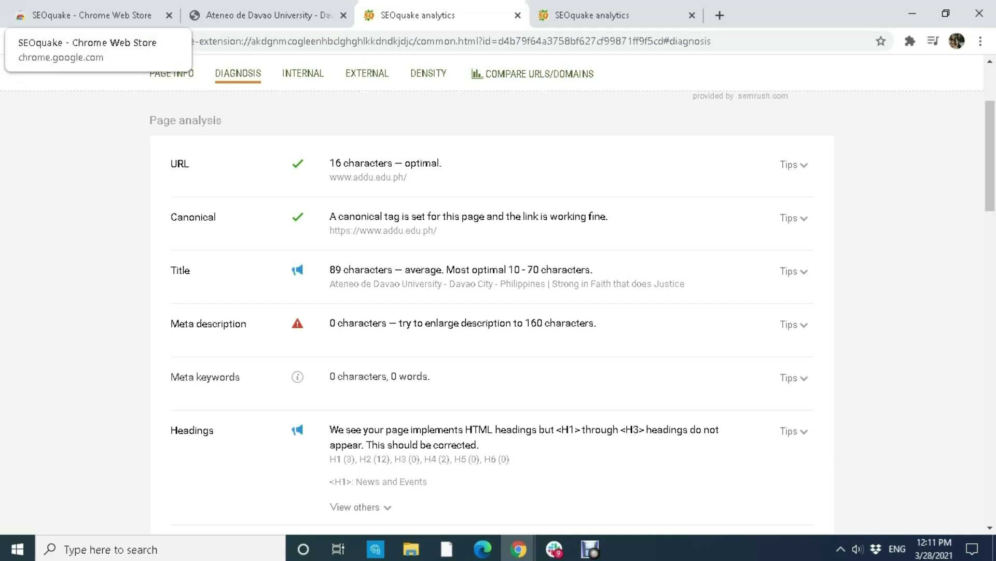
click(259, 15)
click(436, 15)
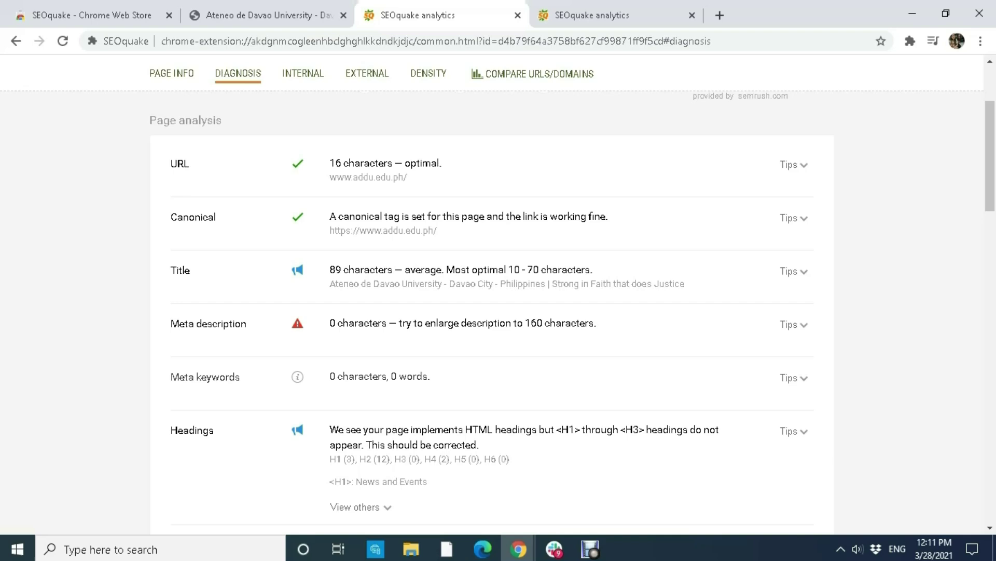
- Read the audit's assessment of the page's HTML heading structure in the Headings entry
scroll(492, 311, down, 2)
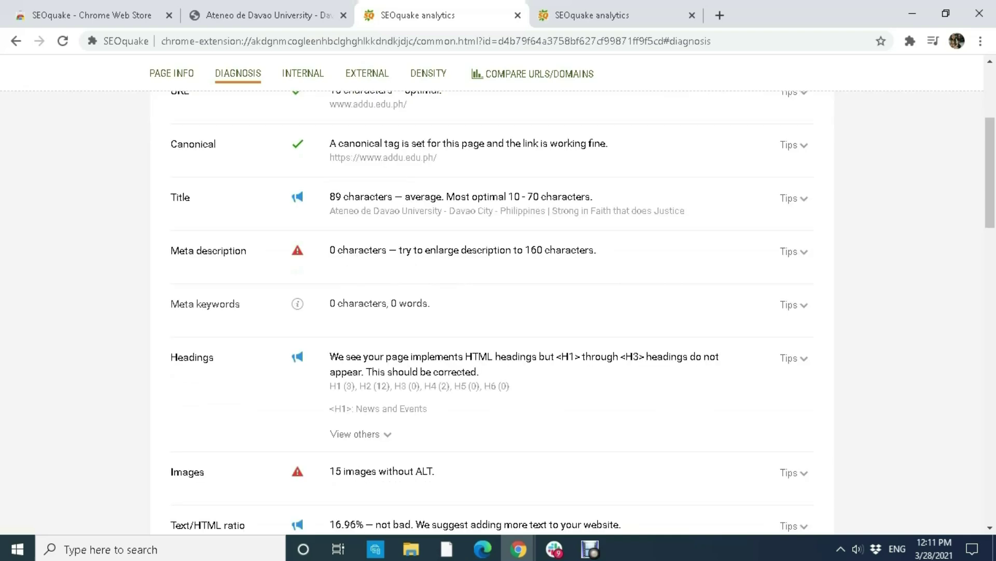
scroll(492, 311, down, 2)
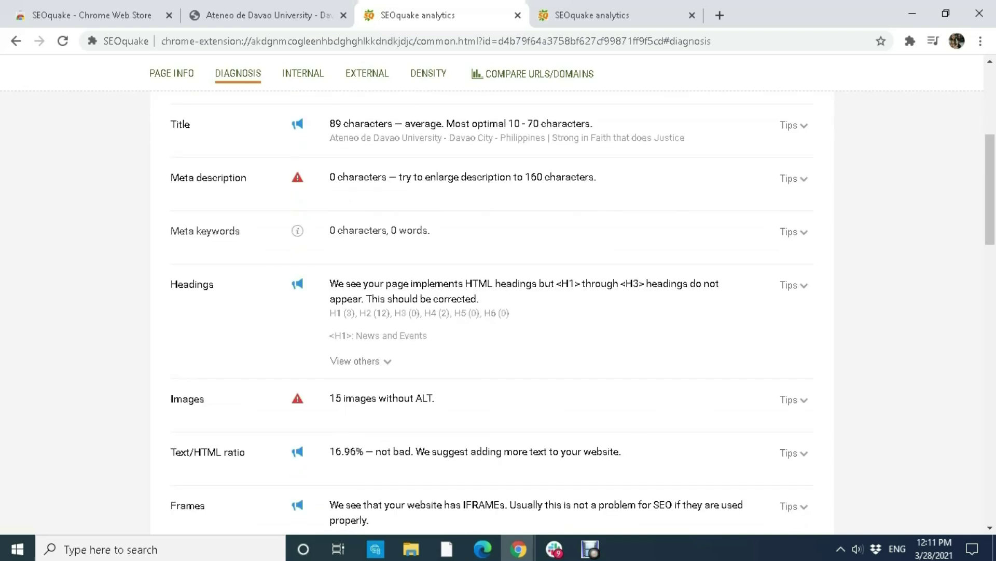
drag(339, 284, 363, 284)
click(345, 284)
click(364, 283)
drag(329, 284, 619, 284)
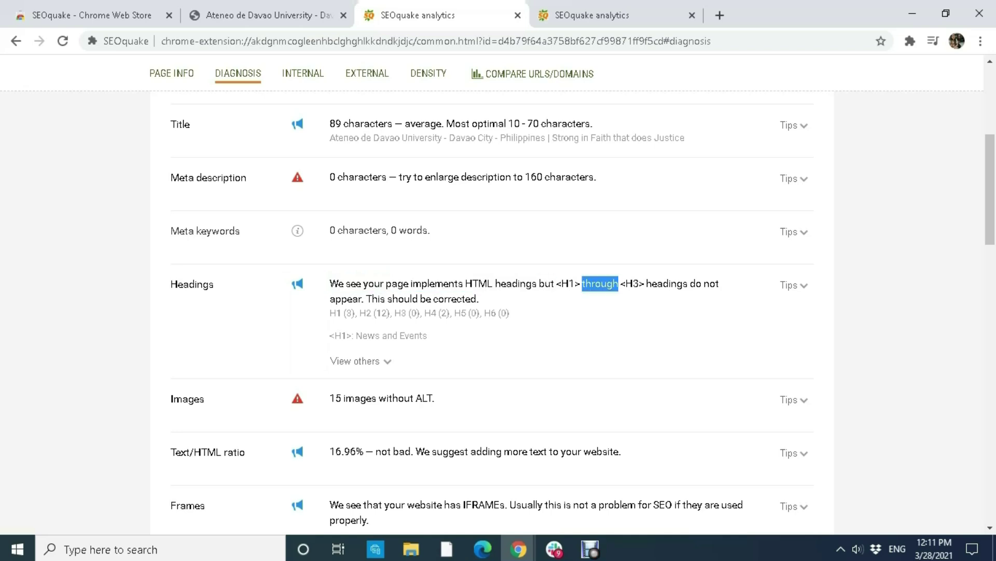
drag(480, 298, 462, 284)
drag(480, 298, 431, 298)
click(431, 298)
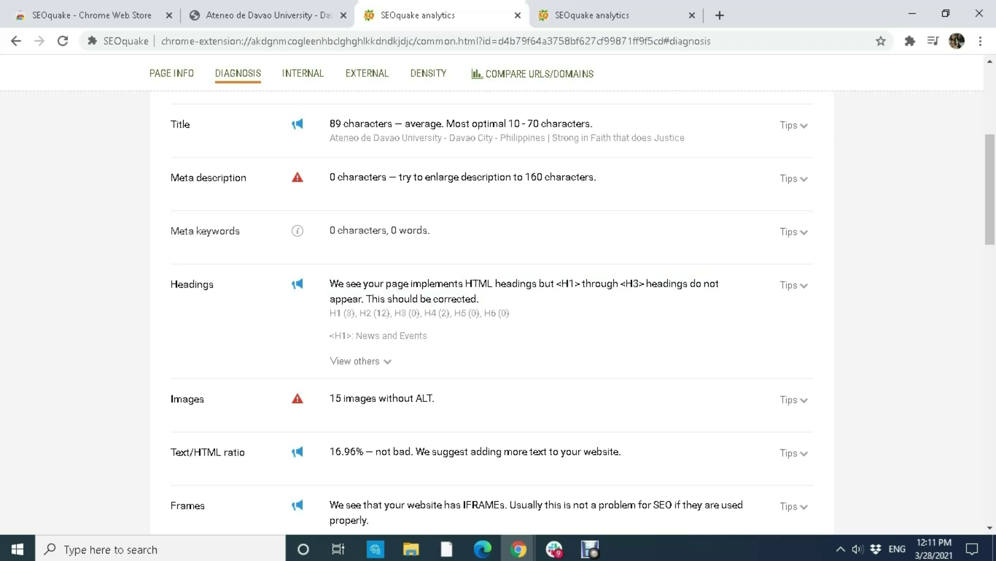
- Review the number of headings per level, mainly H1 and H2, in the Headings entry
drag(346, 313, 383, 313)
click(359, 313)
click(359, 313)
click(361, 312)
click(383, 313)
- Show the tips for the Headings entry and read the advice on keywords and the initial H1 heading
click(793, 285)
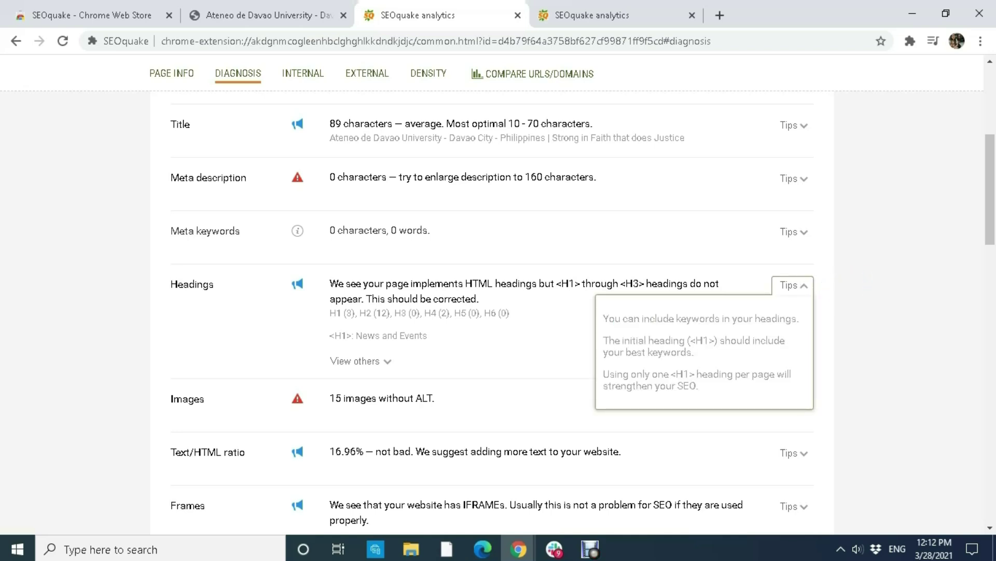
drag(627, 319, 785, 340)
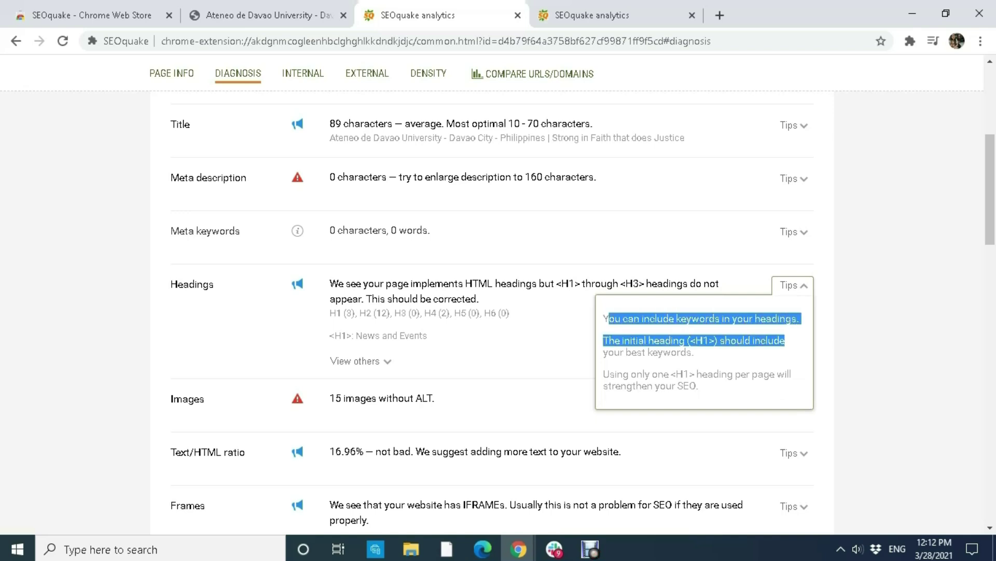
click(615, 340)
drag(615, 340, 695, 351)
click(690, 352)
click(694, 352)
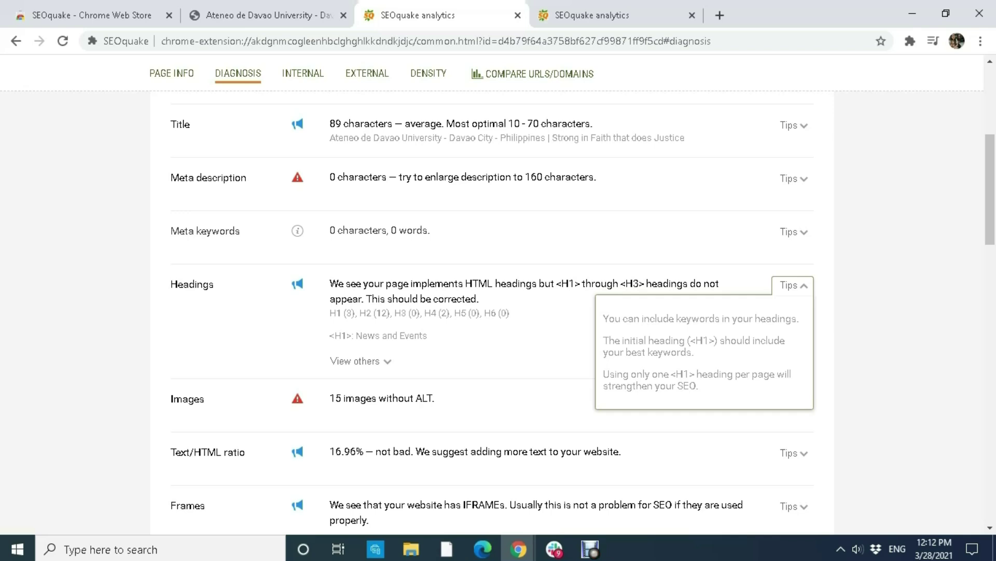
- Check the page's H1 count in the Headings entry against the one-H1-per-page tip
drag(330, 313, 341, 313)
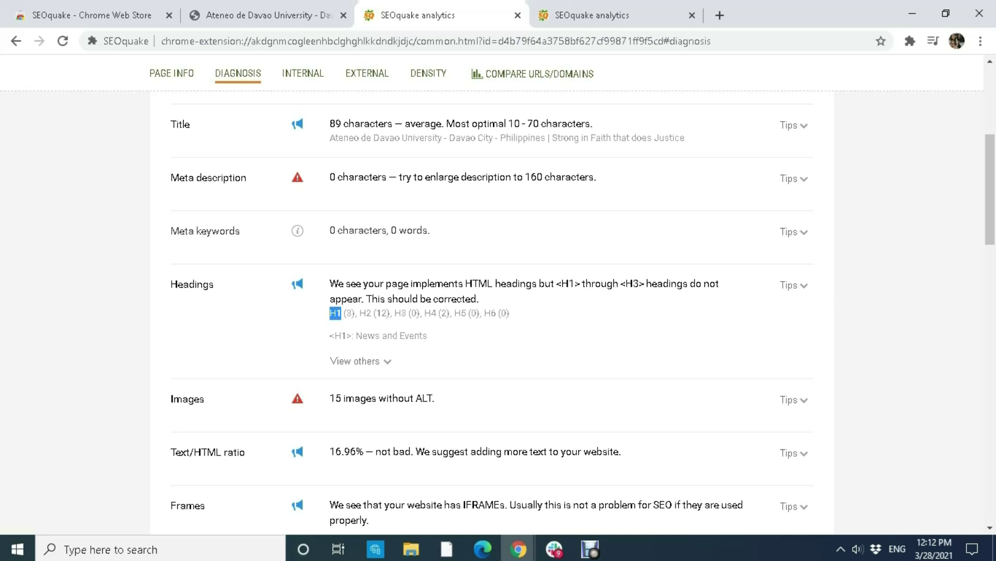
click(342, 313)
drag(342, 313, 329, 313)
click(326, 313)
click(341, 313)
triple_click(336, 313)
click(336, 313)
triple_click(339, 313)
click(338, 312)
- Examine the Images entry of the SEO audit for images without ALT text
scroll(467, 311, down, 1)
drag(175, 326, 205, 326)
click(204, 326)
drag(335, 326, 358, 326)
double_click(398, 325)
click(358, 325)
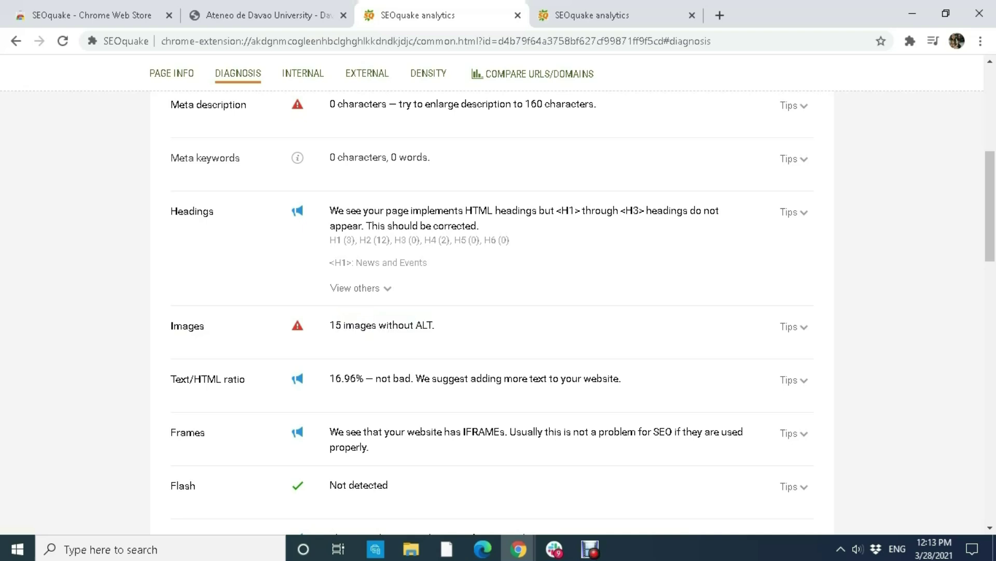
- Examine the Text/HTML ratio entry and compare its suggestion with the amount of text on the university homepage
scroll(492, 312, down, 1)
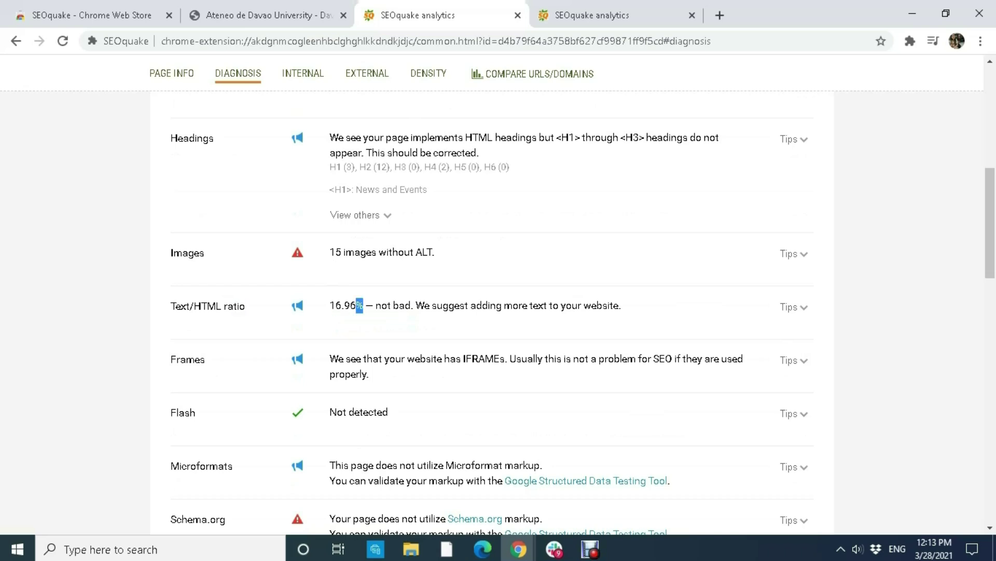
drag(430, 306, 624, 306)
click(624, 307)
click(268, 15)
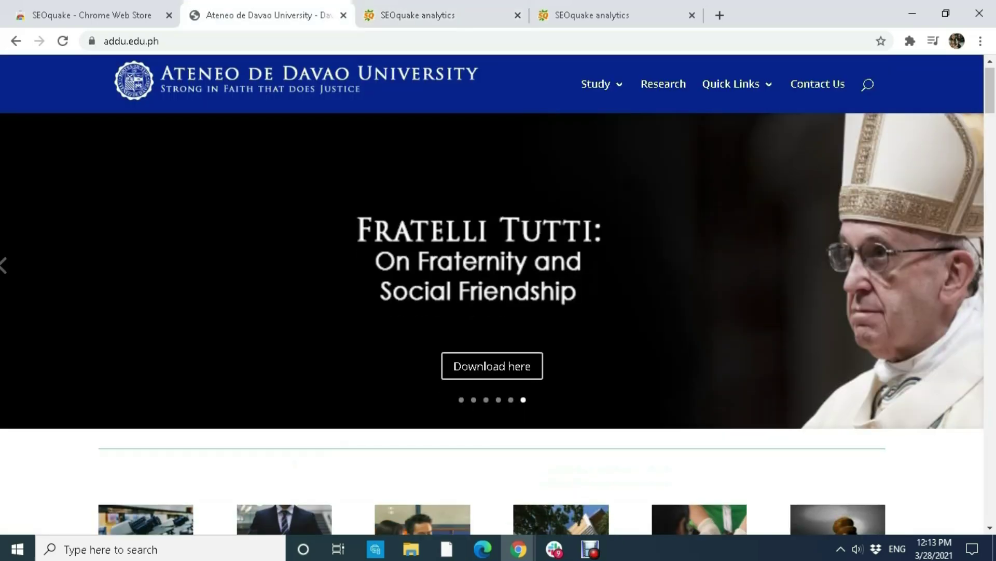
scroll(492, 311, down, 20)
scroll(492, 312, down, 15)
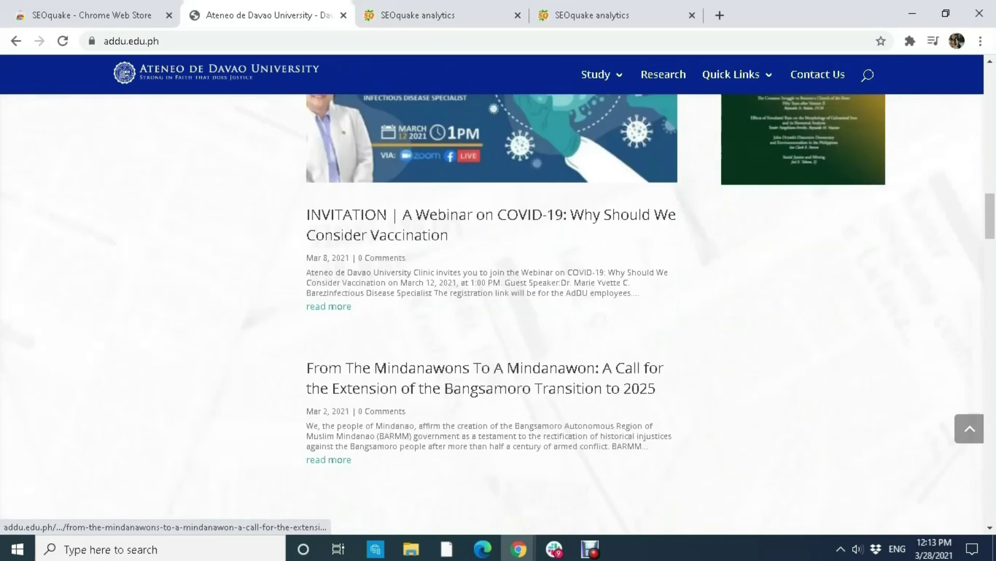
scroll(492, 312, down, 5)
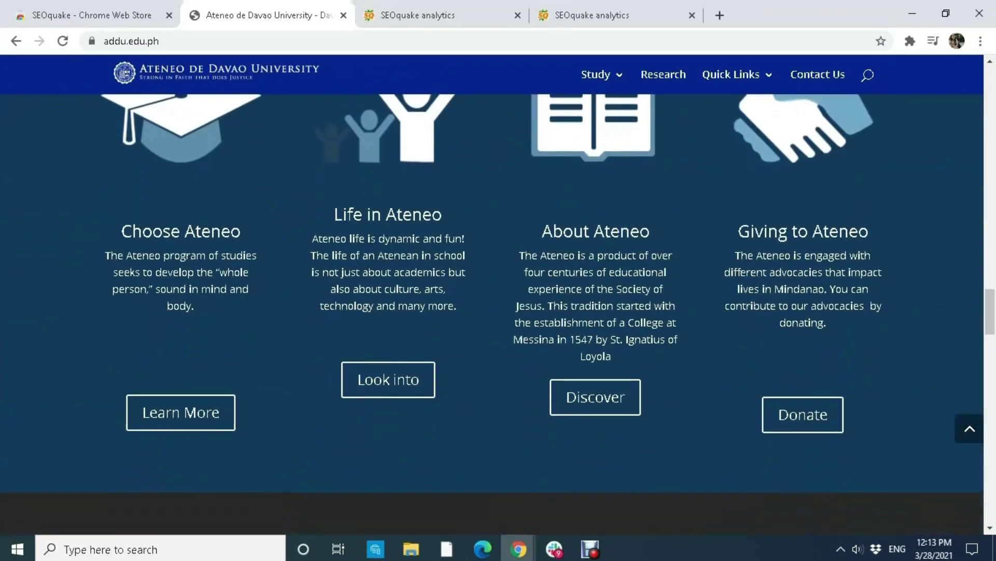
click(418, 16)
- Examine the Schema.org and The Open Graph entries of the SEO audit
scroll(492, 311, down, 3)
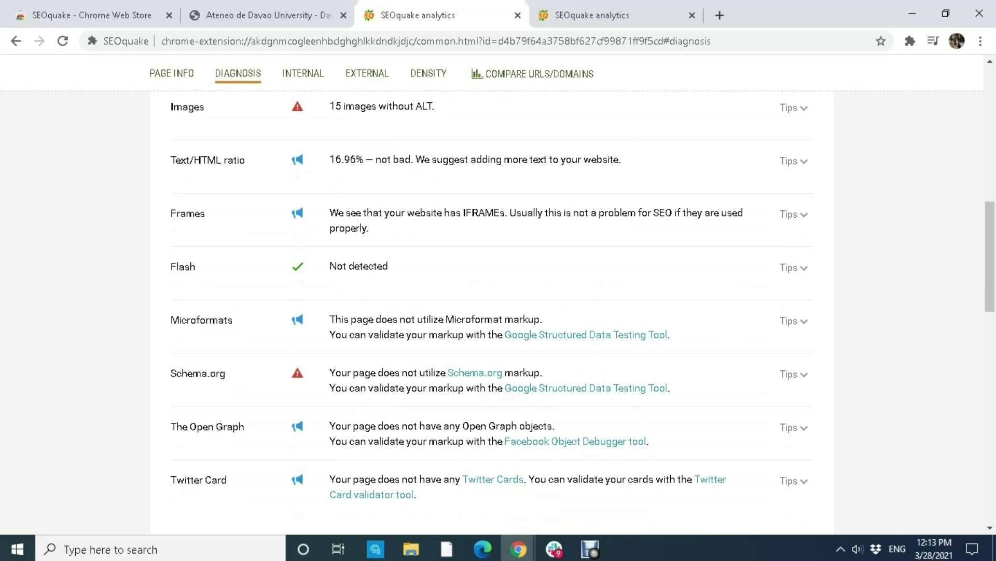
drag(182, 373, 226, 373)
drag(182, 426, 245, 426)
- Examine the Mobile compliance section of the Diagnosis report, focusing on its Meta viewport entry
scroll(492, 312, down, 3)
scroll(492, 312, down, 4)
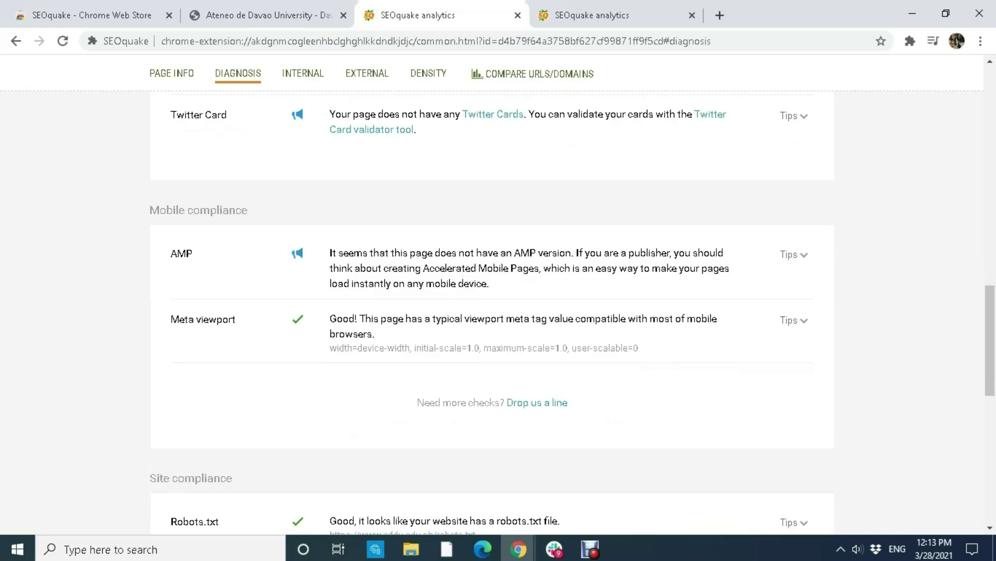
drag(150, 210, 247, 210)
double_click(242, 210)
click(242, 211)
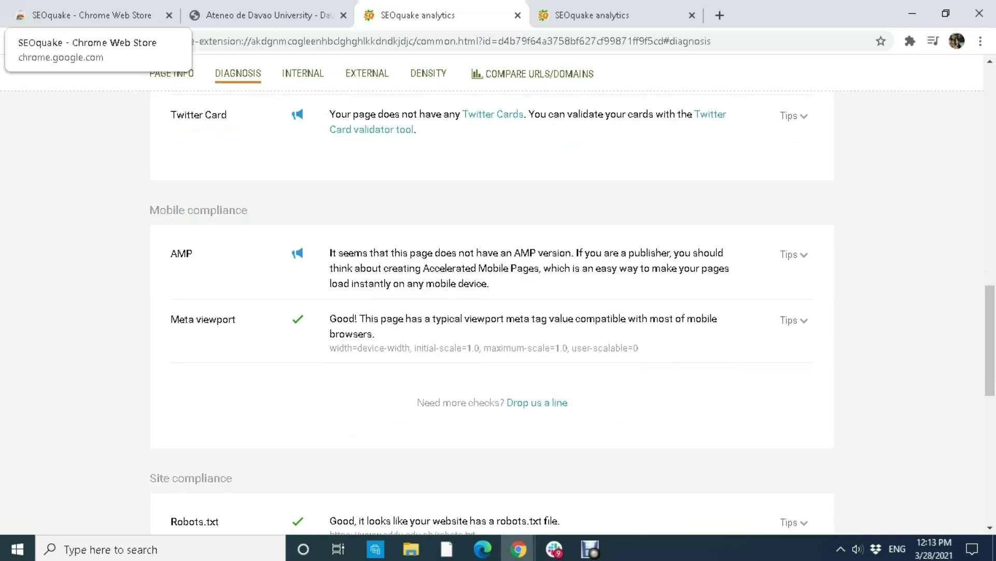
drag(171, 319, 236, 319)
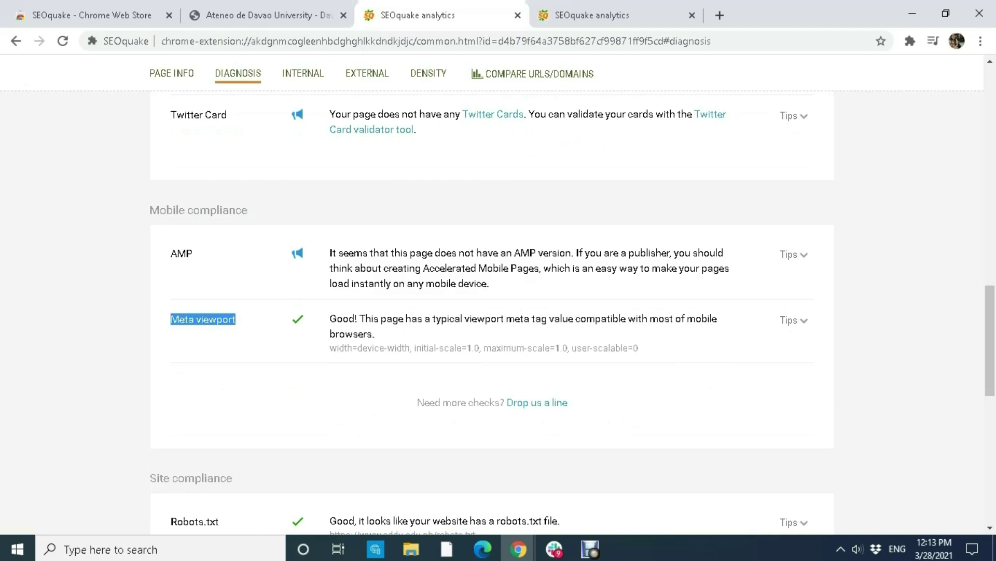
- Read the Meta viewport entry's explanation about compatibility with mobile browsers in the Mobile compliance section
triple_click(216, 319)
drag(216, 319, 231, 334)
drag(337, 319, 477, 319)
click(368, 318)
click(405, 318)
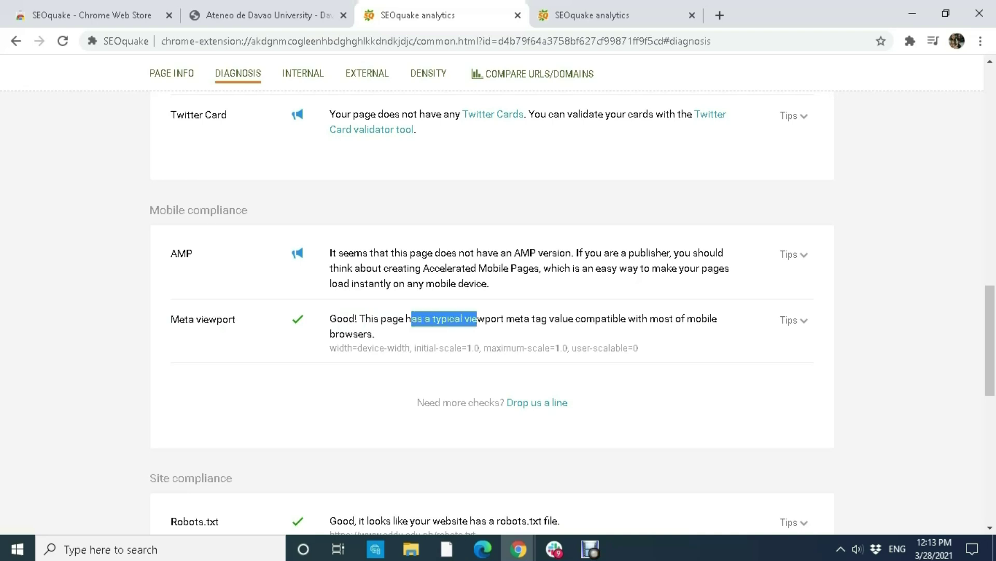
drag(567, 319, 603, 318)
click(604, 318)
- Review the Site compliance section of the university's SEO audit, and open the Internal links report
scroll(492, 311, down, 8)
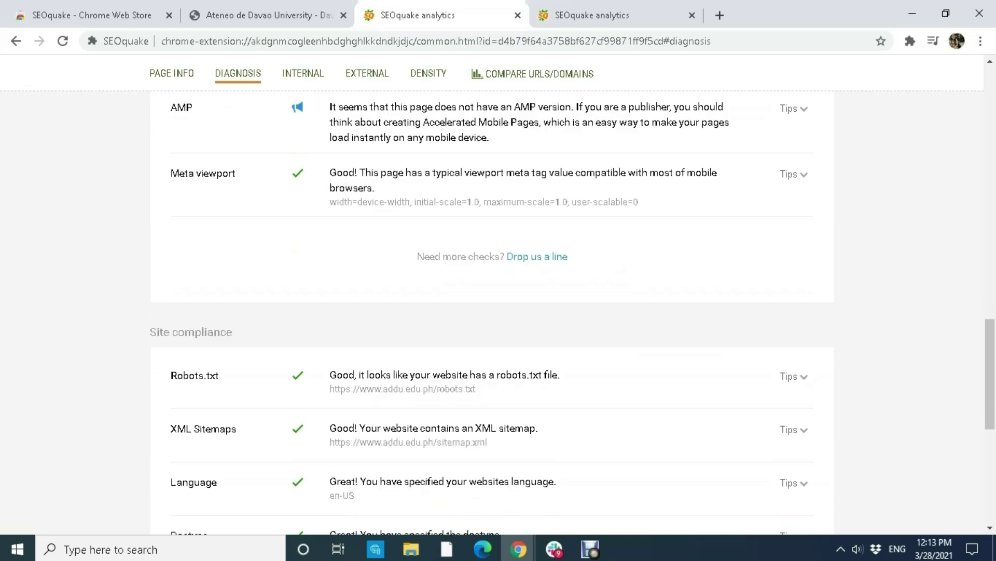
scroll(492, 311, down, 1)
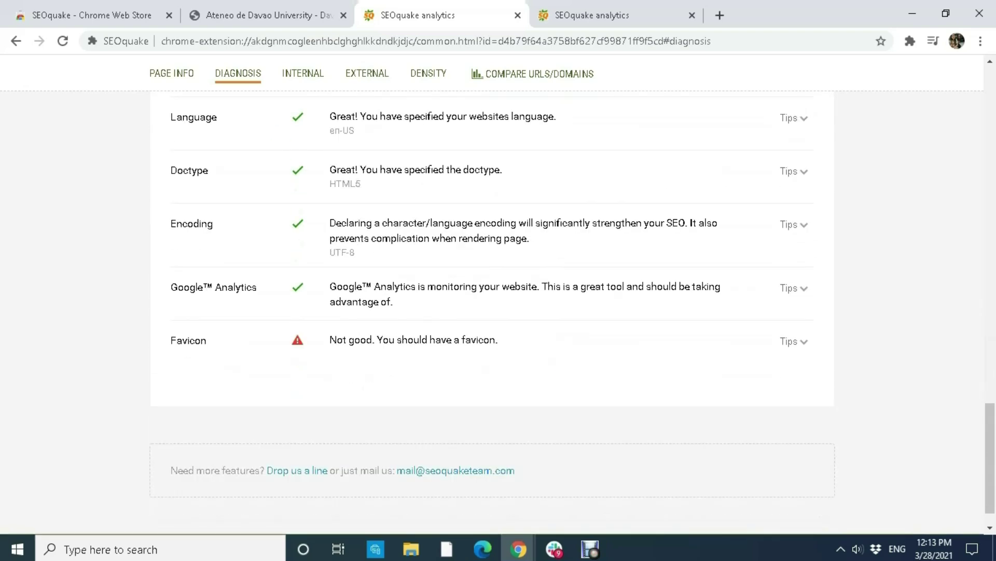
scroll(492, 312, up, 5)
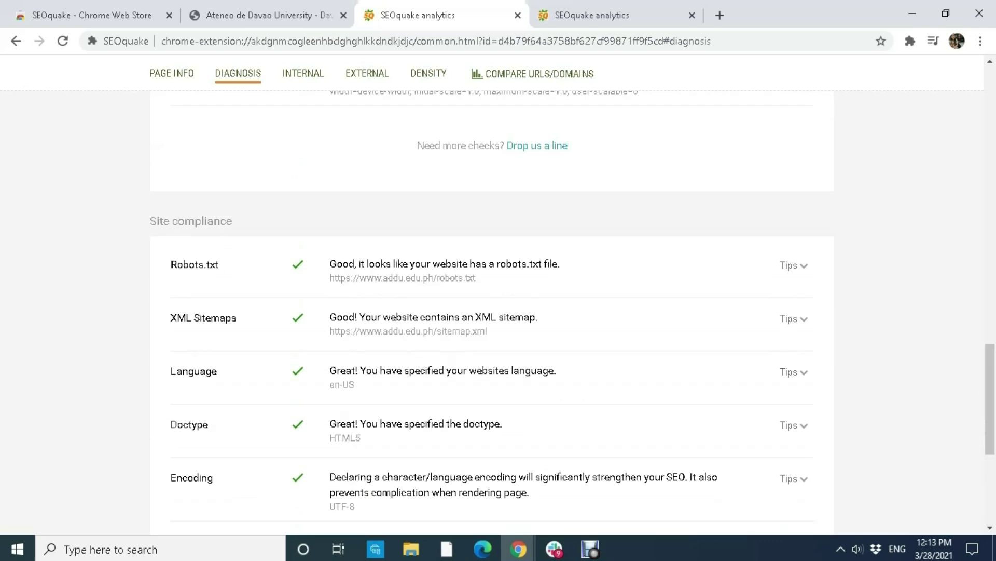
scroll(492, 311, down, 5)
scroll(492, 311, up, 20)
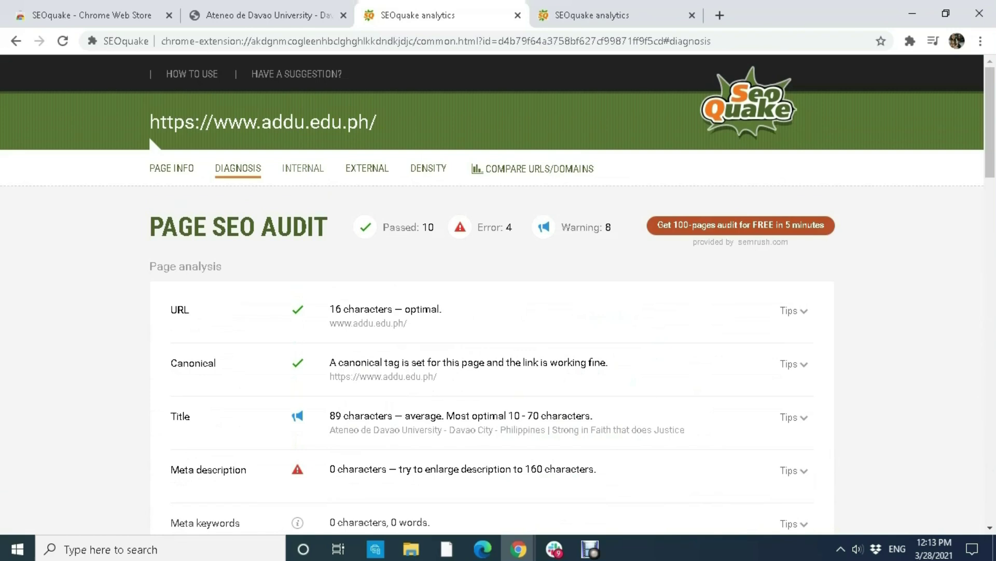
click(303, 168)
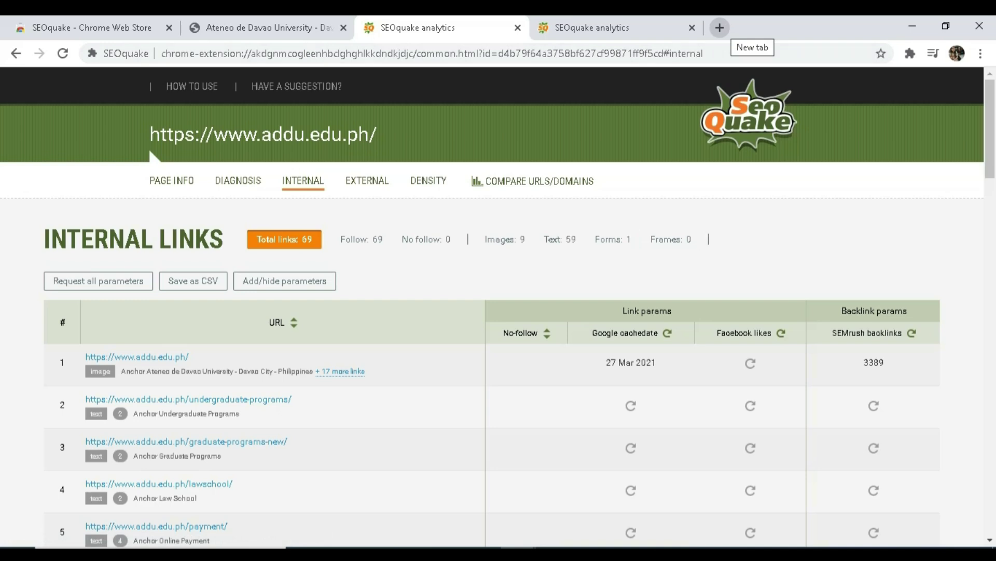
- Open quora.com in a new browser tab
click(720, 28)
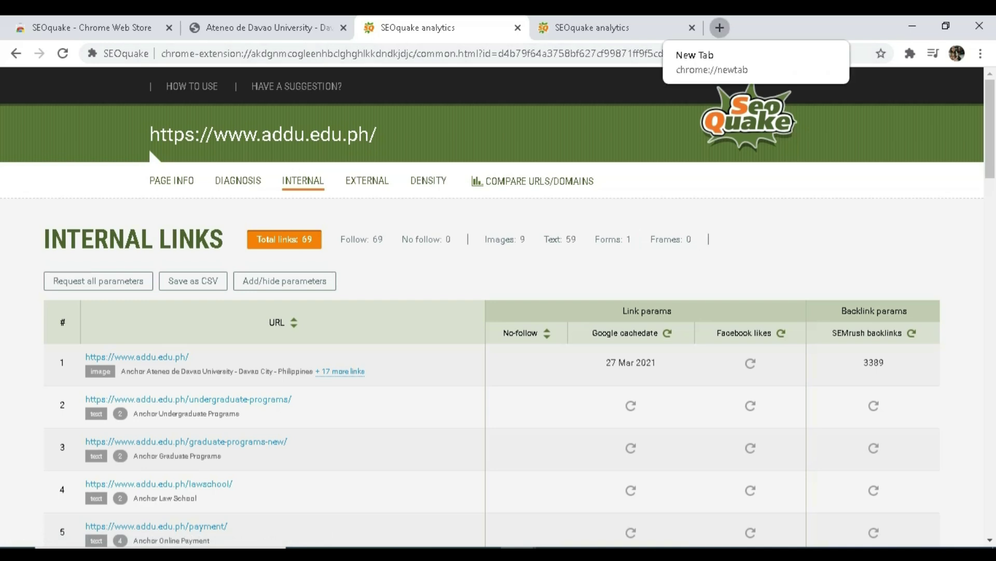
text(quora.com)
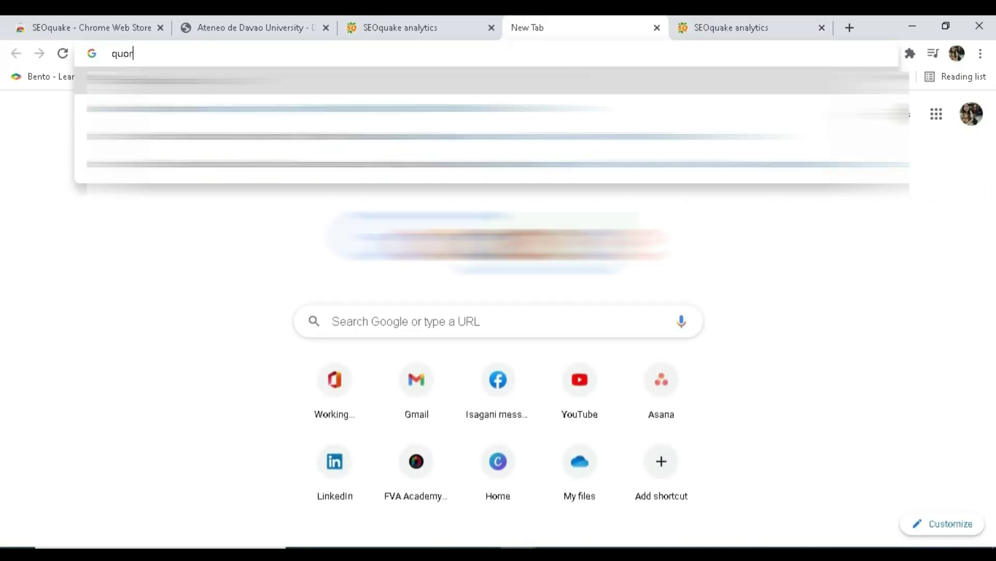
key(Return)
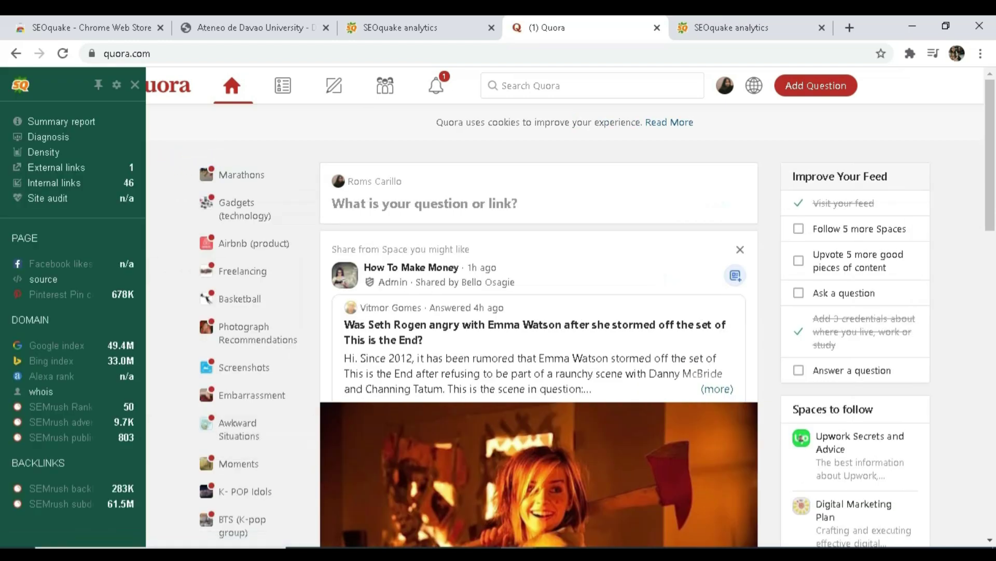
- Open the SEOquake summary report for Quora, review its basic info and parameters, and close the report
right_click(70, 124)
click(63, 124)
right_click(62, 123)
click(61, 123)
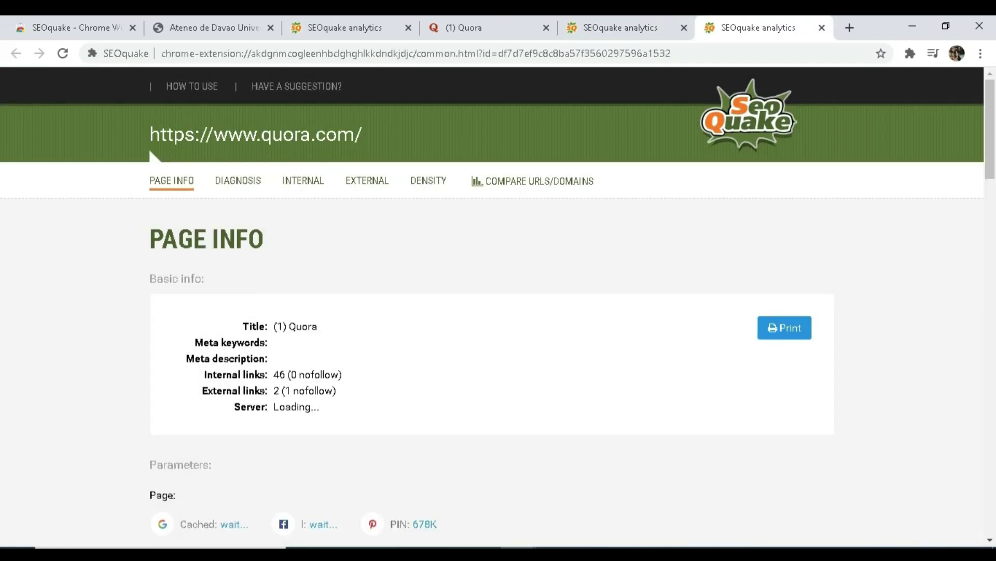
scroll(492, 311, down, 20)
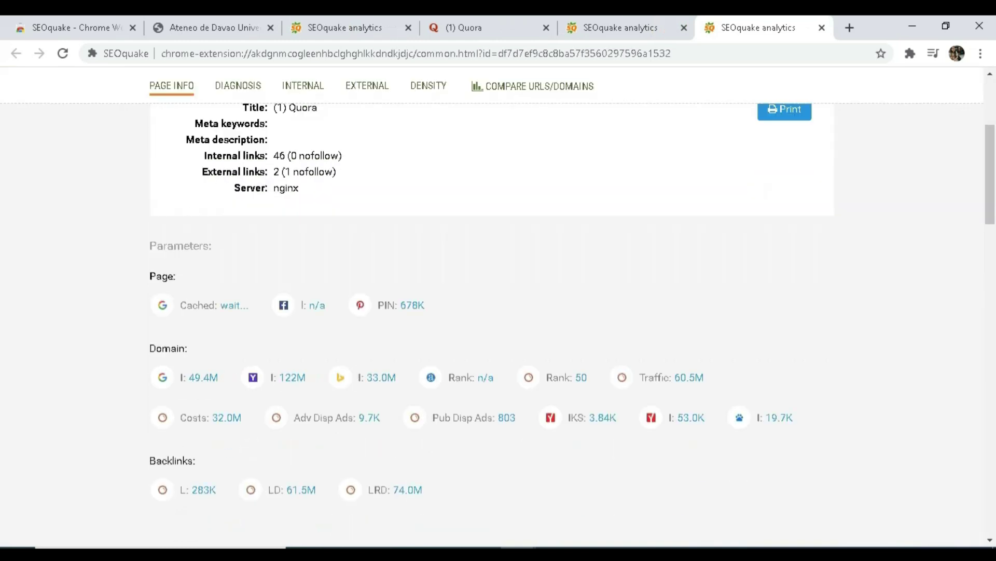
scroll(492, 311, up, 20)
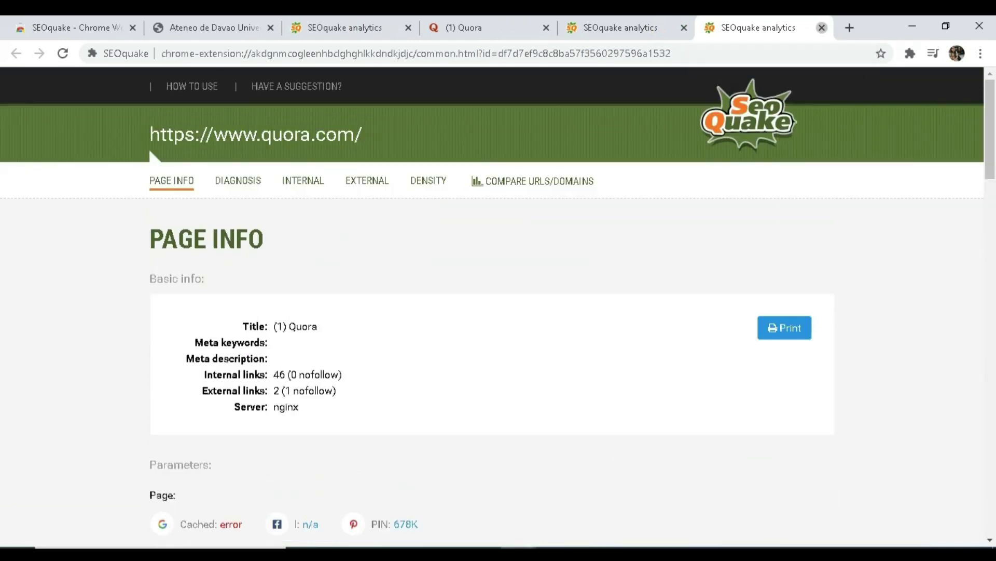
click(822, 28)
click(576, 28)
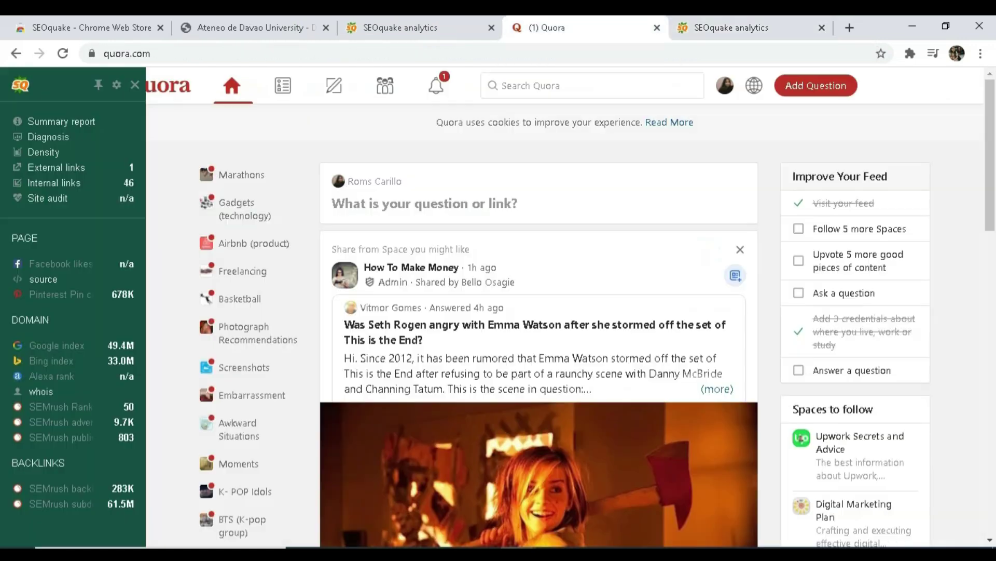
- Open the SEOquake Diagnosis report for Quora, view its page SEO audit, and close the report
click(48, 136)
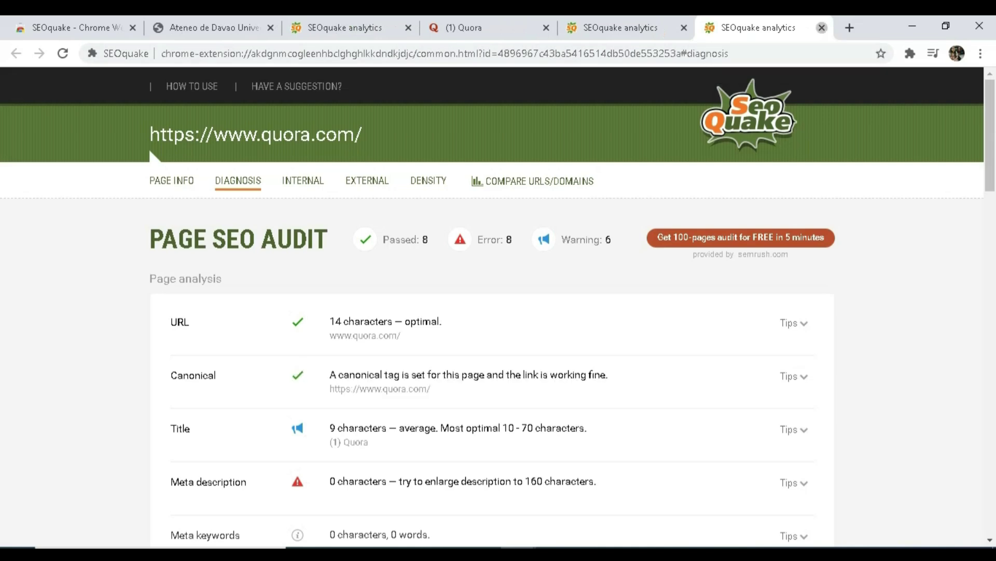
click(821, 27)
click(576, 27)
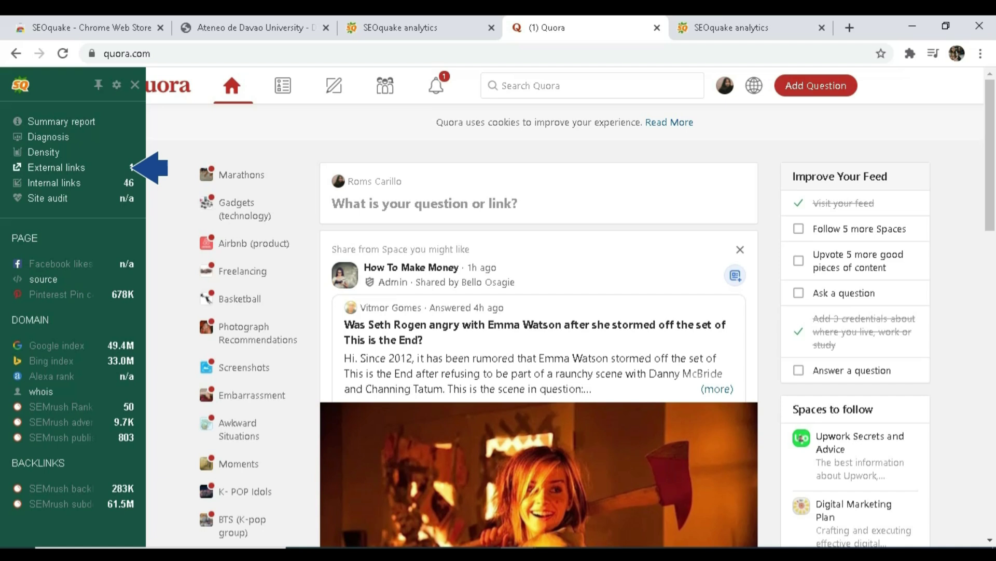
- Open the External links report for Quora, view the listed links, and close the report
click(56, 168)
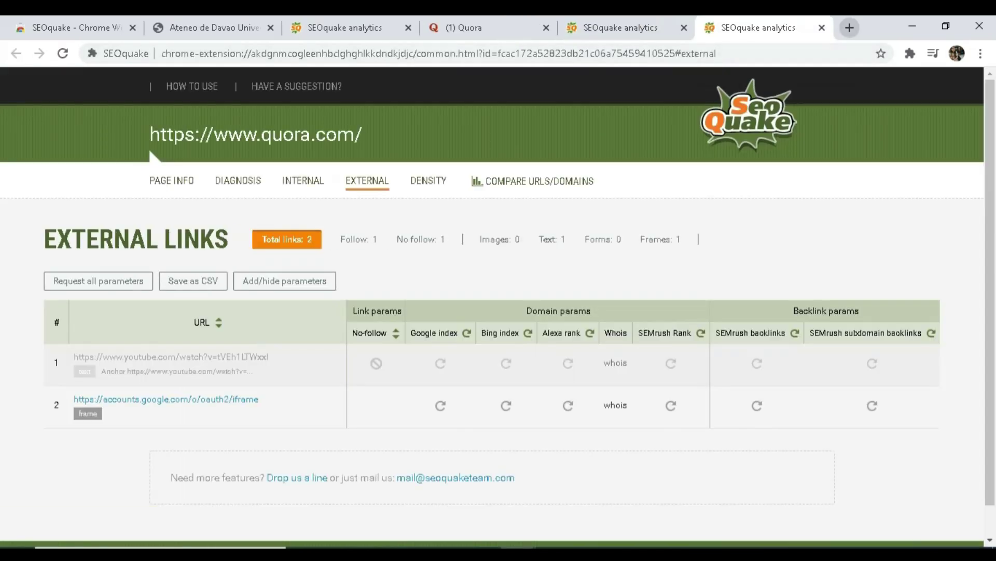
click(822, 27)
click(581, 28)
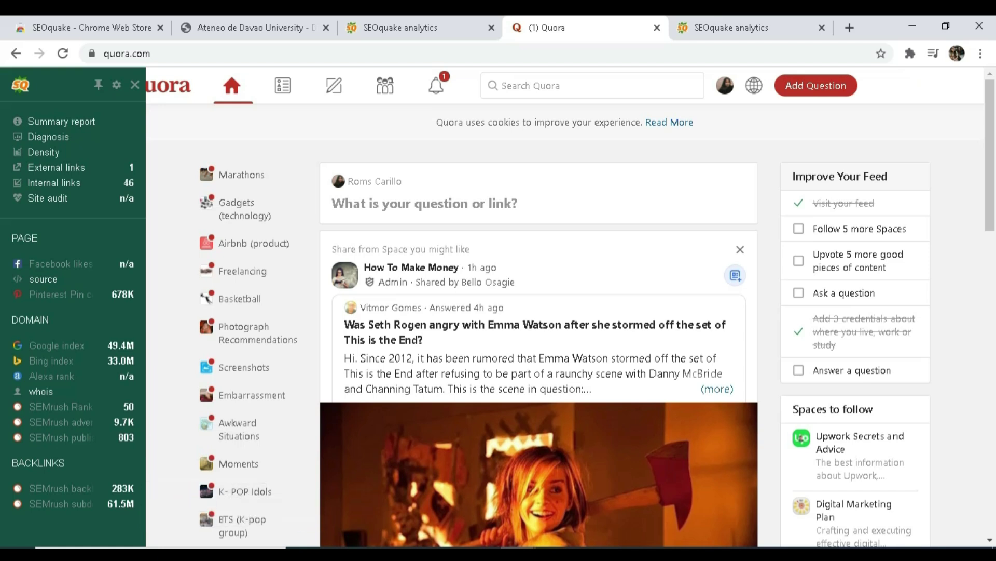
- Return to the university's Internal links report and close the Quora page and the spare SEOquake report
click(415, 27)
click(657, 27)
click(657, 28)
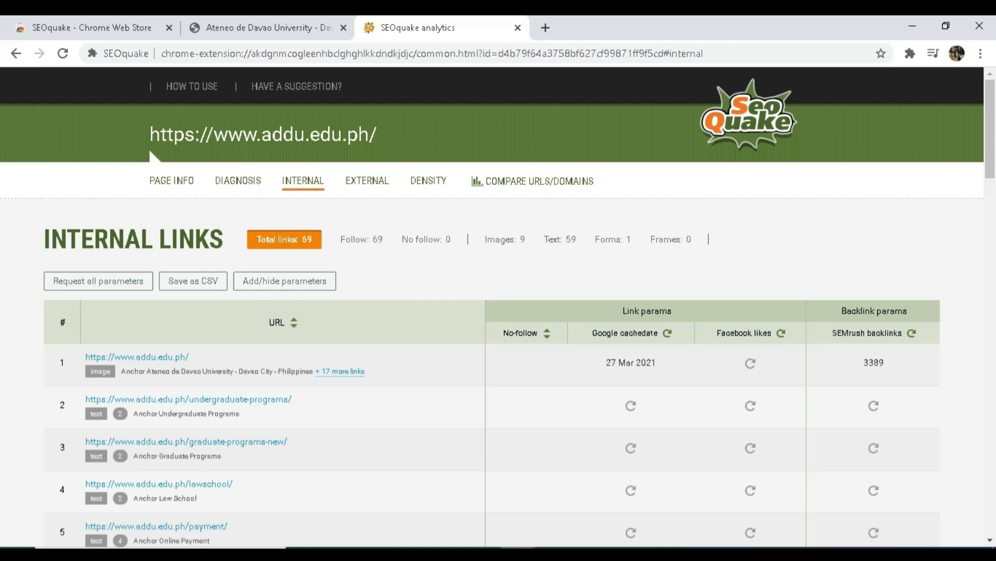
- Look over the university's internal links table and request the Facebook likes for the homepage link
scroll(284, 207, down, 1)
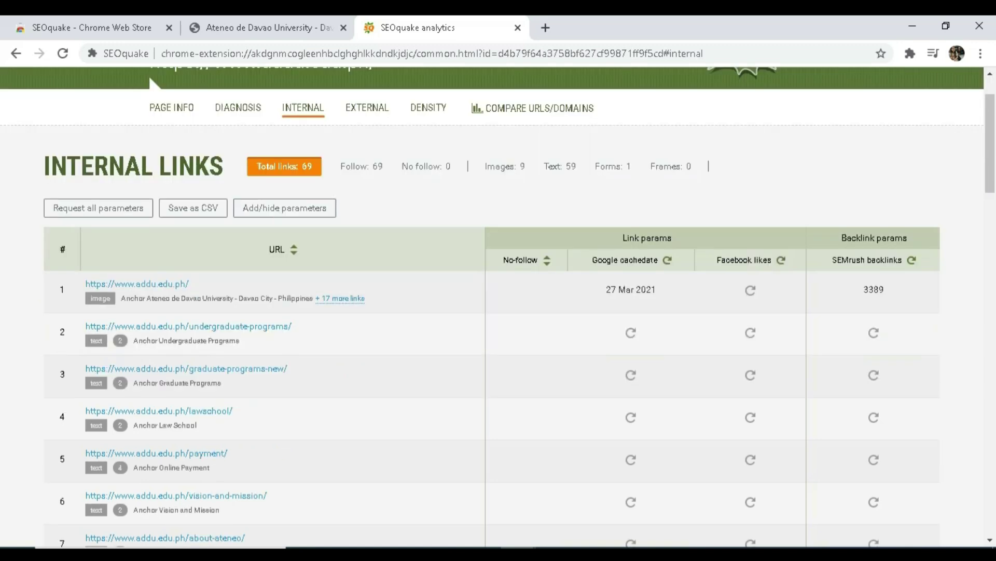
scroll(498, 311, up, 1)
scroll(498, 311, down, 1)
scroll(498, 312, up, 1)
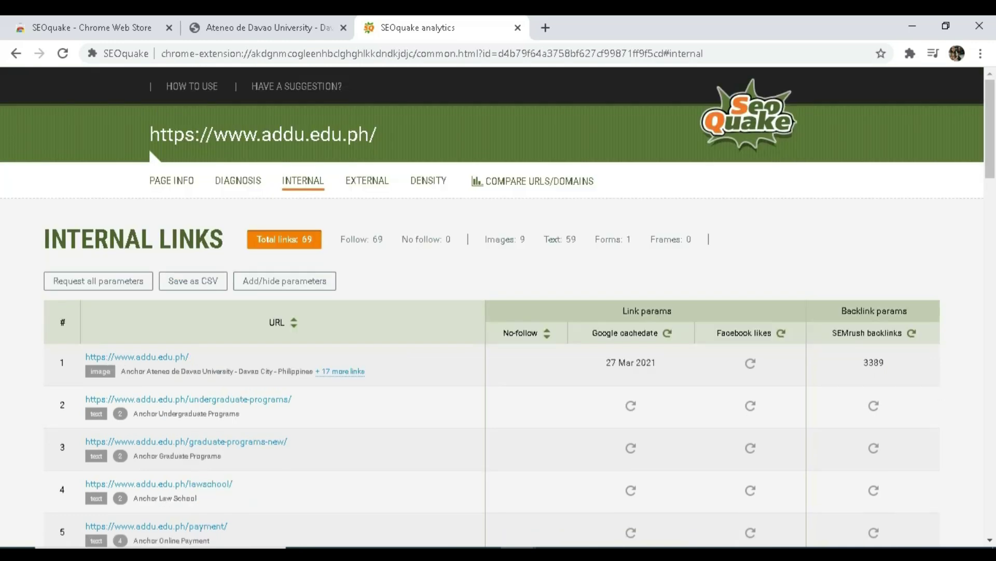
scroll(498, 312, down, 1)
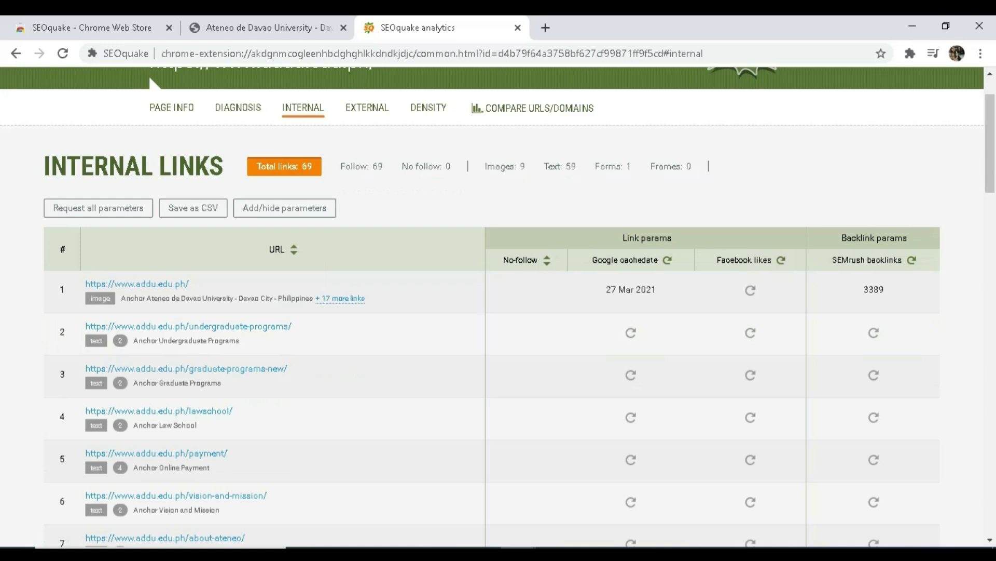
click(750, 291)
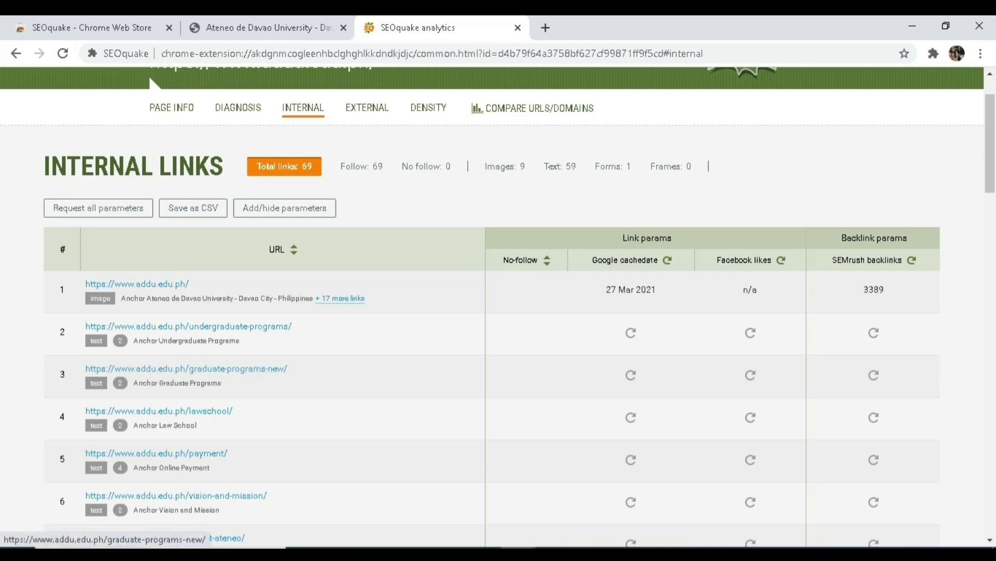
- Request the Google cachedate, Facebook likes and SEMrush backlinks for the undergraduate-programs and graduate-programs-new links
scroll(186, 368, down, 1)
click(631, 260)
click(630, 302)
click(751, 260)
click(750, 302)
click(874, 260)
click(874, 302)
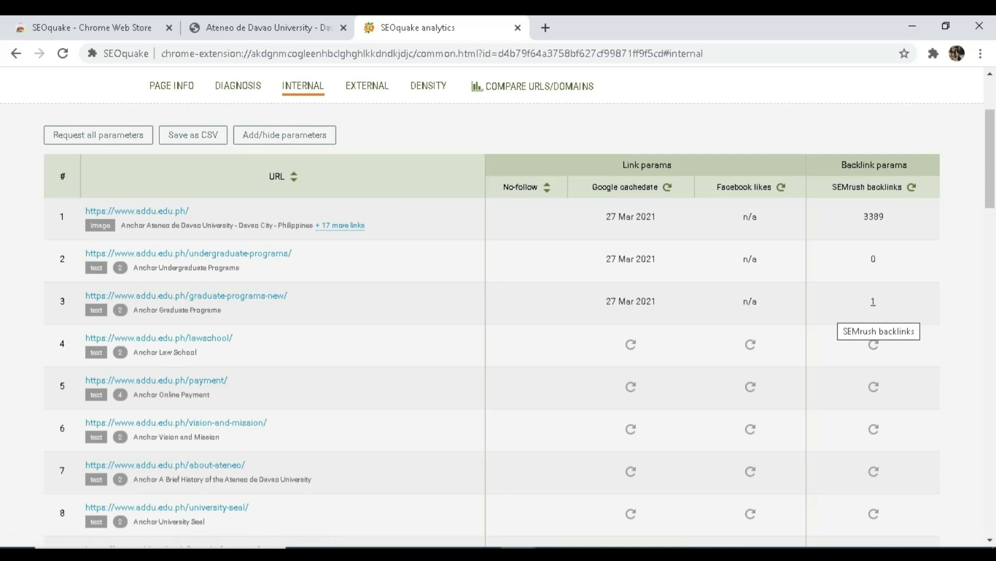
scroll(498, 306, up, 3)
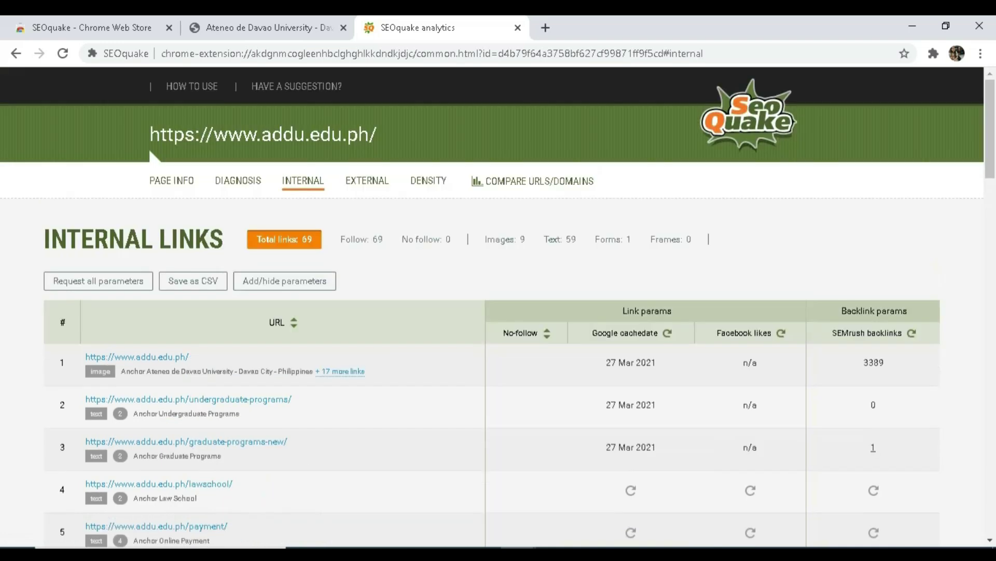
scroll(499, 306, down, 1)
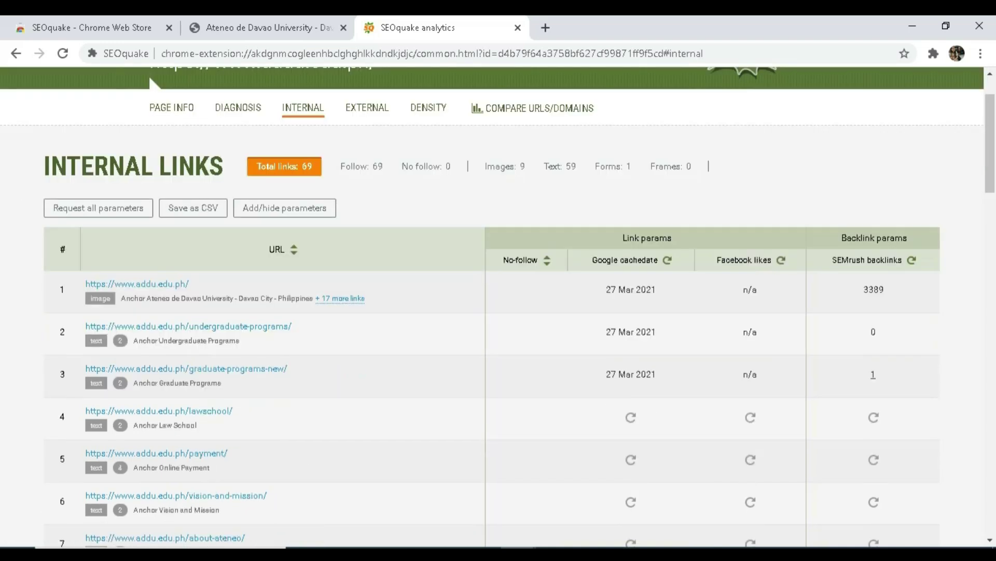
scroll(498, 306, up, 1)
- Open the university's External links report and examine the full list of outbound links and their domain and backlink parameters
click(367, 181)
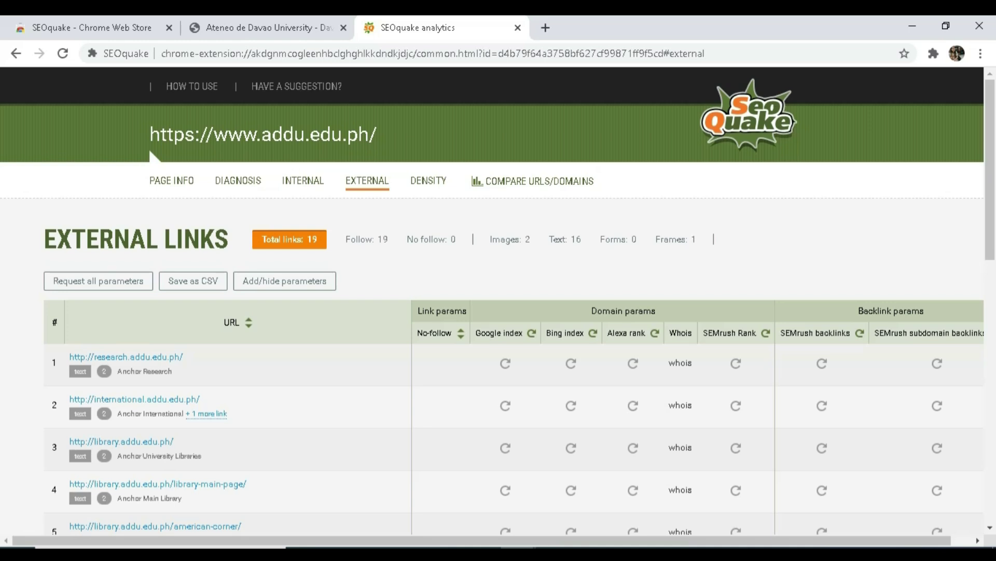
scroll(499, 312, down, 2)
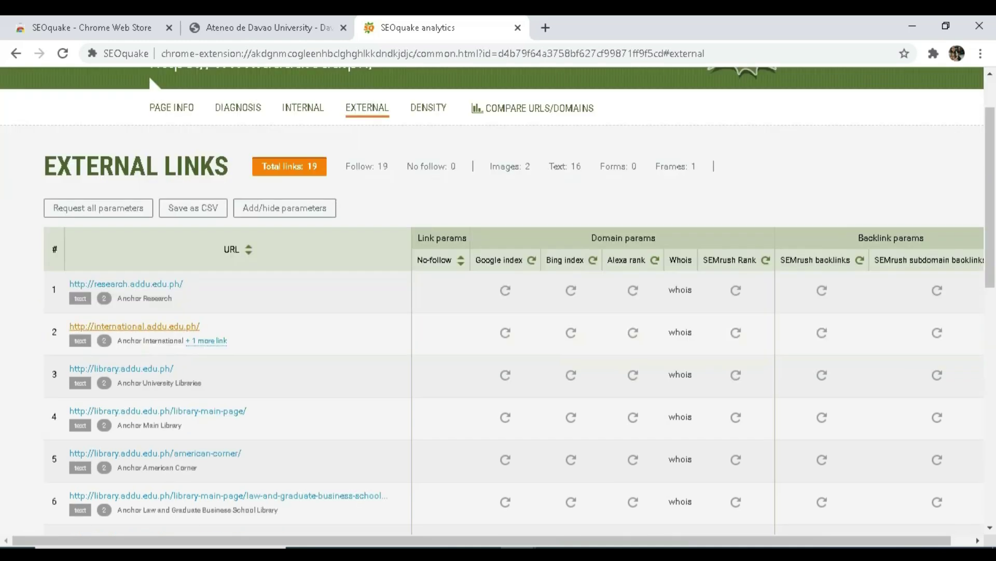
scroll(499, 312, down, 4)
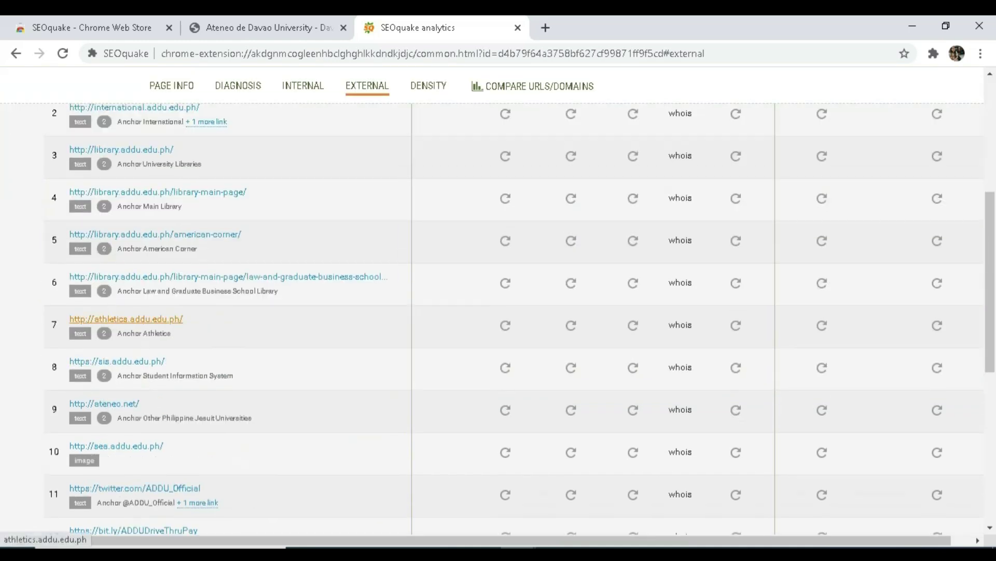
scroll(117, 361, down, 3)
scroll(117, 361, down, 3)
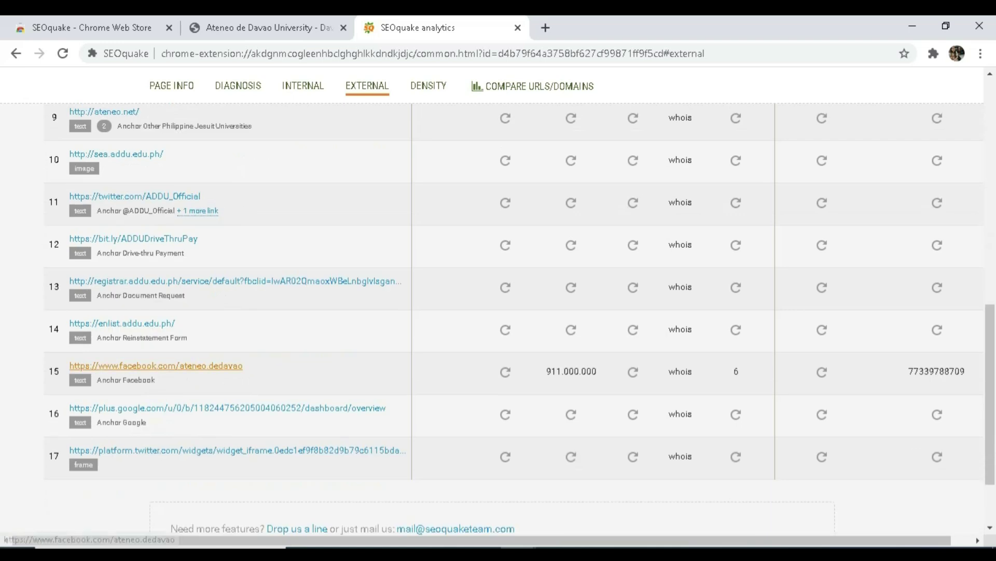
scroll(116, 361, down, 2)
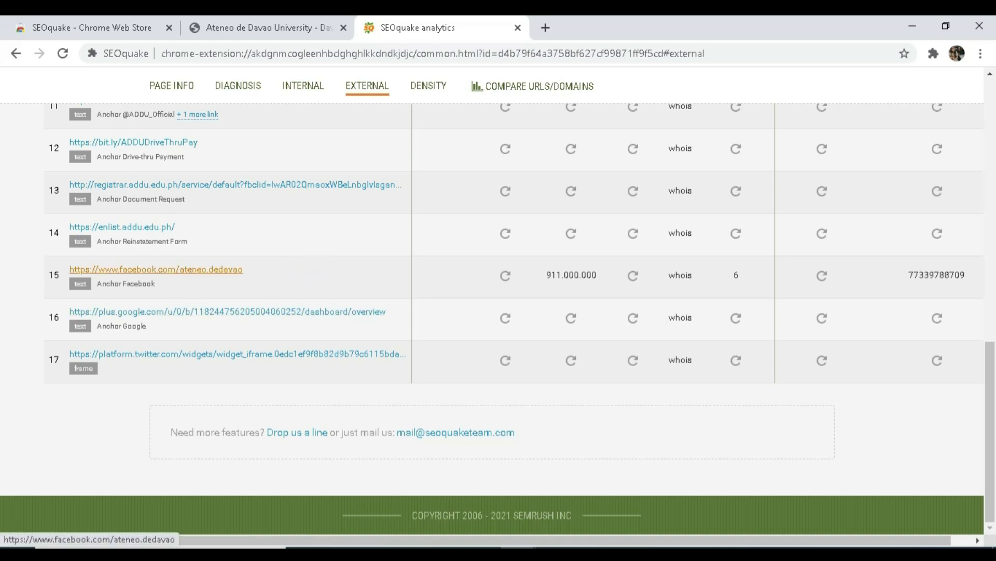
scroll(156, 268, up, 1)
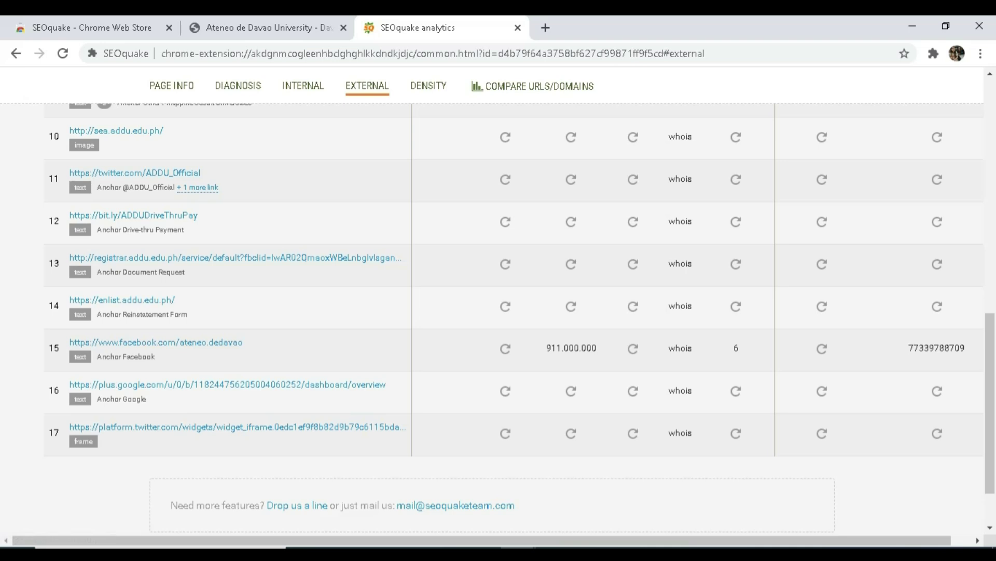
scroll(122, 301, up, 3)
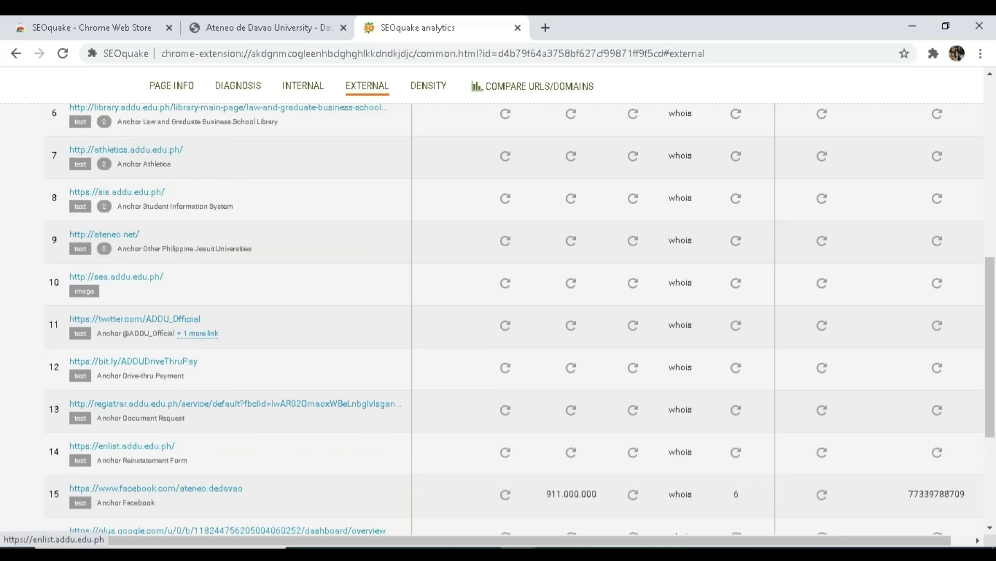
scroll(122, 358, up, 9)
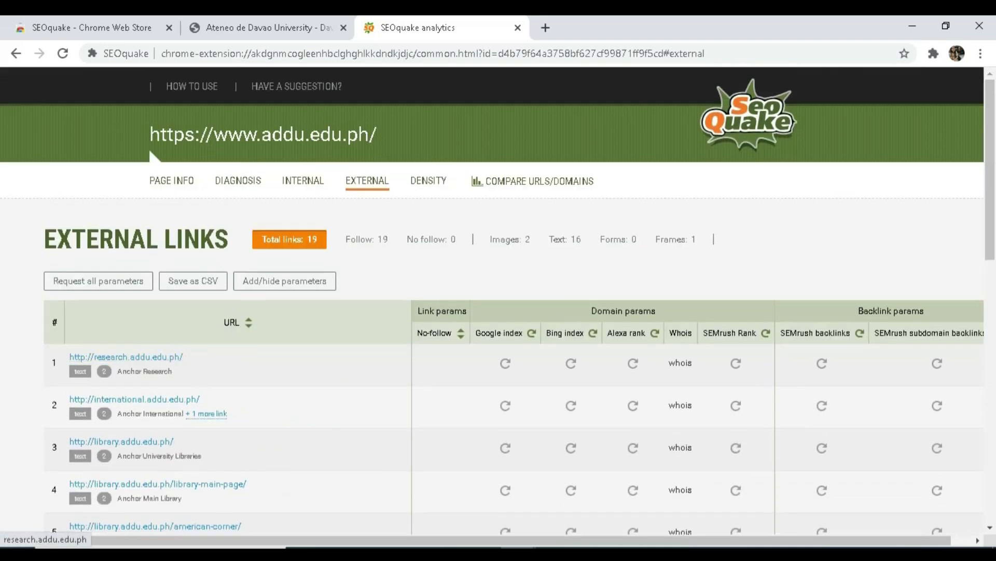
- Open the university's Density report and examine the one-word keywords table, highlighting the entries from "university" to "programs"
click(428, 180)
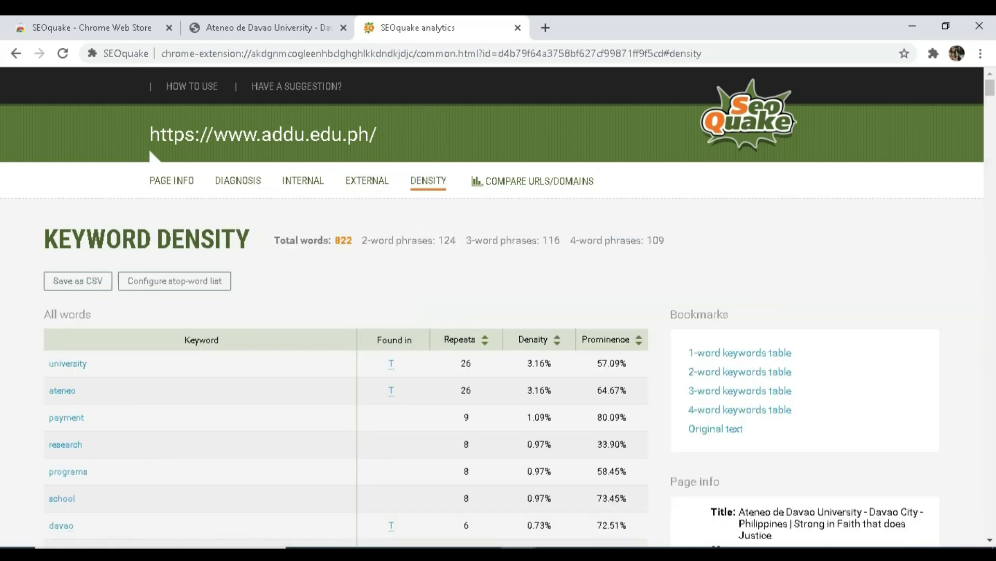
scroll(499, 306, down, 2)
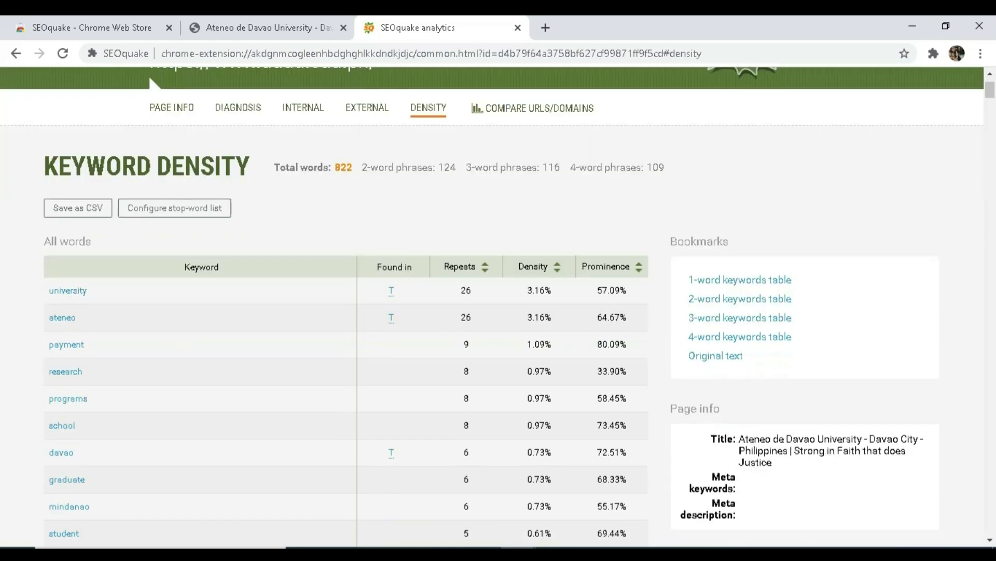
click(740, 279)
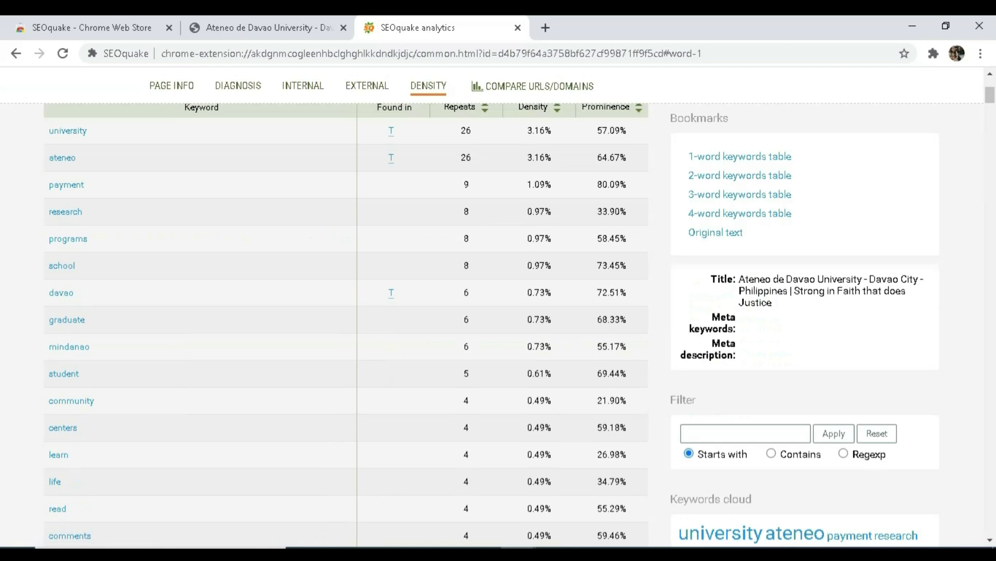
drag(48, 131, 75, 157)
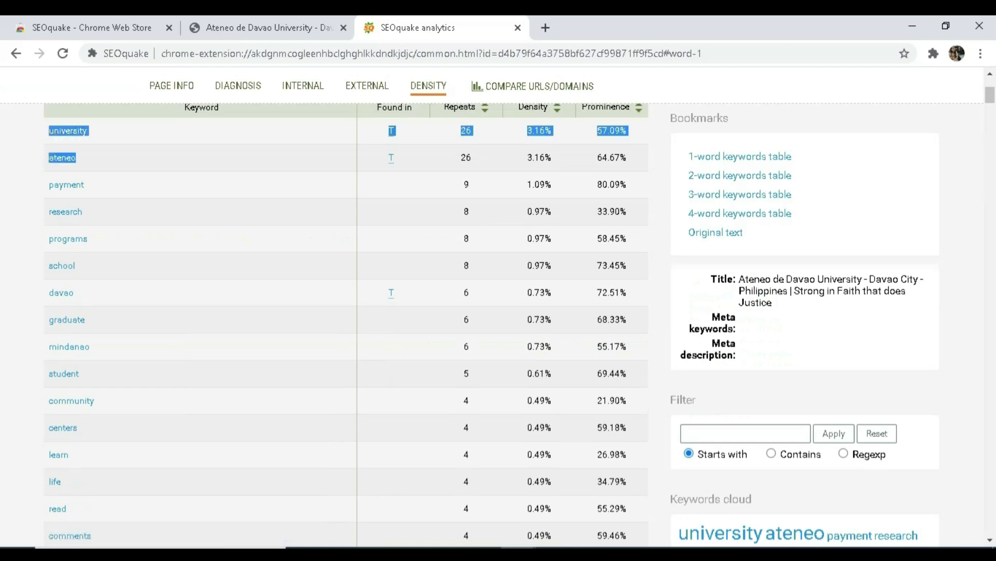
drag(48, 211, 76, 234)
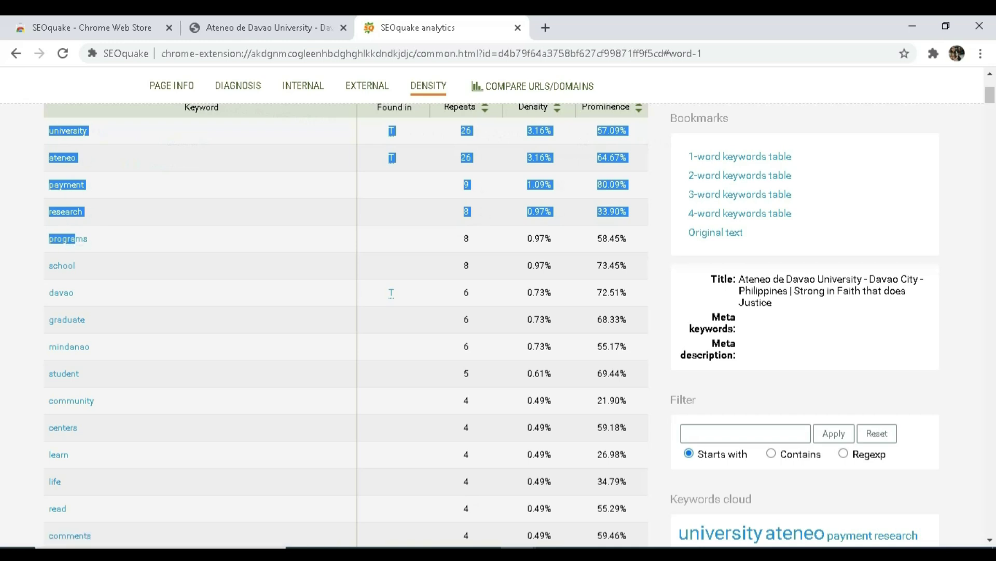
- Examine the two-word and three-word keywords tables, highlighting "the university" and "de davao university"
click(726, 175)
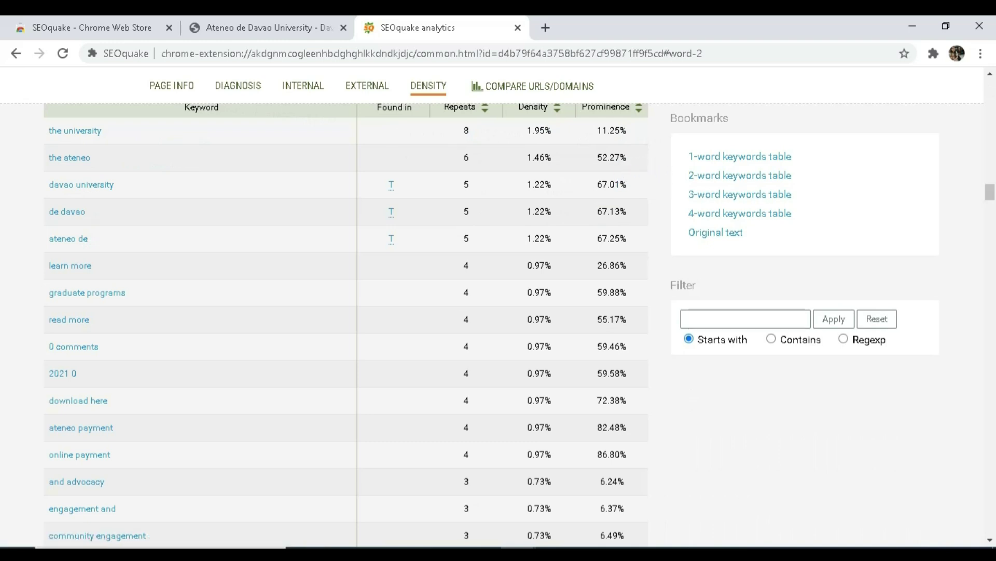
drag(105, 131, 48, 132)
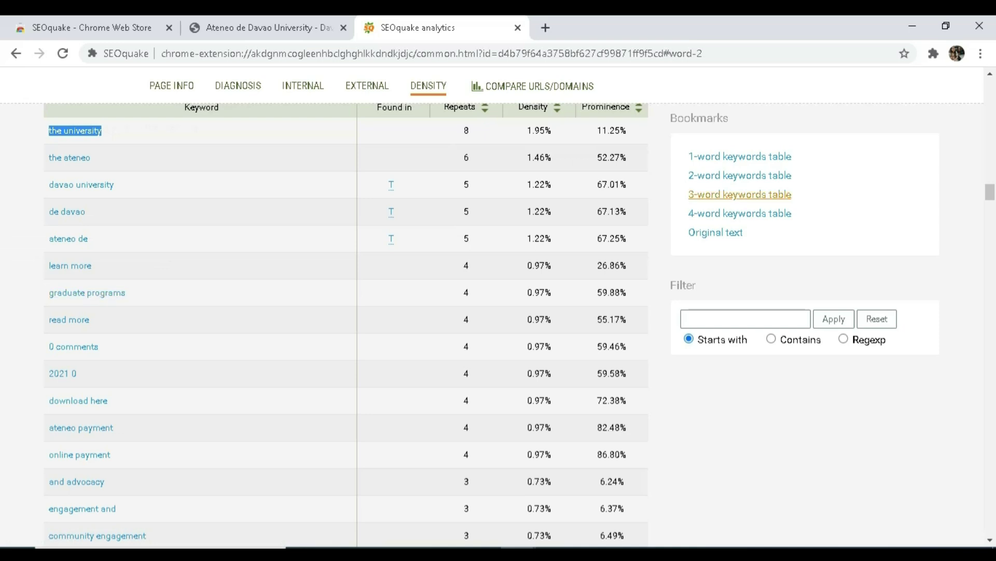
click(740, 194)
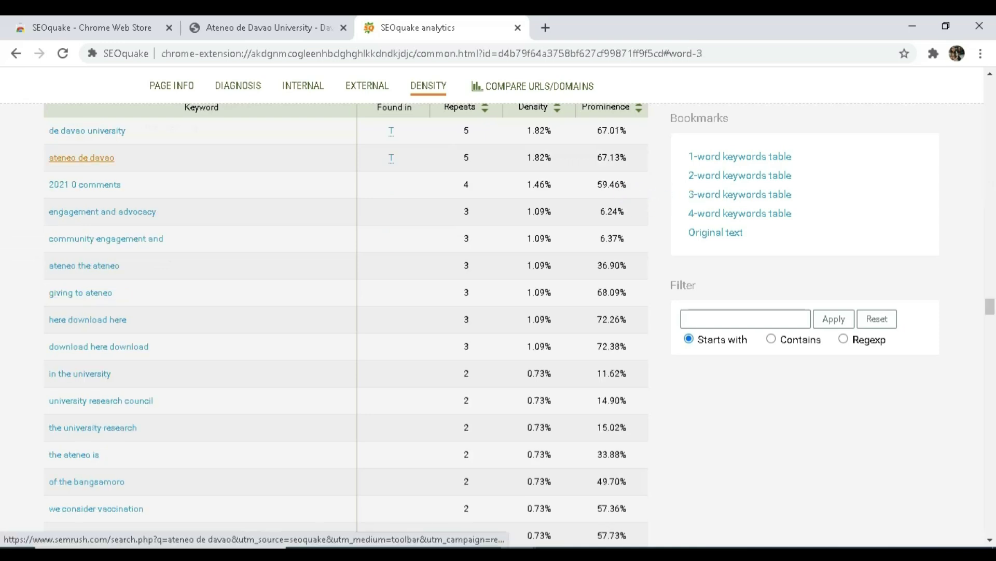
drag(48, 130, 125, 130)
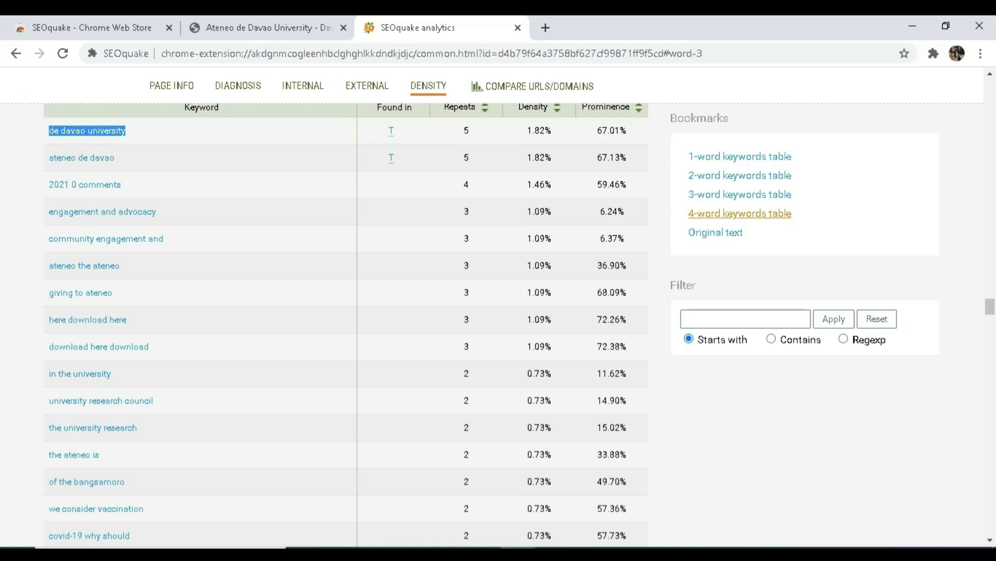
- Examine the four-word keywords table, highlighting "ateneo de davao university" and the bookmarks for the three-word and four-word tables
click(740, 213)
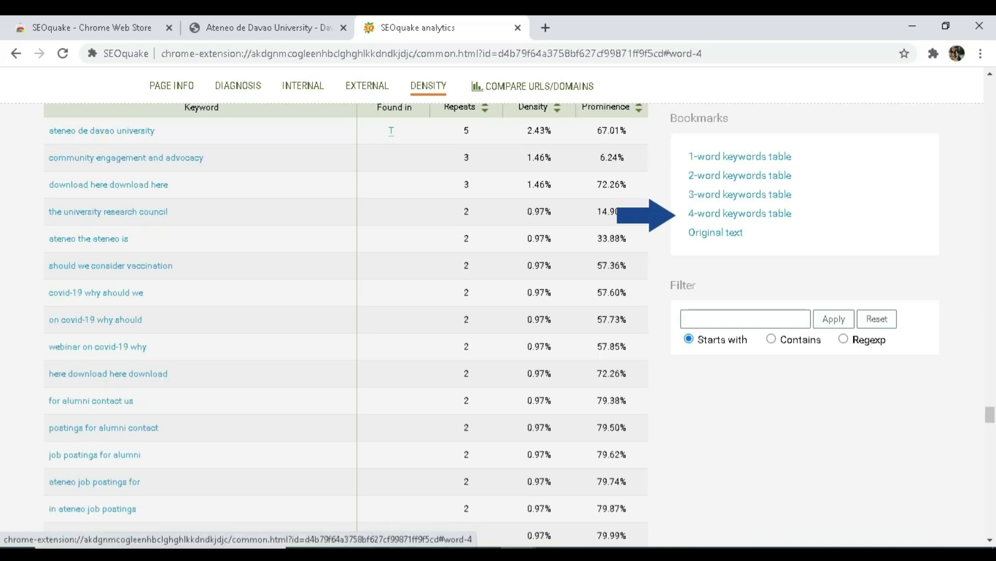
drag(48, 130, 155, 131)
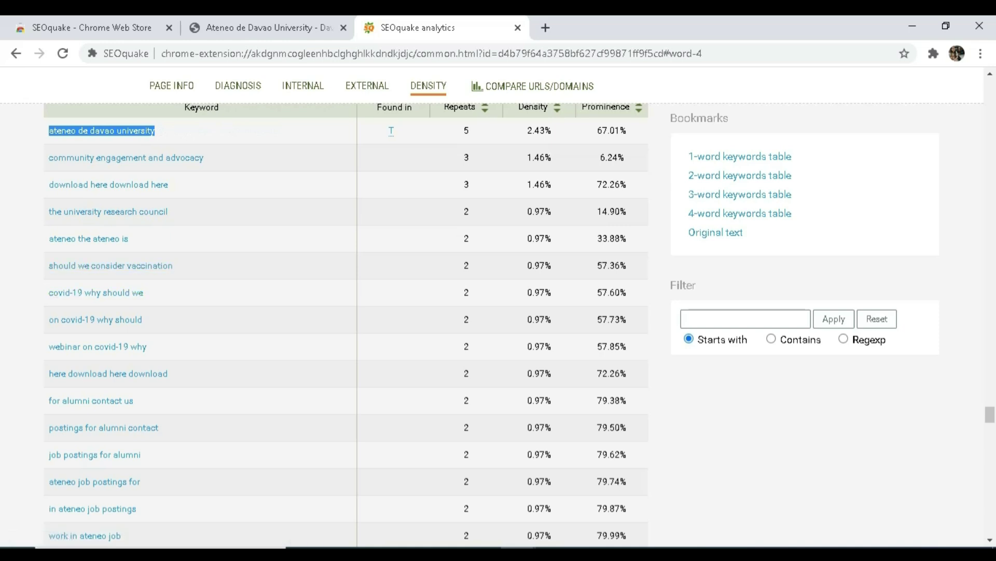
scroll(343, 322, down, 15)
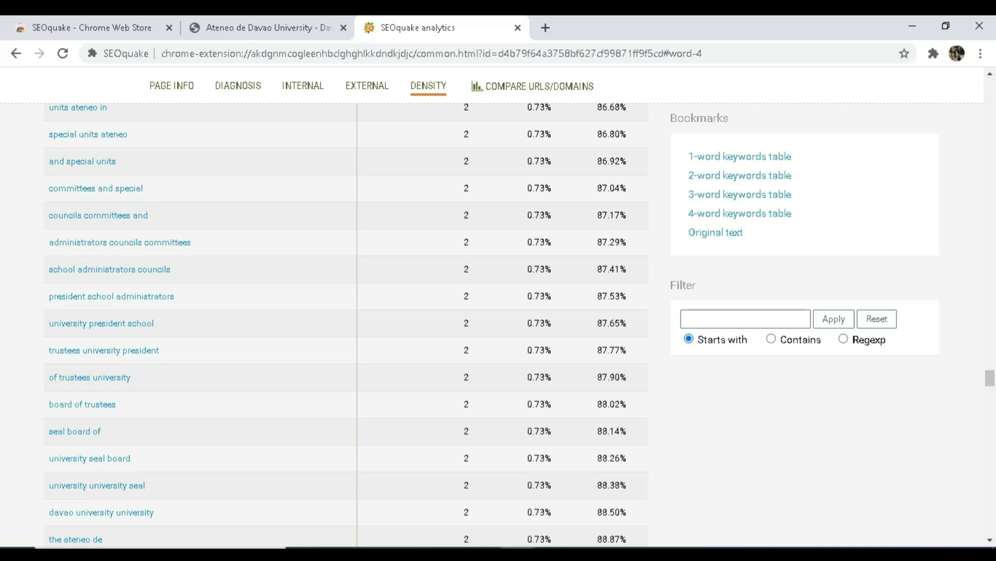
drag(688, 213, 744, 234)
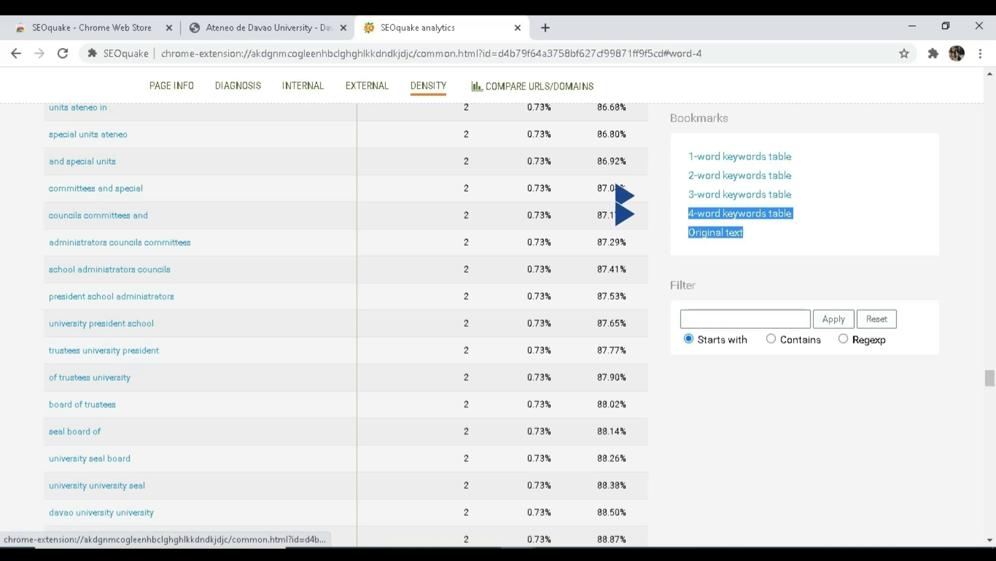
drag(795, 214, 689, 194)
click(830, 208)
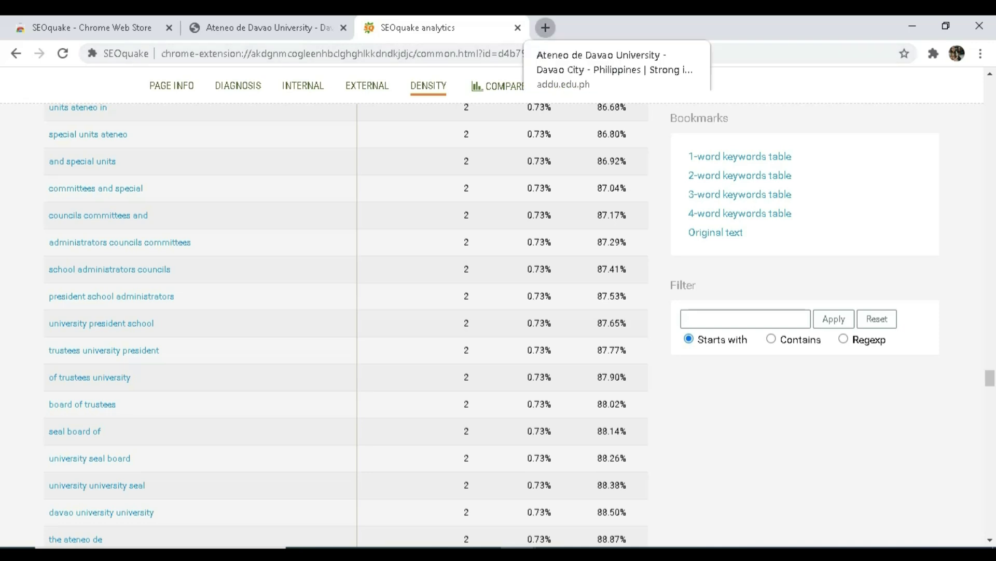
- Open a new browser tab and enter the long-tail query "best university in manila for accountancy" without submitting it
click(545, 28)
text(best univer)
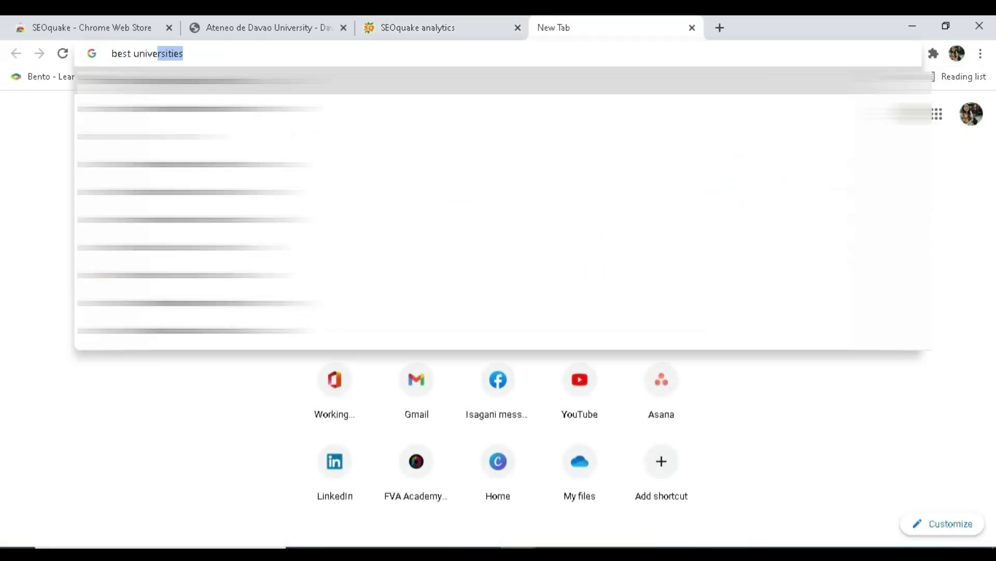
text(sity in manila)
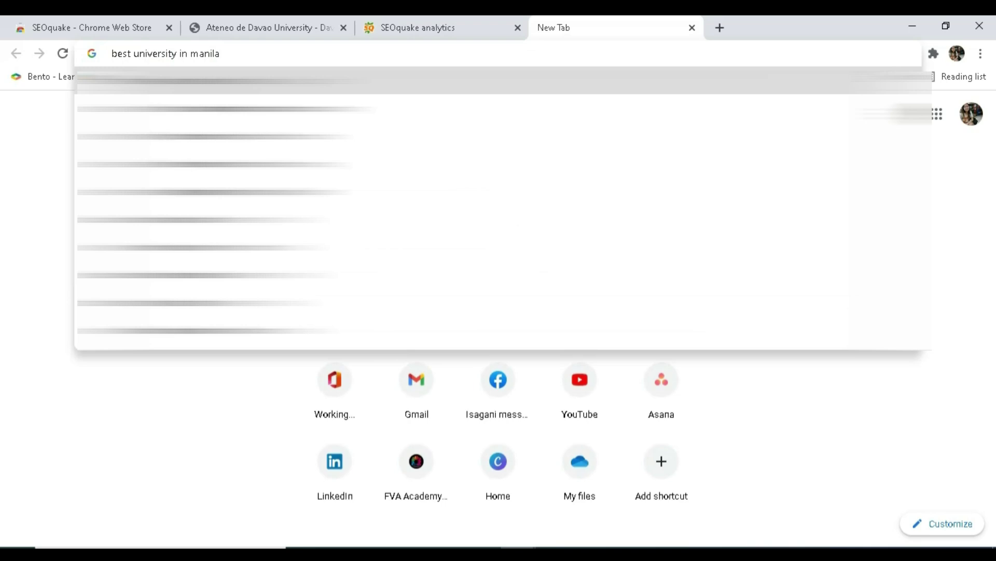
text(for accountancy)
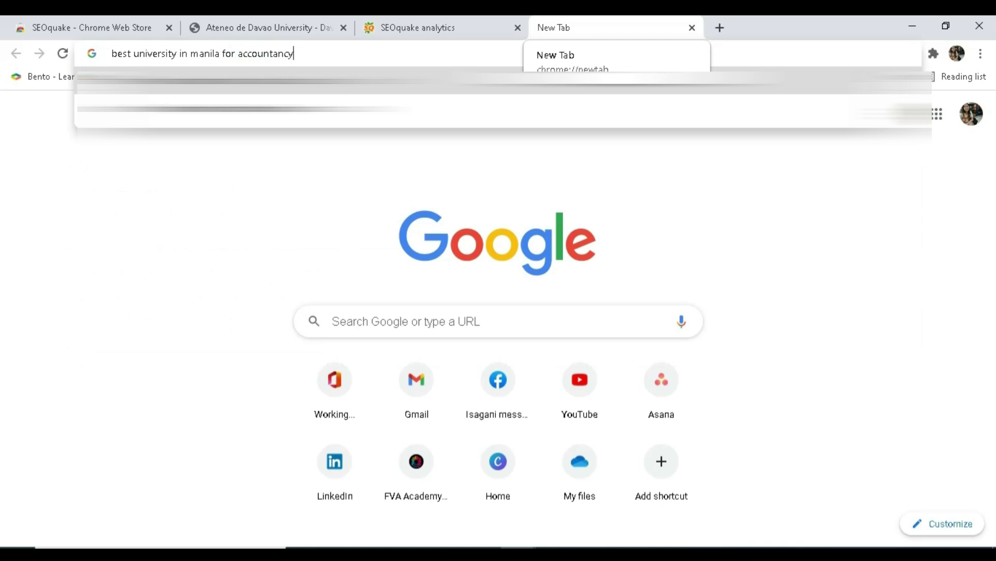
- Replace the query with the single keyword "university" and search Google for it
drag(295, 53, 110, 53)
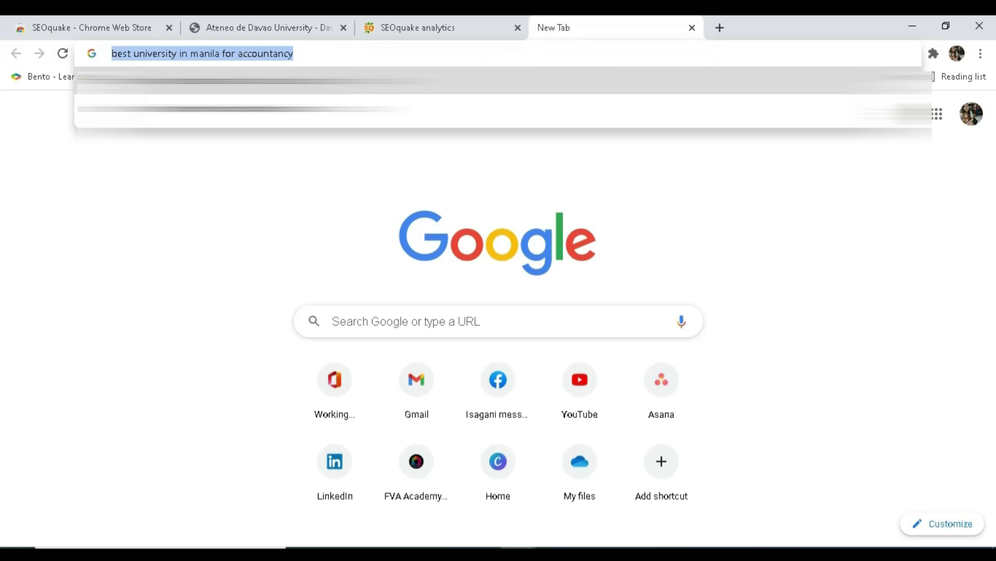
text(univeristy)
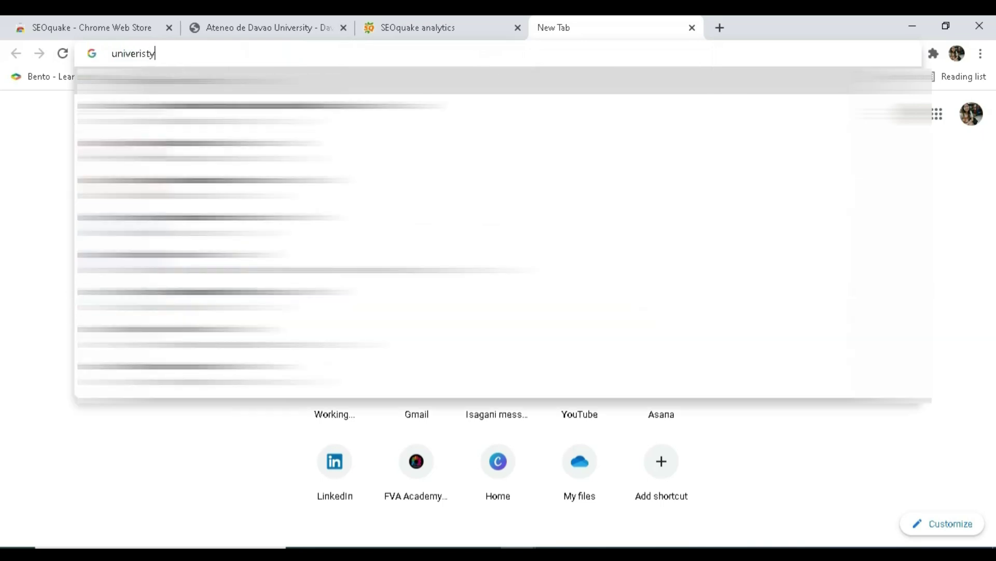
key(BackSpace)
key(BackSpace)
key(BackSpace)
key(BackSpace)
text(sity)
key(Return)
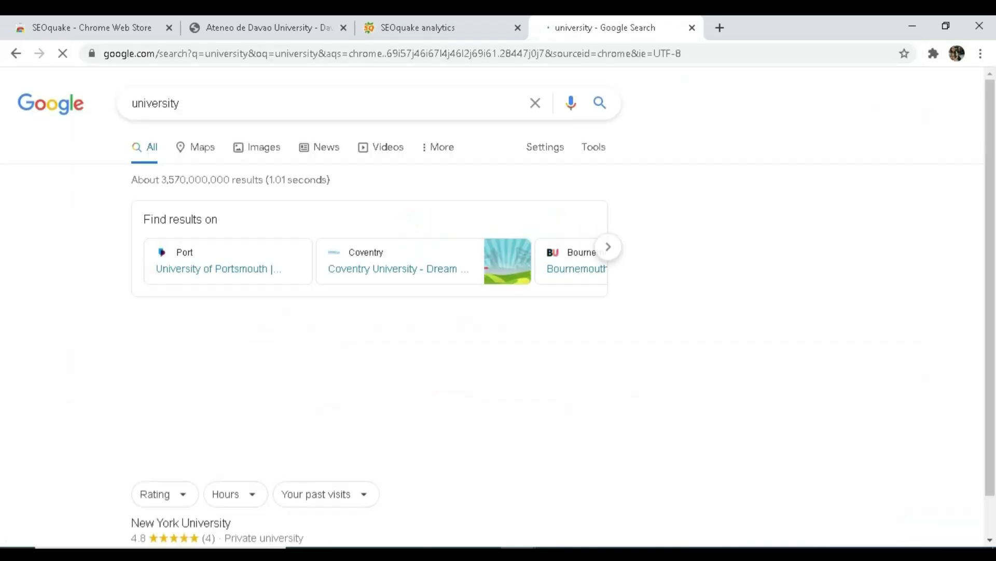
- Examine the ranked Google results for "university" with their SEOquake parameters, highlighting the Wikipedia, Harvard University and Princeton University entries
scroll(369, 311, down, 1)
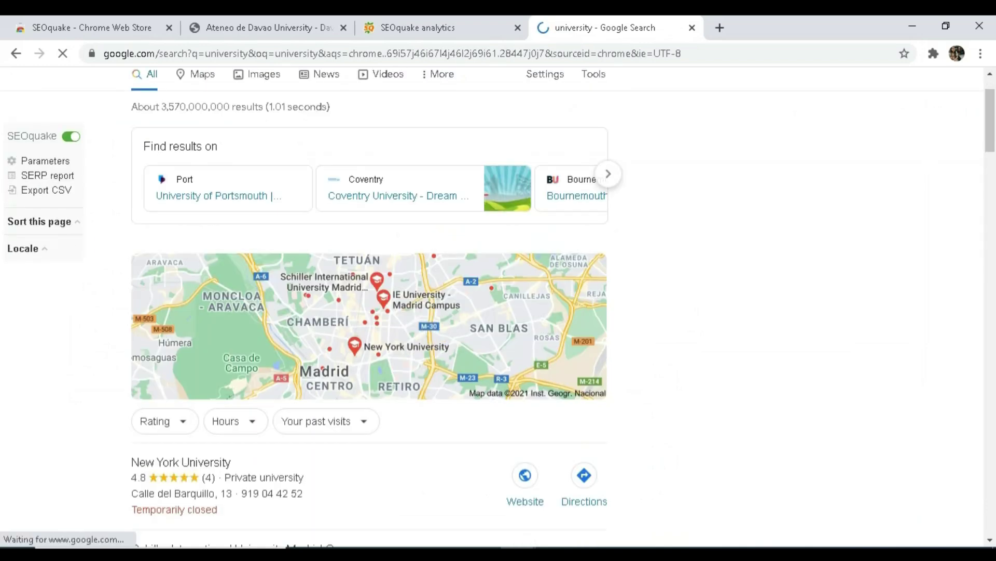
scroll(369, 311, down, 5)
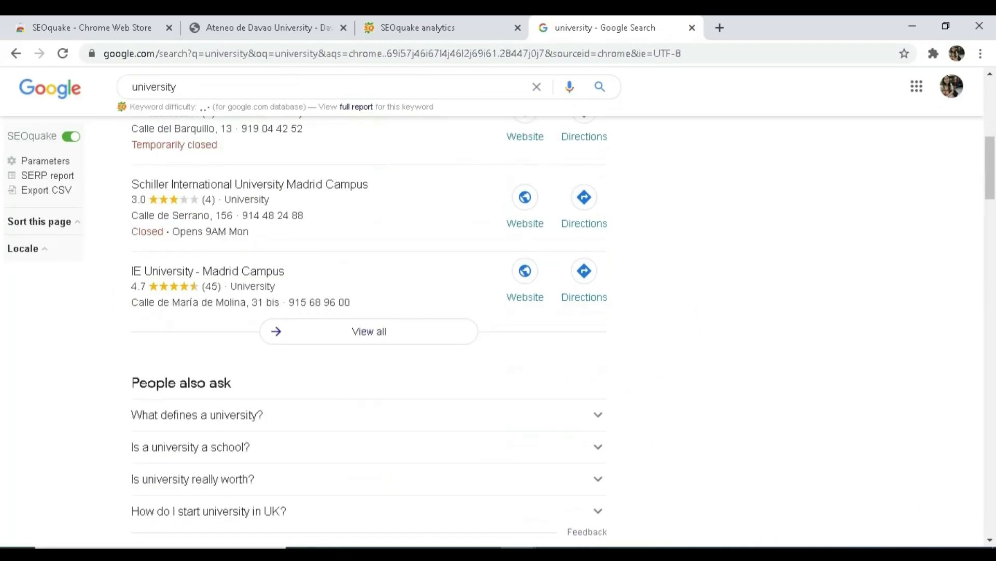
scroll(369, 312, down, 7)
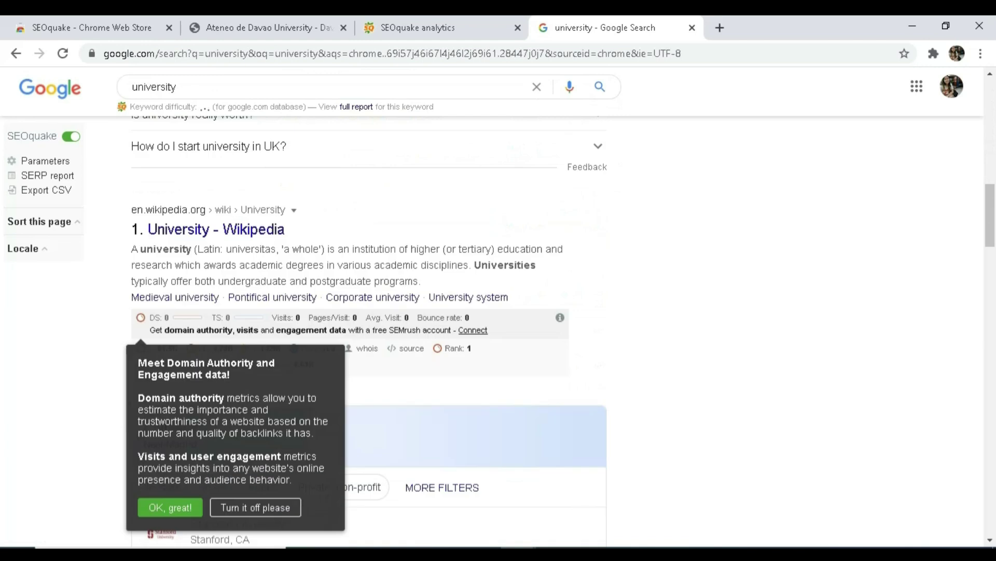
drag(286, 229, 148, 229)
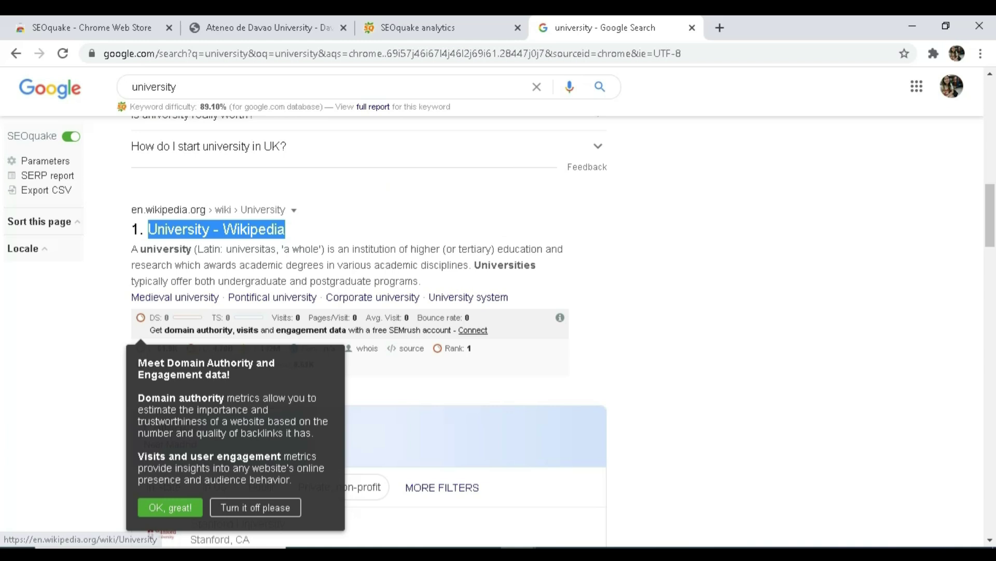
drag(286, 229, 294, 210)
scroll(372, 151, down, 2)
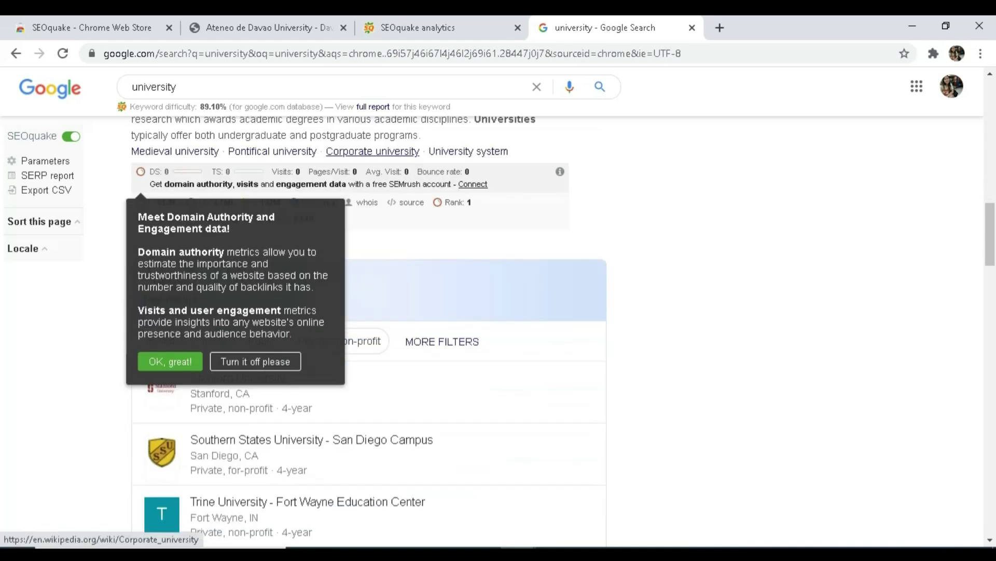
scroll(373, 151, down, 10)
drag(264, 293, 131, 293)
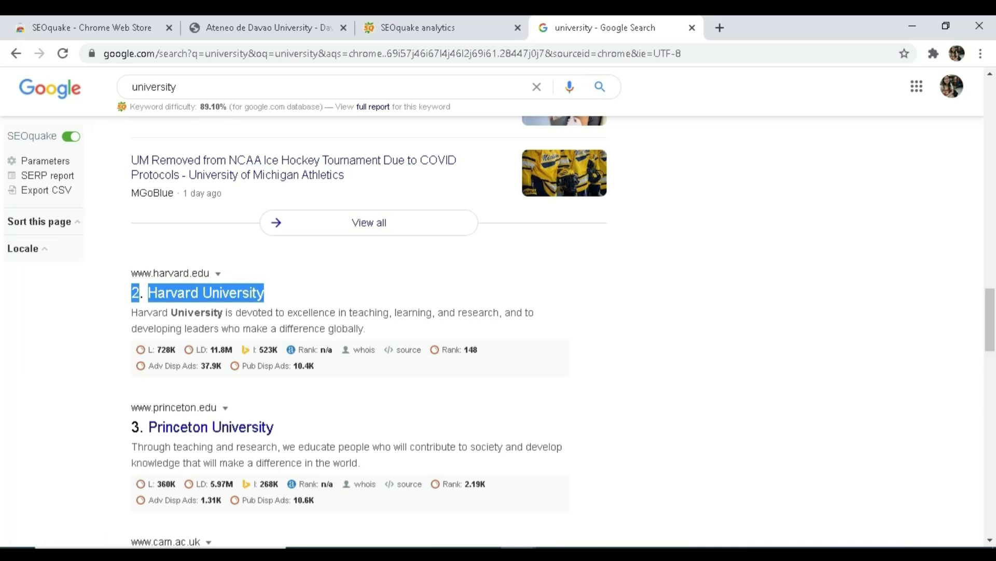
scroll(131, 293, down, 1)
drag(274, 354, 131, 354)
scroll(207, 354, down, 5)
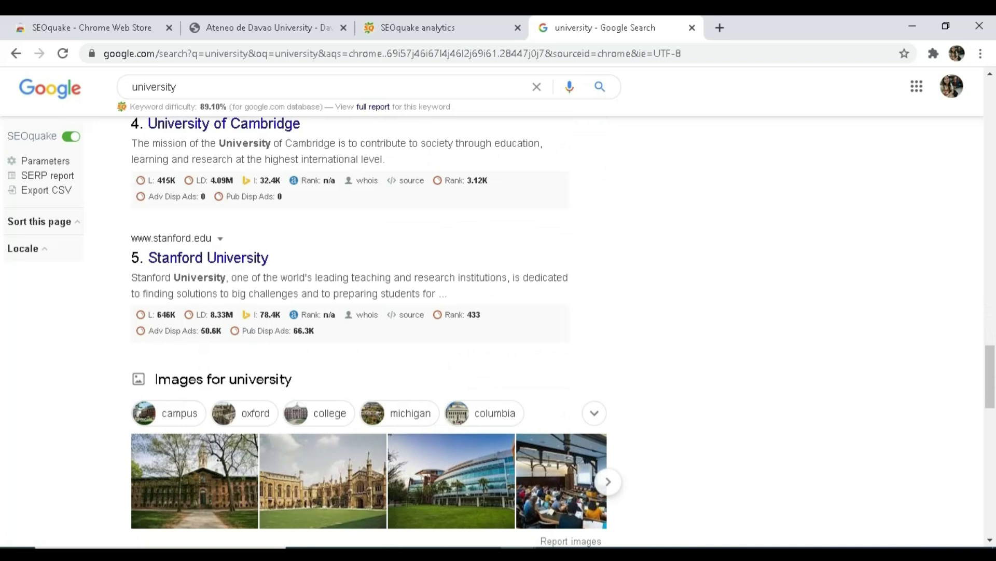
scroll(363, 312, down, 4)
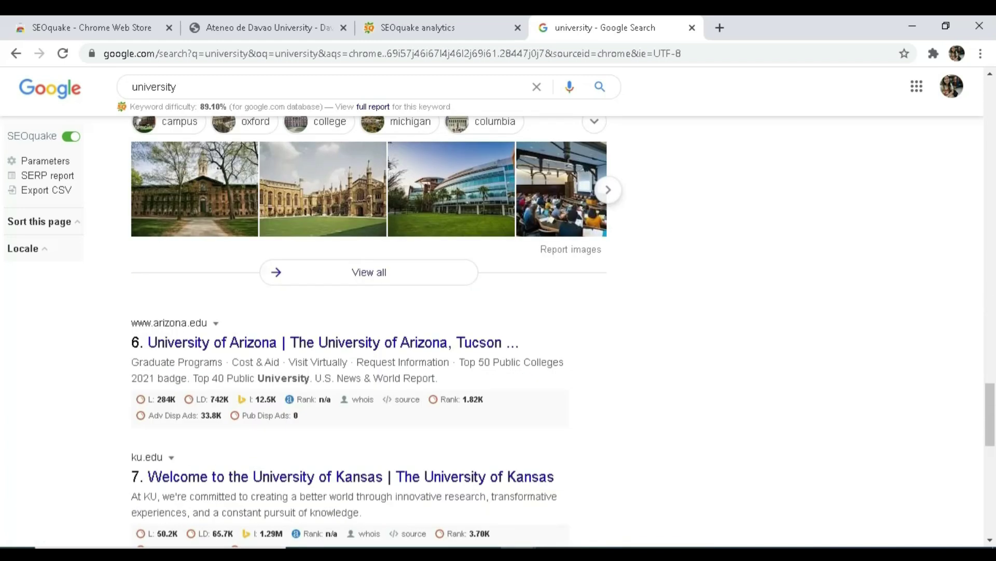
scroll(364, 311, down, 2)
drag(990, 433, 990, 111)
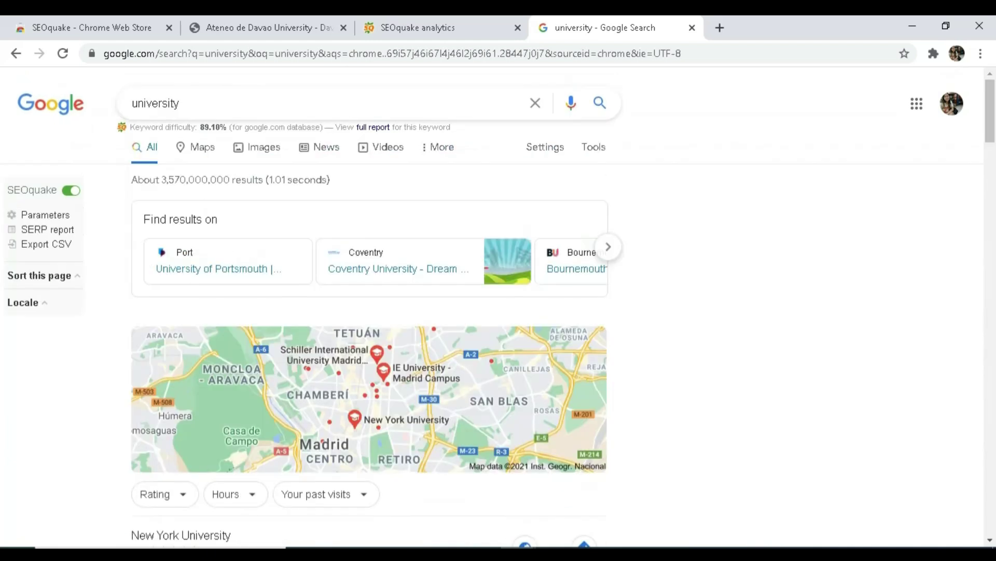
- Extend the Google search to "university in manila" and review the keyword difficulty and the ranked results with their SEOquake parameters
click(179, 103)
text(i)
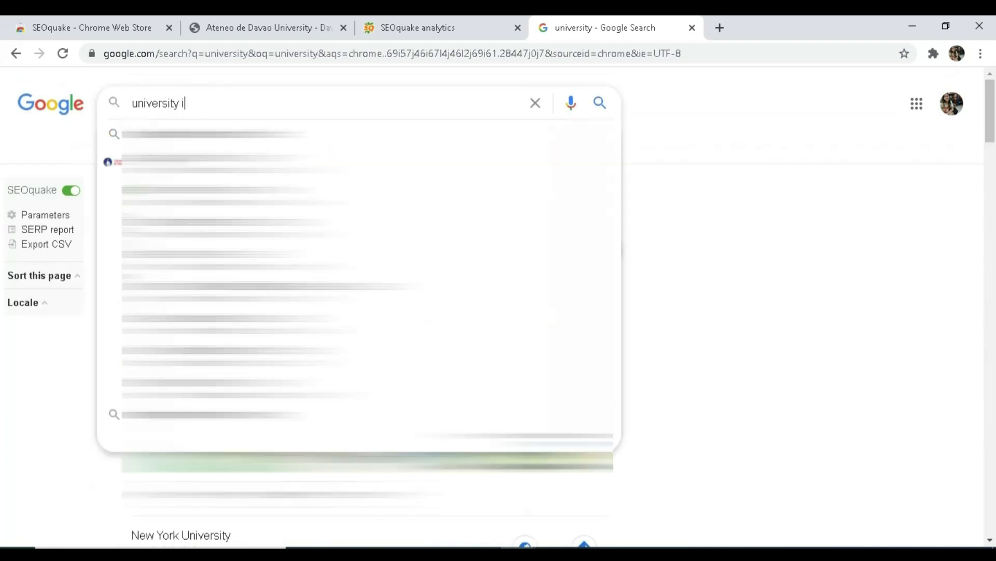
text(n manila)
key(Return)
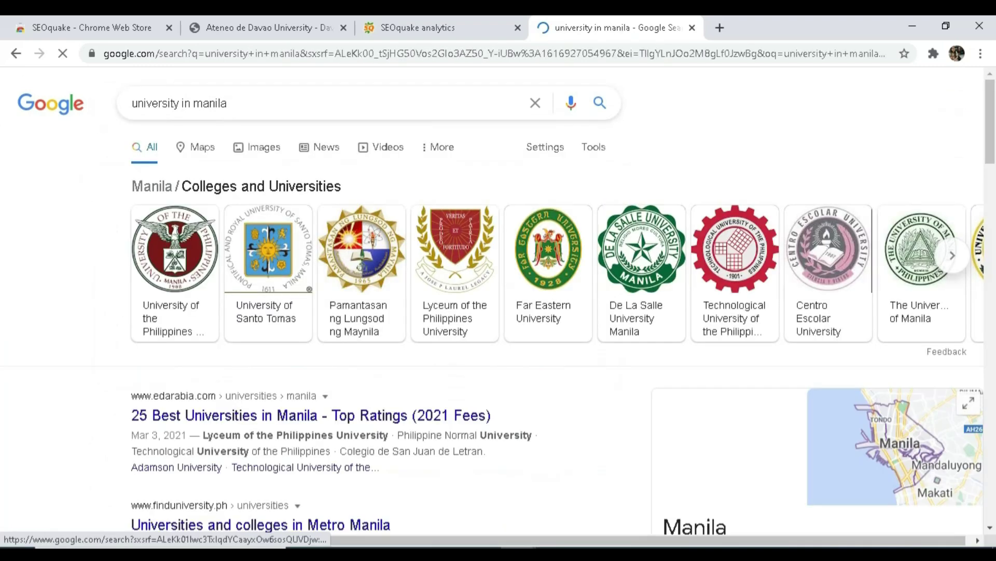
scroll(322, 343, down, 1)
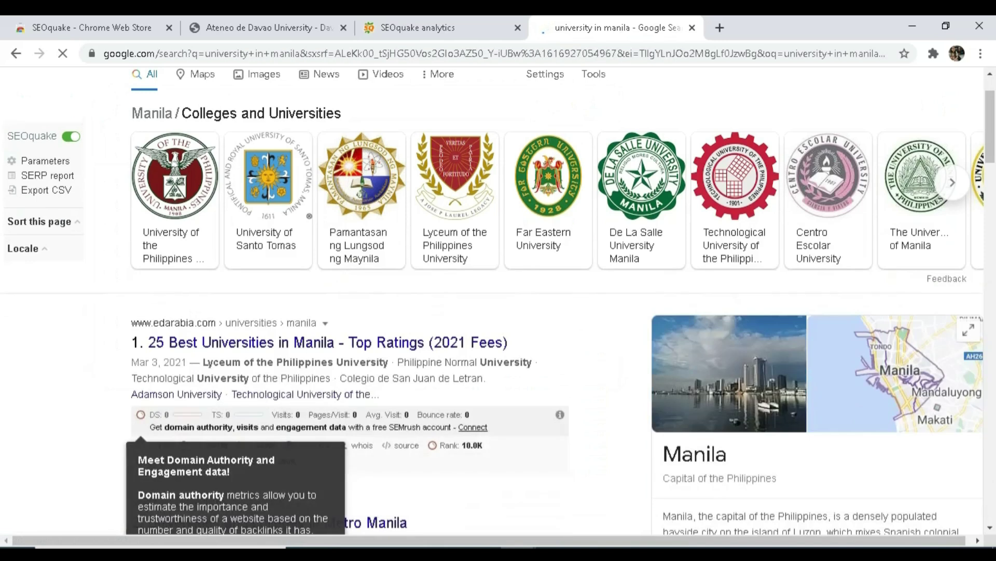
scroll(322, 342, down, 1)
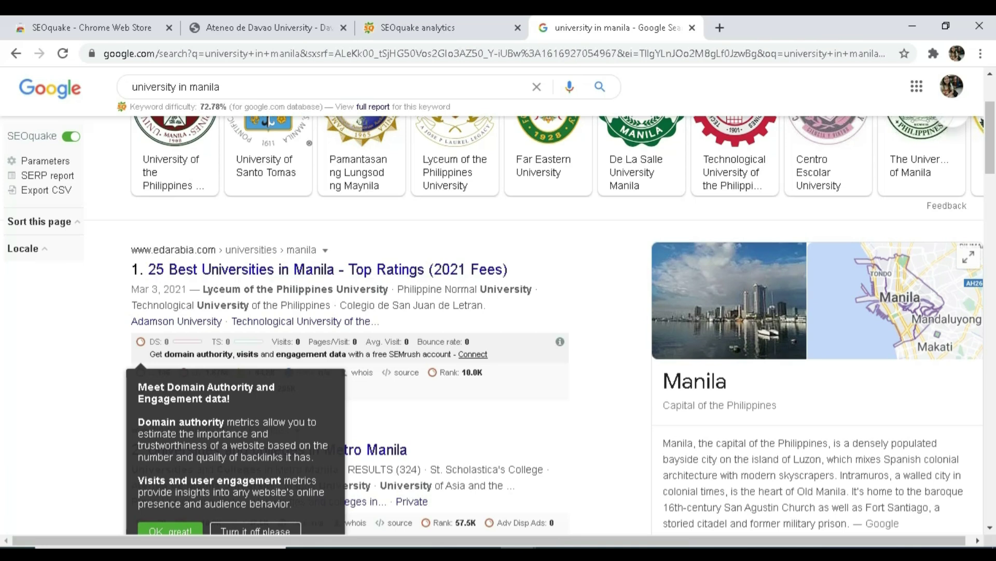
scroll(342, 321, down, 8)
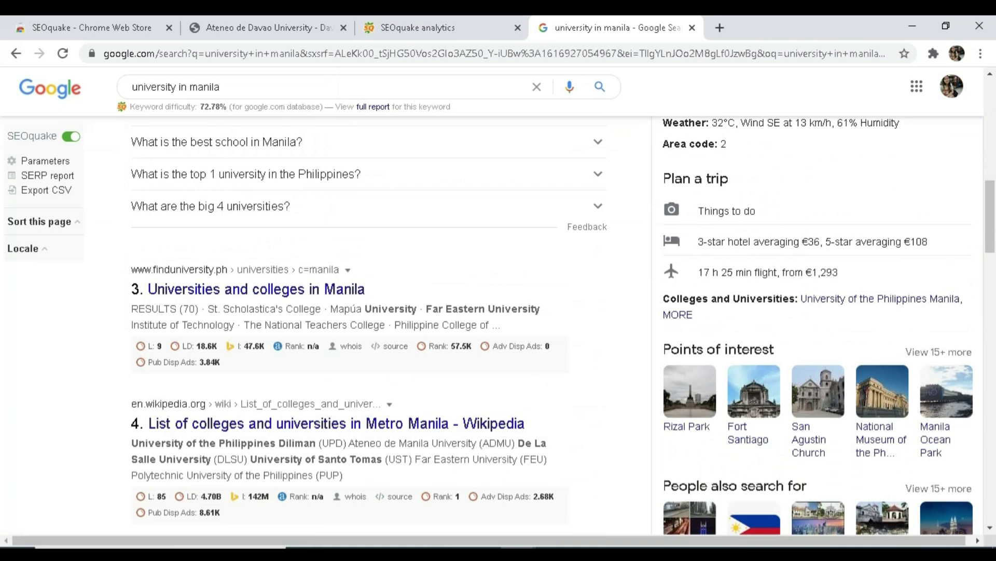
scroll(337, 350, down, 1)
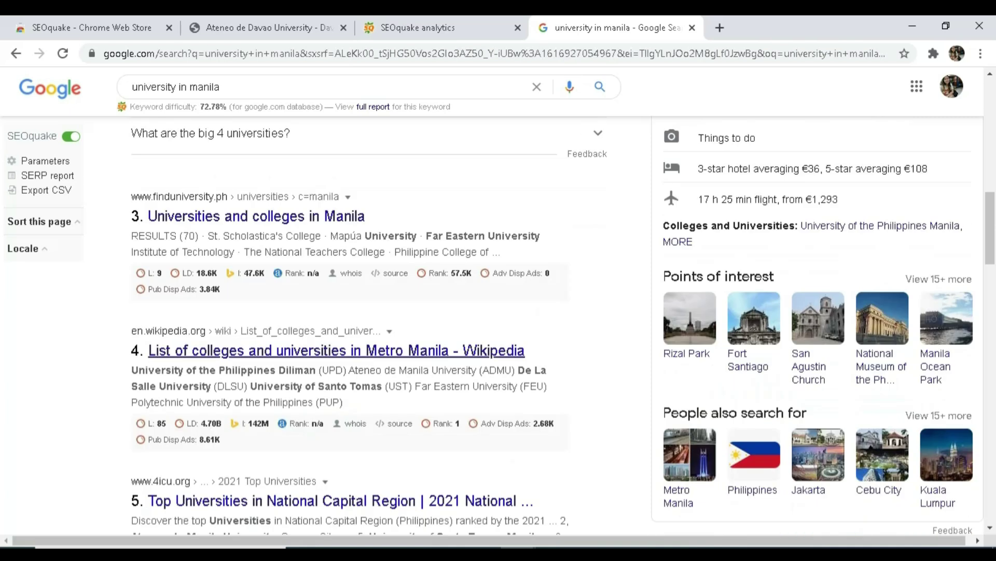
- Look through the remaining Google results for "university in manila" down to the related Philippine cities and universities
scroll(338, 353, down, 3)
scroll(337, 353, down, 10)
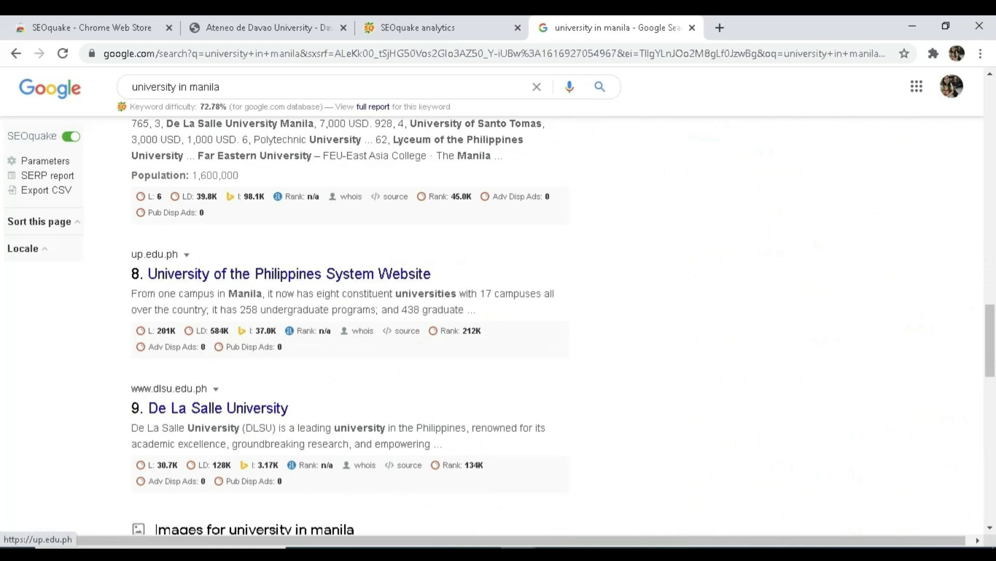
scroll(234, 270, down, 3)
scroll(234, 270, down, 14)
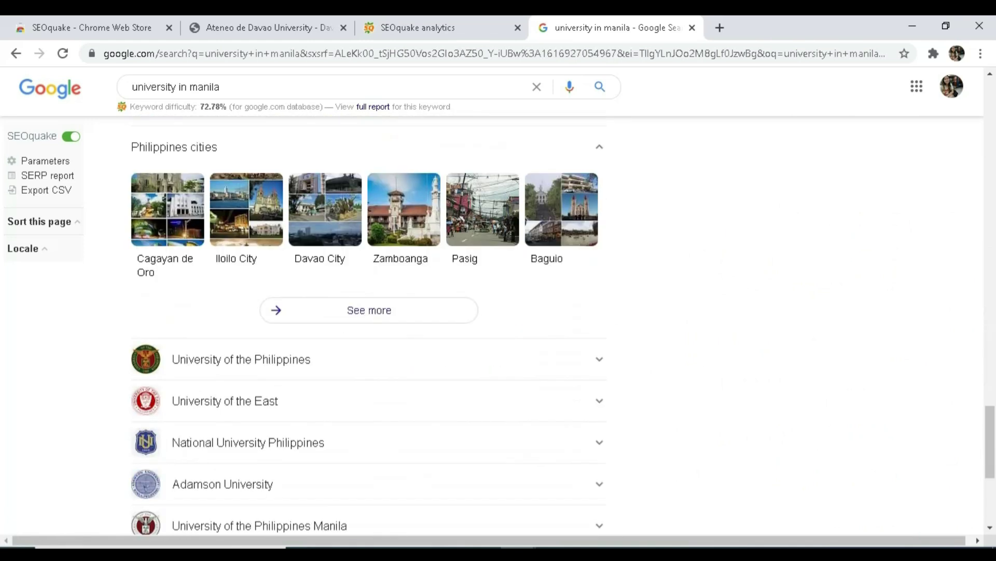
- Return to the SEOquake analytics report and open the Compare URLs/domains tool for the Ateneo de Davao University site
key(ctrl+shift+Tab)
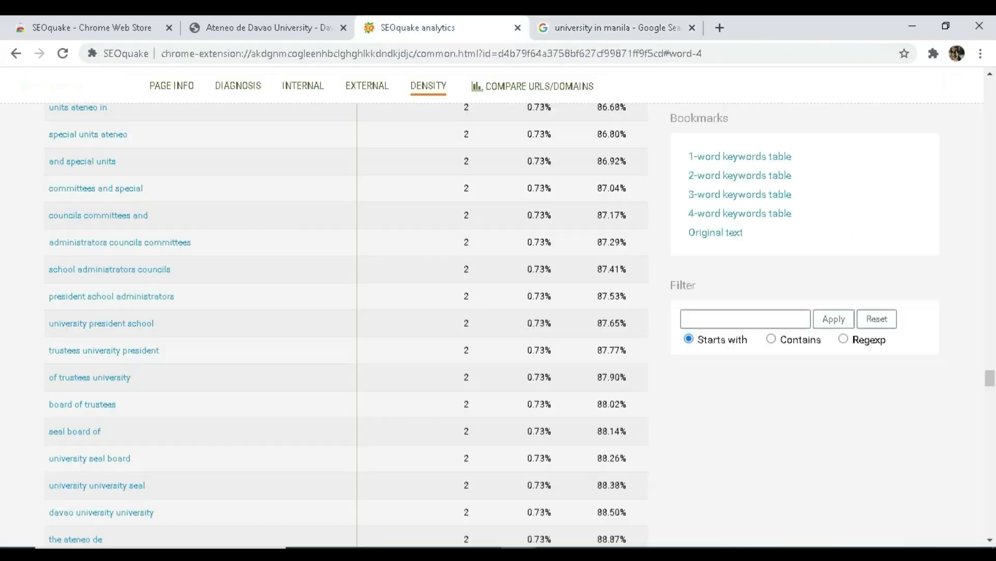
scroll(343, 321, up, 9)
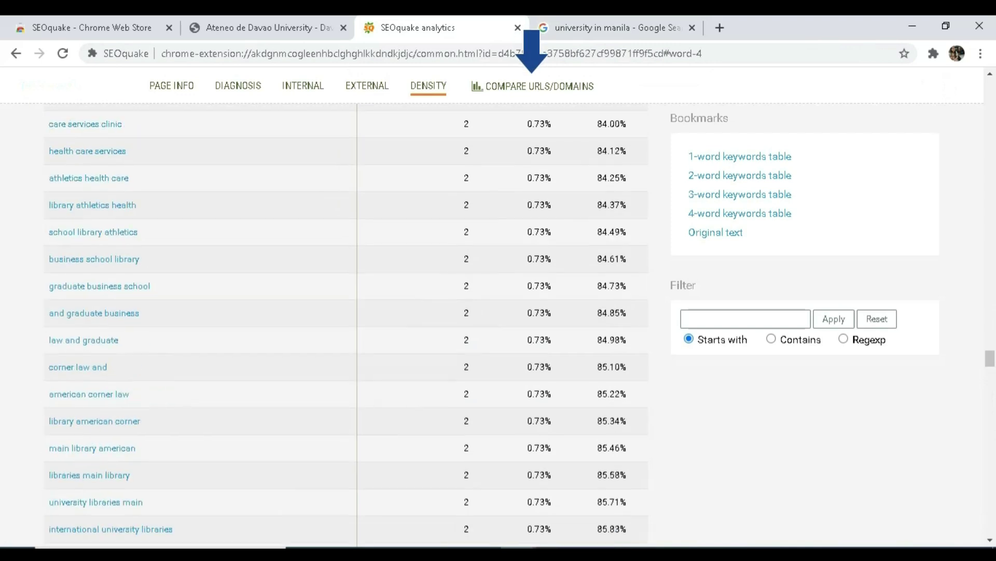
click(566, 87)
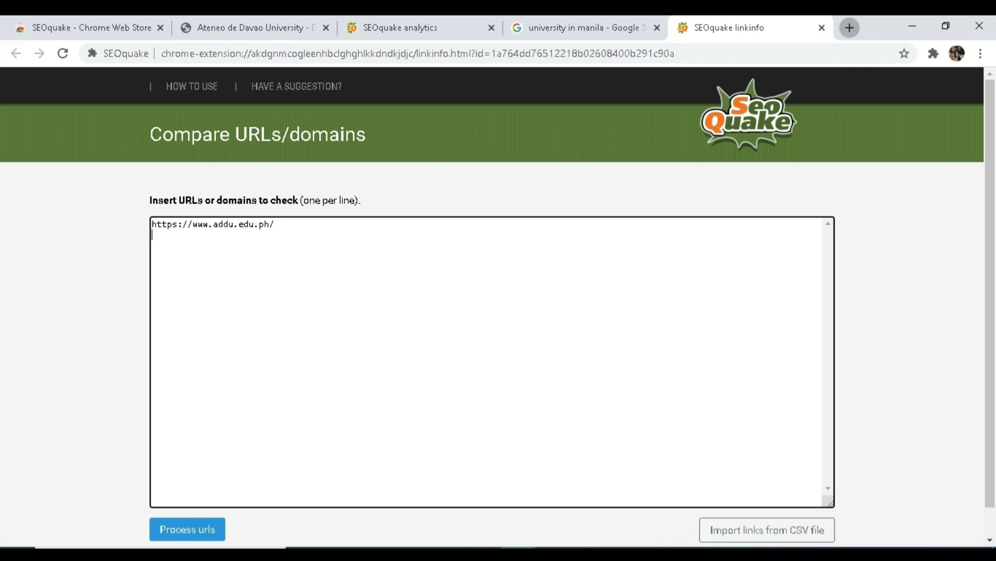
- Search Google for "university of mindanao davao city" in a new browser tab and look over the ranked results
key(ctrl+t)
text(university )
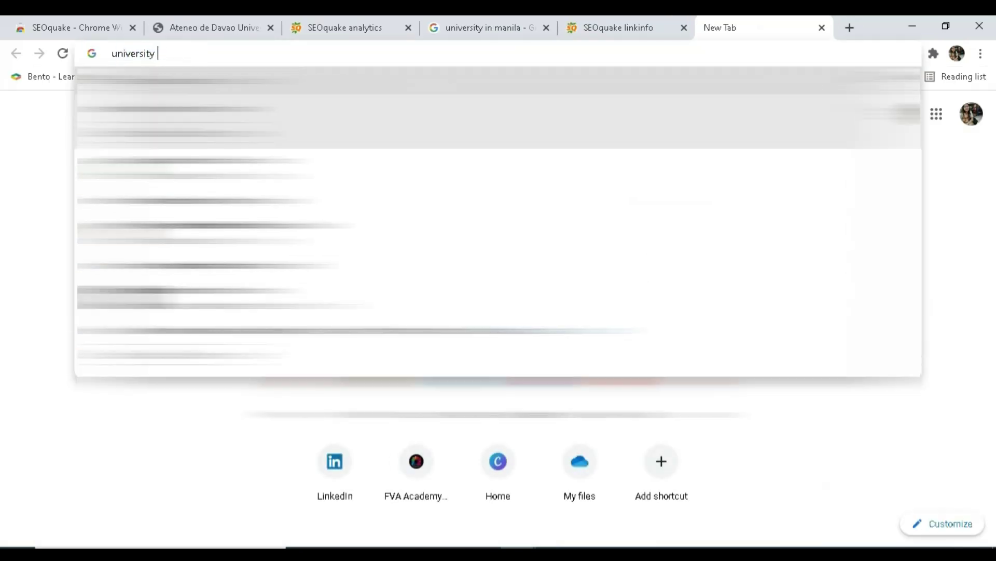
text(of mindanao davao city)
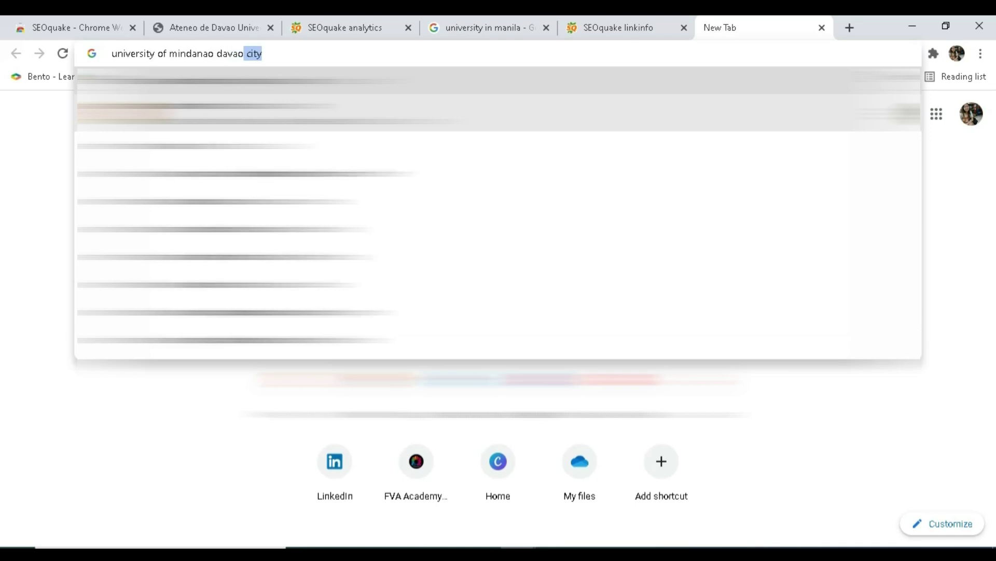
key(Return)
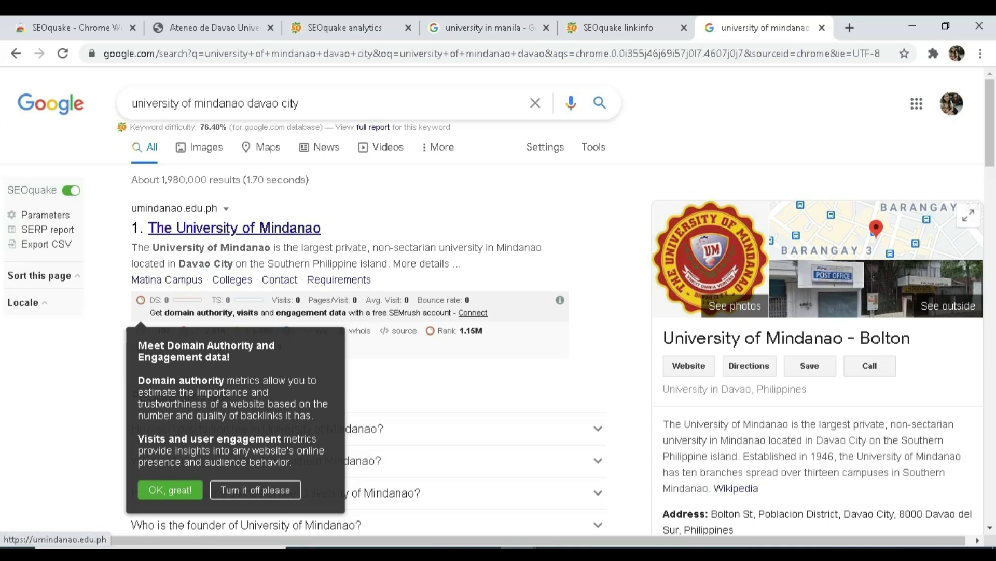
scroll(233, 229, down, 8)
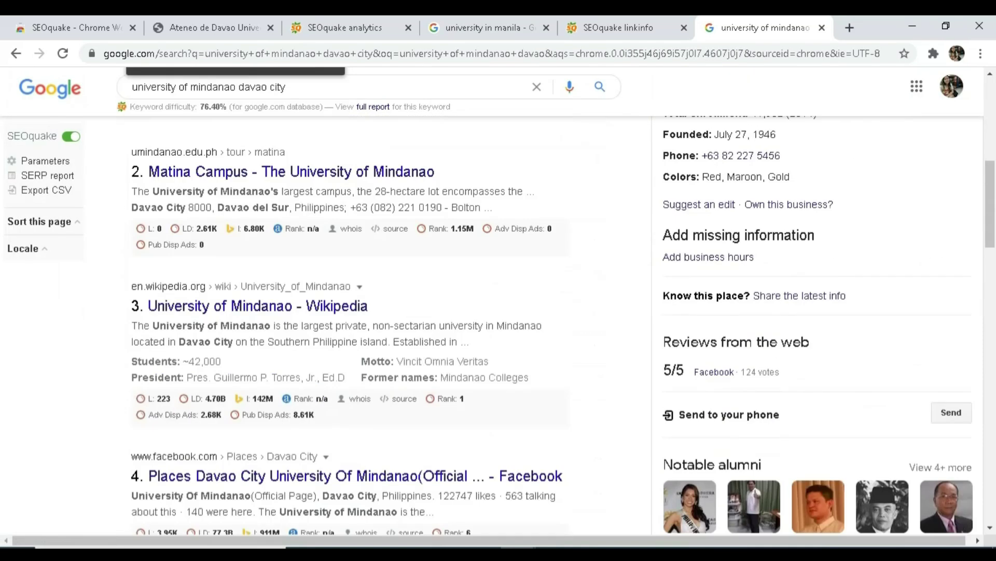
scroll(234, 228, up, 8)
click(618, 28)
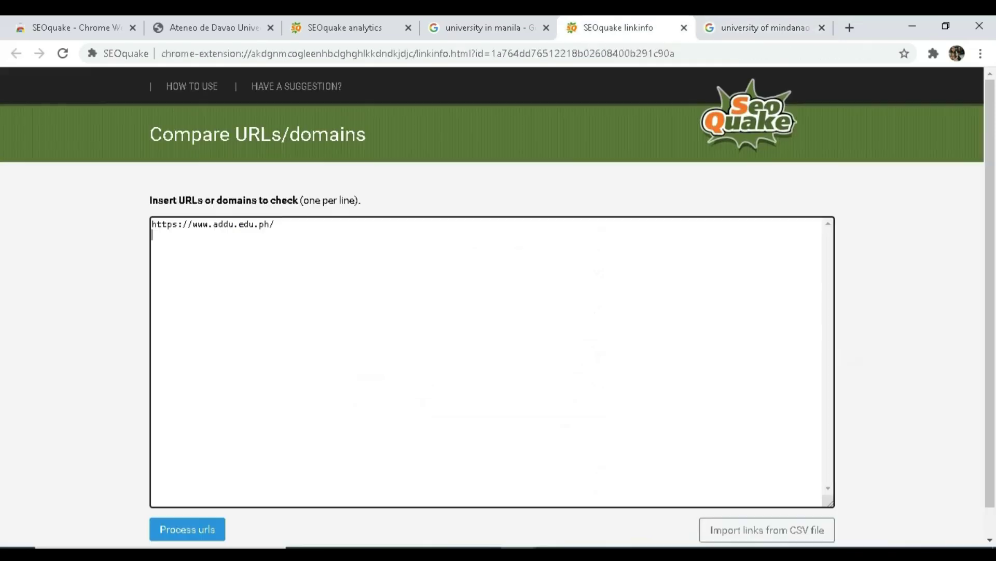
text(https://www.umindanao)
text(.)
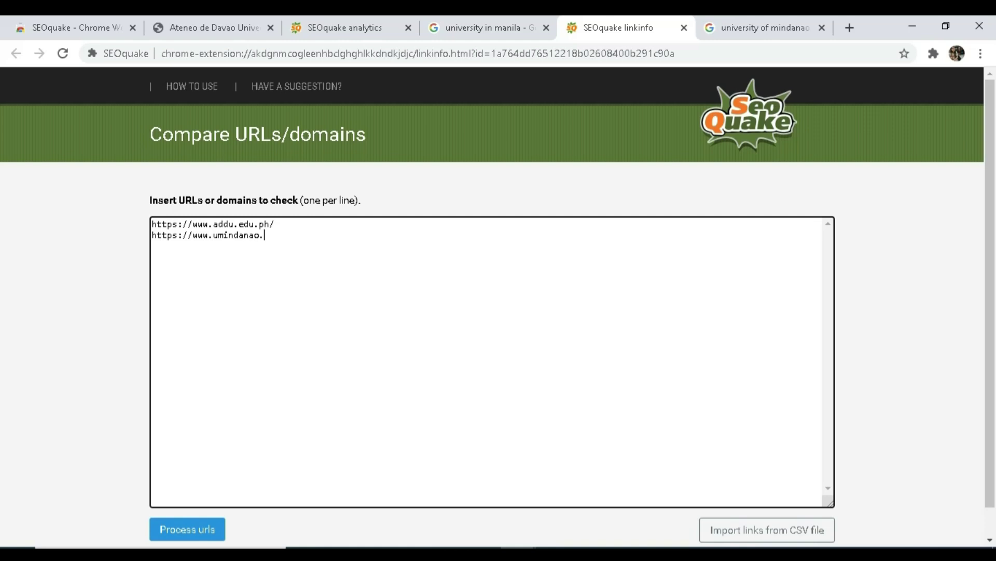
text(edu.ph)
click(763, 27)
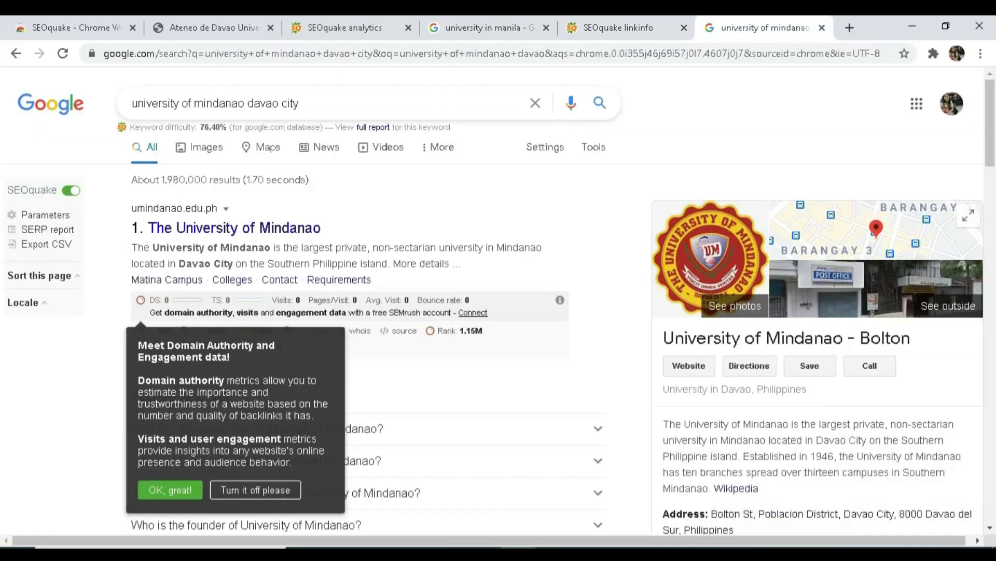
click(234, 228)
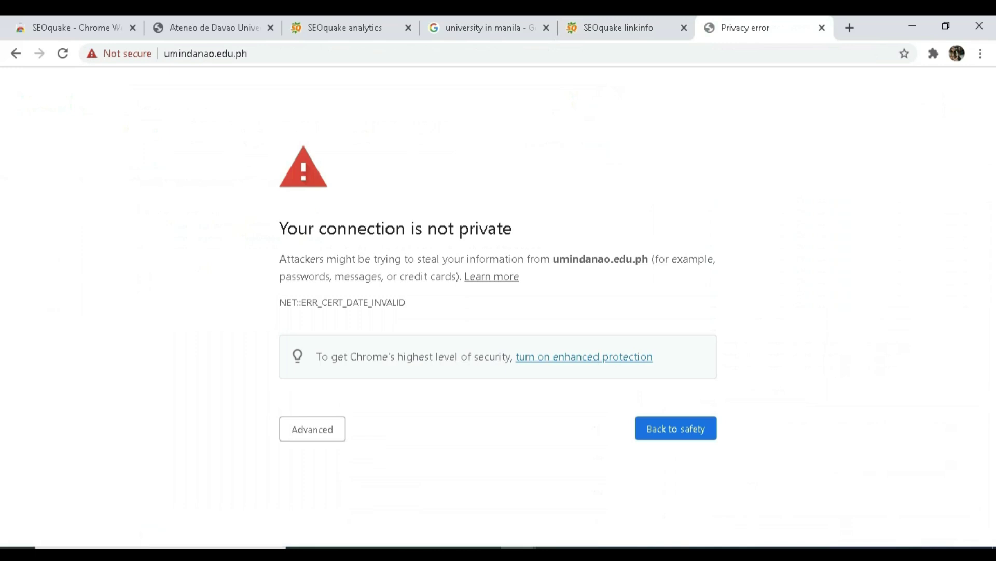
key(alt+Left)
click(312, 429)
click(301, 54)
key(ctrl+c)
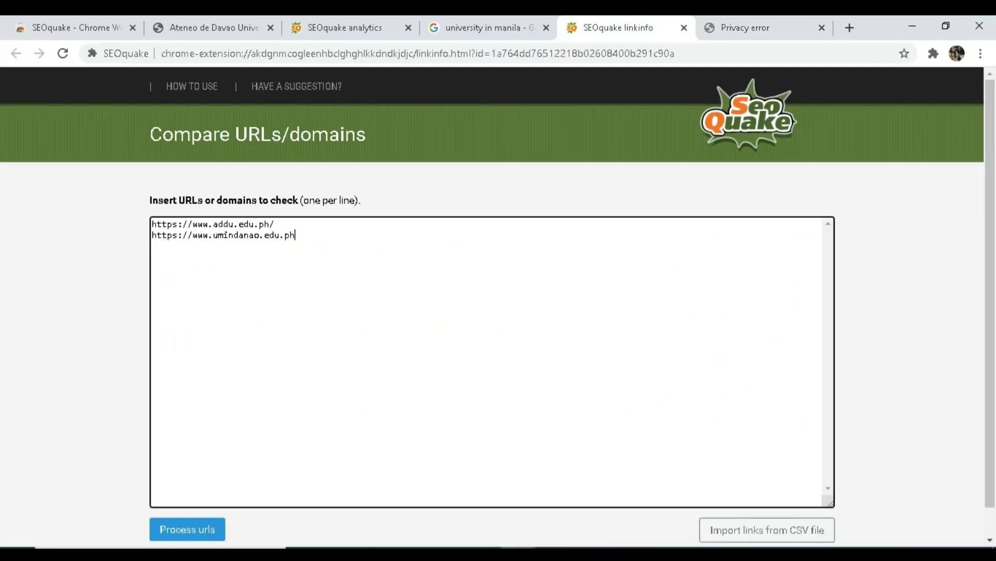
key(shift+Home)
key(ctrl+v)
- Return to the certificate warning for umindanao.edu.ph and proceed to the University of Mindanao homepage
click(746, 28)
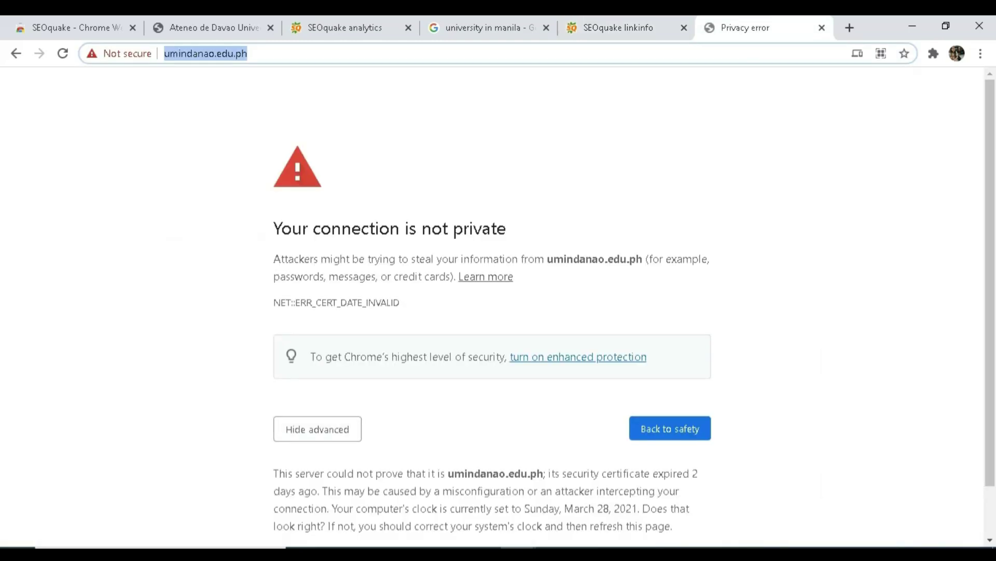
scroll(492, 312, down, 1)
key(Return)
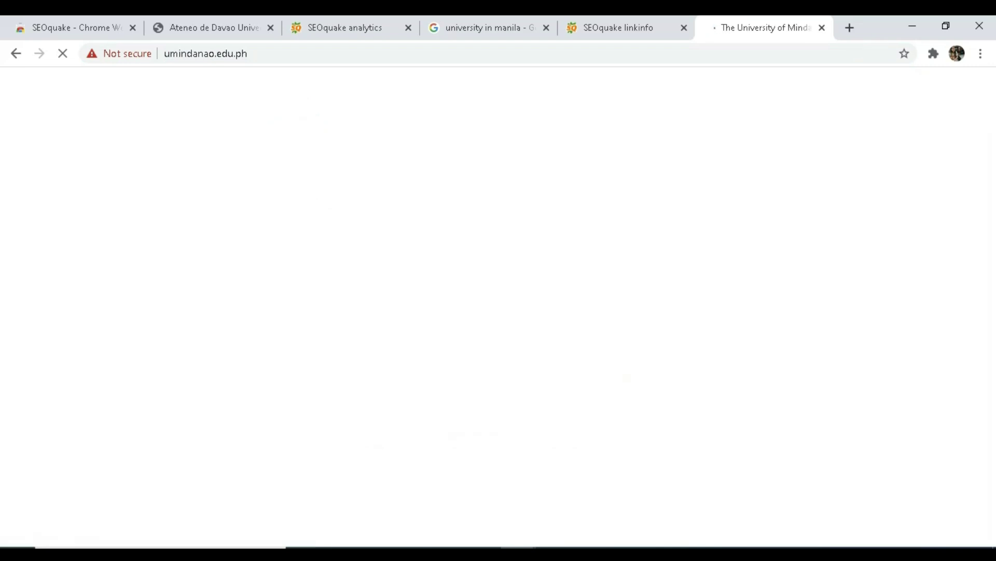
triple_click(283, 54)
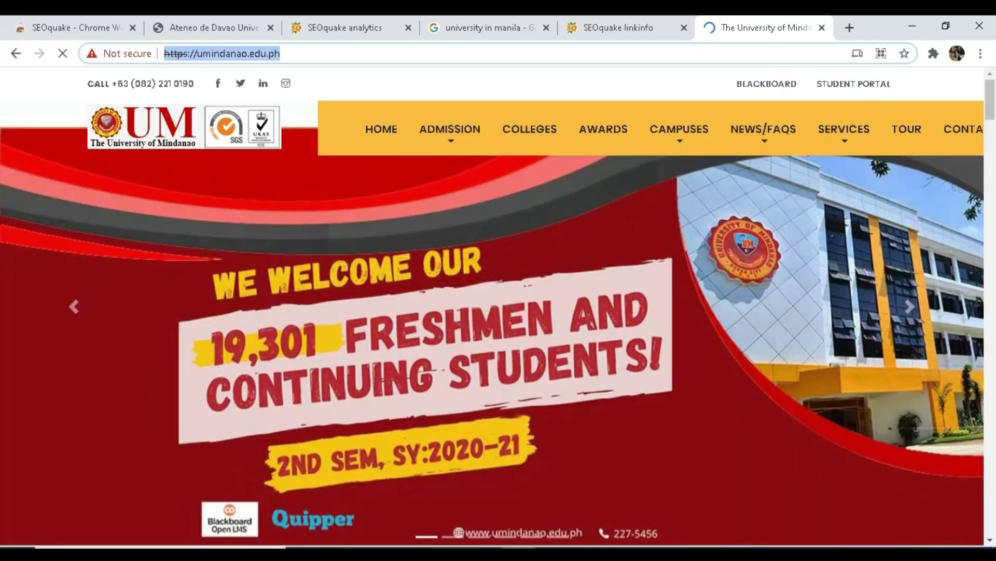
click(283, 54)
drag(280, 53, 197, 53)
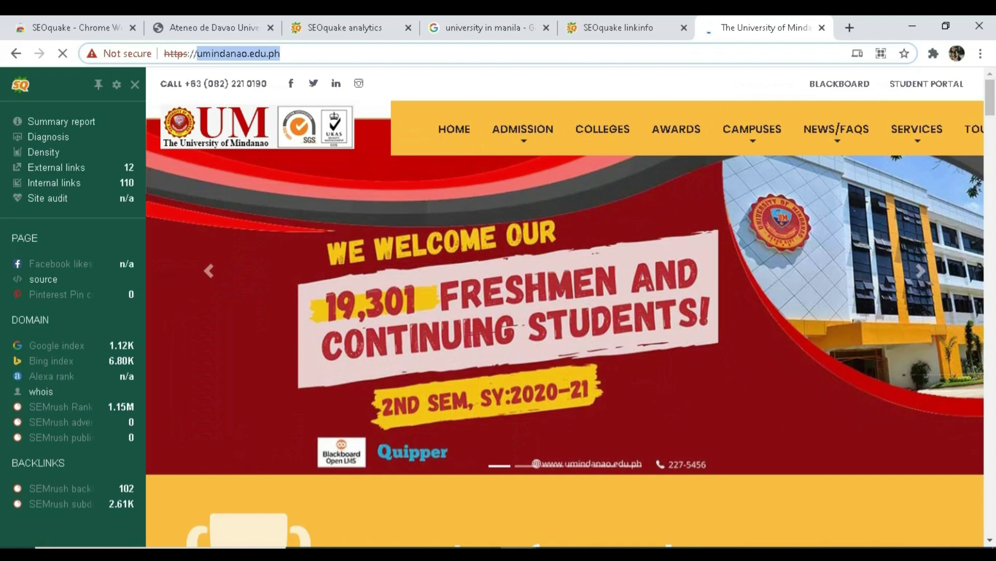
right_click(231, 54)
click(270, 156)
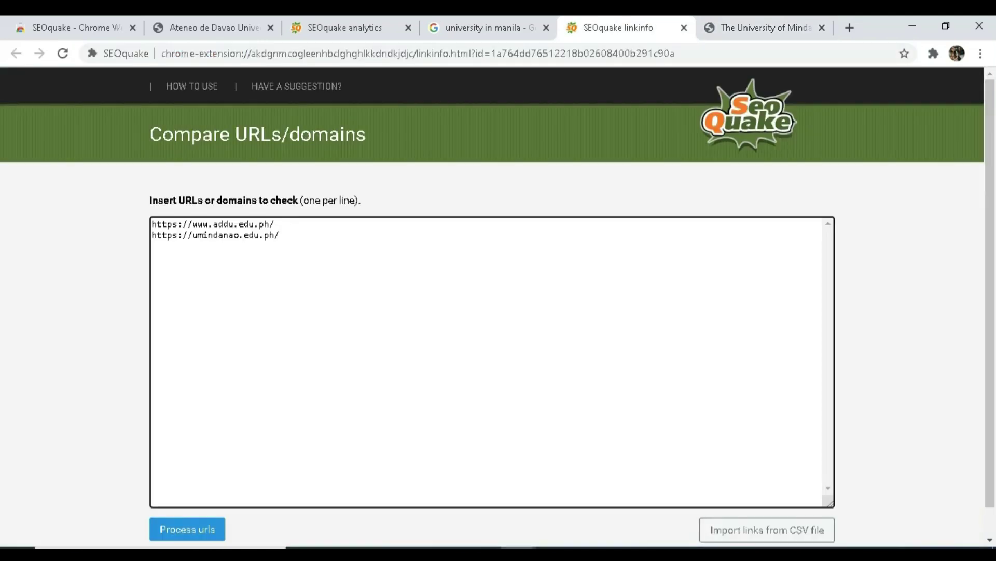
drag(280, 235, 151, 235)
key(ctrl+v)
- Process the two URLs, requesting Alexa rank for both and SEMrush Rank, backlinks and subdomain backlinks for umindanao.edu.ph
click(187, 529)
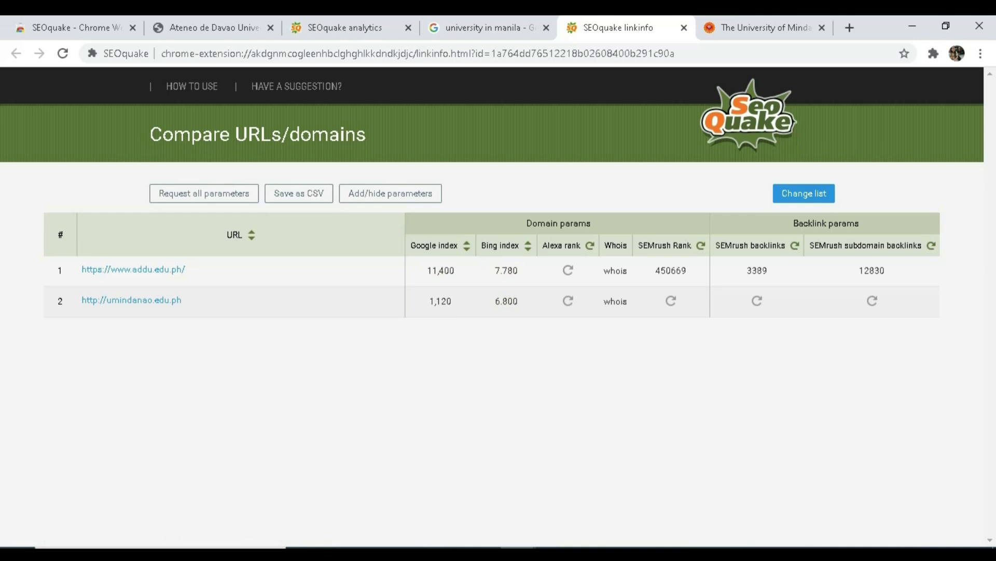
click(568, 271)
click(568, 301)
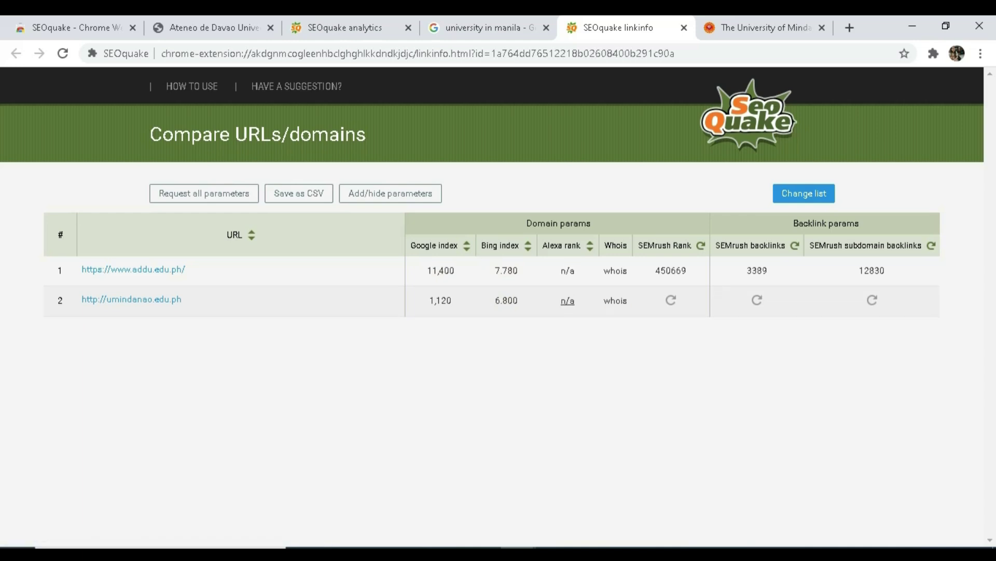
click(671, 300)
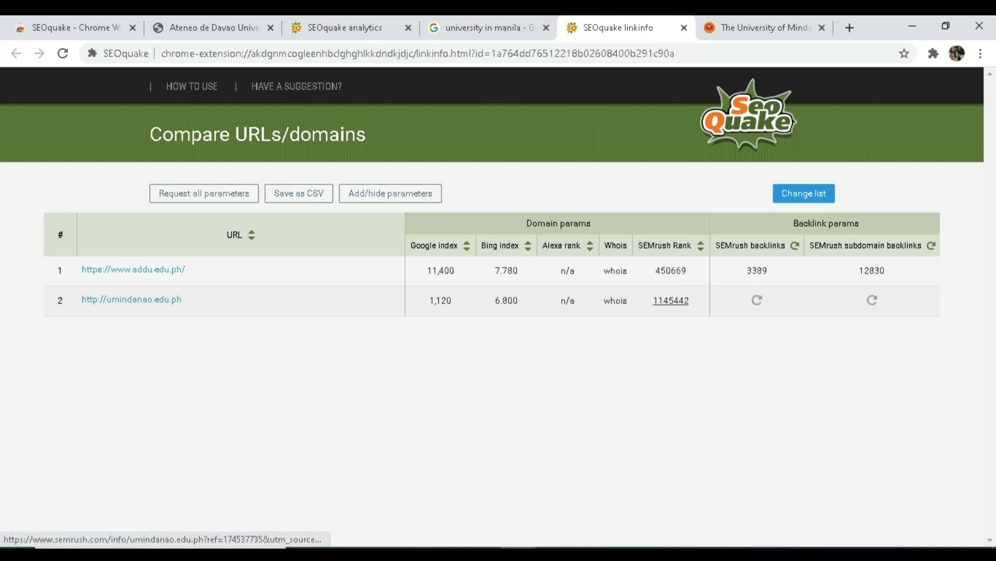
click(757, 300)
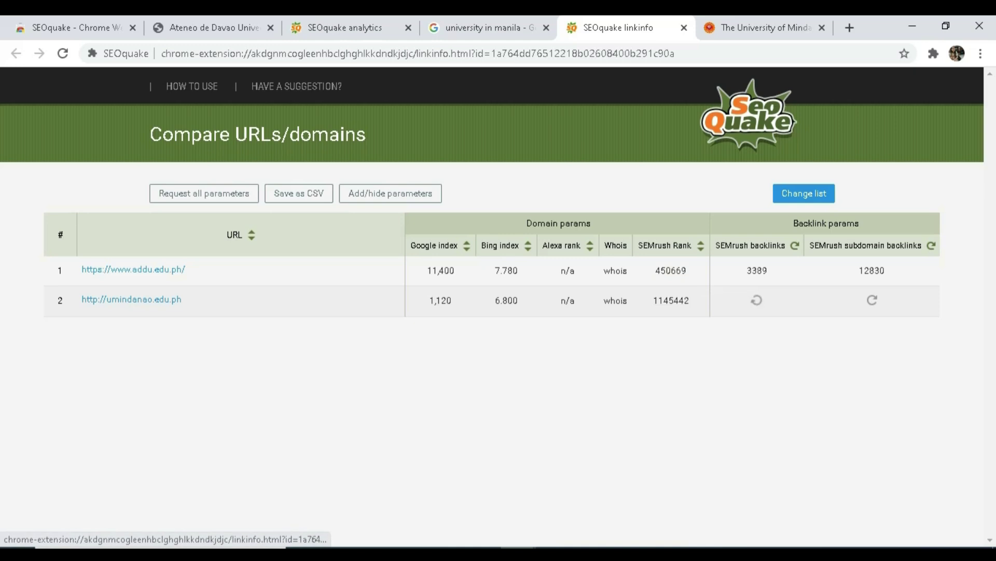
click(872, 300)
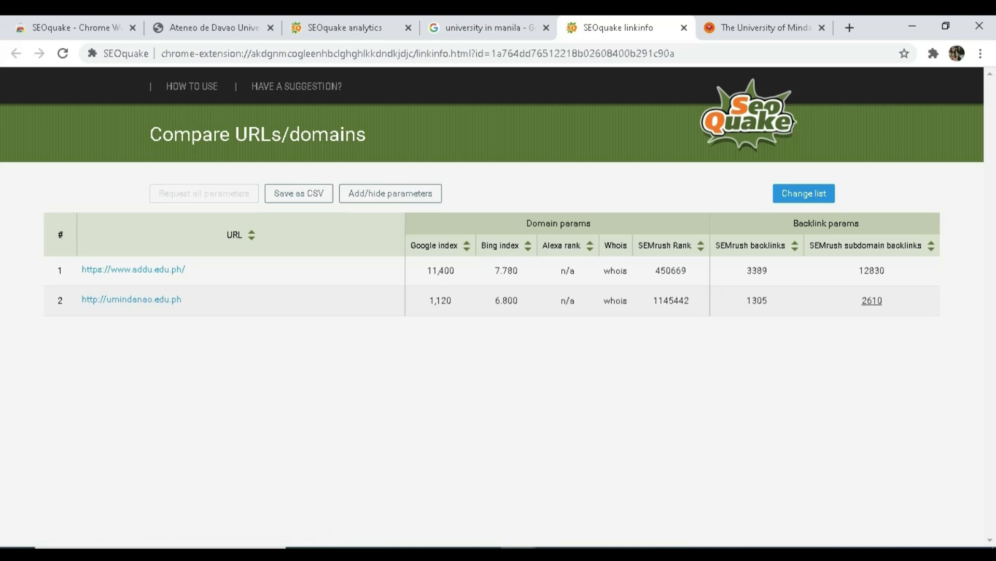
- Examine the comparison table's domain and backlink parameters for both universities, highlighting the rows and clearing the highlight
drag(897, 318, 851, 251)
click(726, 374)
drag(124, 179, 332, 234)
click(498, 374)
drag(156, 194, 887, 304)
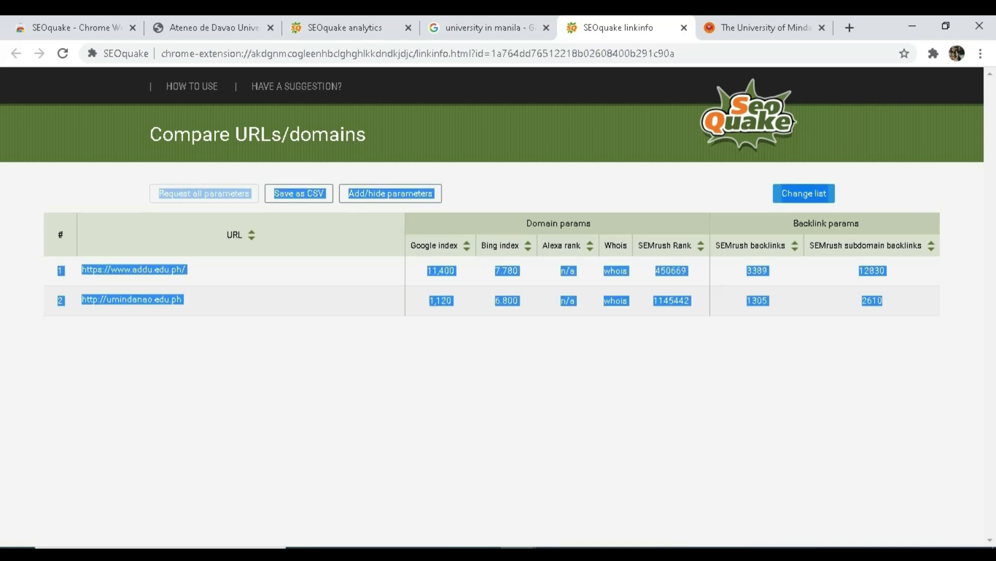
click(886, 332)
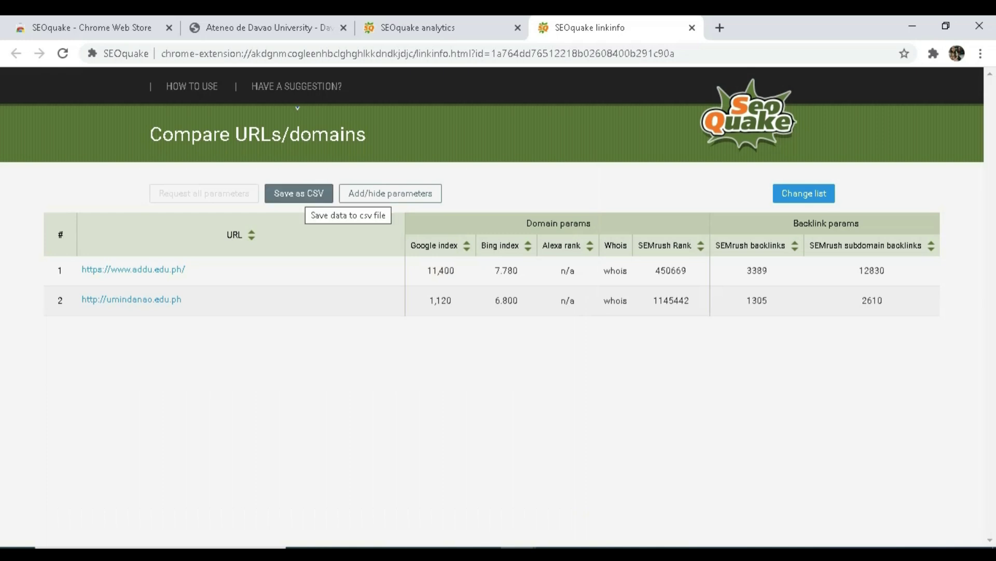
- Save the comparison data to the Documents folder as a CSV file named "addu.um - Links.csv"
click(299, 194)
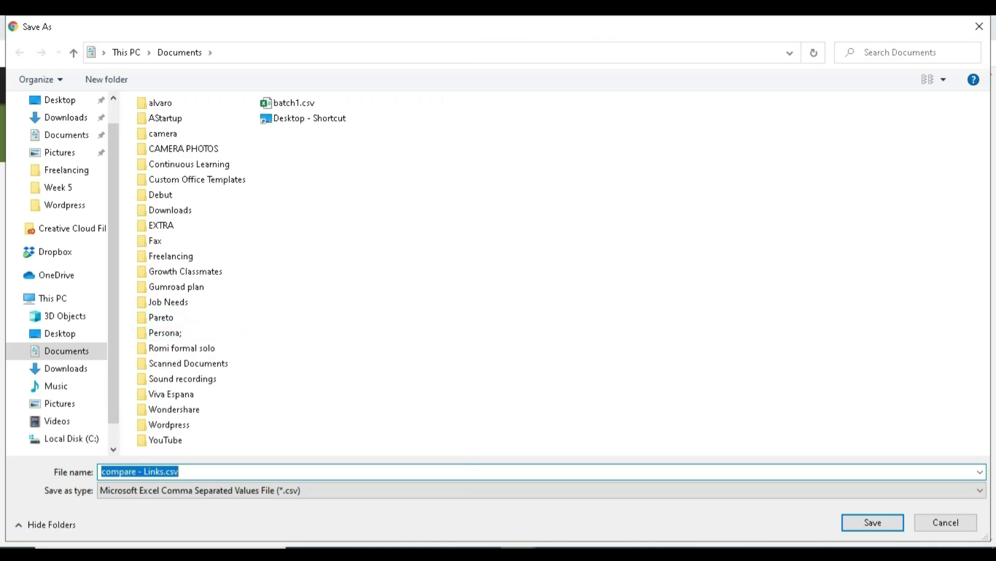
click(136, 471)
key(BackSpace)
key(BackSpace)
key(BackSpace)
key(BackSpace)
key(BackSpace)
key(BackSpace)
key(BackSpace)
text(ad)
text(du.u)
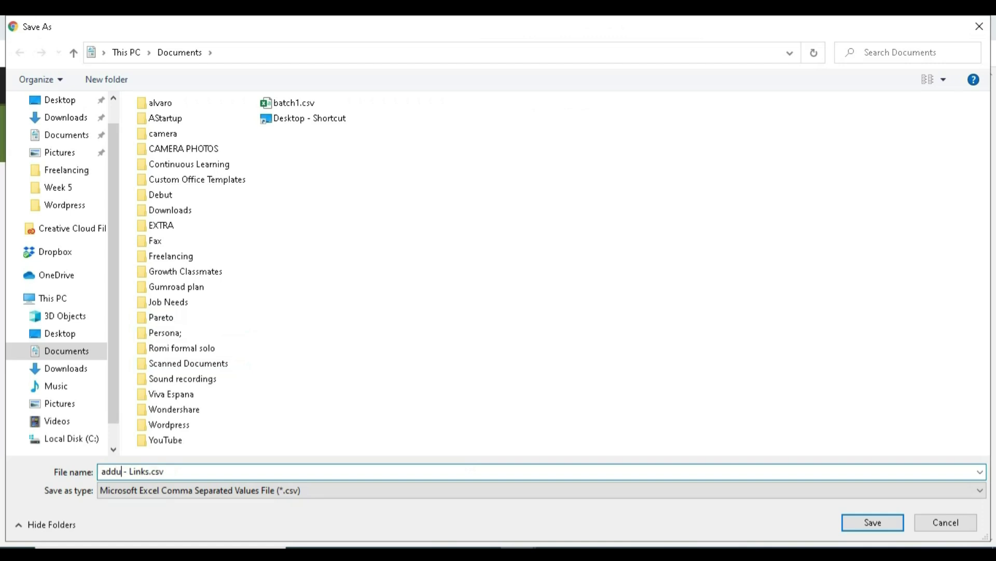
text(m)
key(Return)
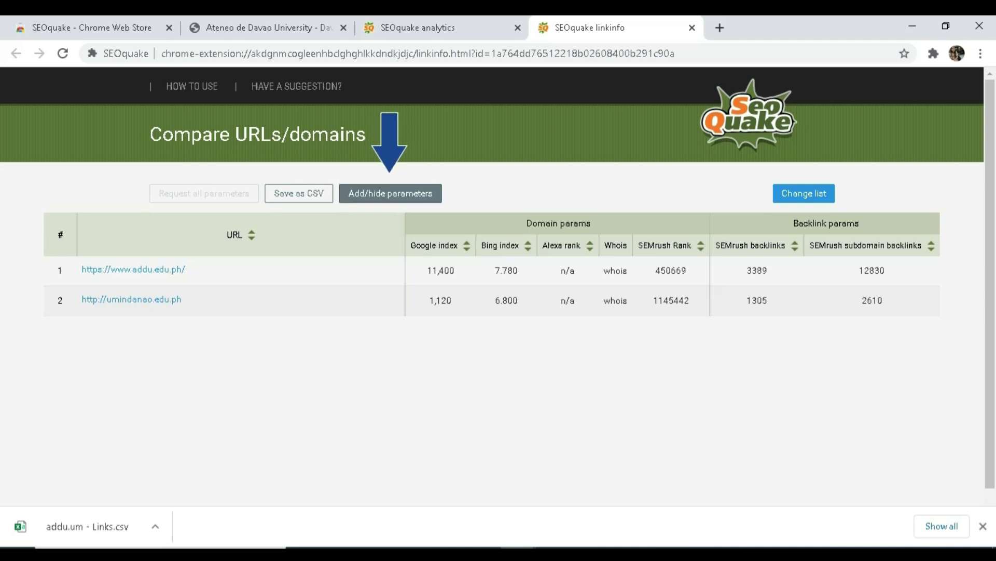
- Add the Yahoo index parameter to the comparison report and save the selection
click(390, 194)
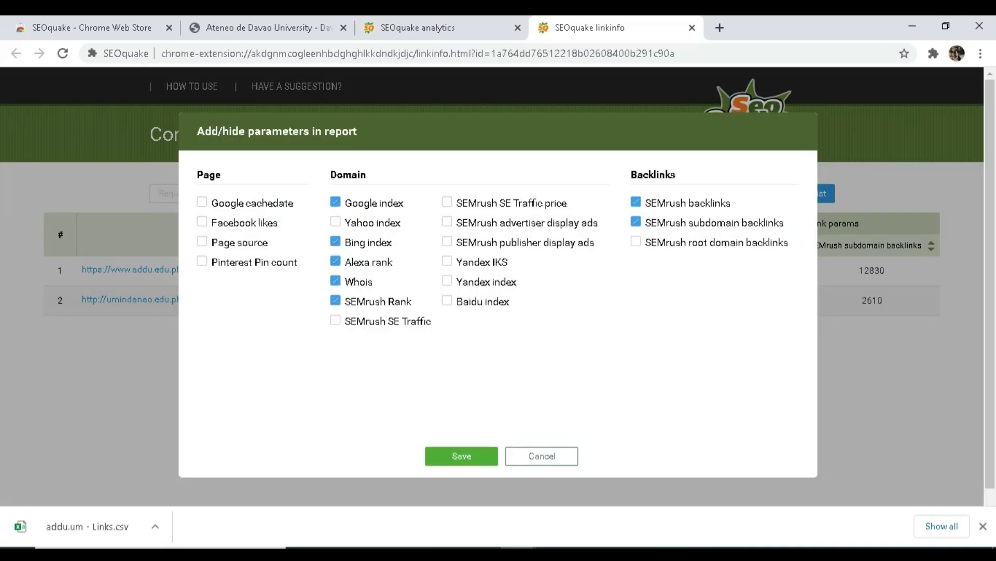
click(335, 222)
click(462, 455)
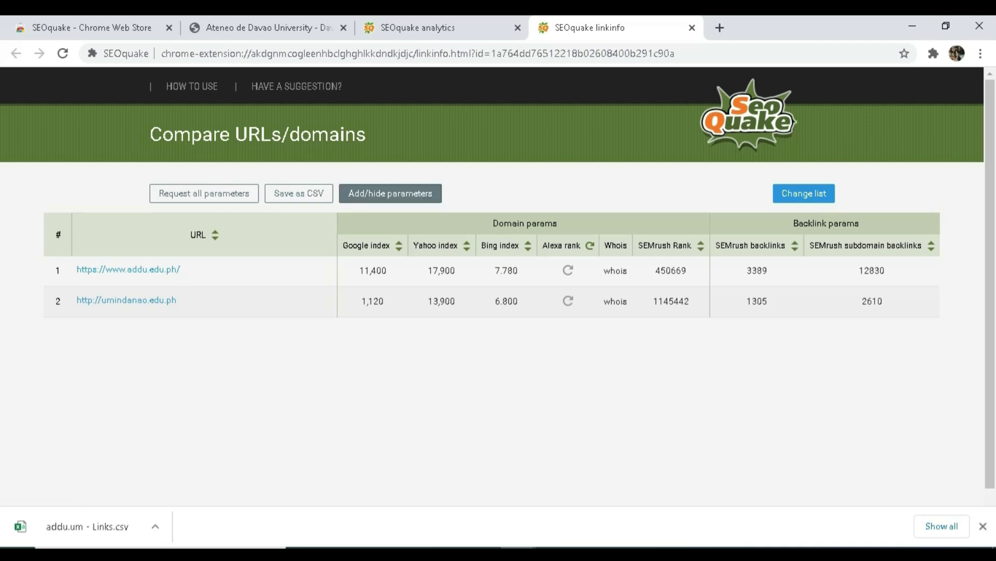
- Hide the Whois and Alexa rank parameters in the comparison report and save the selection
click(390, 193)
click(336, 281)
click(335, 261)
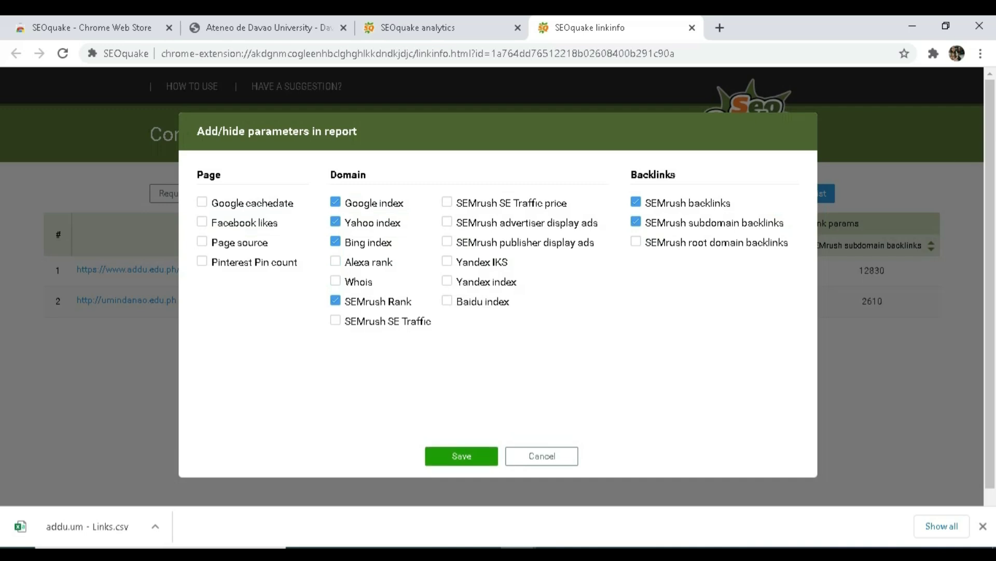
click(461, 455)
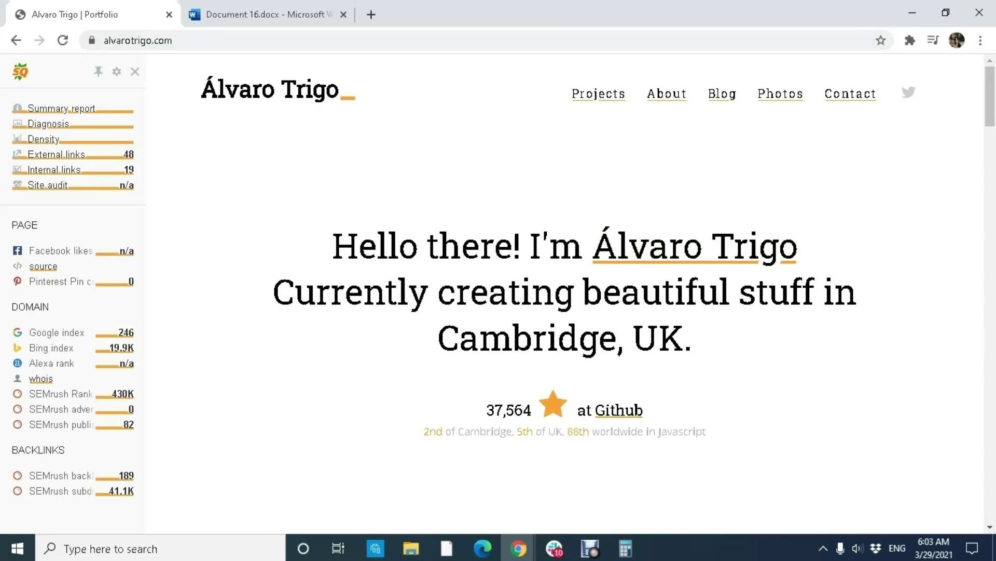
- Look over the web developer's portfolio homepage with the SEOquake parameters displayed beside it
scroll(565, 294, down, 5)
scroll(565, 293, down, 2)
scroll(565, 293, up, 2)
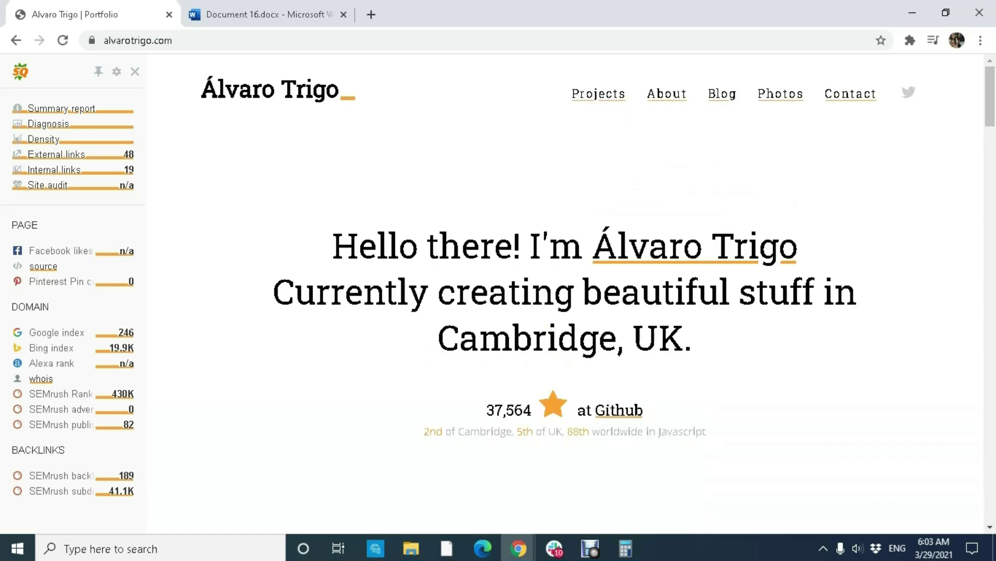
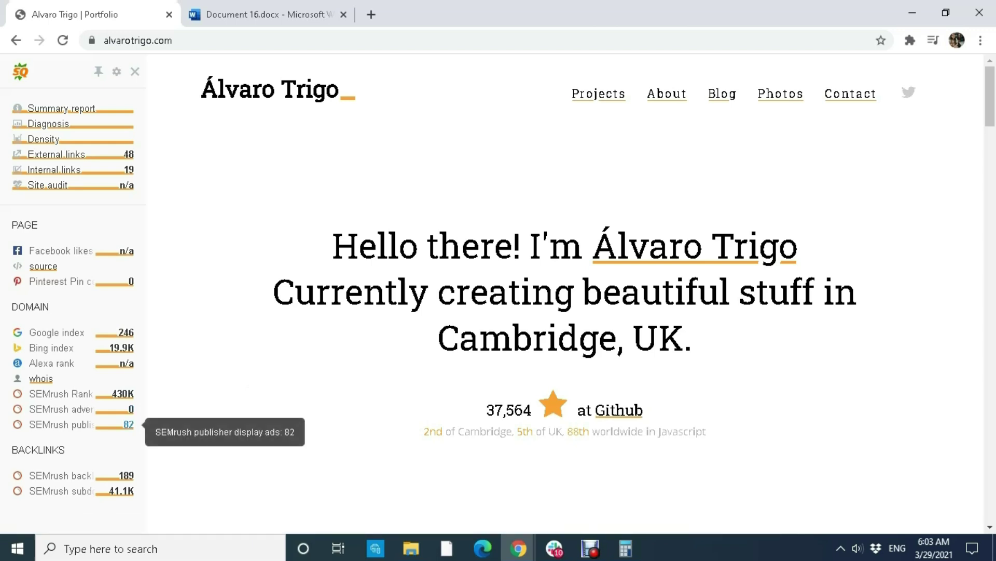
- Open the SEOquake summary report for the portfolio site and check its page title and meta keywords
scroll(125, 476, down, 4)
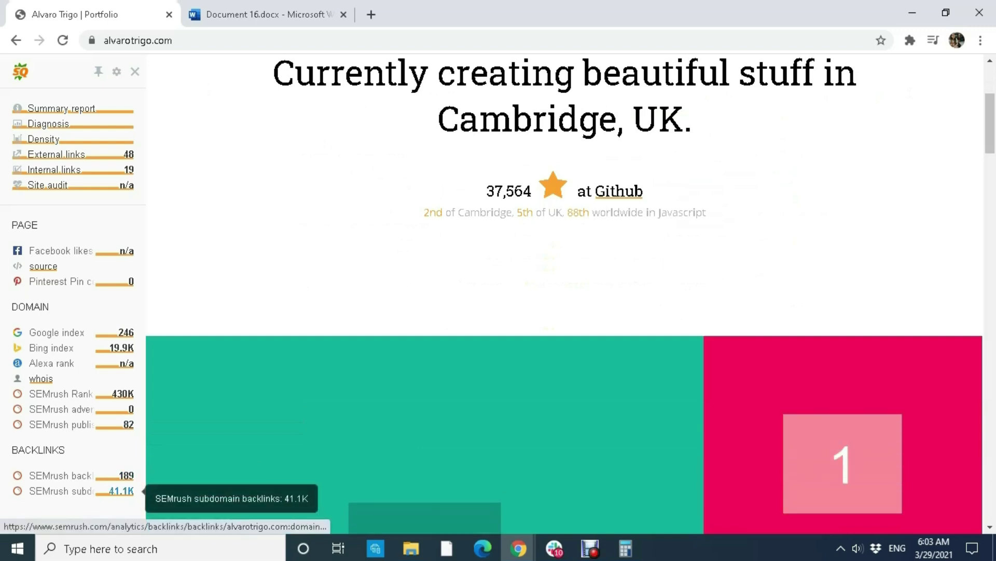
scroll(565, 293, up, 3)
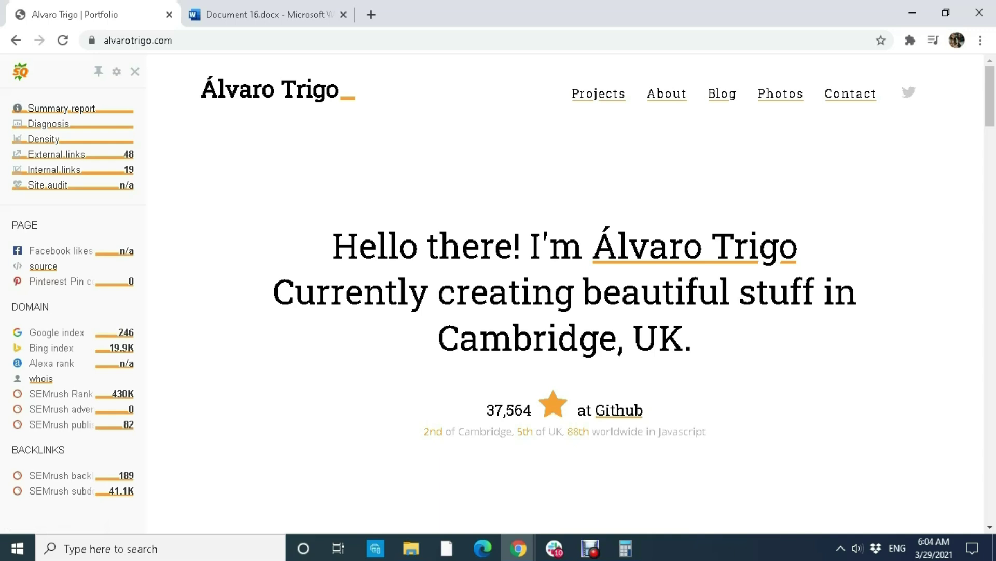
click(61, 109)
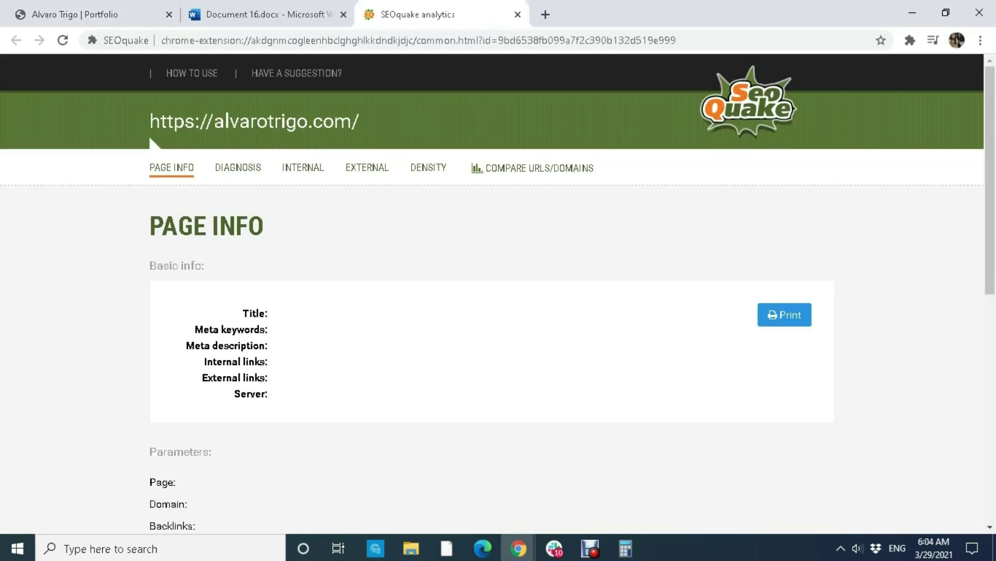
scroll(492, 293, down, 1)
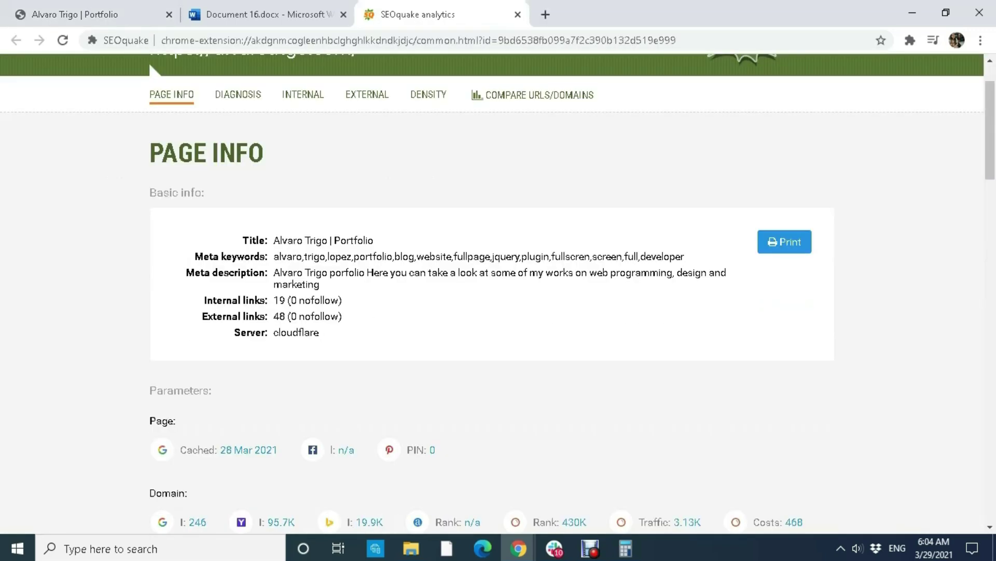
drag(282, 241, 426, 256)
click(427, 256)
- Reorder the open pages so the Word document follows the SEOquake report, and look through the whole portfolio homepage
click(94, 14)
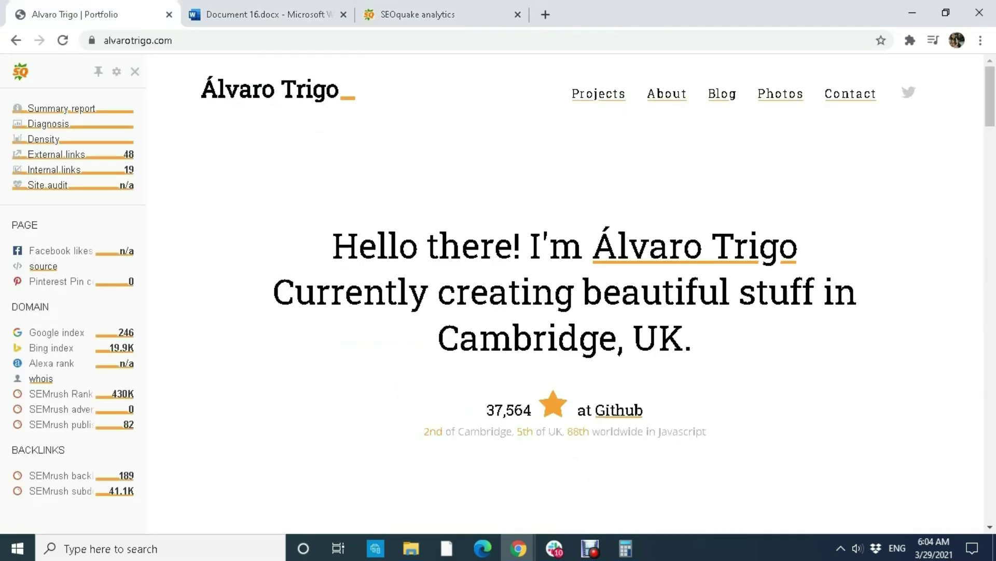
drag(265, 14, 420, 14)
click(96, 14)
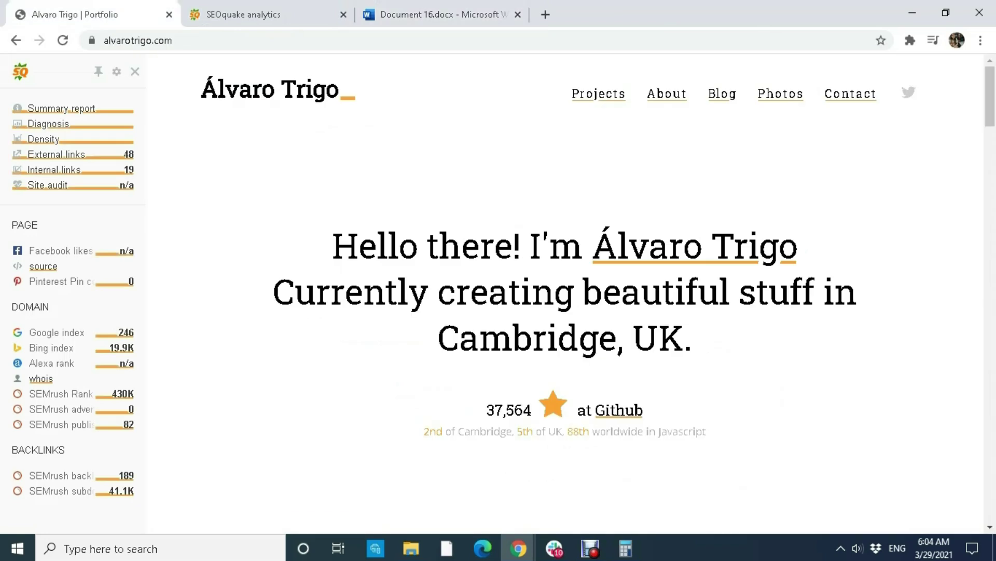
scroll(565, 293, down, 15)
scroll(564, 293, down, 10)
key(Home)
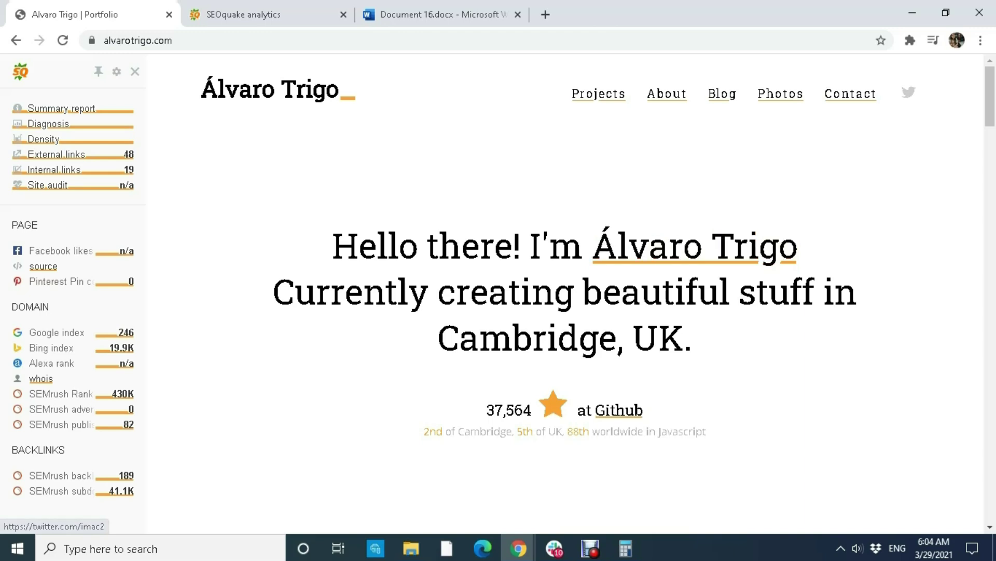
- Examine the first meta keywords in the SEOquake summary report, from the developer's name through "portfolio", "blog", "website" and "fullpage"
click(233, 15)
click(94, 15)
click(249, 15)
drag(279, 256, 352, 256)
click(303, 257)
click(298, 256)
click(250, 257)
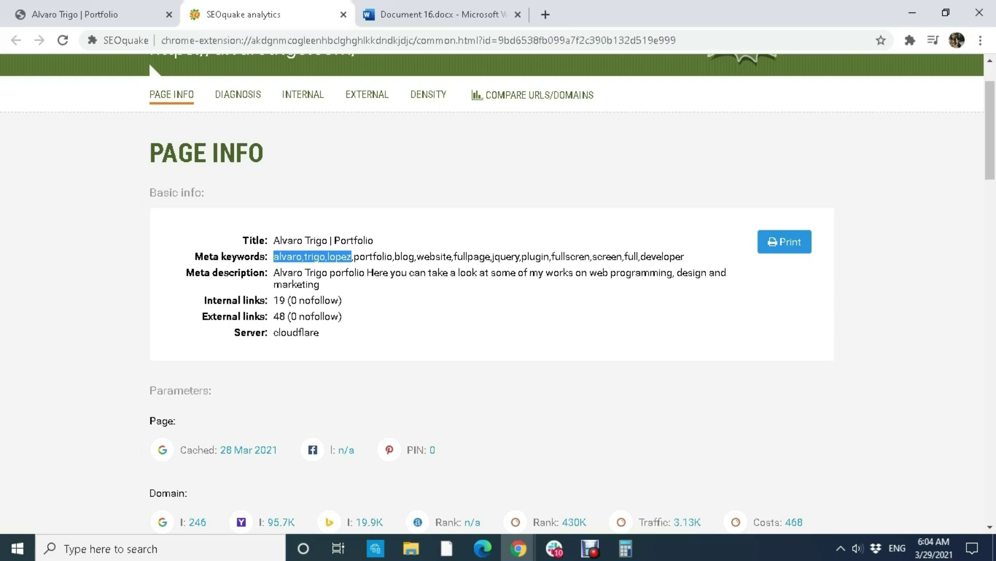
click(352, 257)
drag(360, 257, 415, 257)
mouse_move(447, 258)
mouse_down()
mouse_move(456, 269)
mouse_move(485, 257)
mouse_move(454, 257)
mouse_up()
click(455, 270)
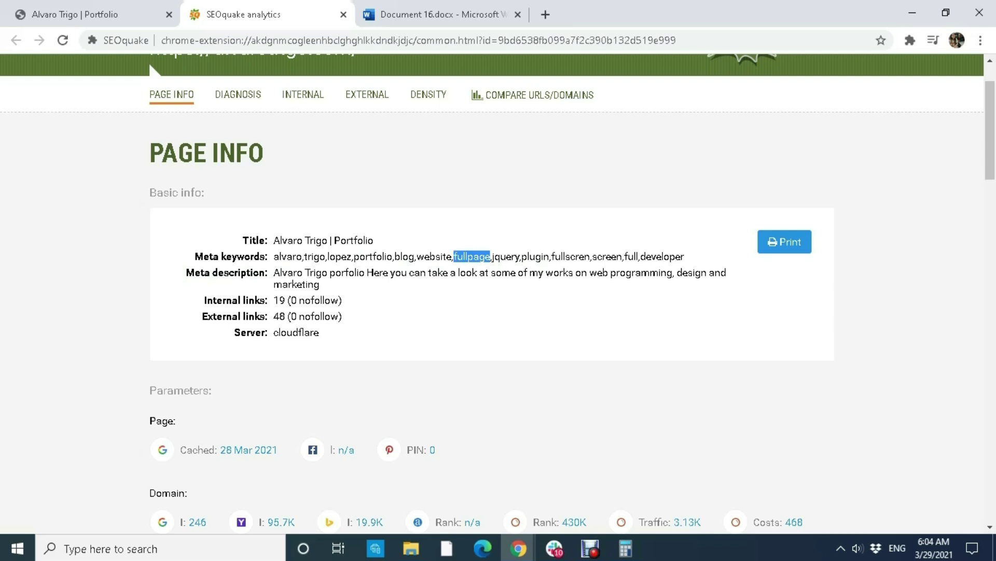
- Examine the remaining meta keywords, from "jquery" to "developer", and the meta description in the basic info
drag(492, 258, 680, 257)
click(529, 270)
click(554, 269)
click(636, 258)
click(681, 258)
drag(293, 273, 428, 274)
drag(425, 273, 428, 273)
- Review the report's parameters and the repeats and density of the keyword "create" in the keywords density table
scroll(427, 272, down, 15)
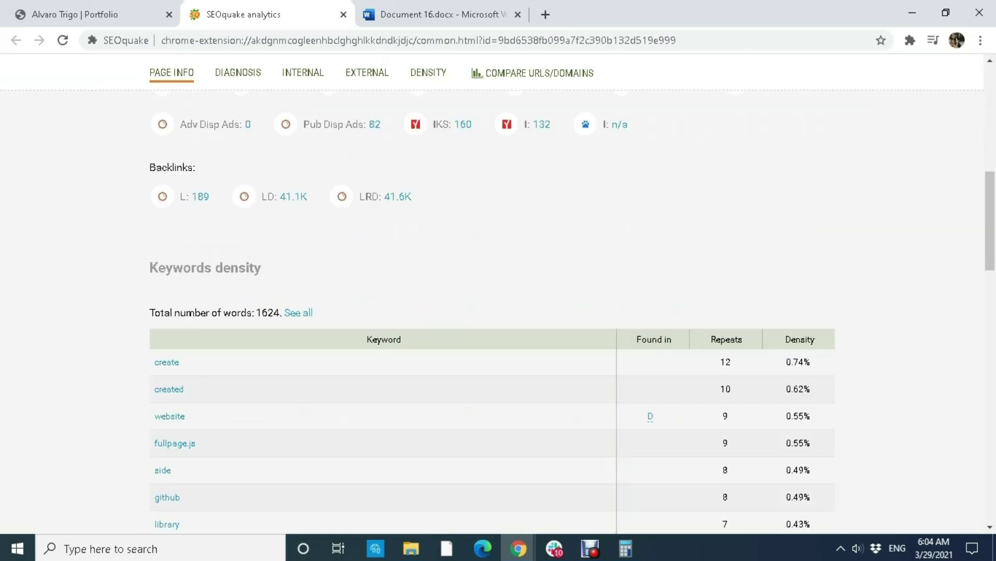
scroll(492, 311, up, 8)
scroll(492, 312, down, 1)
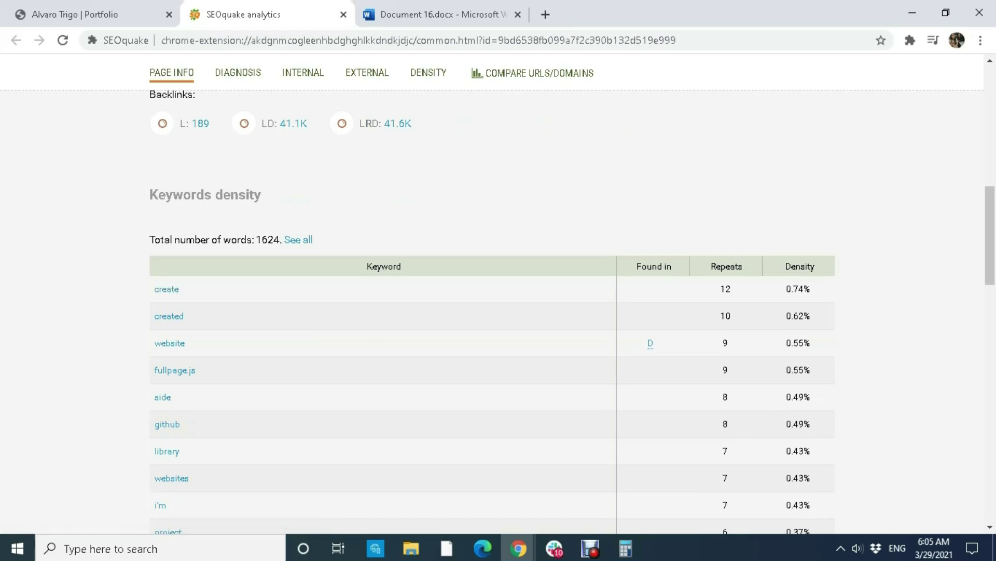
double_click(725, 290)
drag(811, 289, 794, 289)
scroll(498, 293, up, 12)
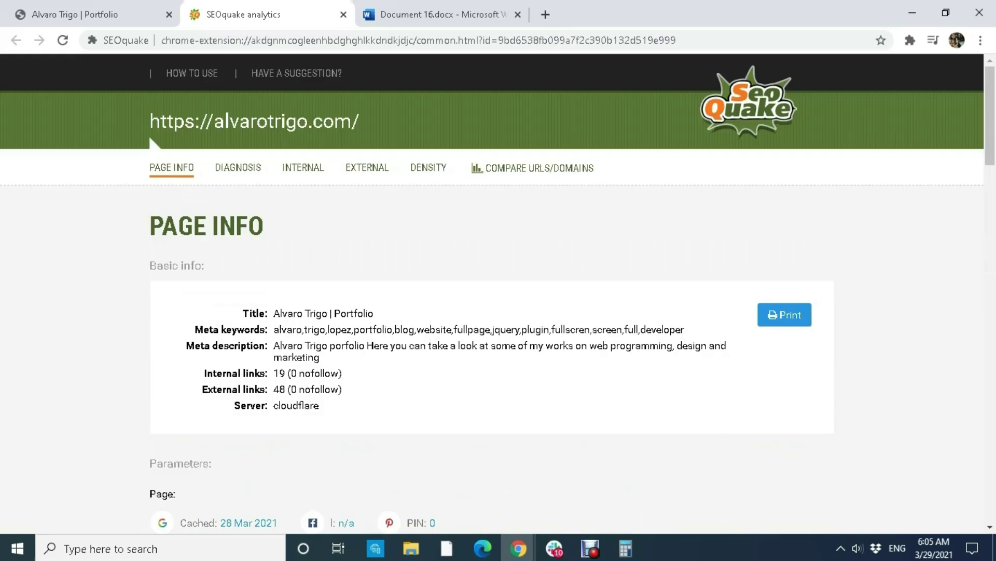
- Open the site's Diagnosis report and examine the URL check in the page analysis
click(238, 167)
scroll(239, 167, down, 2)
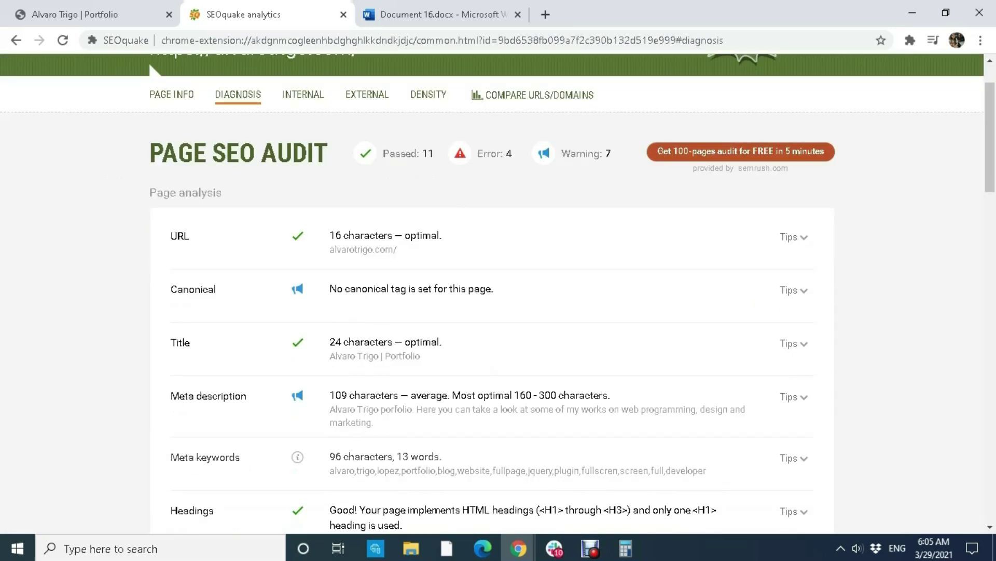
mouse_move(344, 236)
mouse_down()
mouse_move(411, 237)
mouse_move(343, 236)
mouse_move(336, 250)
mouse_move(399, 251)
mouse_move(323, 237)
mouse_move(398, 250)
mouse_move(349, 251)
mouse_up()
click(363, 247)
click(332, 244)
click(400, 250)
click(351, 250)
mouse_move(397, 250)
mouse_down()
mouse_move(335, 250)
mouse_move(399, 250)
mouse_up()
click(335, 250)
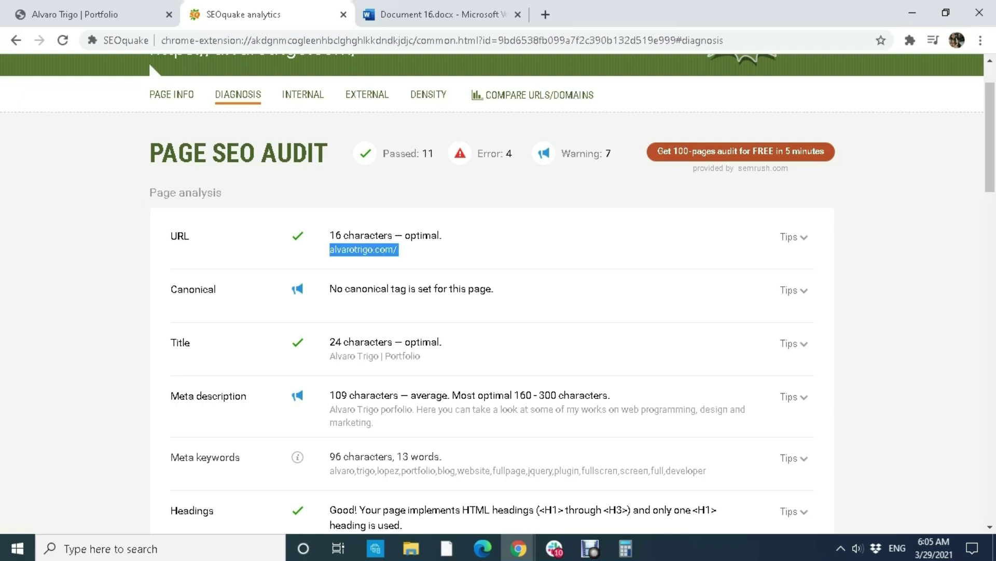
click(399, 250)
- Examine the Title check in the page analysis, including its character length and the title text
scroll(492, 312, down, 1)
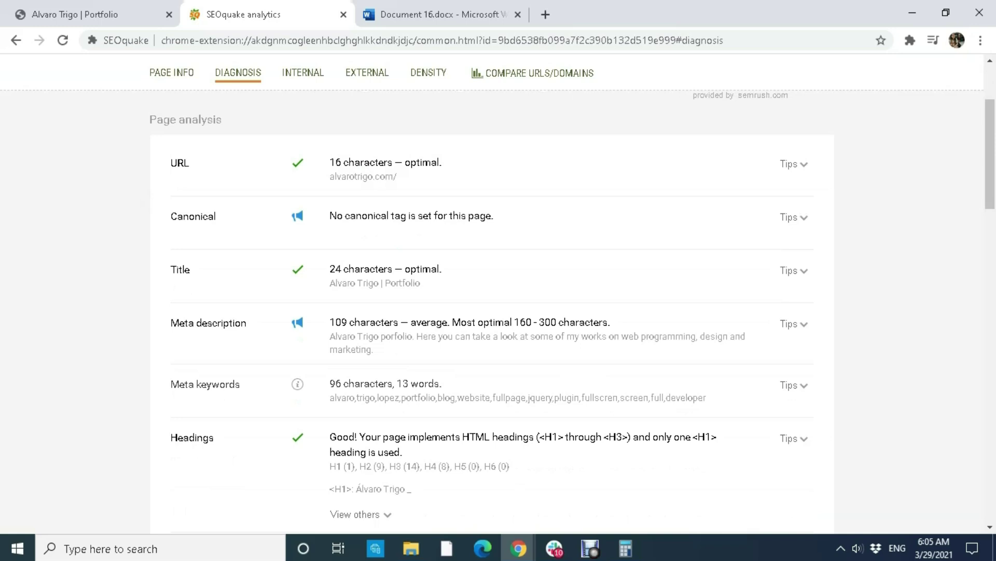
drag(395, 269, 426, 285)
click(427, 285)
mouse_move(330, 269)
mouse_down()
mouse_move(396, 284)
mouse_move(330, 269)
mouse_move(330, 284)
mouse_up()
click(397, 284)
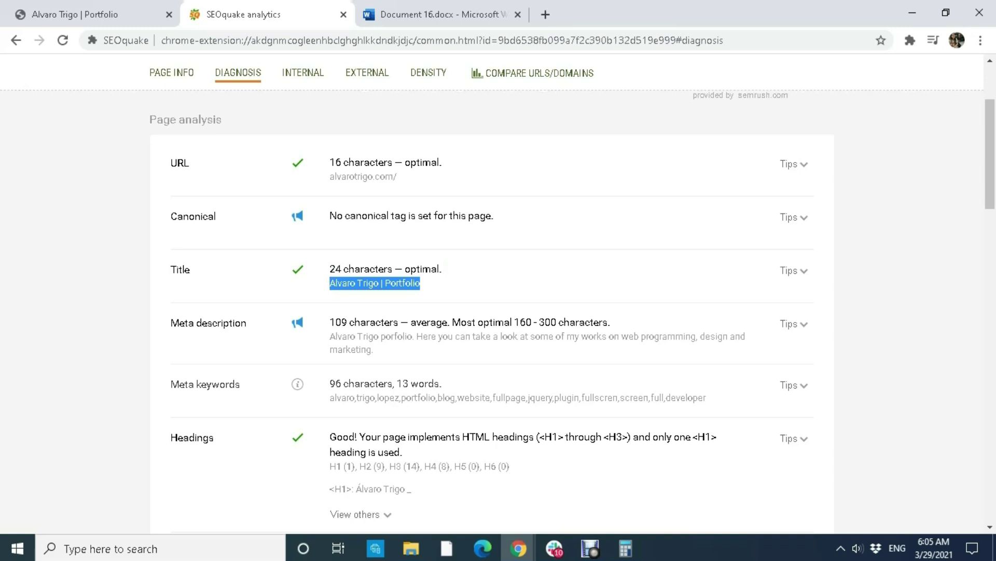
triple_click(342, 283)
- Compare the meta description's character count with the recommended optimal range in the page analysis
drag(330, 322, 370, 322)
double_click(369, 322)
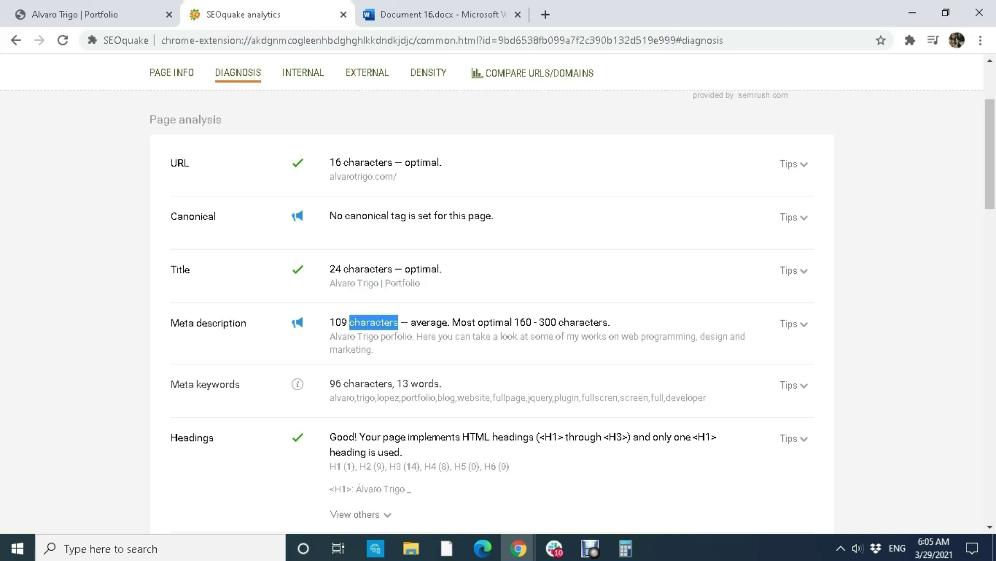
click(373, 322)
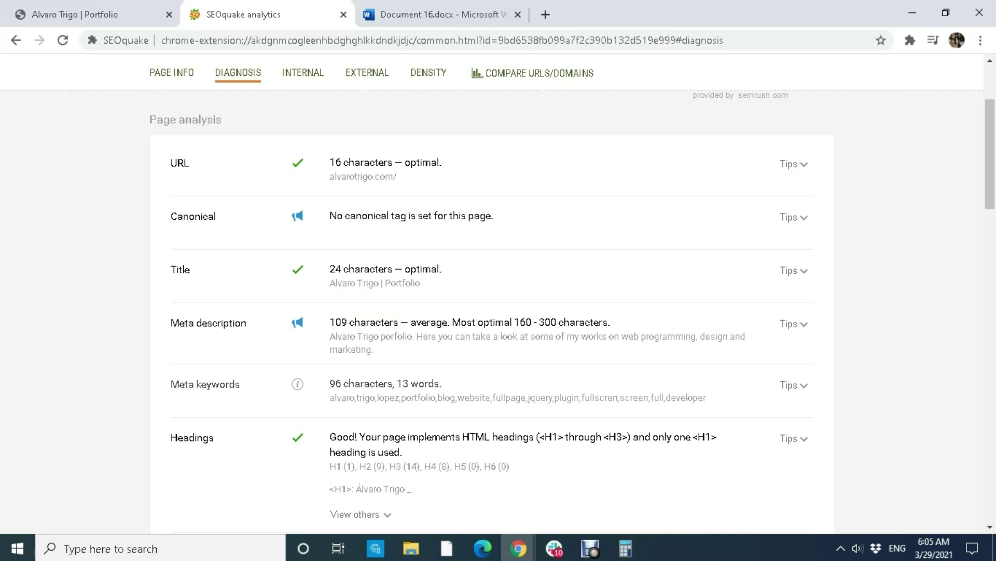
drag(330, 322, 398, 322)
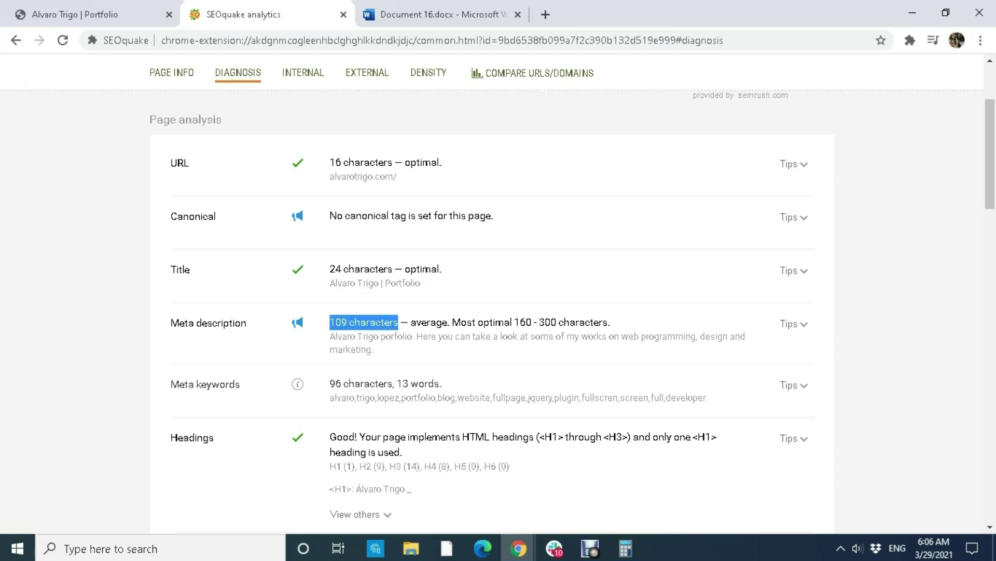
drag(515, 322, 611, 322)
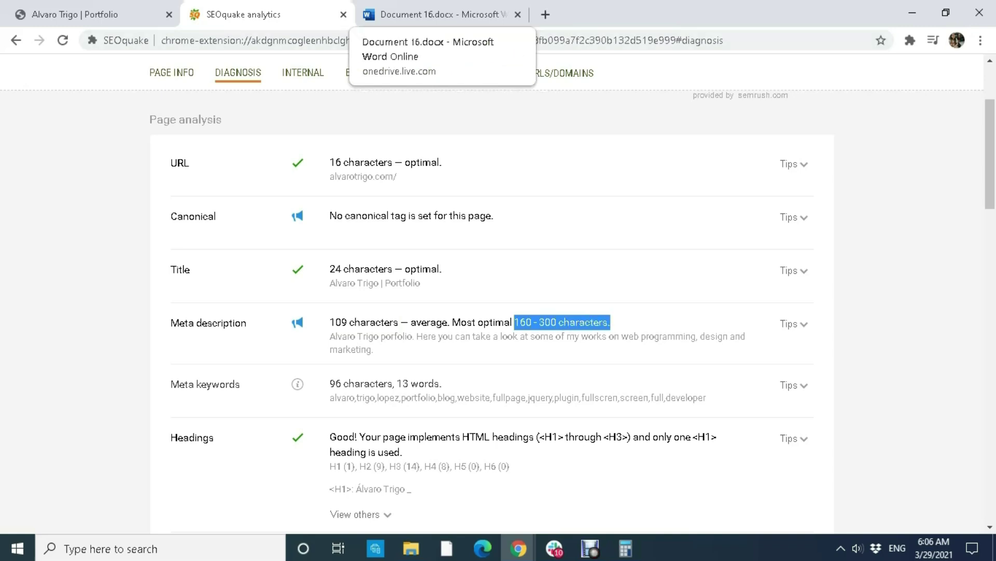
- Switch to the Word document and review the website content note about improving the meta description
click(436, 14)
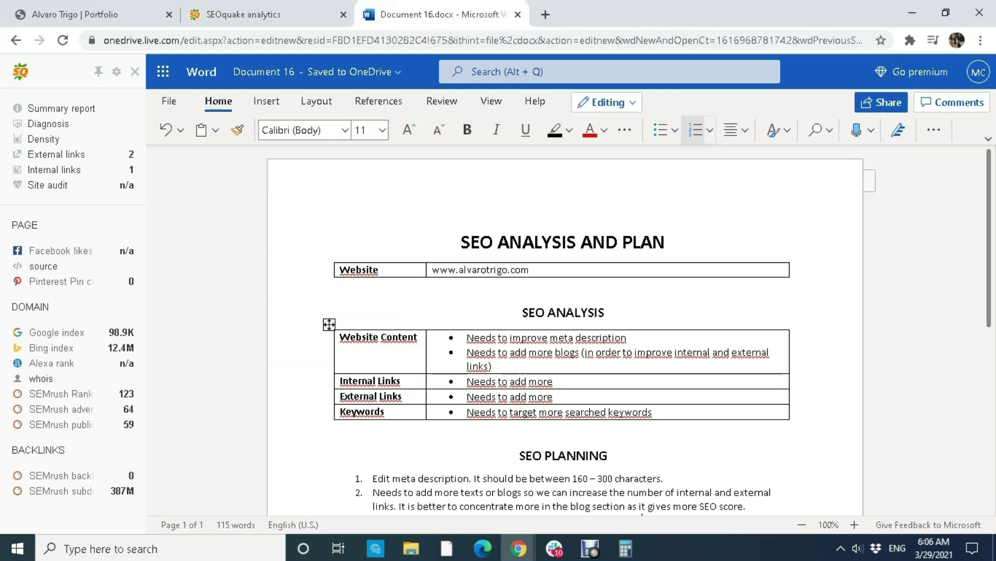
drag(492, 338, 628, 338)
click(626, 338)
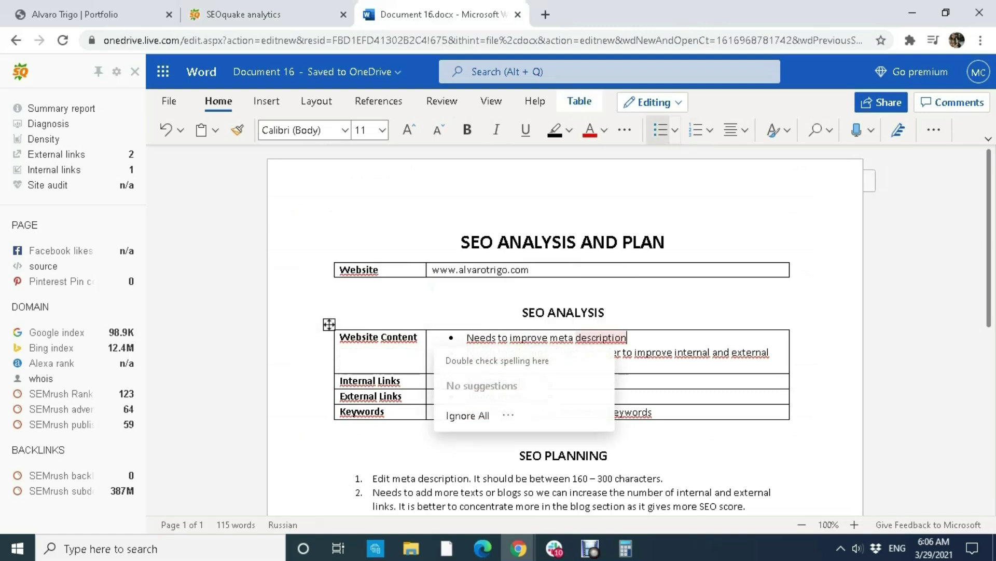
- Return to the SEOquake Diagnosis report and examine the Headings check, including the counts for H1 through H4
key(ctrl+shift+Tab)
scroll(492, 311, down, 2)
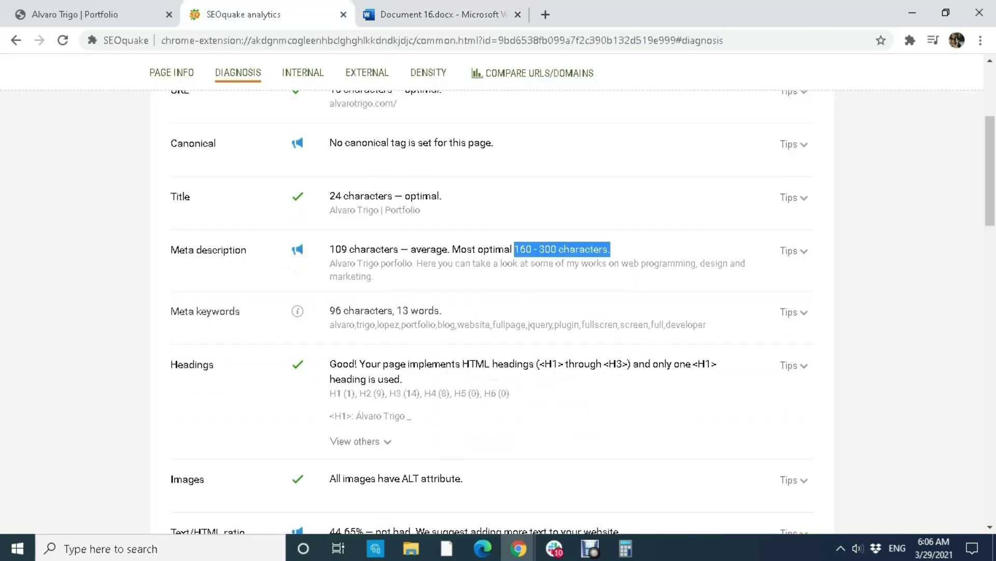
scroll(492, 312, down, 2)
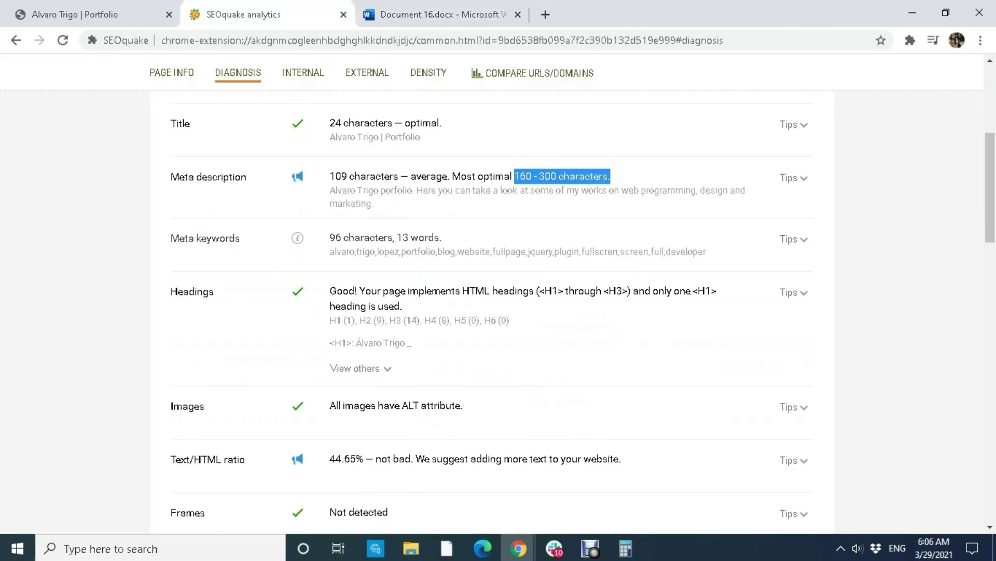
click(611, 177)
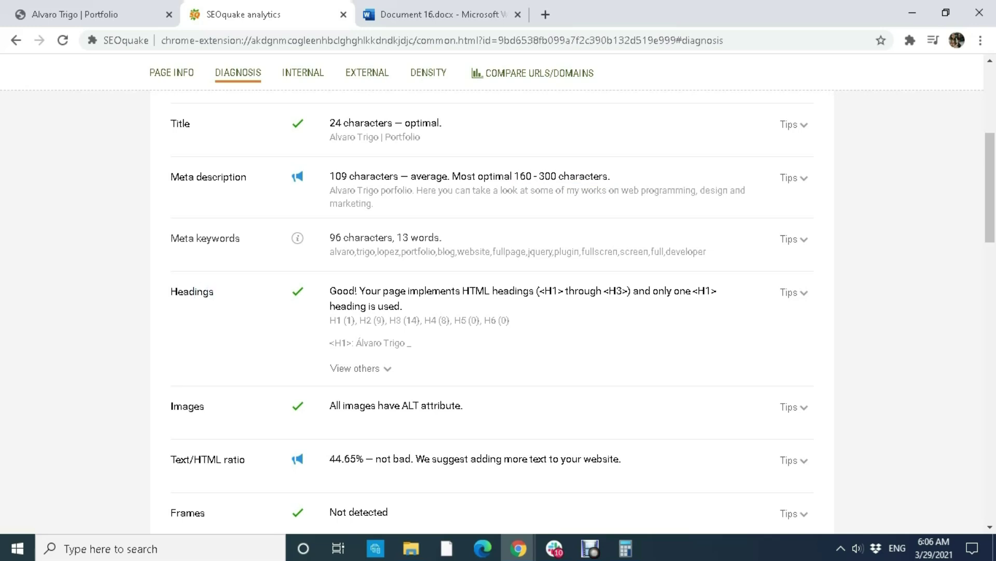
drag(377, 292, 403, 306)
click(403, 307)
scroll(492, 312, down, 2)
mouse_move(329, 248)
mouse_down()
mouse_move(355, 270)
mouse_move(357, 247)
mouse_move(330, 247)
mouse_up()
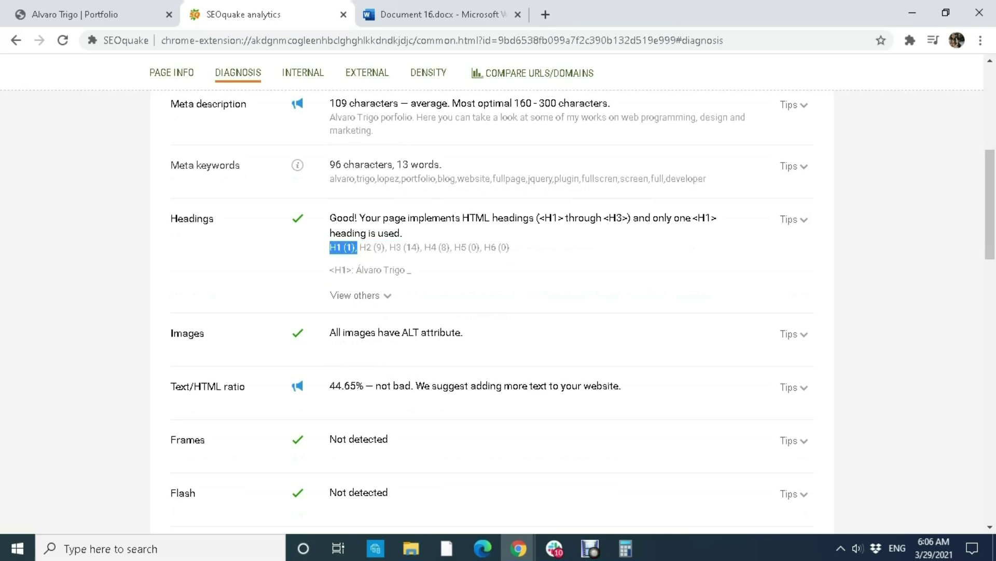
drag(359, 247, 423, 247)
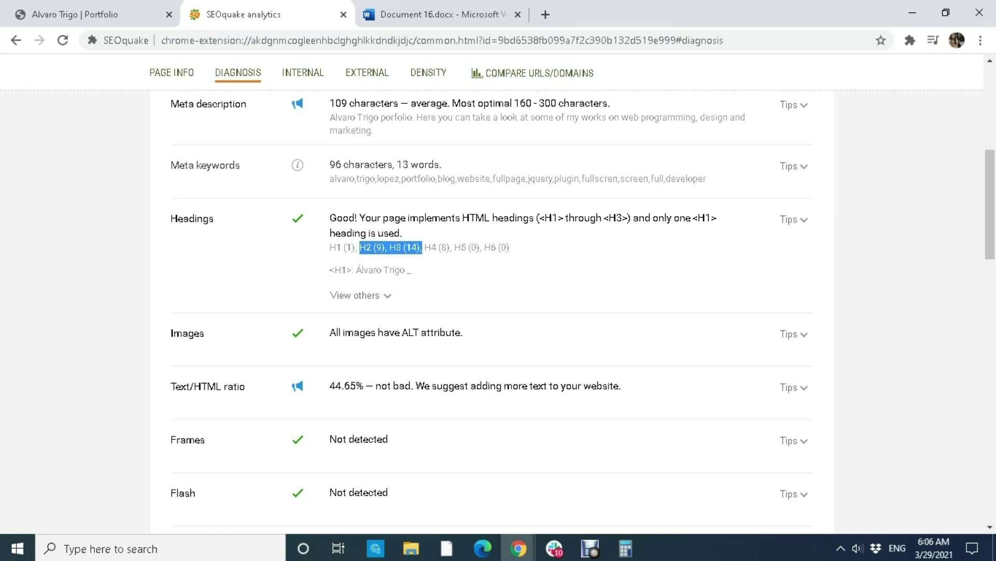
drag(359, 247, 431, 247)
click(431, 247)
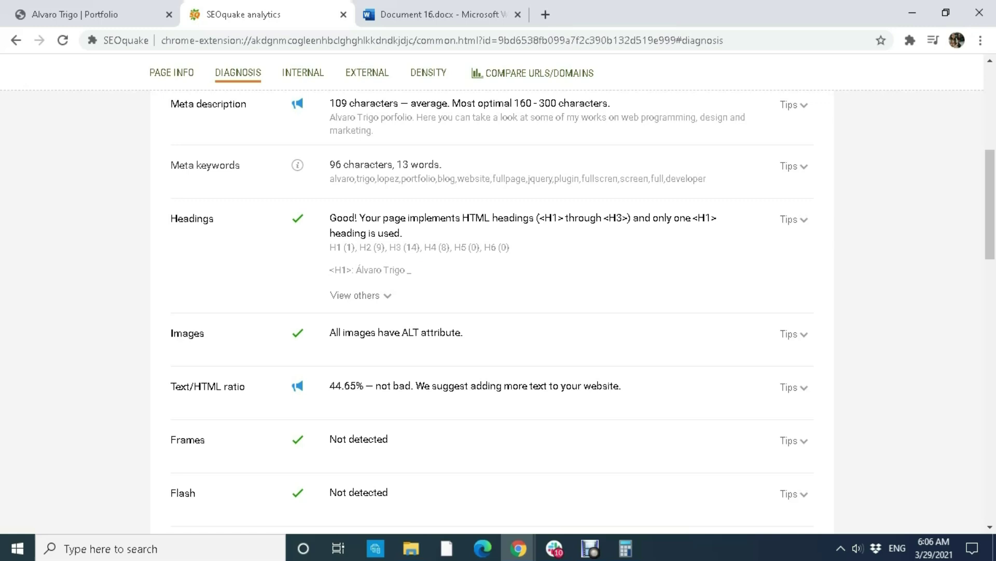
mouse_move(395, 218)
mouse_down()
mouse_move(680, 218)
mouse_move(404, 234)
mouse_up()
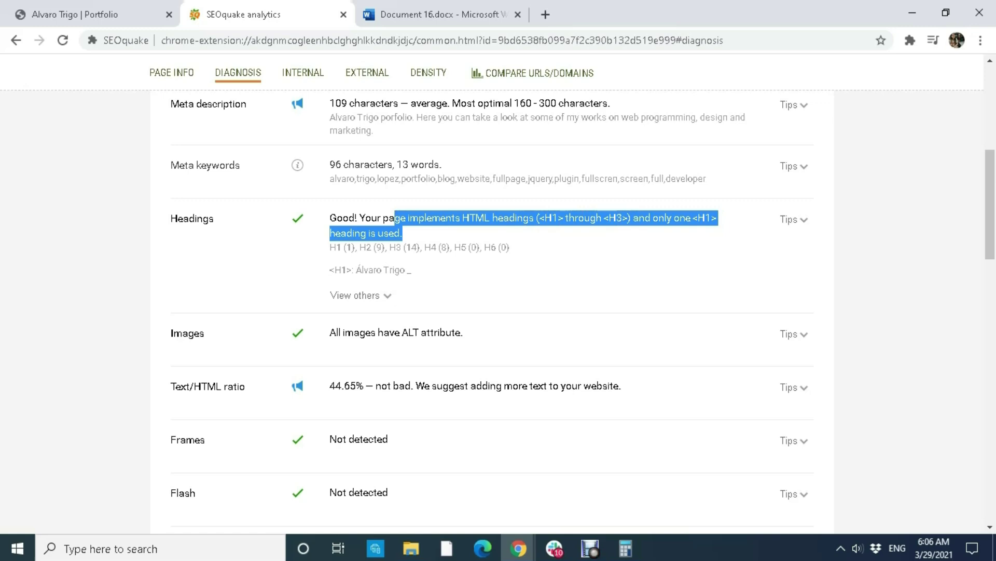
- Check the Images ALT attribute result, and read the tip explaining the Text/HTML ratio
scroll(492, 312, down, 3)
drag(344, 186, 464, 187)
click(464, 188)
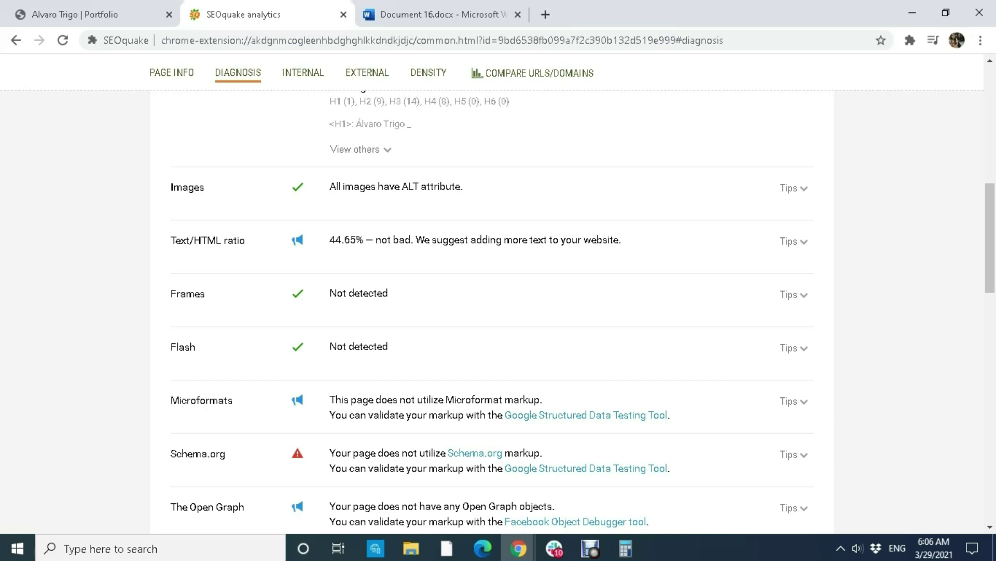
click(794, 242)
click(794, 242)
click(794, 242)
drag(708, 275, 742, 275)
mouse_move(767, 275)
mouse_down()
mouse_move(636, 275)
mouse_move(755, 275)
mouse_move(742, 298)
mouse_move(681, 286)
mouse_move(776, 286)
mouse_up()
drag(778, 286, 718, 286)
drag(718, 286, 744, 334)
click(744, 298)
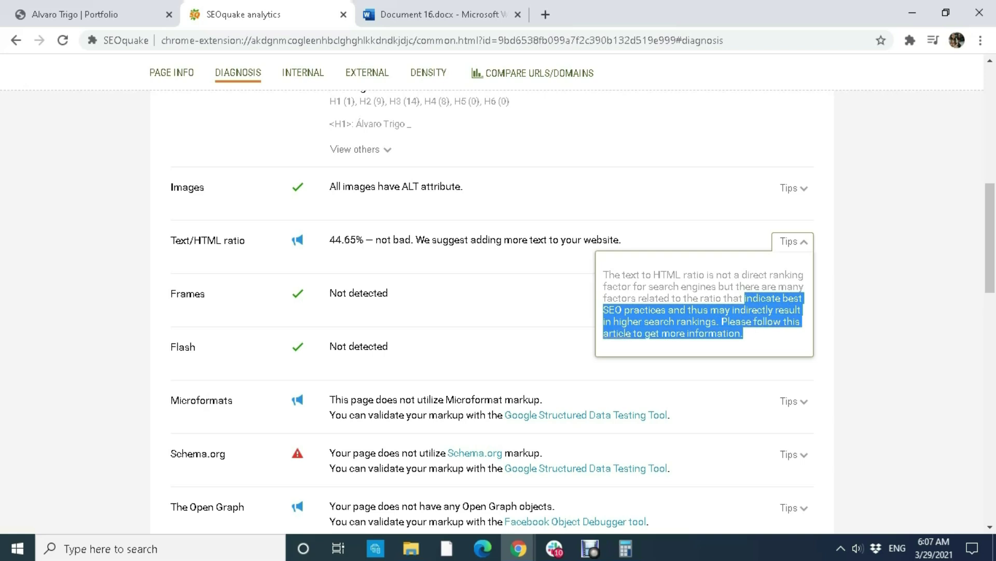
click(745, 335)
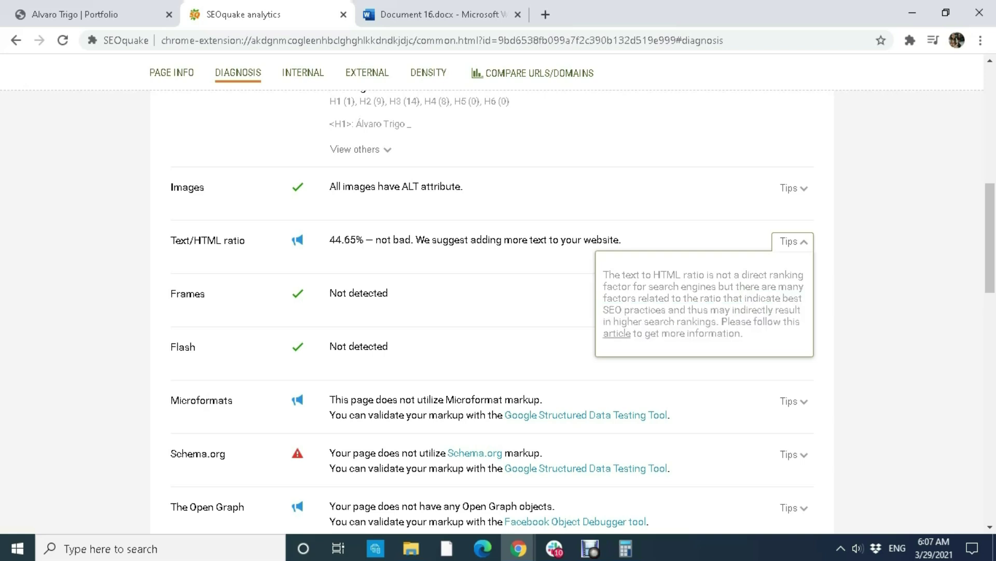
- Look over the remaining page analysis checks and the mobile compliance section of the Diagnosis report
scroll(492, 311, down, 1)
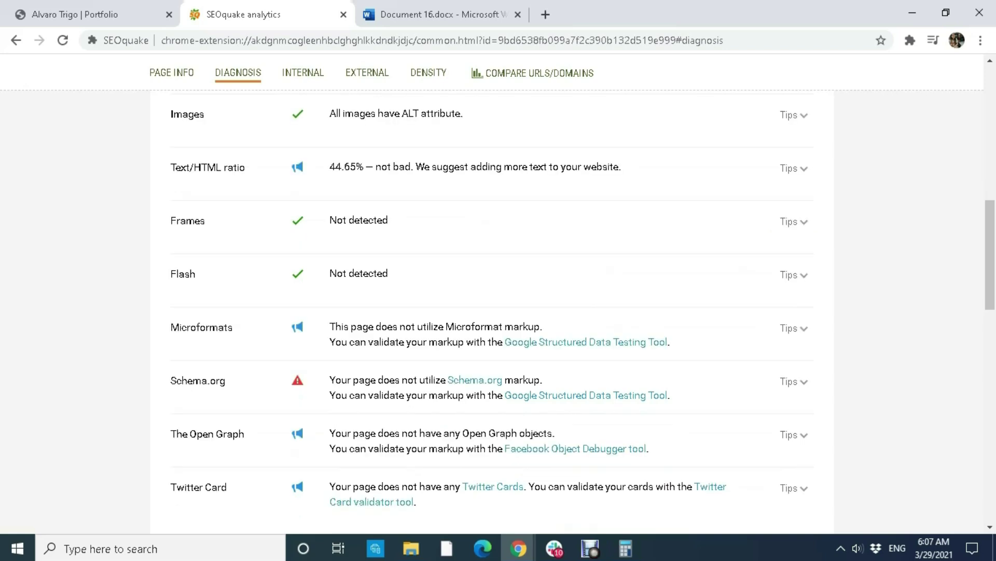
scroll(492, 311, down, 3)
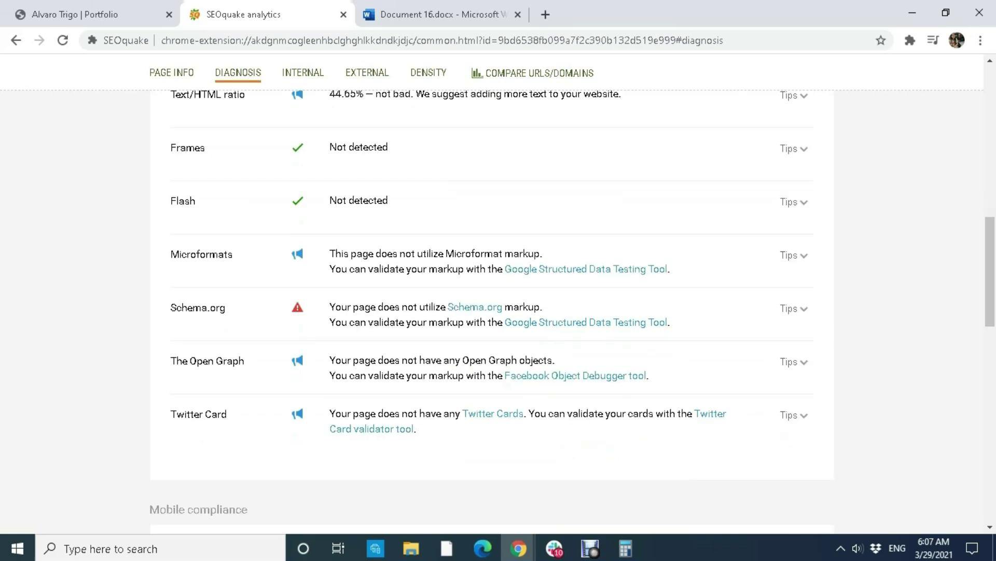
scroll(492, 311, down, 2)
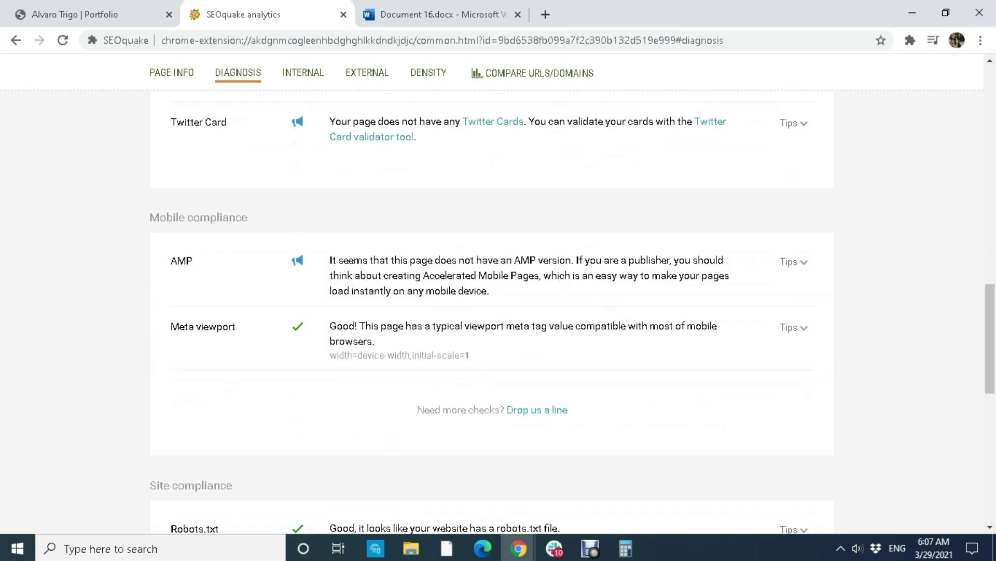
- Examine the Meta viewport result and the Site compliance checks in the Diagnosis report
drag(170, 326, 289, 328)
click(290, 333)
drag(171, 326, 236, 327)
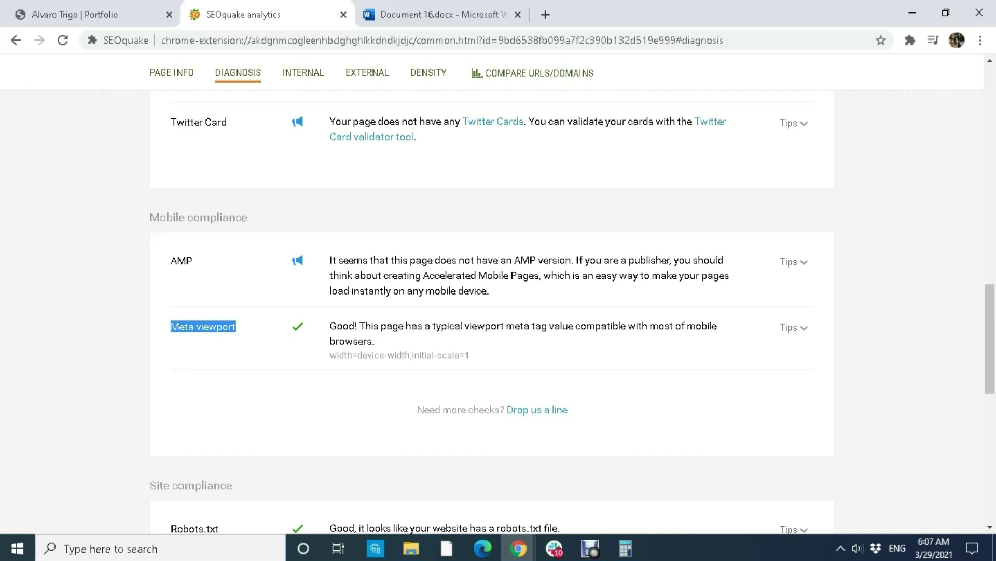
scroll(492, 311, down, 8)
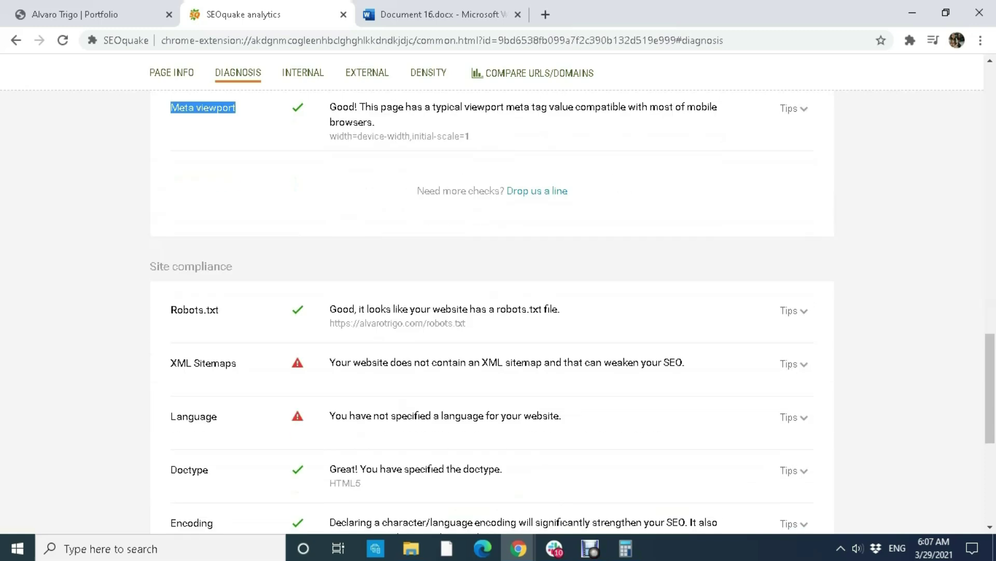
scroll(492, 311, down, 2)
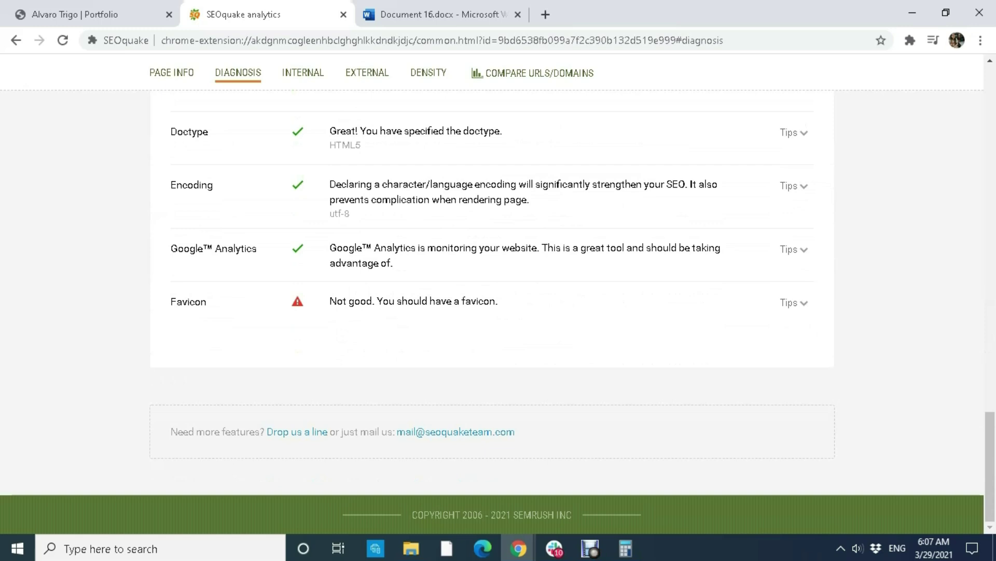
scroll(492, 312, up, 20)
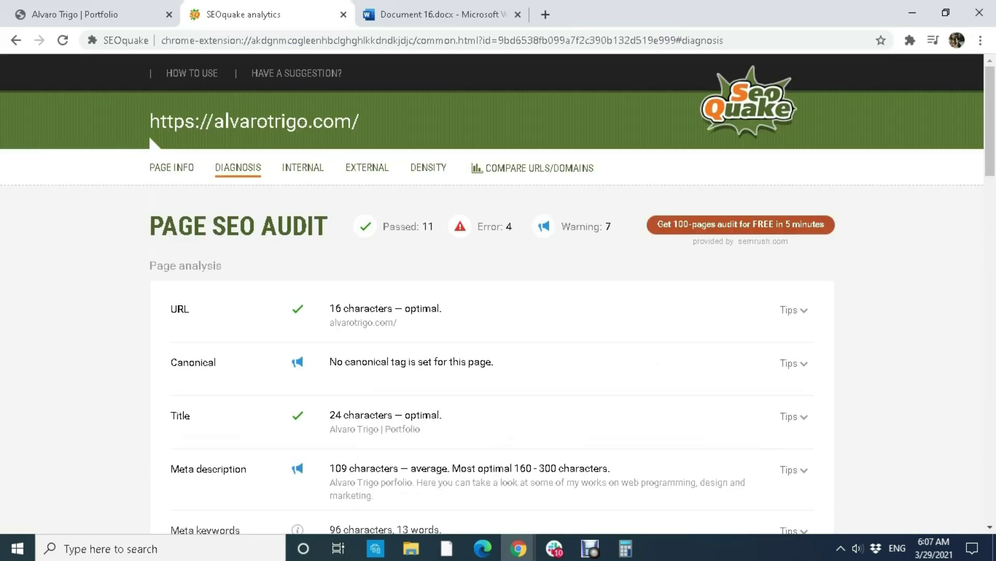
- Open the Internal links report for the portfolio site and review the listed URLs
click(303, 168)
scroll(492, 312, down, 3)
scroll(492, 311, down, 2)
scroll(492, 311, up, 3)
scroll(161, 372, up, 2)
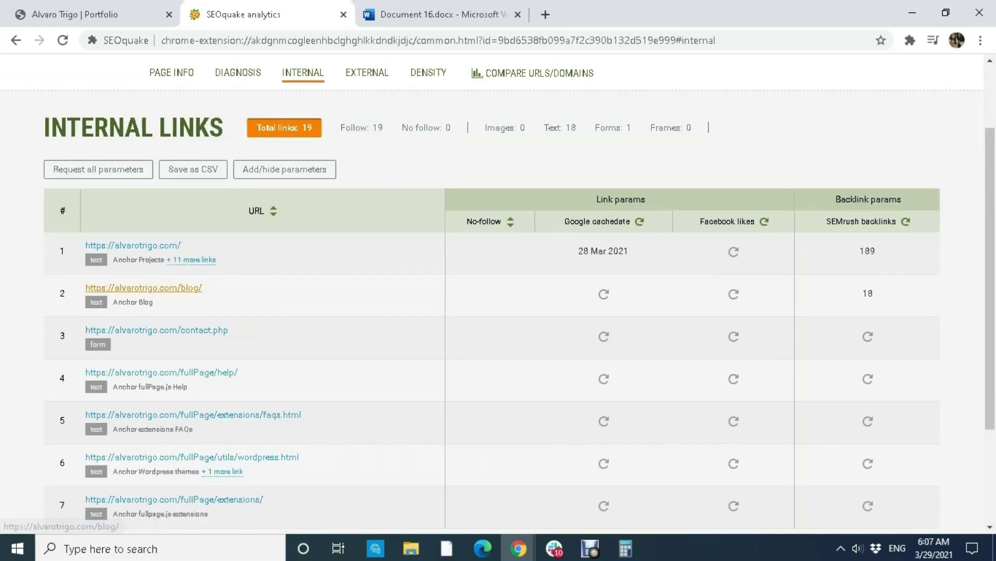
- Open the External links report and look through the full list of outbound links
click(367, 73)
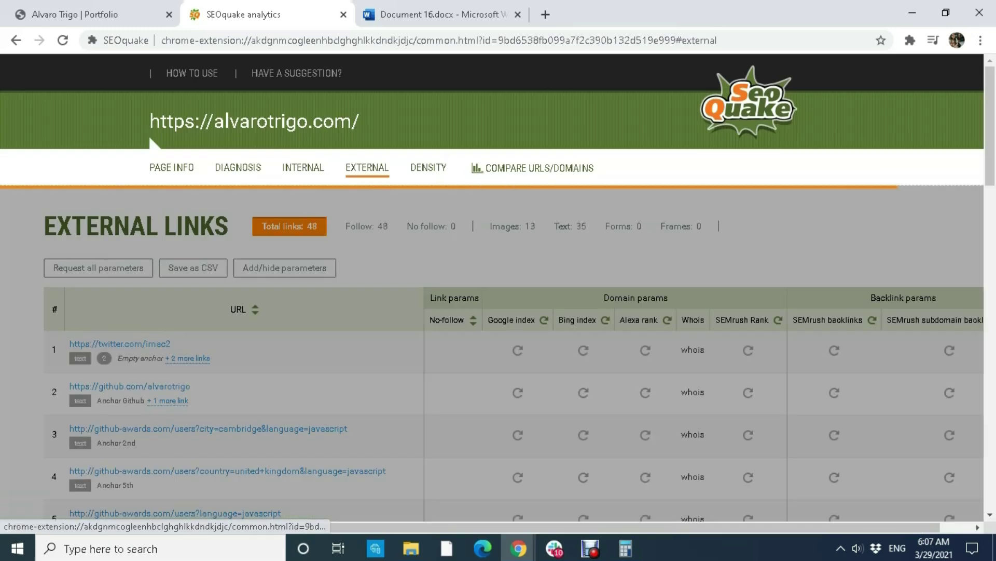
scroll(514, 306, down, 15)
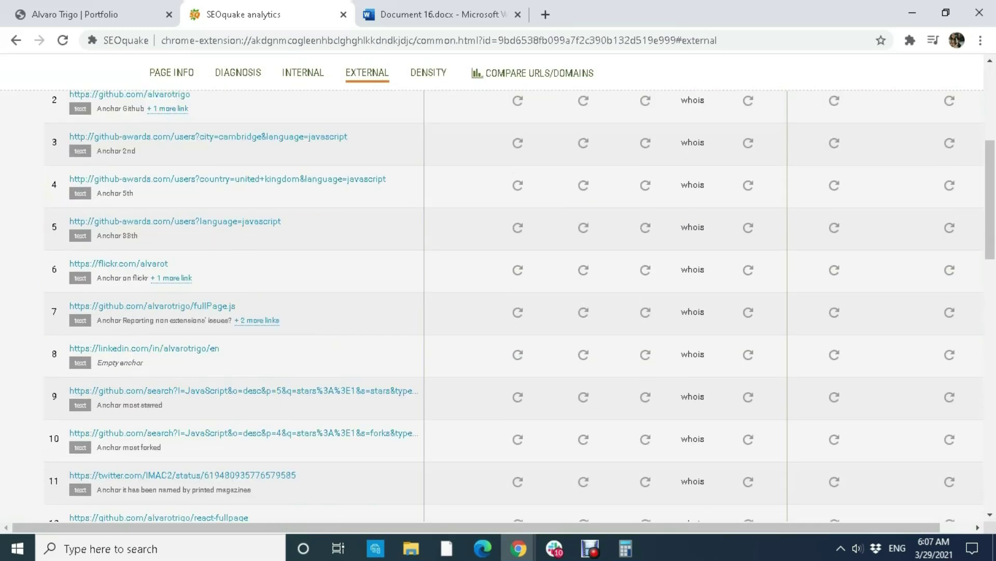
scroll(514, 306, down, 7)
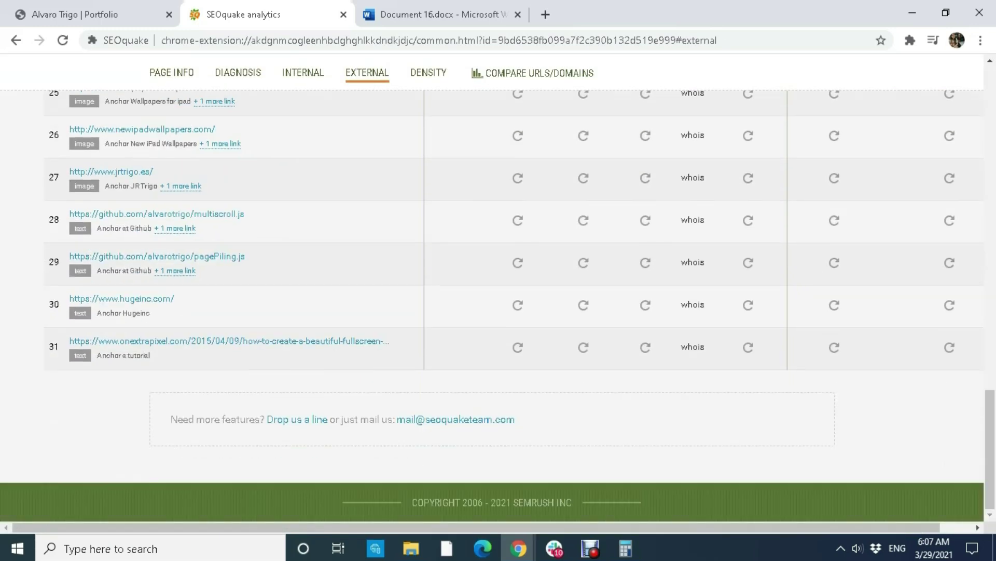
scroll(514, 306, up, 20)
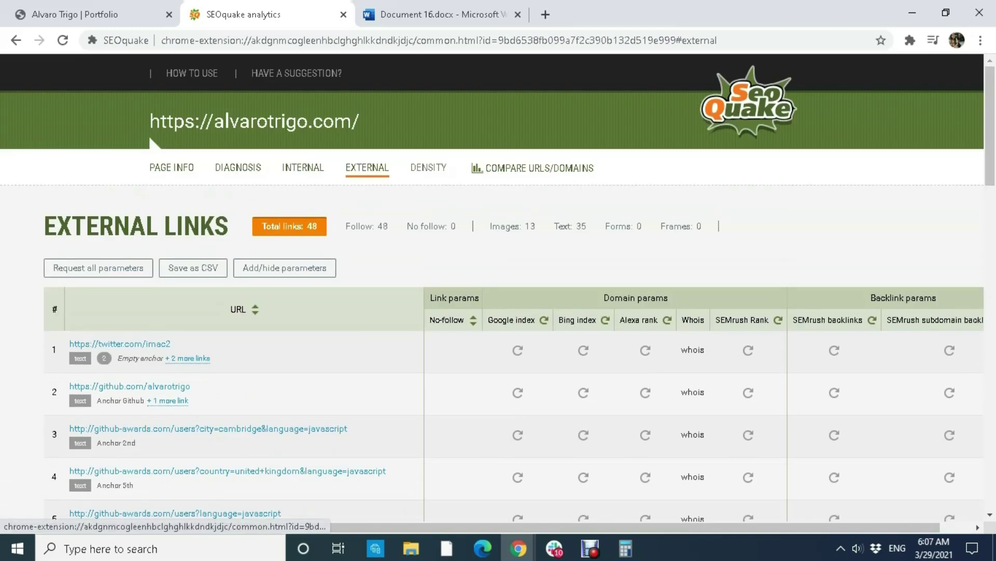
- Open the keyword Density report and review the most repeated single words
click(428, 167)
scroll(428, 167, down, 1)
scroll(499, 293, up, 1)
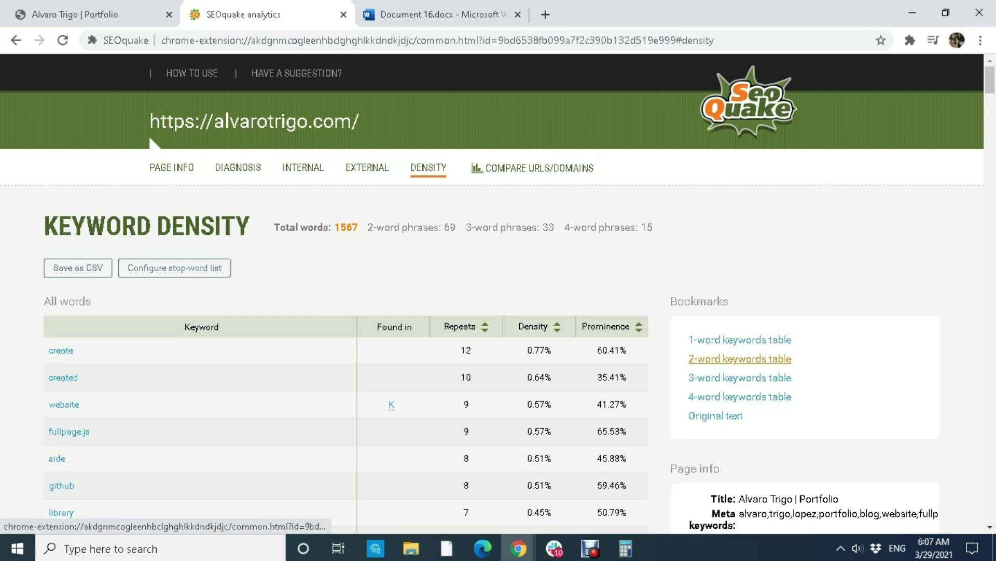
- Go to the 2-word keywords table and compare its phrases with the single-word list above it
click(740, 358)
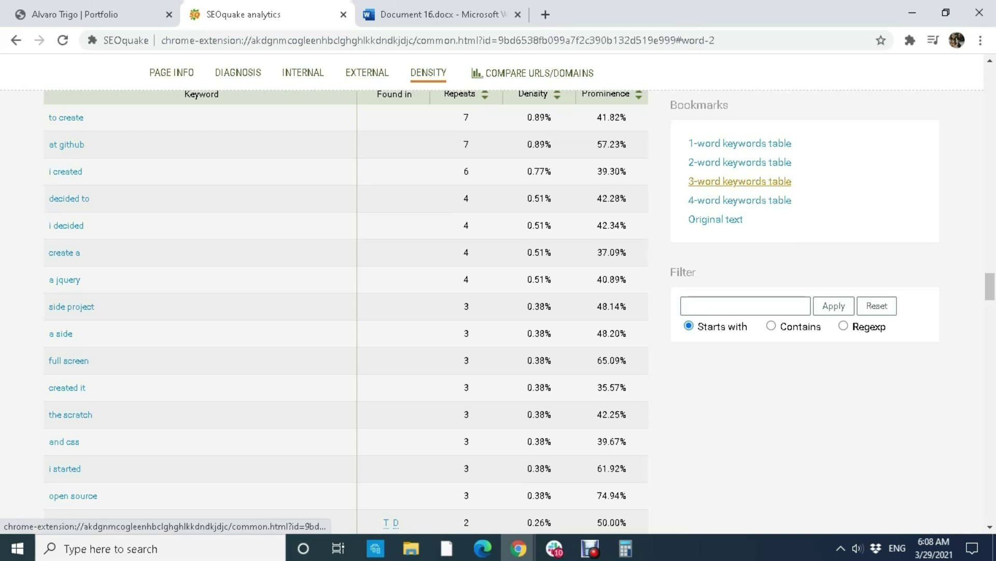
scroll(64, 253, up, 4)
scroll(346, 311, up, 20)
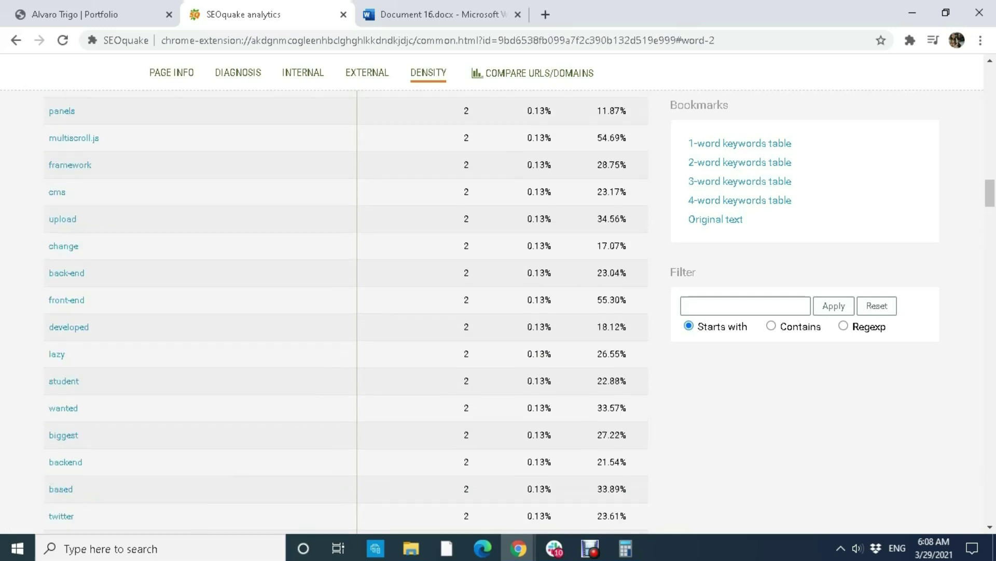
scroll(346, 311, up, 20)
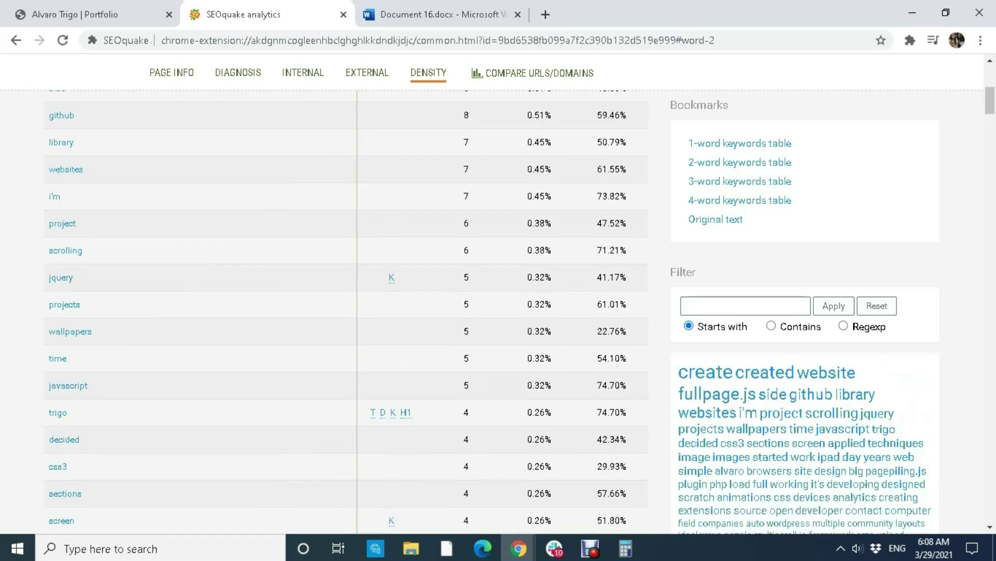
scroll(347, 311, down, 20)
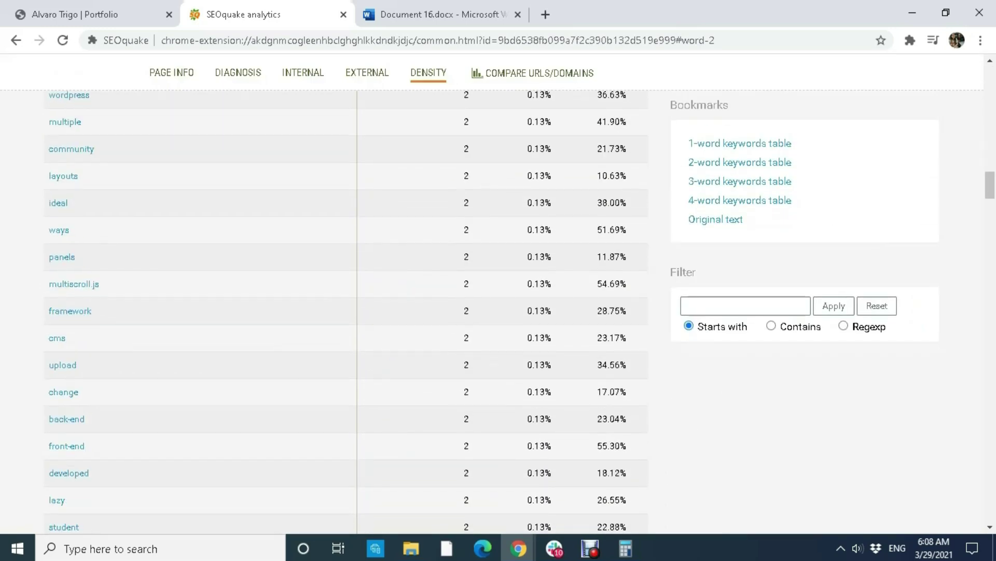
scroll(346, 312, down, 6)
click(740, 162)
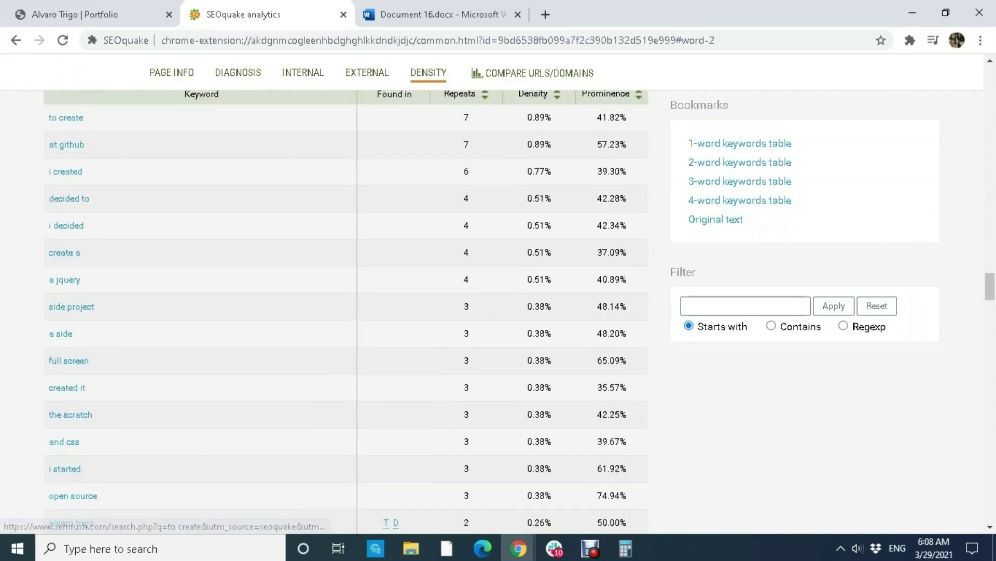
- Review the 3-word keywords table and the 4-word keywords table of the Density report
click(740, 181)
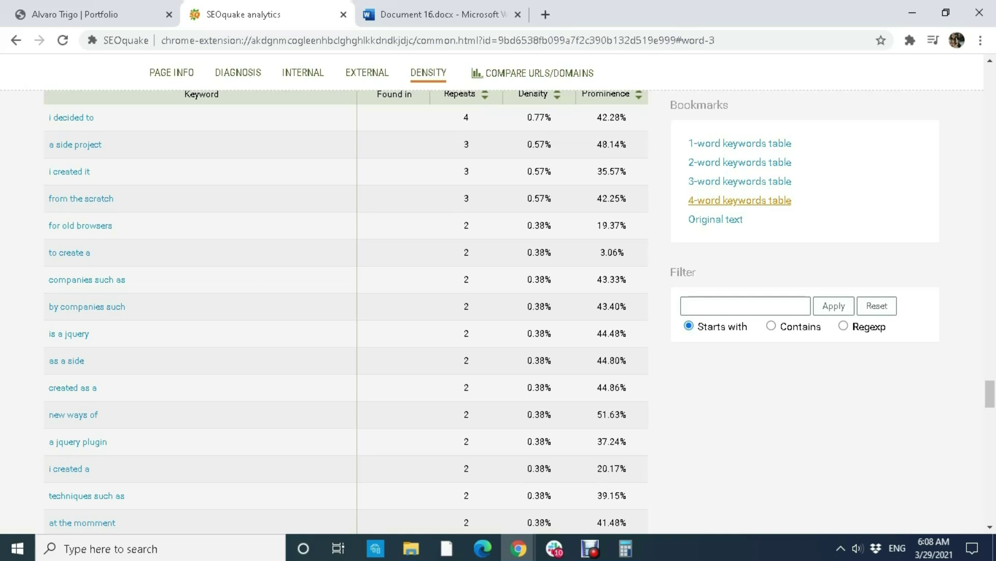
click(740, 201)
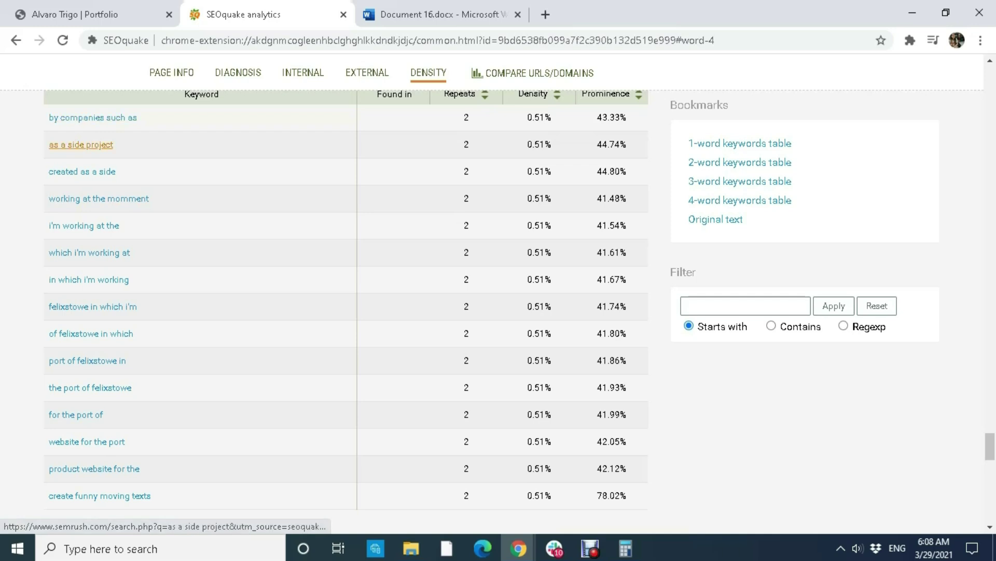
- Read the opening part of the page's original text beneath the 4-word phrases
scroll(88, 387, down, 2)
scroll(88, 387, down, 5)
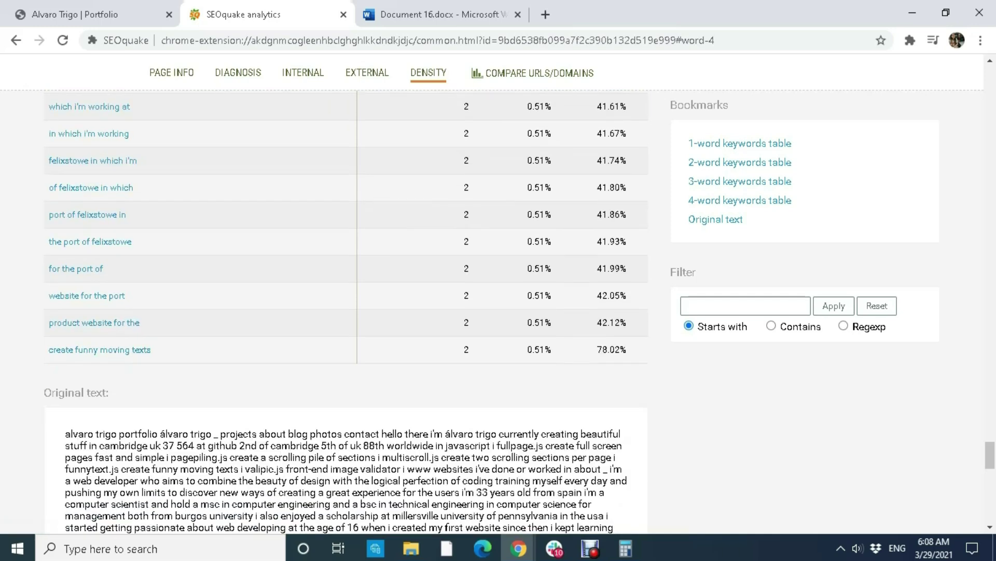
drag(87, 288, 448, 335)
double_click(175, 288)
scroll(448, 335, down, 1)
scroll(345, 312, down, 15)
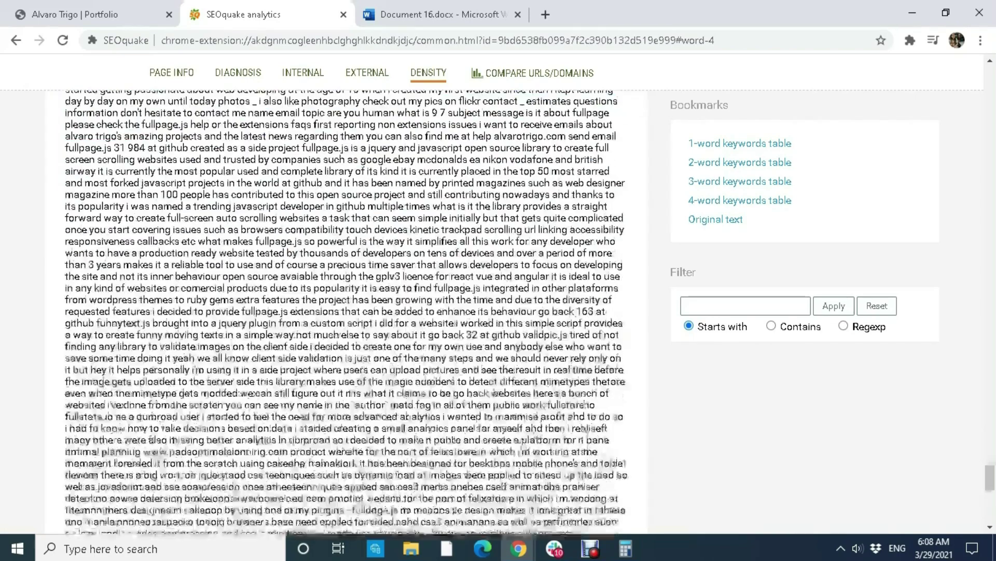
scroll(345, 312, up, 12)
scroll(345, 311, up, 4)
click(241, 303)
drag(241, 304, 478, 385)
click(478, 385)
- Skim the remaining original text, and go back up to the 2-word phrases table
scroll(345, 312, down, 10)
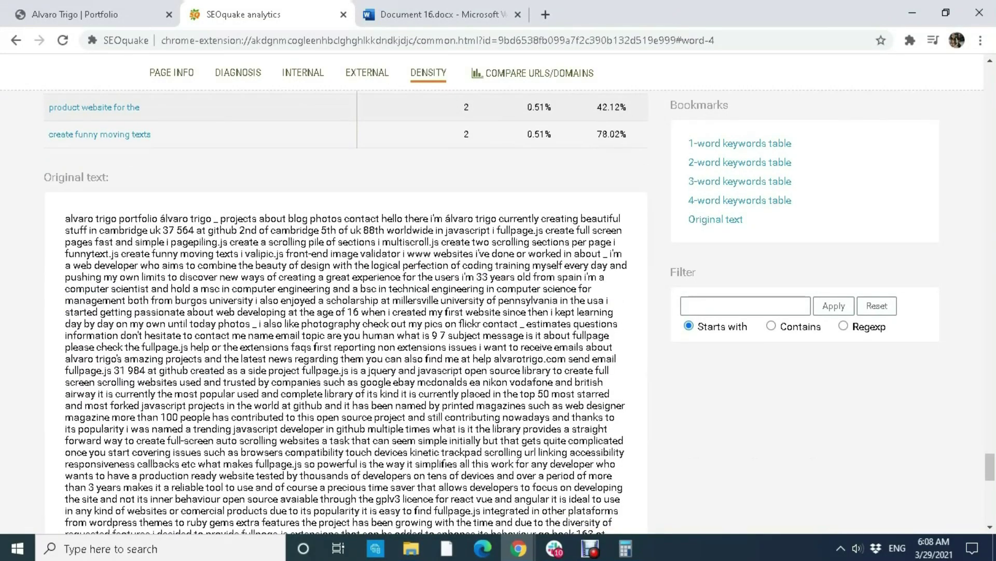
scroll(345, 312, down, 6)
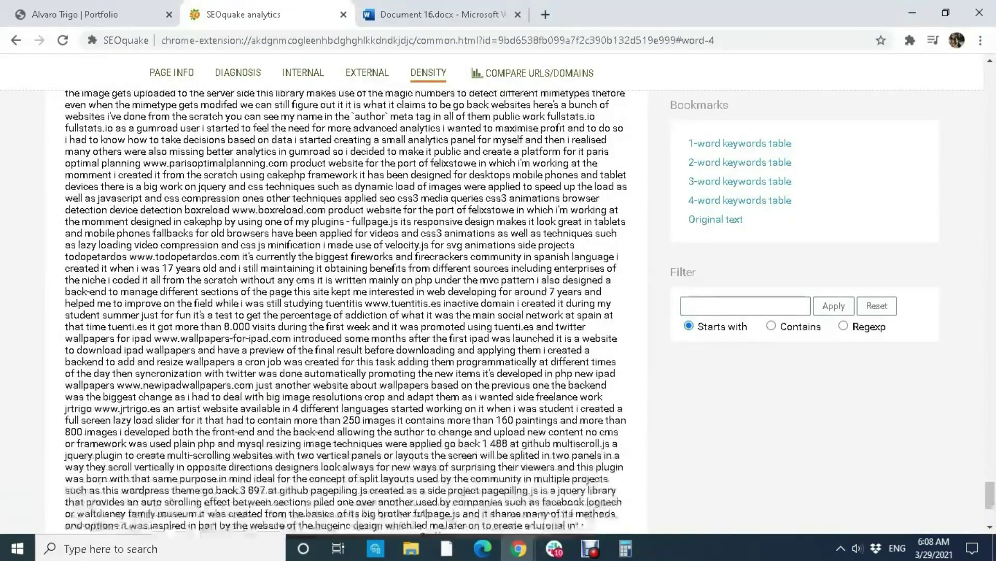
drag(86, 341, 363, 294)
drag(86, 341, 121, 305)
click(121, 306)
scroll(121, 306, up, 12)
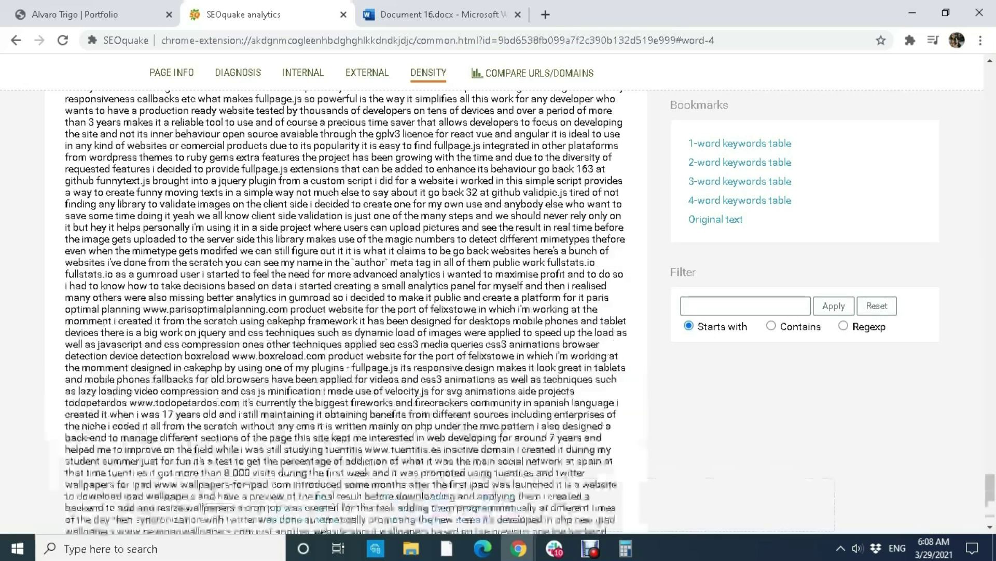
scroll(345, 311, up, 10)
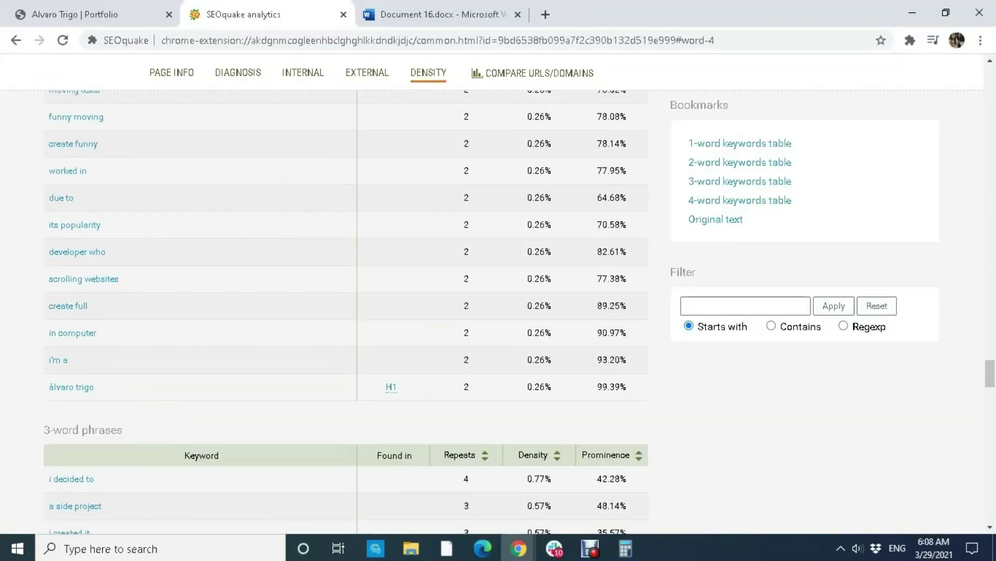
scroll(345, 312, up, 5)
- Check the Word document's note about adding more blogs against the site's Internal and External links reports in SEOquake
click(436, 14)
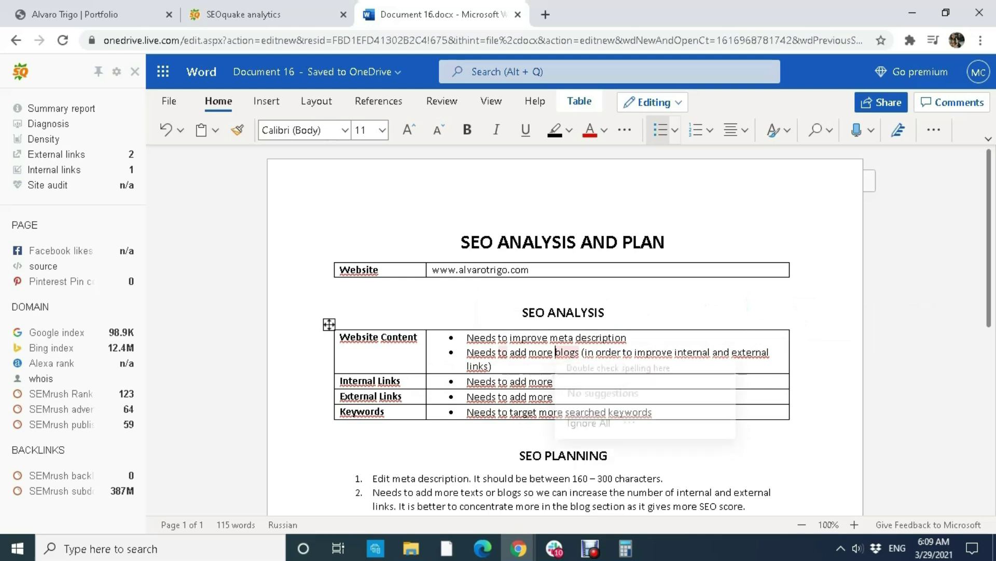
click(506, 353)
click(244, 14)
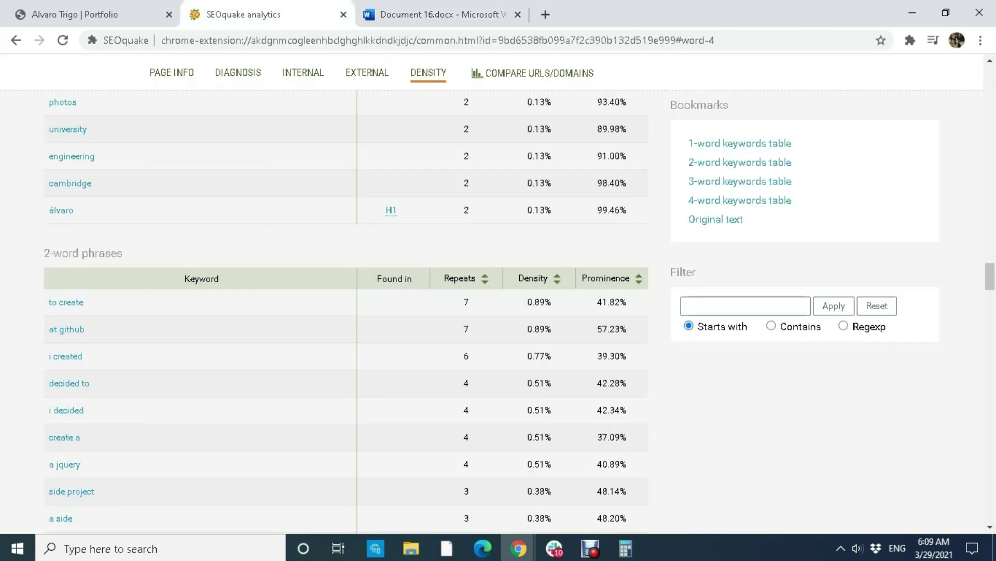
click(302, 72)
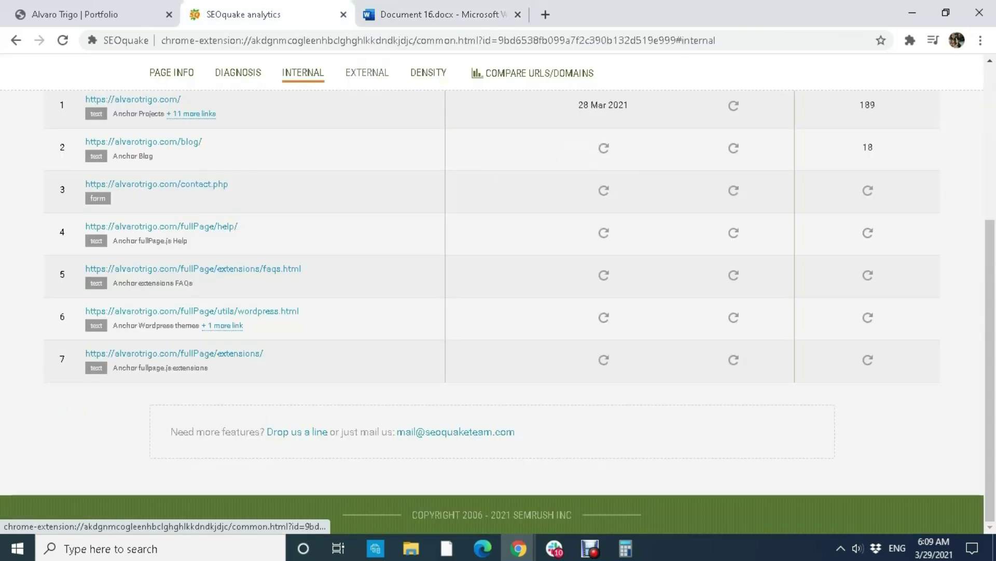
click(436, 14)
drag(474, 353, 557, 353)
click(566, 352)
click(244, 14)
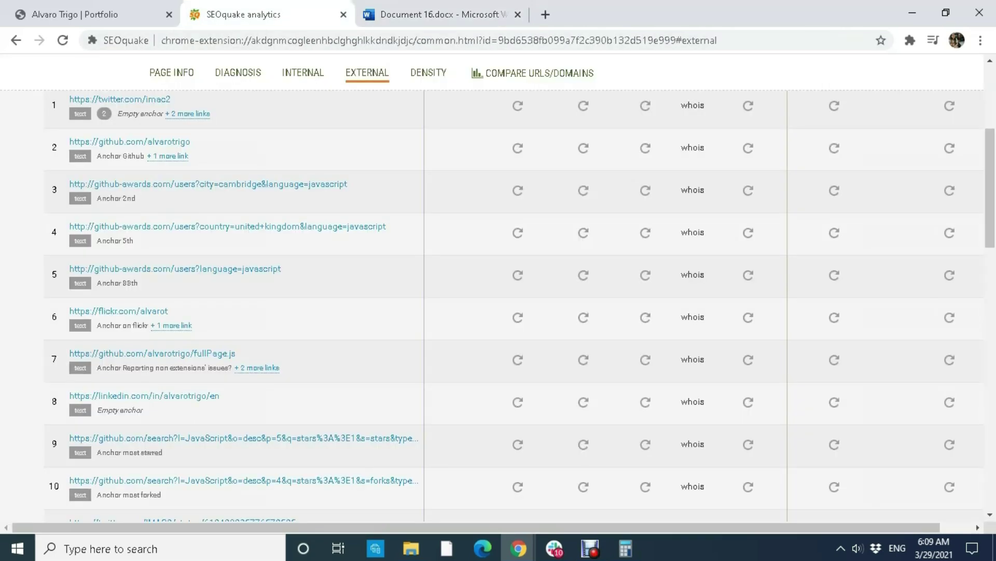
- Switch to the portfolio site, open its Blog page, and look over the listed posts
click(89, 14)
click(723, 93)
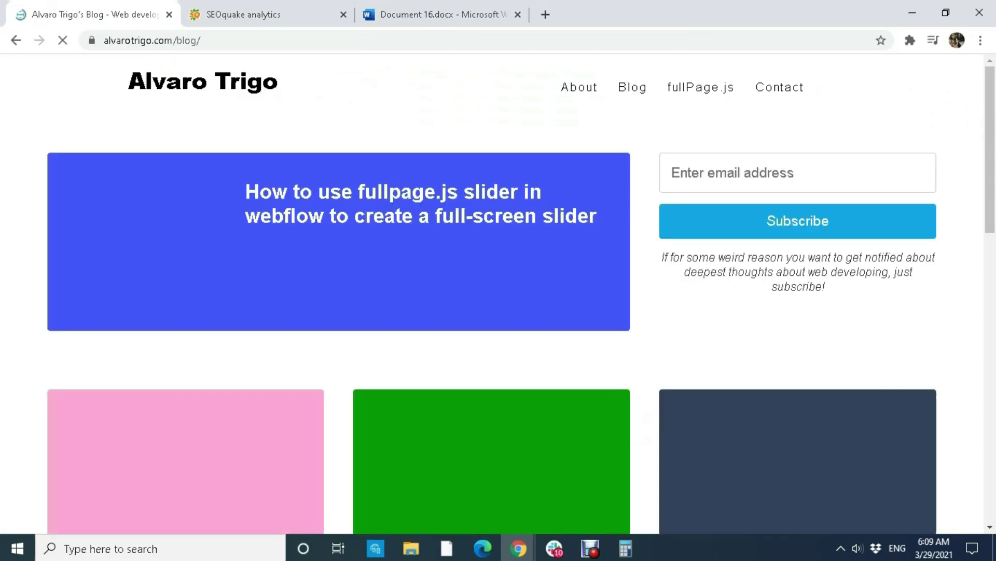
scroll(564, 291, down, 20)
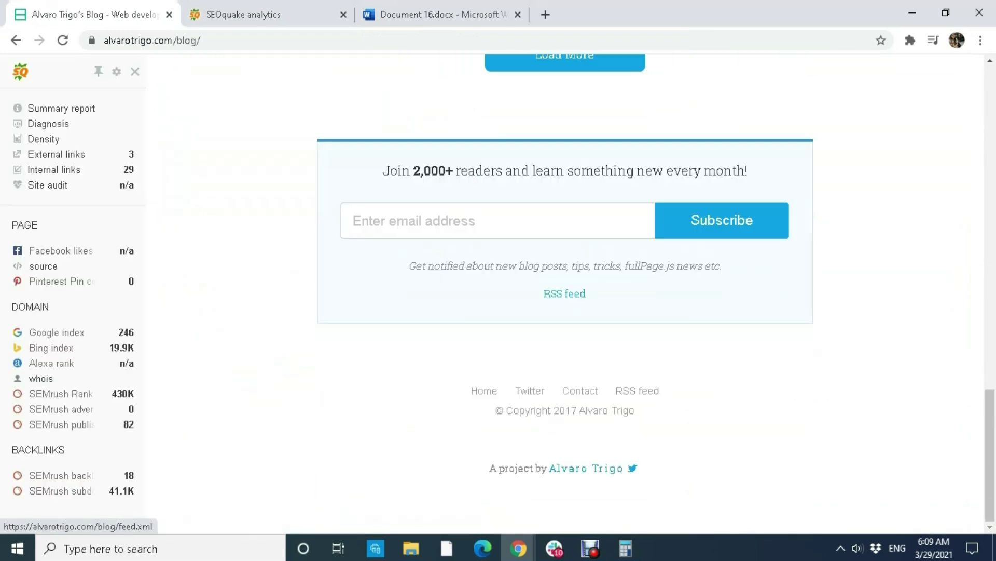
scroll(564, 290, up, 8)
scroll(565, 291, down, 3)
- Load more blog posts three times and look through the extended list down to the page footer
click(565, 346)
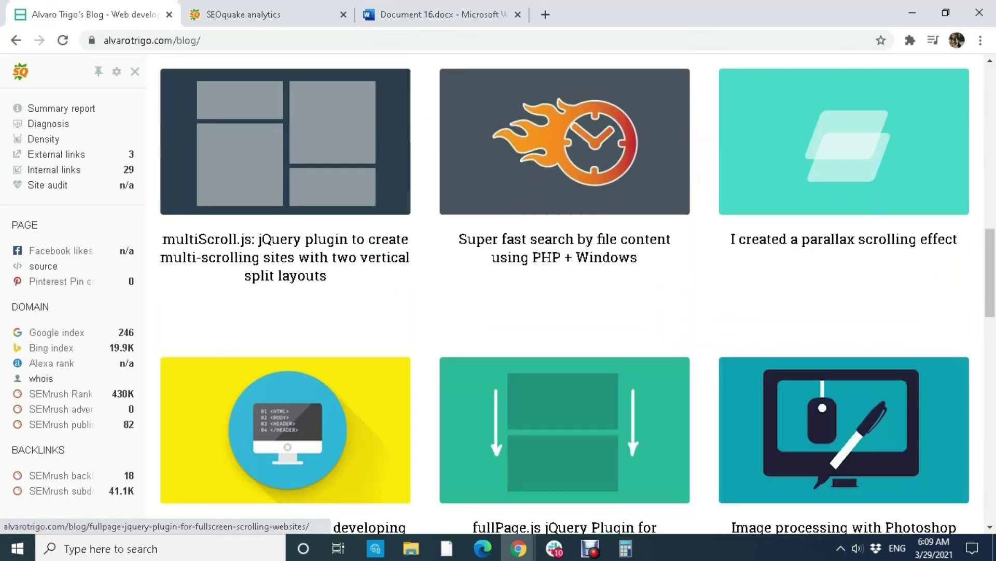
scroll(565, 291, down, 15)
scroll(565, 280, down, 7)
scroll(564, 280, up, 4)
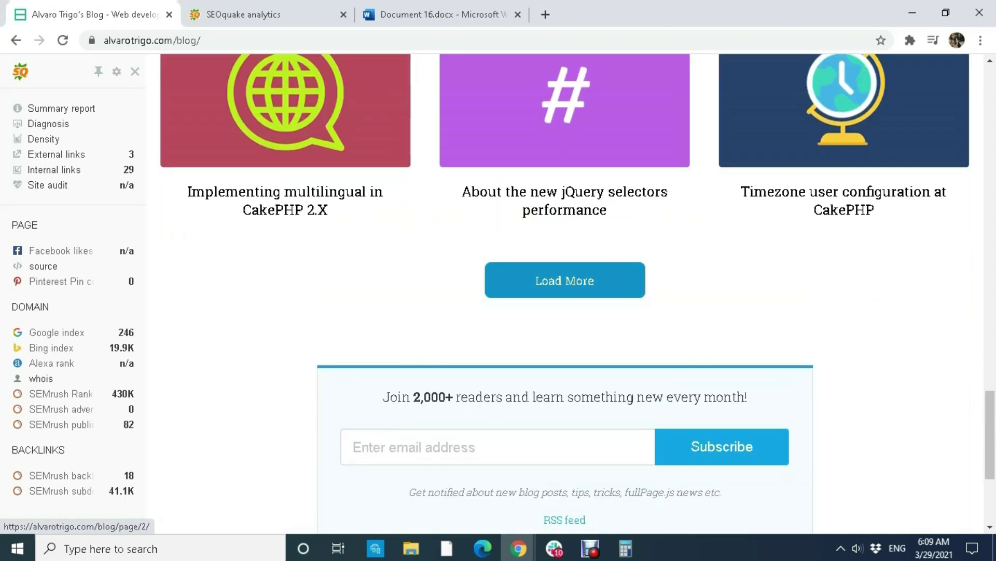
click(565, 280)
scroll(565, 281, down, 18)
scroll(565, 280, up, 1)
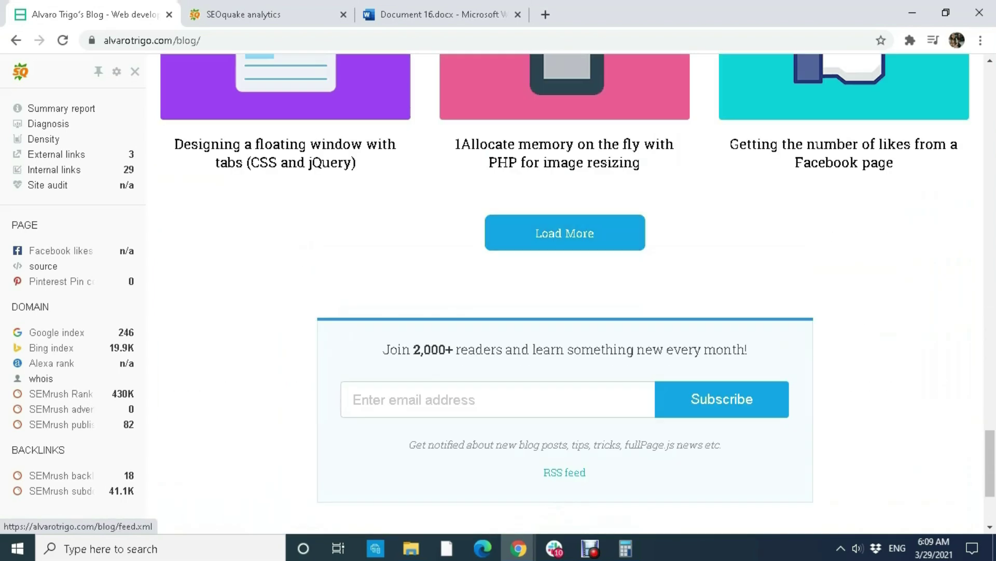
click(564, 233)
scroll(565, 233, down, 8)
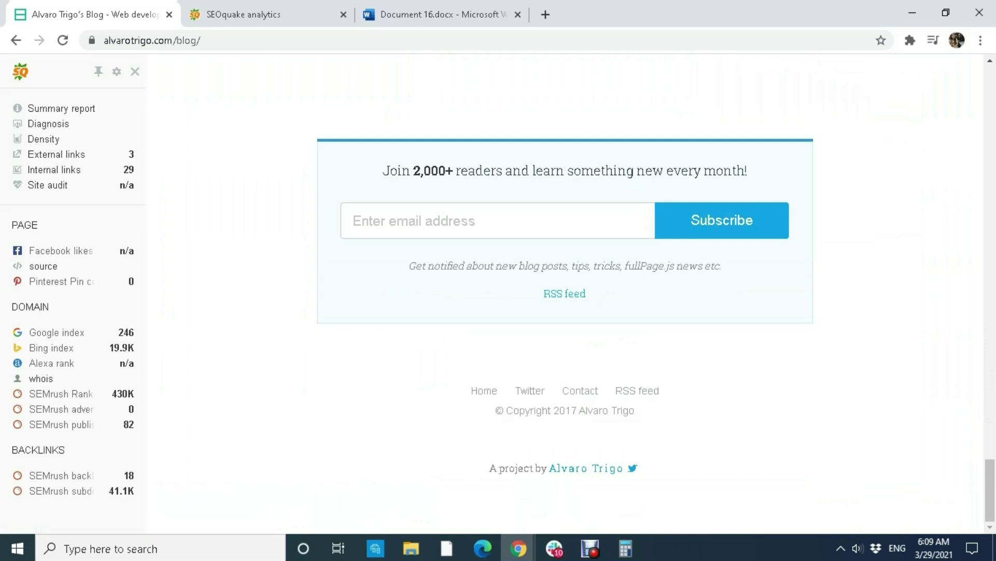
- Open the SEOquake summary report for the blog page and view its Internal links list
click(61, 107)
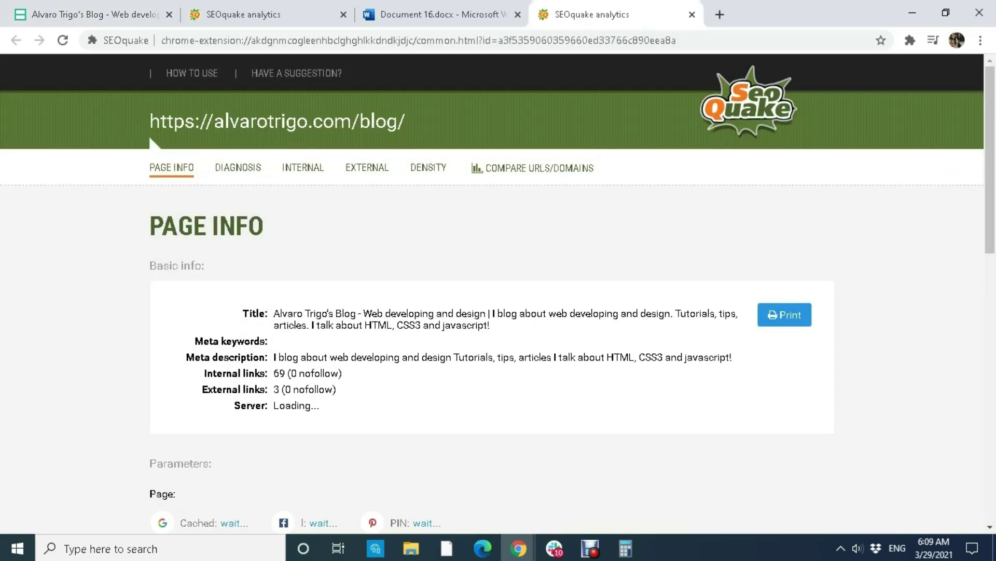
click(302, 167)
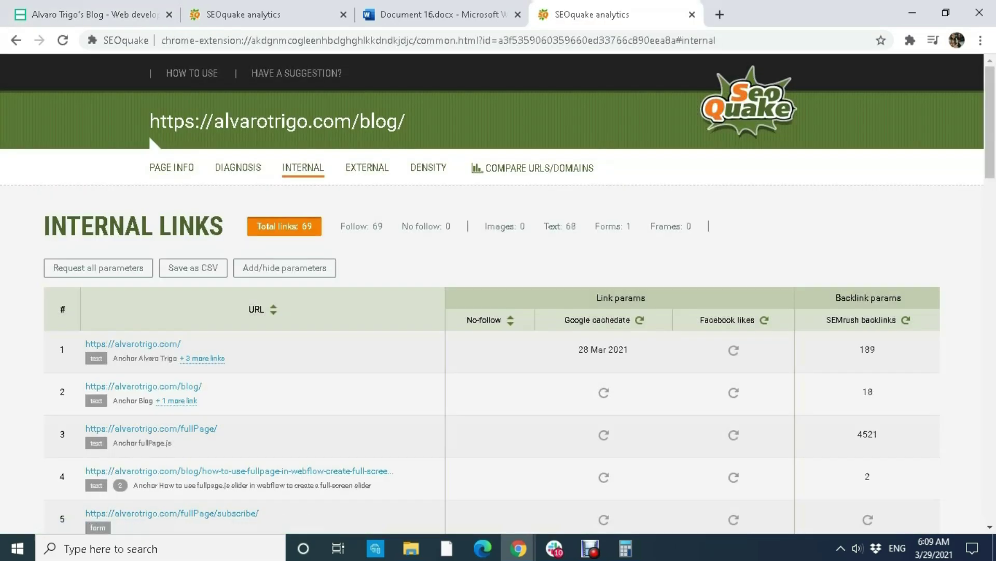
- View the blog page's External links report in SEOquake, close that report, and return to the blog
click(367, 167)
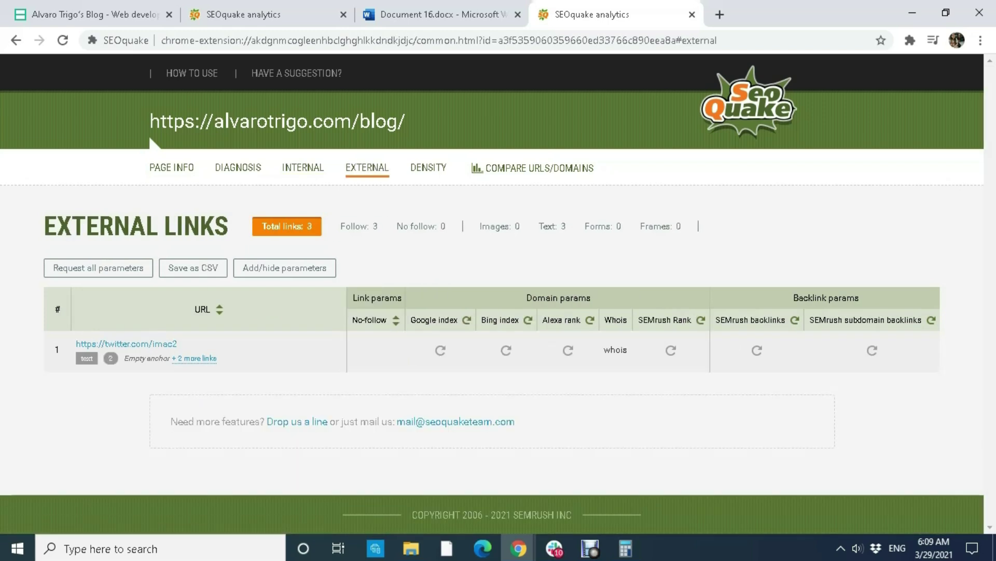
click(692, 15)
click(94, 14)
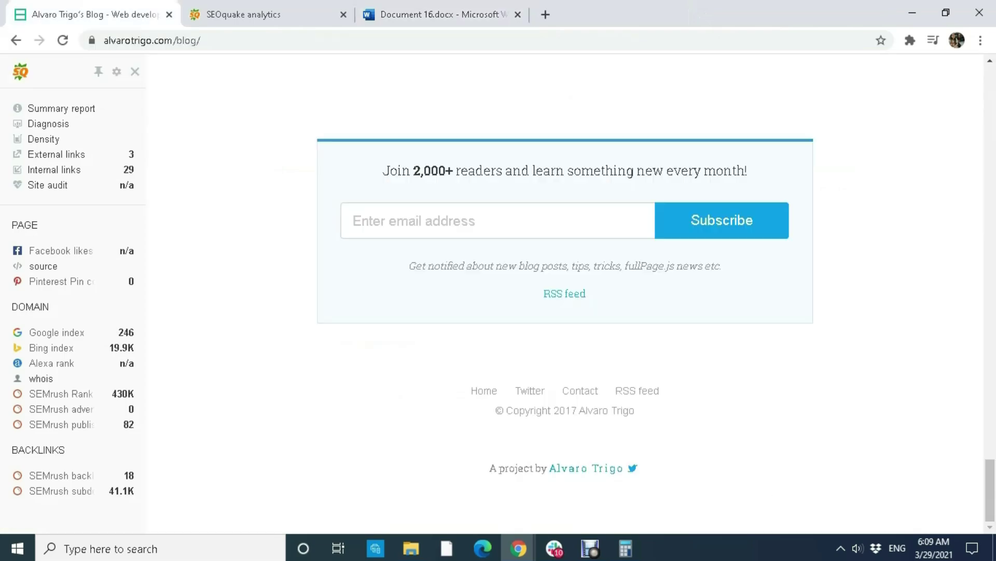
- Switch to the Word document and reread the Website Content note about adding more blogs to improve internal and external links
click(260, 14)
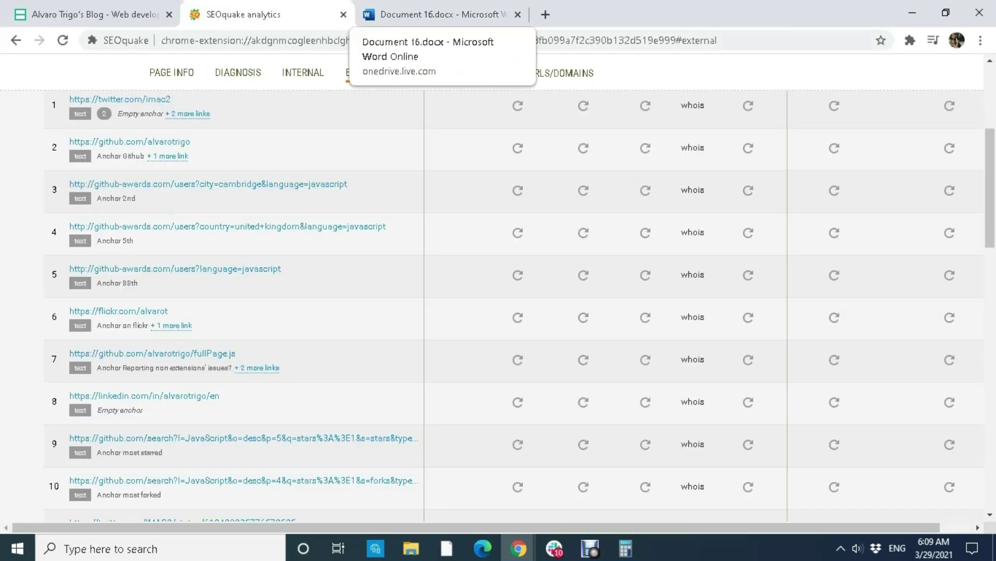
click(436, 15)
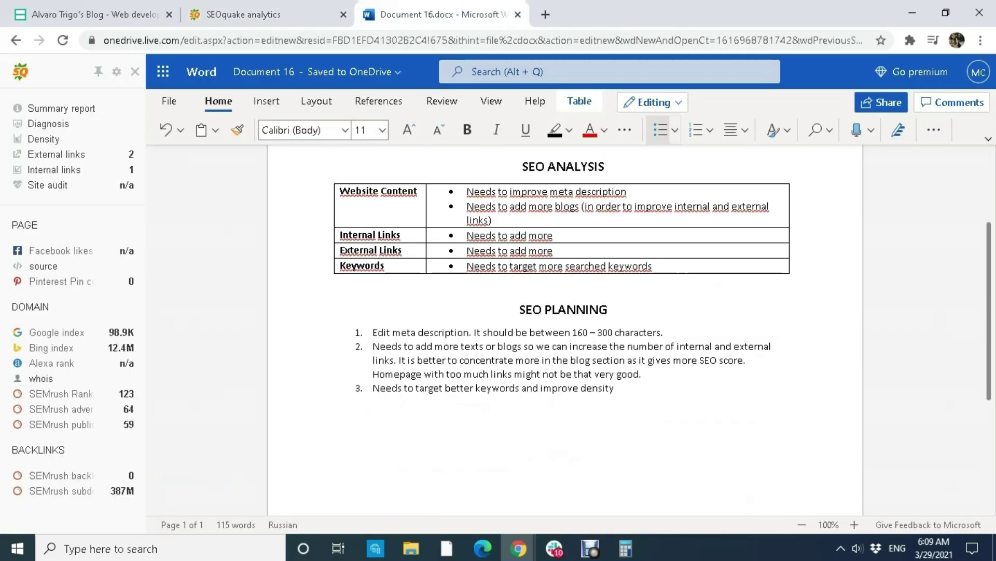
click(543, 353)
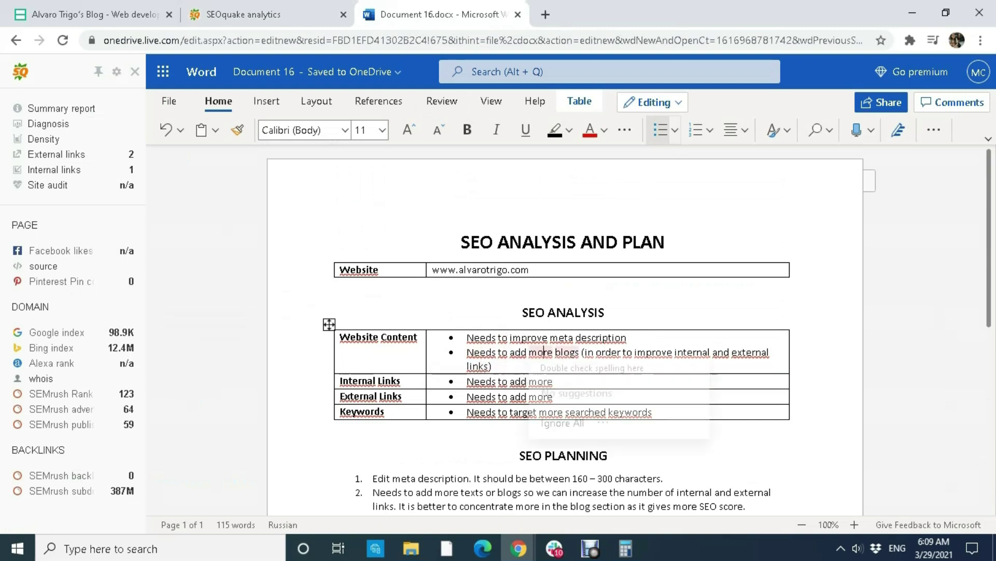
click(606, 352)
click(750, 352)
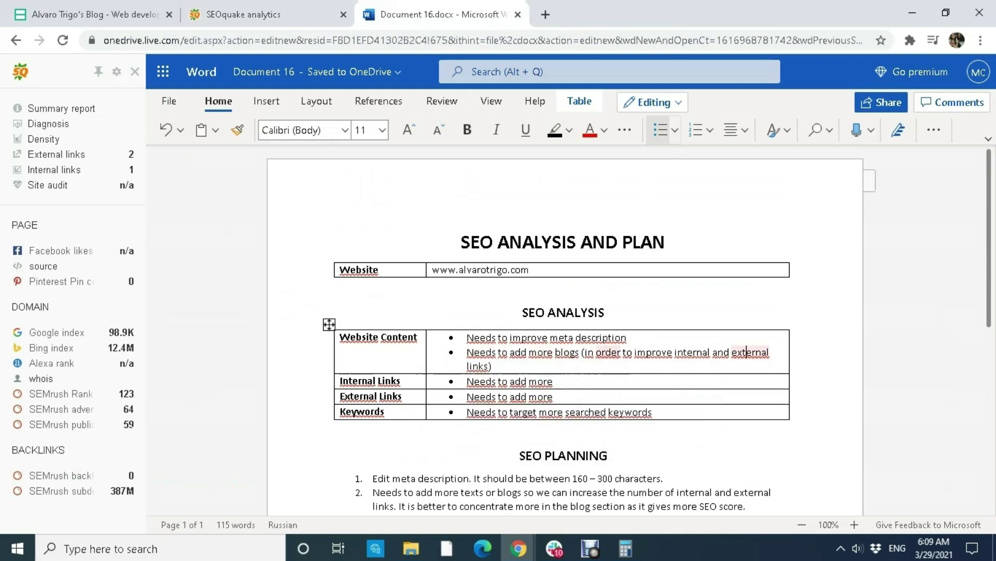
click(608, 455)
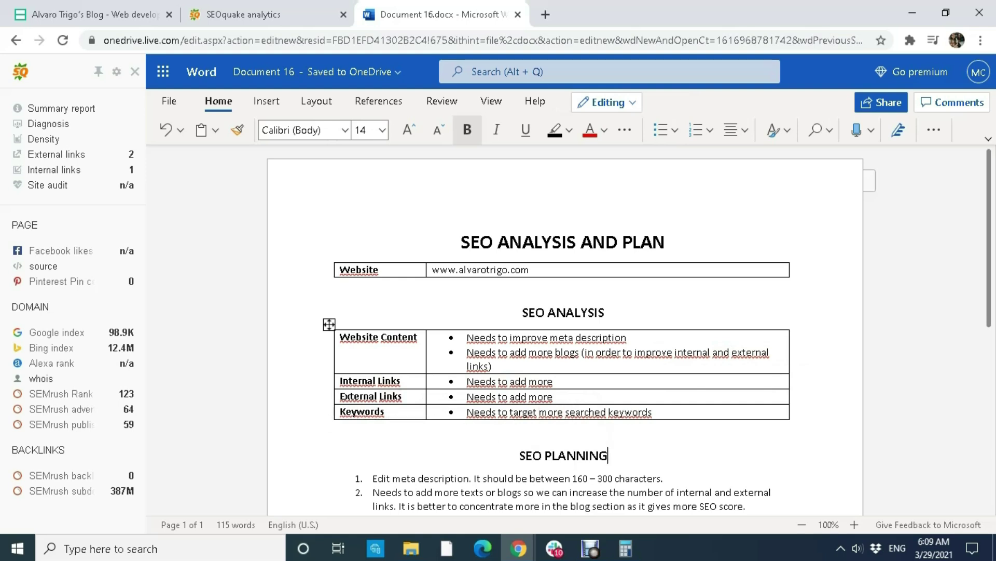
- Extend the Keywords bullet in the SEO Analysis table with "and used them more times"
scroll(487, 266, down, 3)
drag(488, 267, 622, 282)
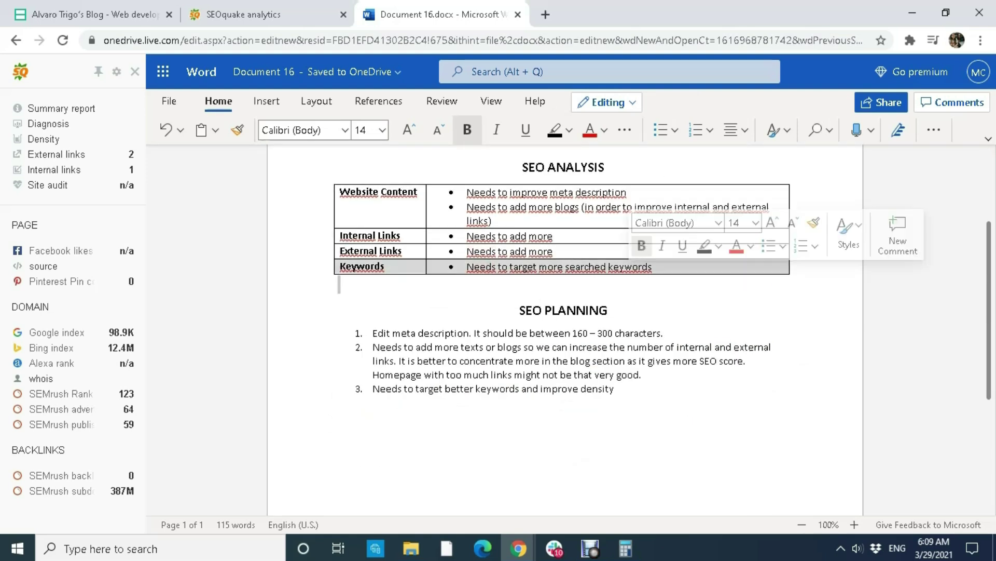
click(653, 267)
text(a)
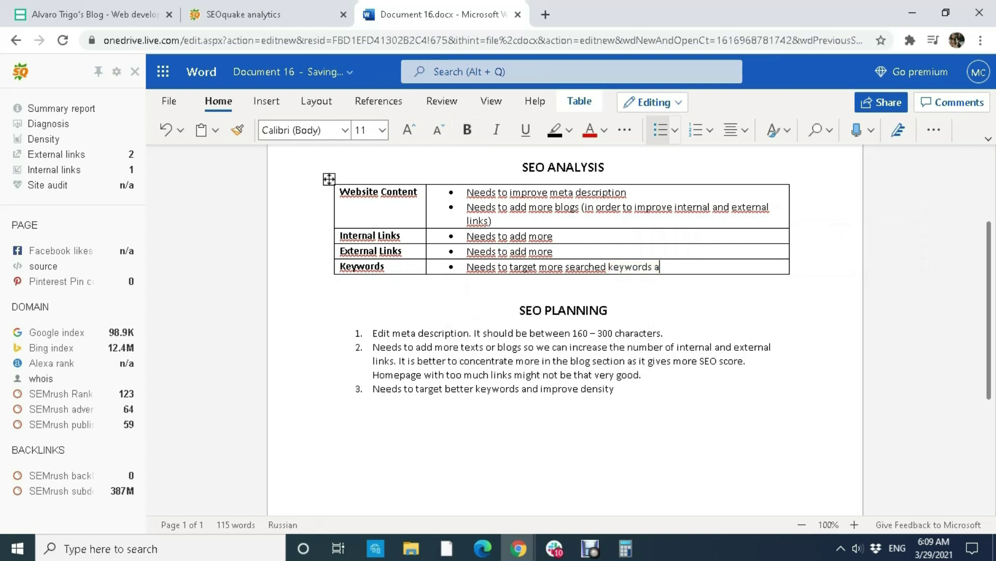
text(nd used them frequently)
key(BackSpace)
key(BackSpace)
key(BackSpace)
key(BackSpace)
key(BackSpace)
key(BackSpace)
key(BackSpace)
key(BackSpace)
key(BackSpace)
key(BackSpace)
key(BackSpace)
key(BackSpace)
key(BackSpace)
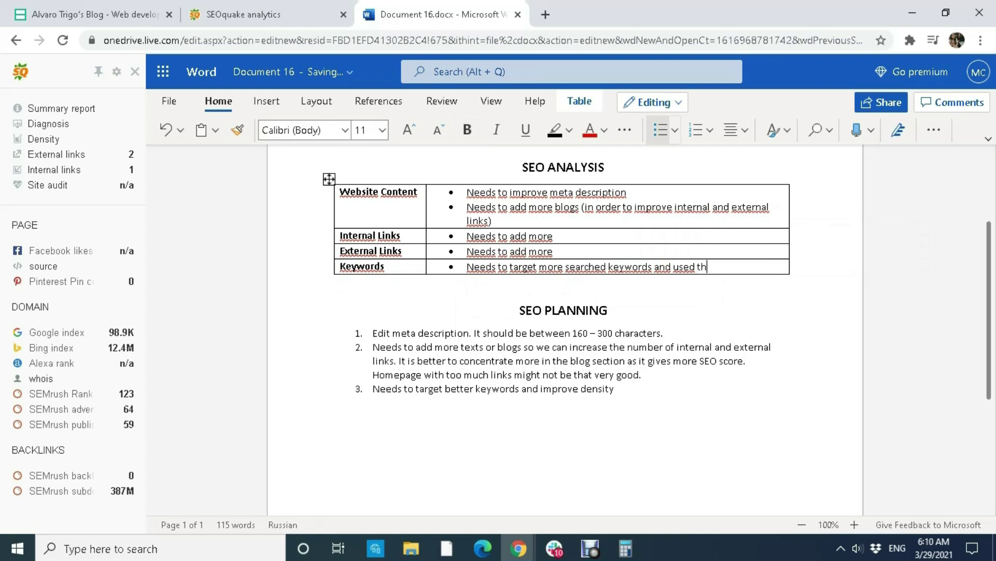
text(em more times)
- Highlight the SEO Analysis heading and its table in the Word document to review the section
click(608, 360)
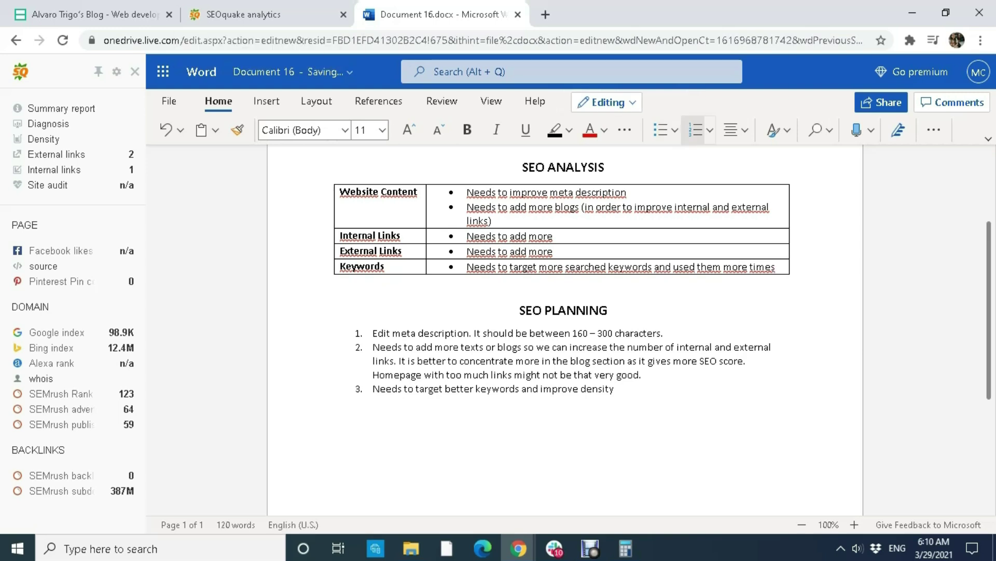
scroll(565, 332, up, 3)
drag(522, 312, 690, 396)
scroll(565, 332, down, 4)
- Switch to the SEOquake report for the site's home page and look over its Page Info section
click(234, 14)
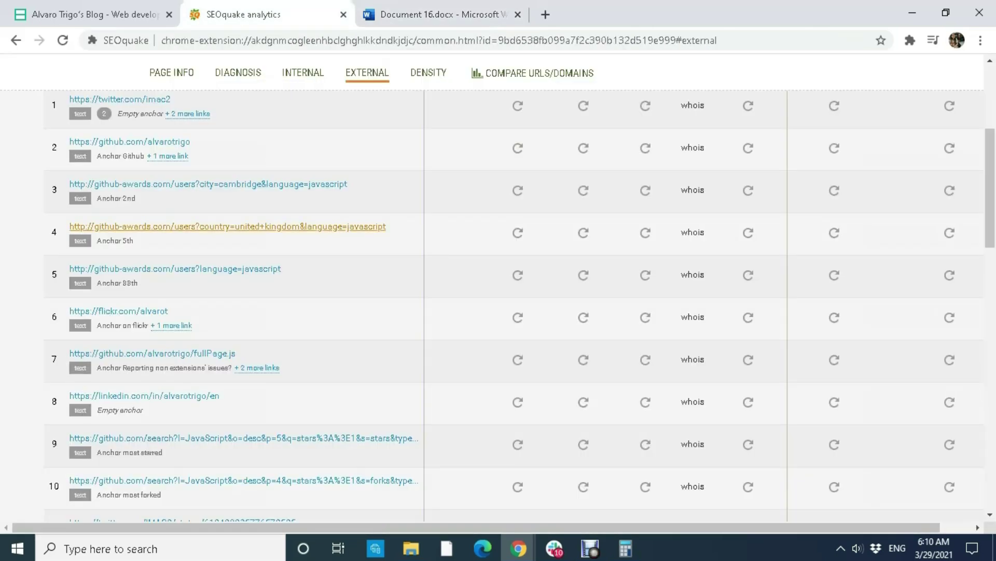
scroll(498, 291, up, 5)
click(171, 167)
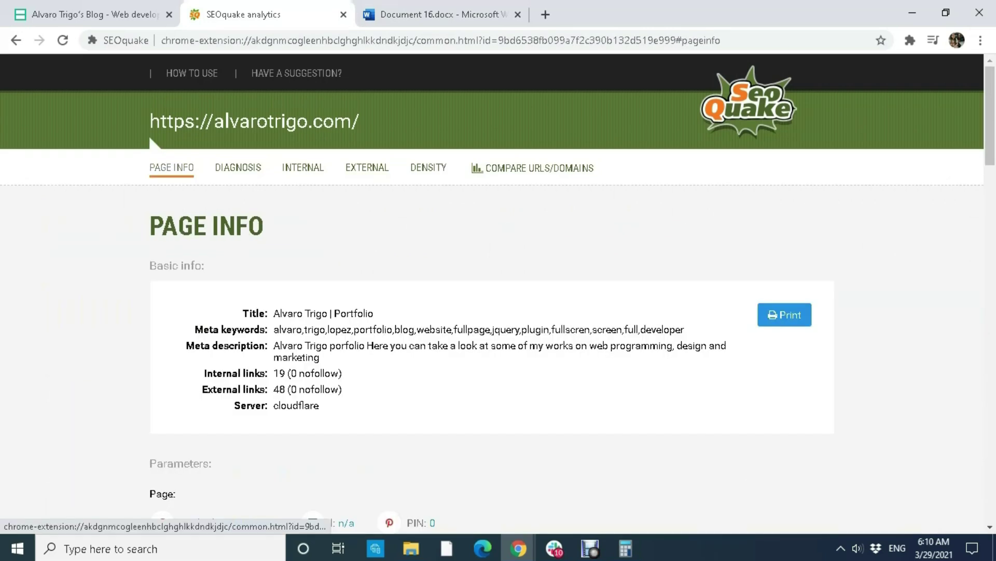
scroll(498, 291, down, 5)
scroll(499, 291, up, 5)
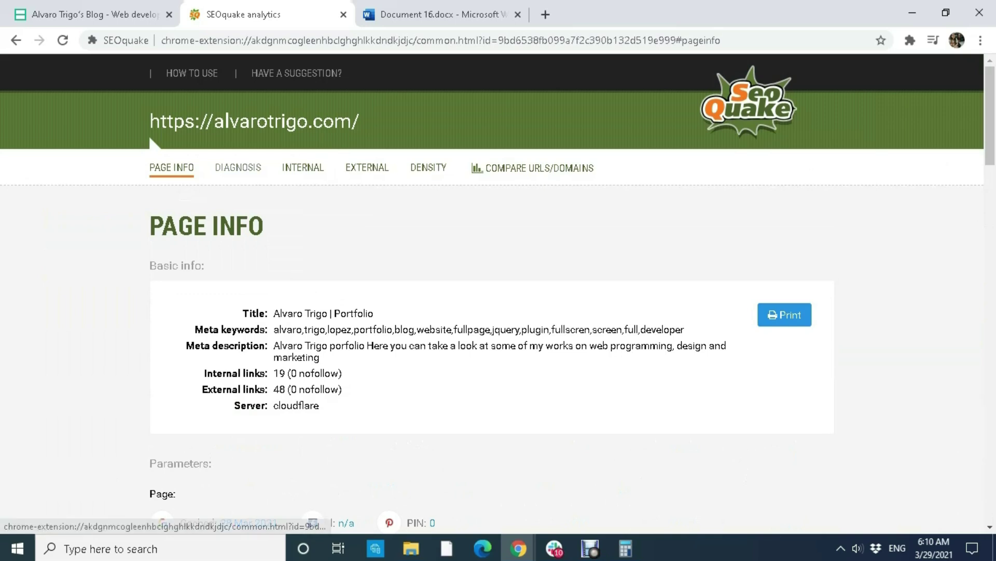
- Open the home page's Diagnosis report and read through the whole page SEO audit
click(238, 167)
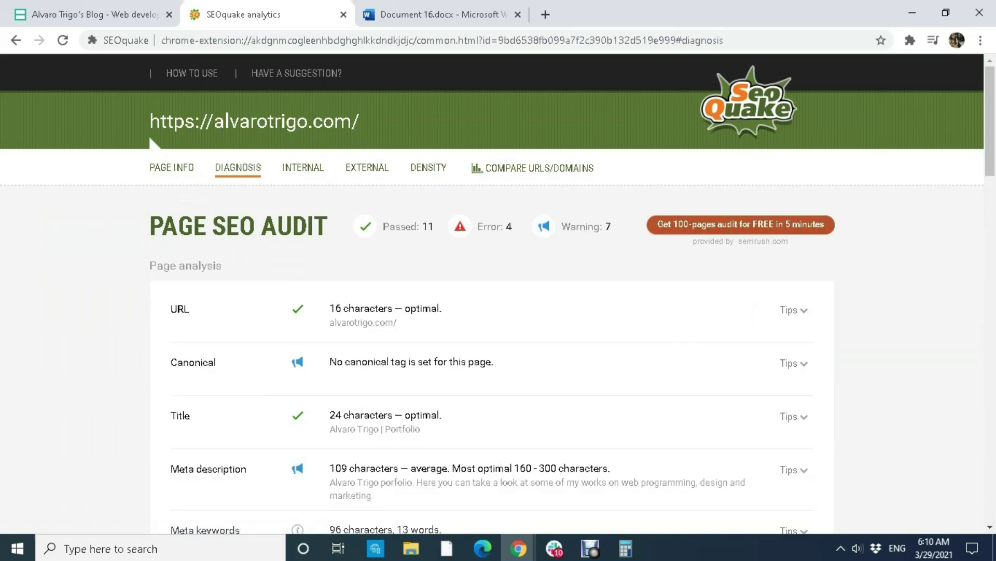
scroll(499, 311, down, 20)
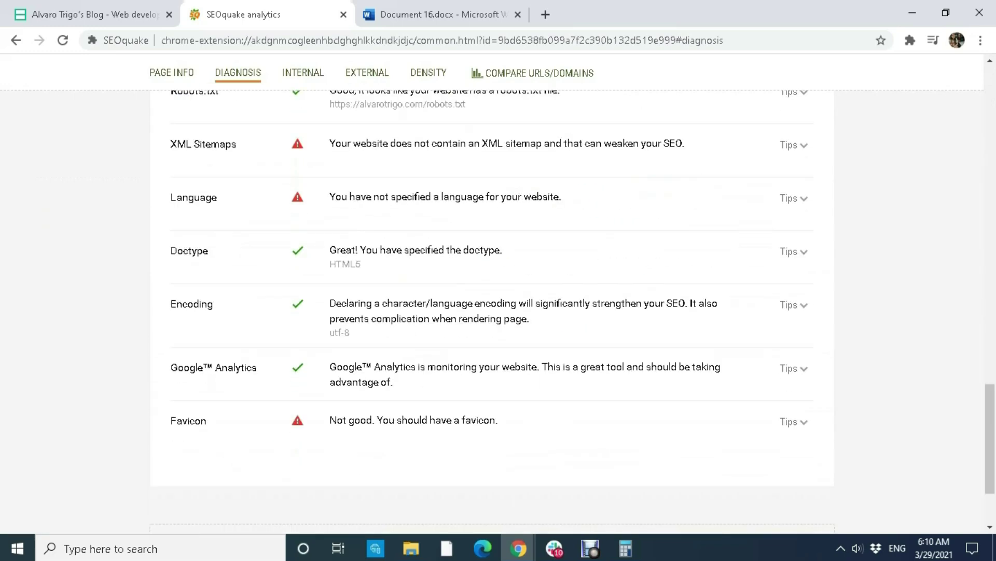
scroll(498, 311, down, 3)
scroll(498, 311, up, 12)
scroll(498, 311, up, 4)
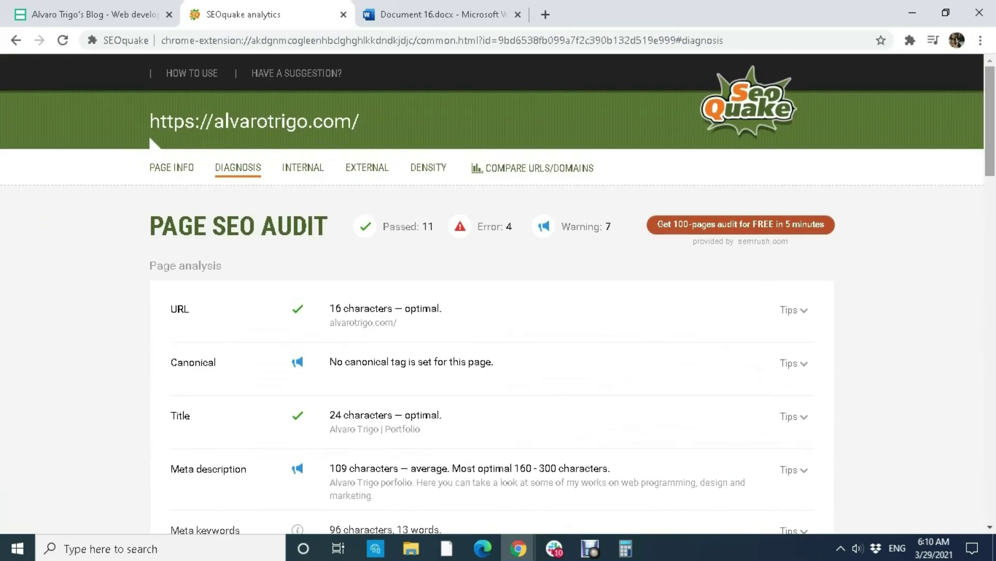
- View the home page's Internal links, External links and keyword Density reports in turn
click(302, 167)
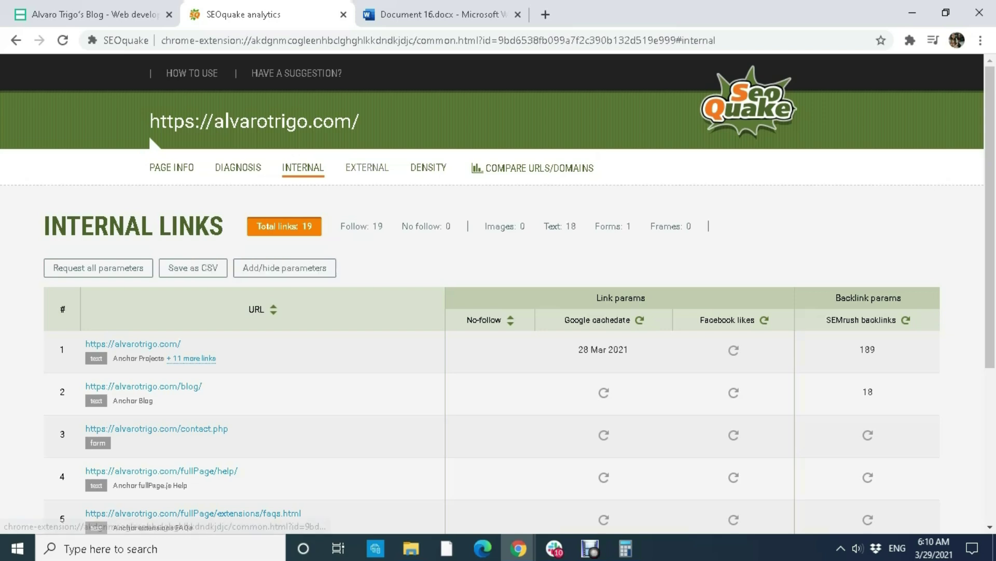
click(367, 167)
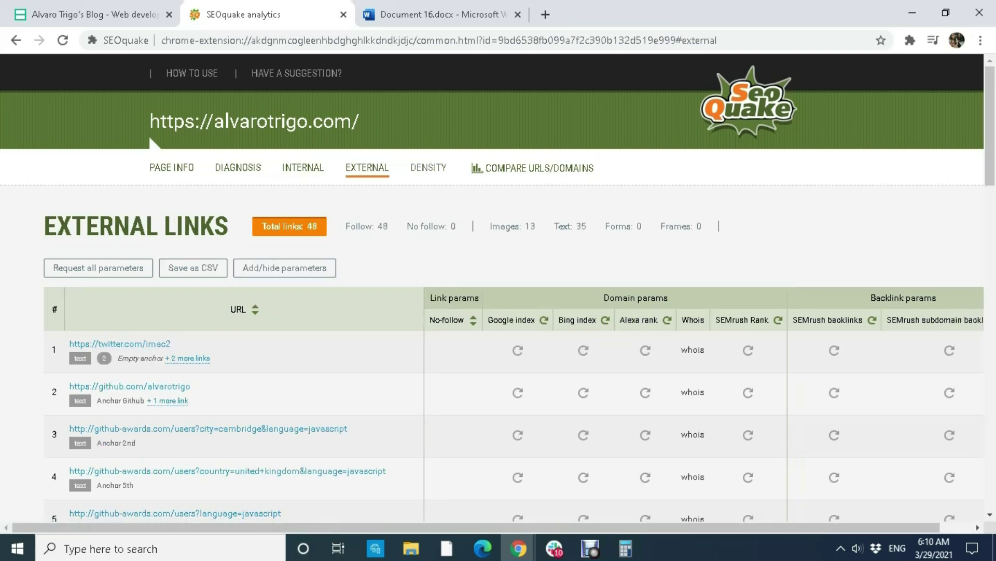
click(429, 167)
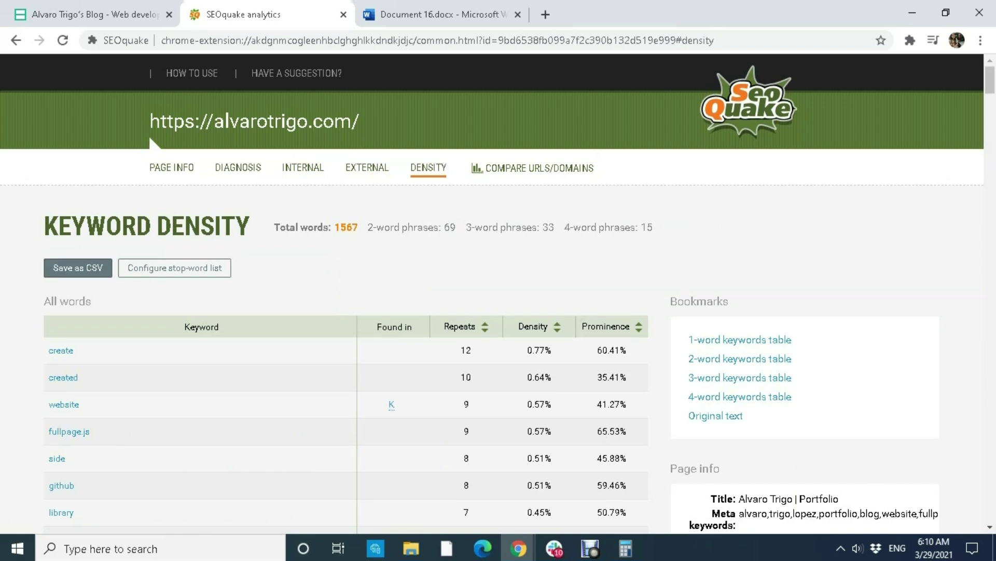
- Return to the Diagnosis report and recheck its audit items, ending at the meta description and headings entries
click(238, 167)
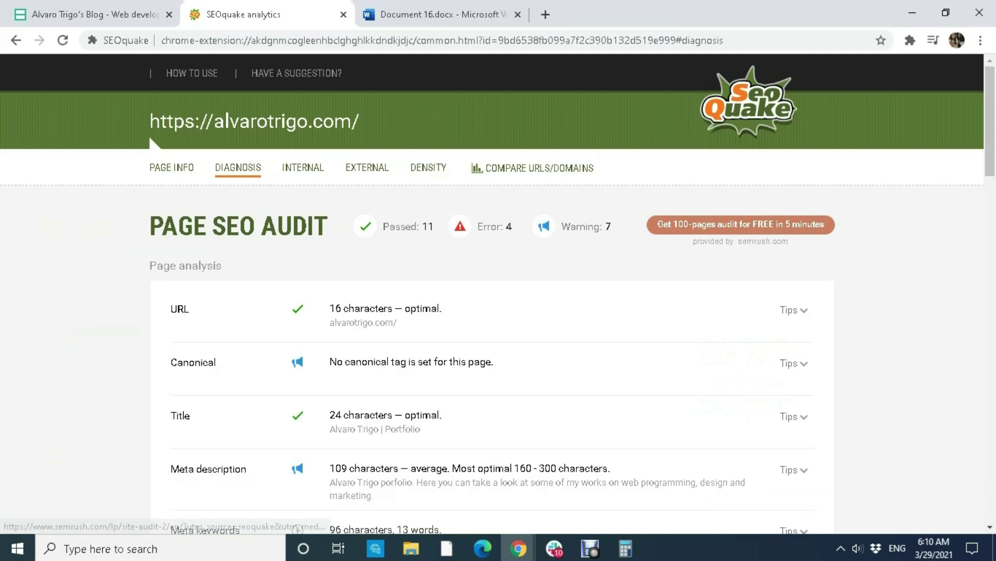
scroll(492, 311, down, 20)
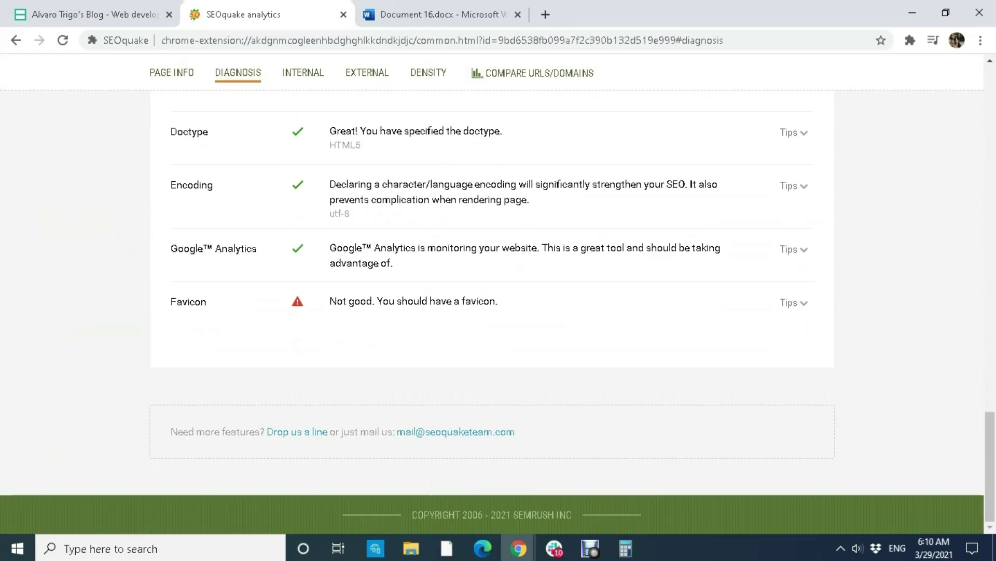
scroll(492, 311, up, 20)
scroll(492, 311, down, 3)
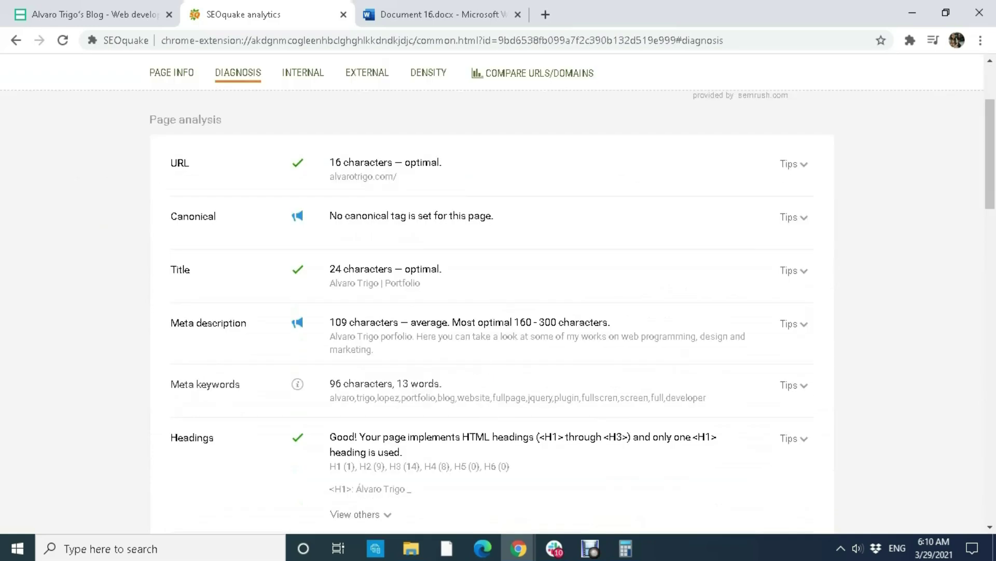
- Switch back to the Word document and compare the SEO Analysis notes with the first SEO Planning item about the meta description
click(443, 14)
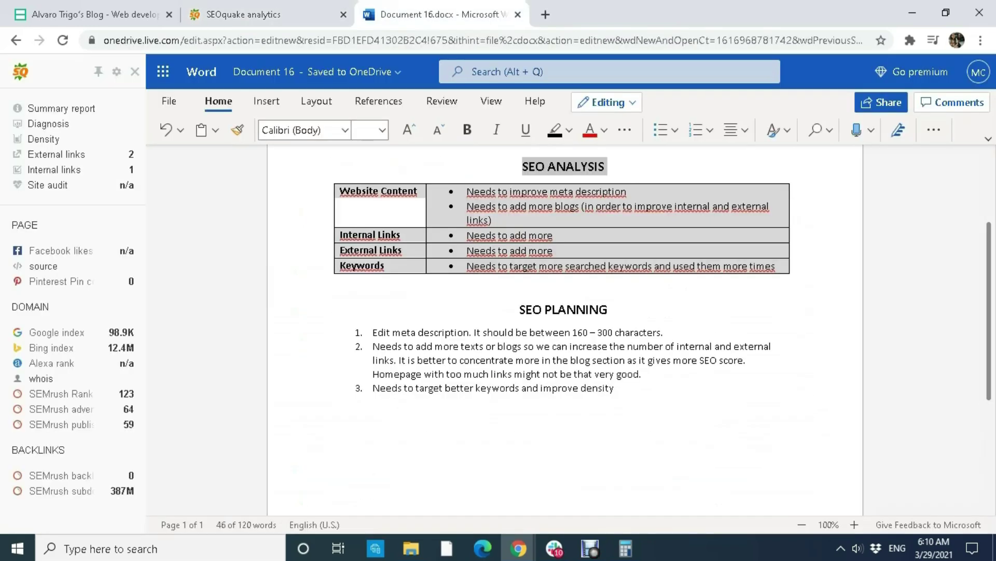
click(611, 360)
scroll(563, 333, down, 2)
scroll(563, 332, up, 4)
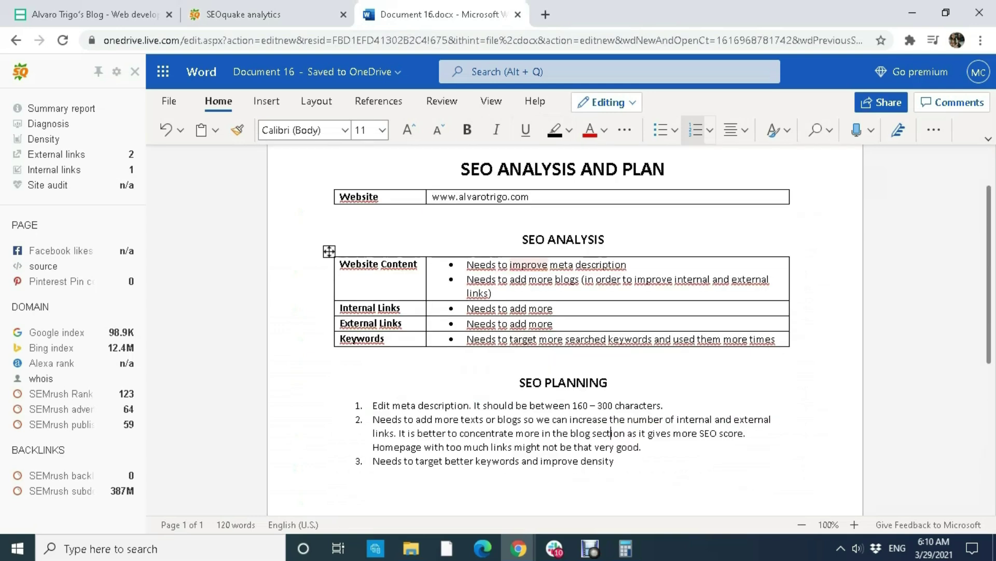
mouse_move(519, 383)
mouse_down()
mouse_move(612, 383)
mouse_move(532, 383)
mouse_up()
click(612, 383)
click(494, 405)
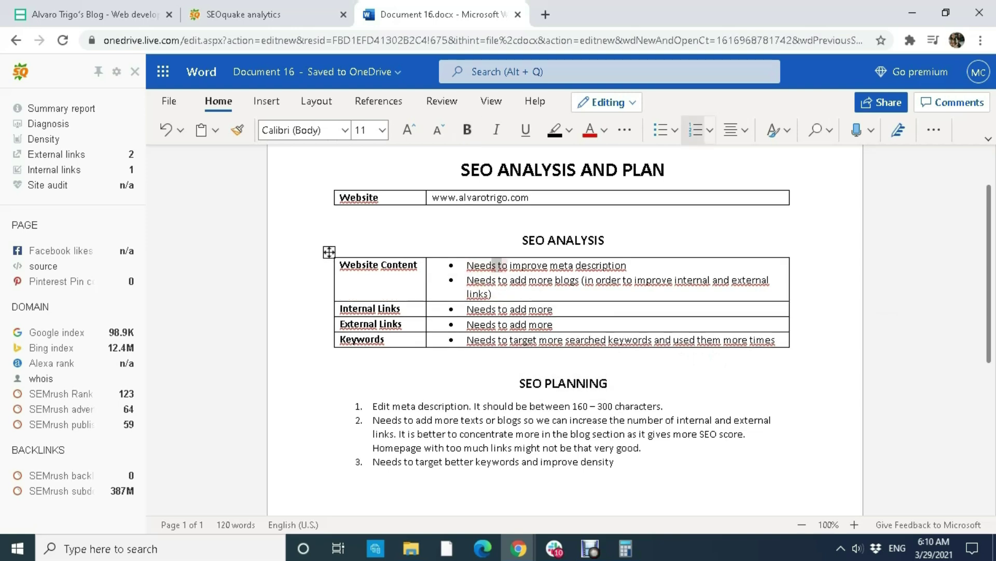
click(576, 279)
drag(378, 405, 520, 383)
- Check the meta description entry in SEOquake's Diagnosis report against the first SEO Planning item in the Word document
click(244, 14)
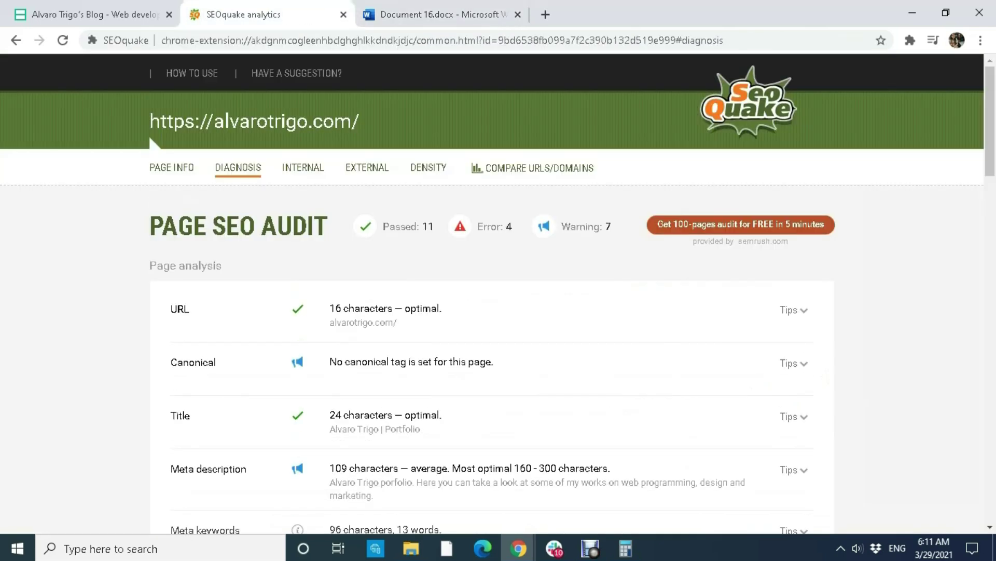
scroll(498, 291, down, 3)
drag(341, 323, 374, 349)
click(426, 14)
click(290, 14)
click(405, 350)
click(431, 15)
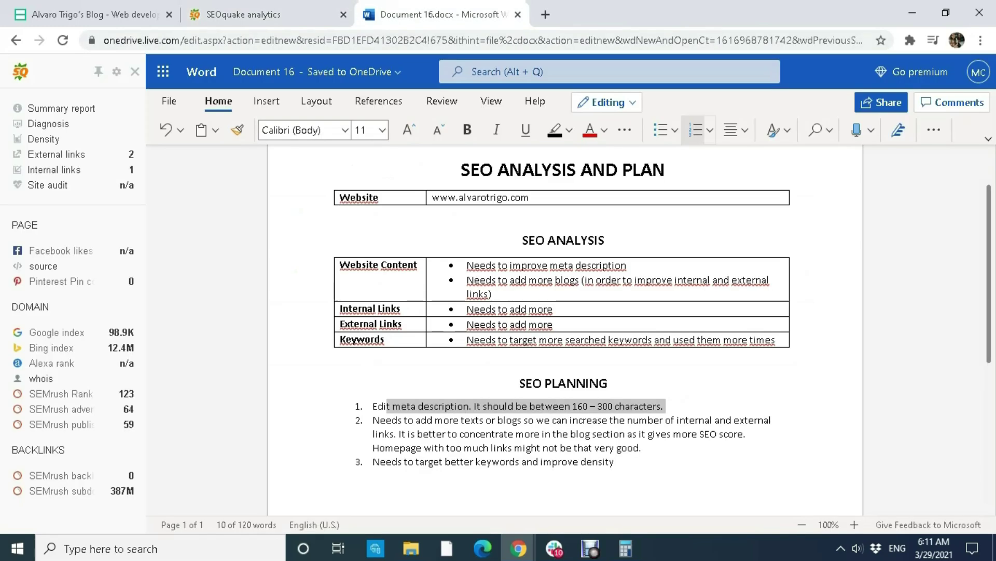
- Append "Add keyword (maybe add the product)" to the first SEO Planning item, after the character range
click(680, 420)
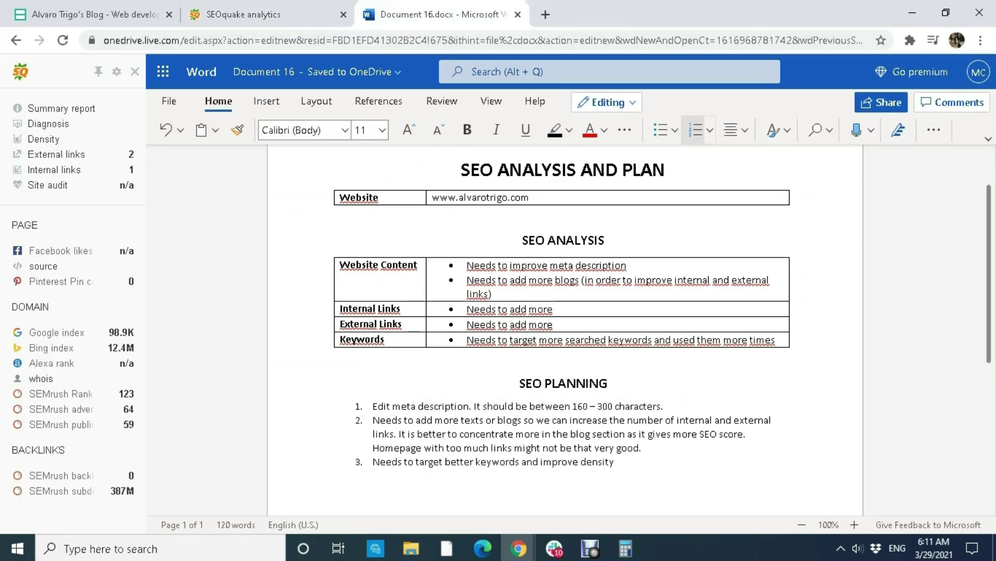
text(Add )
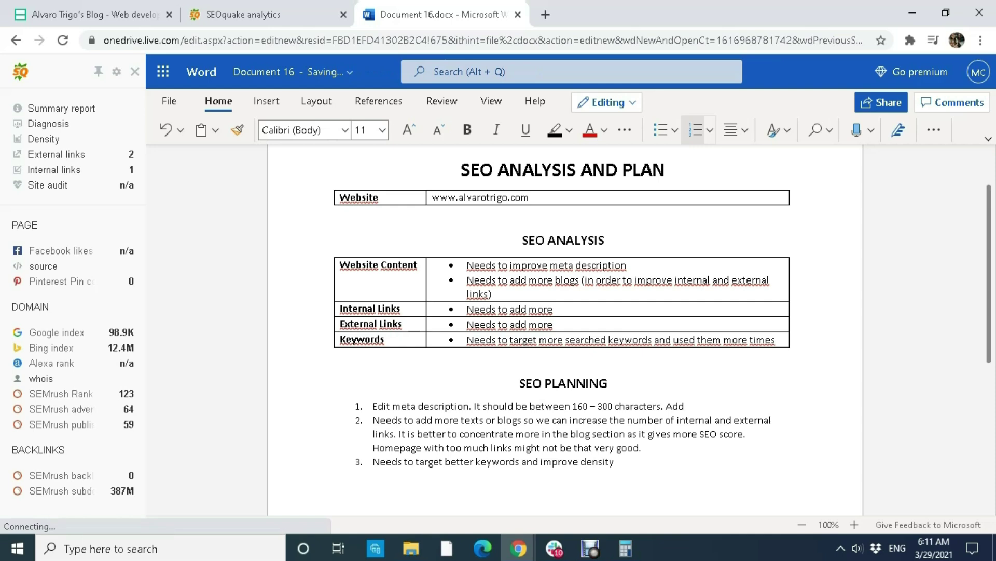
text(keywor)
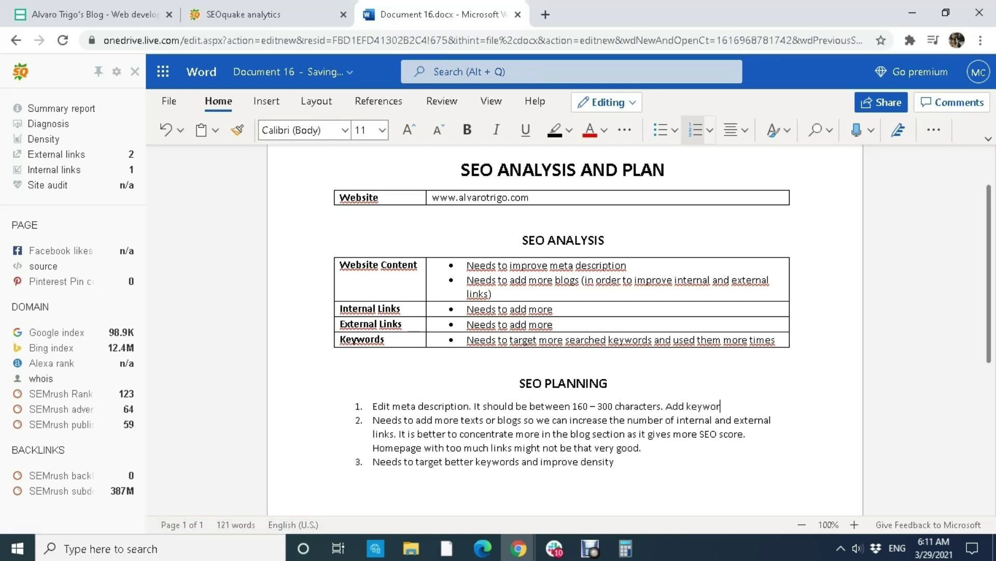
text(d (maybe add the products)
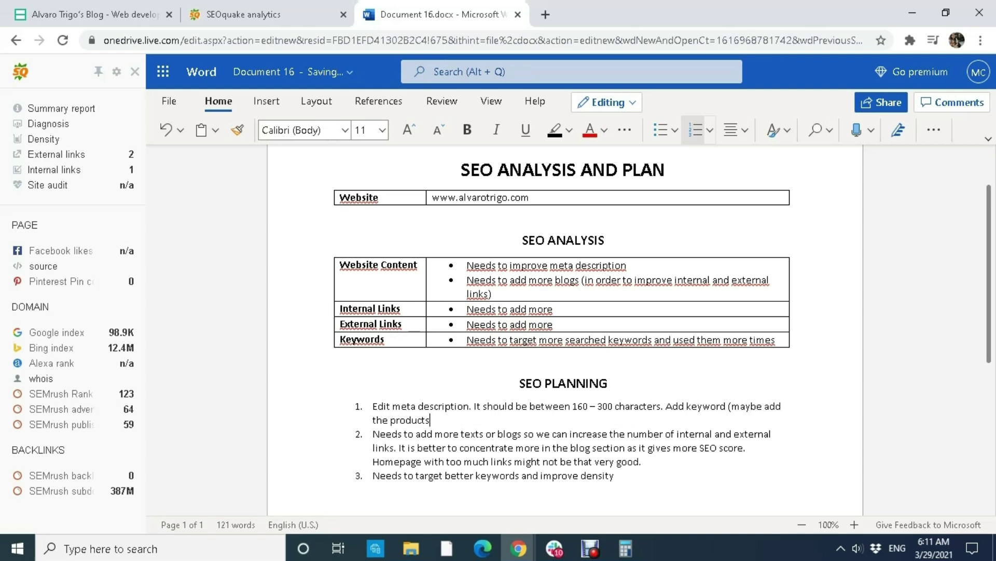
key(BackSpace)
text())
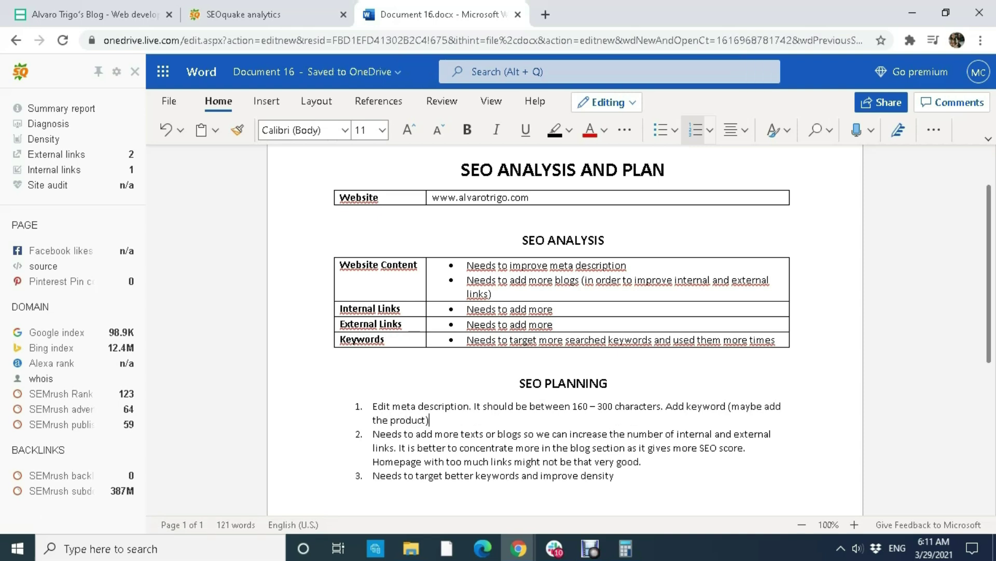
- Reread the second SEO Planning item about adding texts or blogs, and place the cursor at the end of the third item
scroll(562, 268, down, 1)
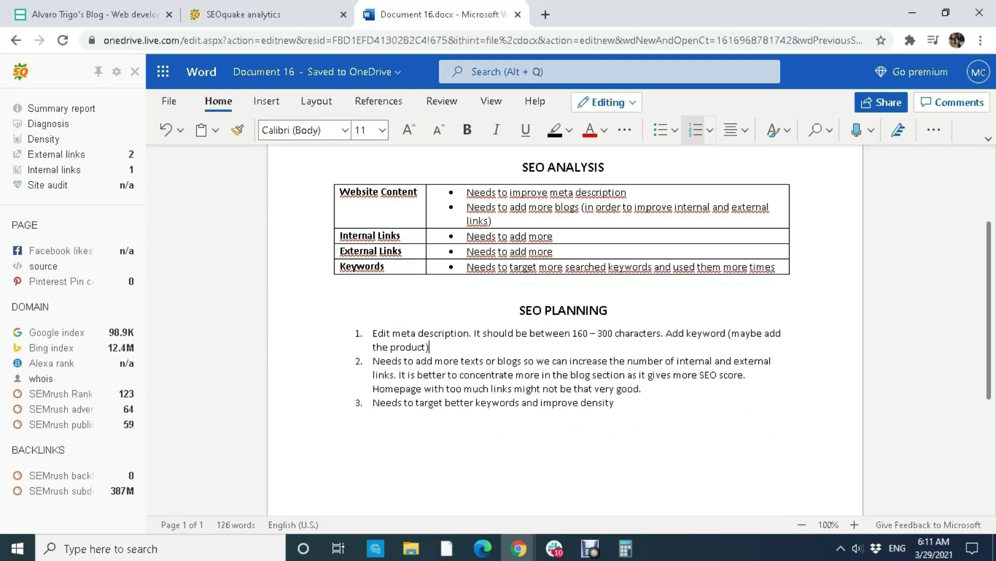
drag(407, 362, 642, 388)
click(460, 362)
click(507, 361)
drag(434, 389, 573, 389)
click(615, 402)
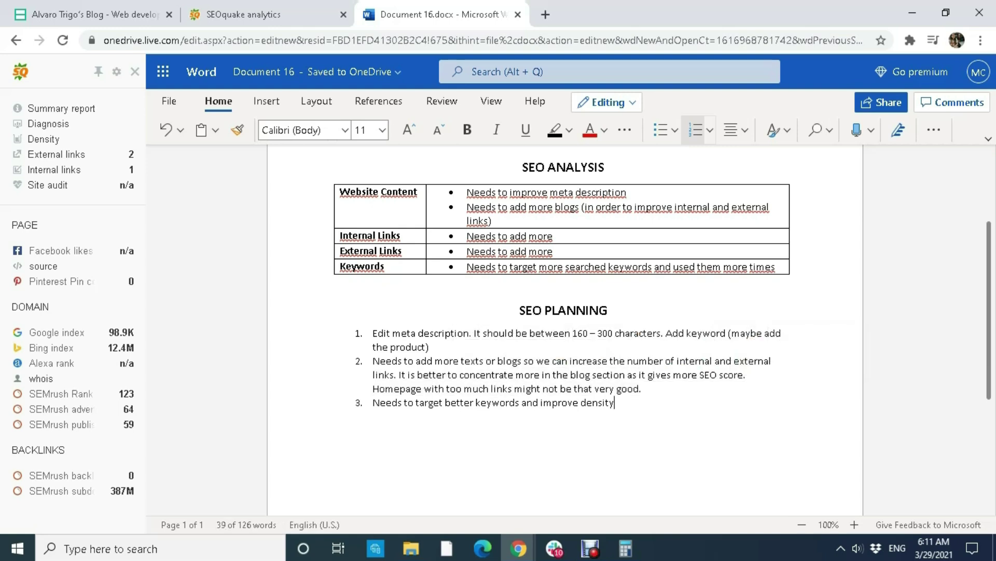
- Append "(repeat more)" to the end of the third SEO Planning item about targeting better keywords and improving density
drag(372, 402, 615, 402)
click(616, 403)
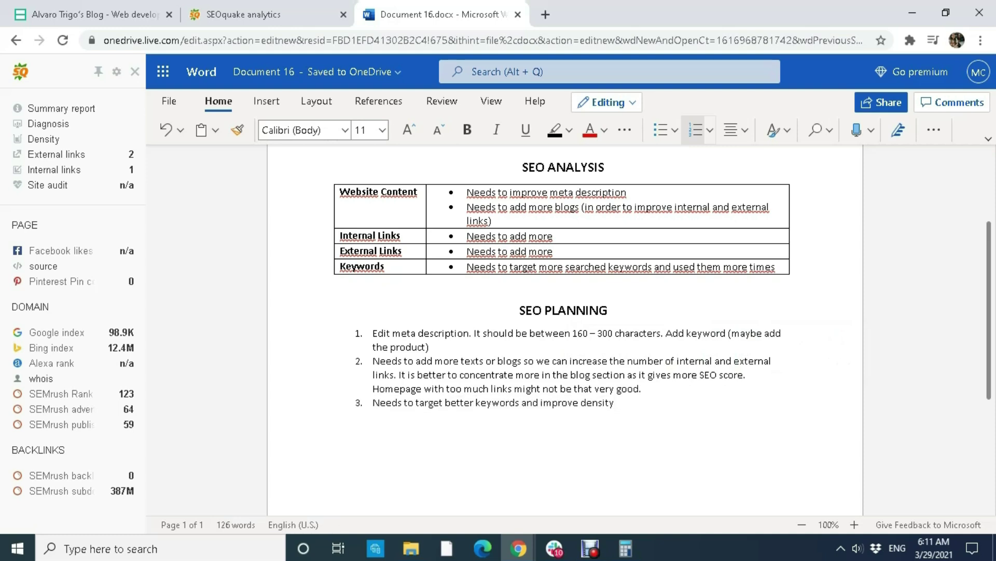
text((use them)
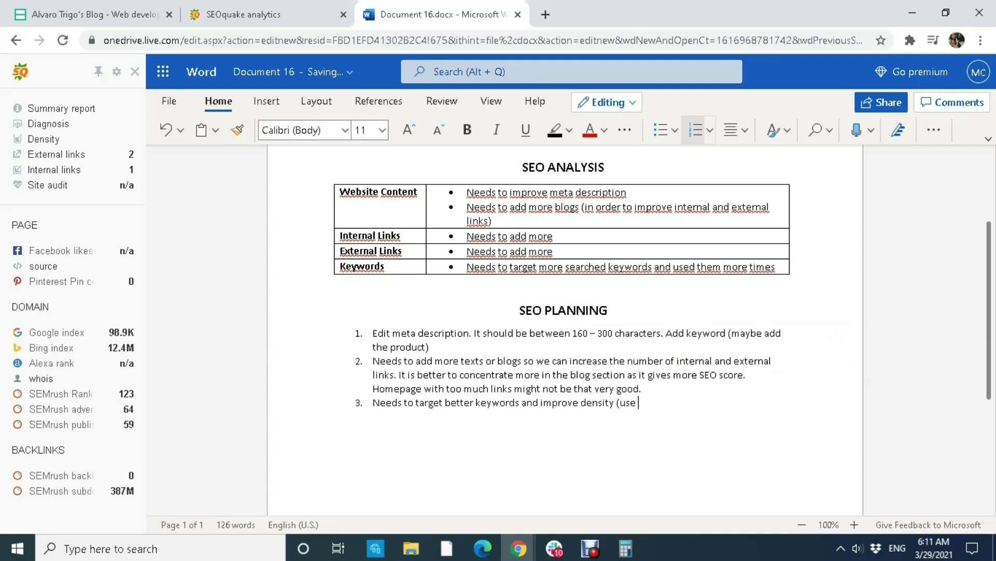
key(BackSpace)
key(BackSpace)
key(BackSpace)
key(BackSpace)
key(BackSpace)
key(BackSpace)
key(BackSpace)
key(BackSpace)
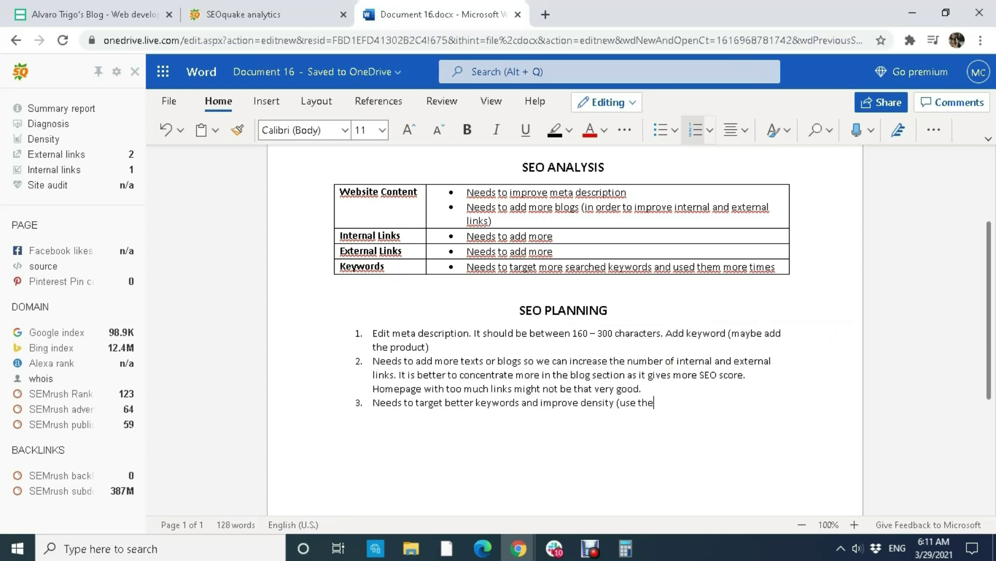
text(repeat more))
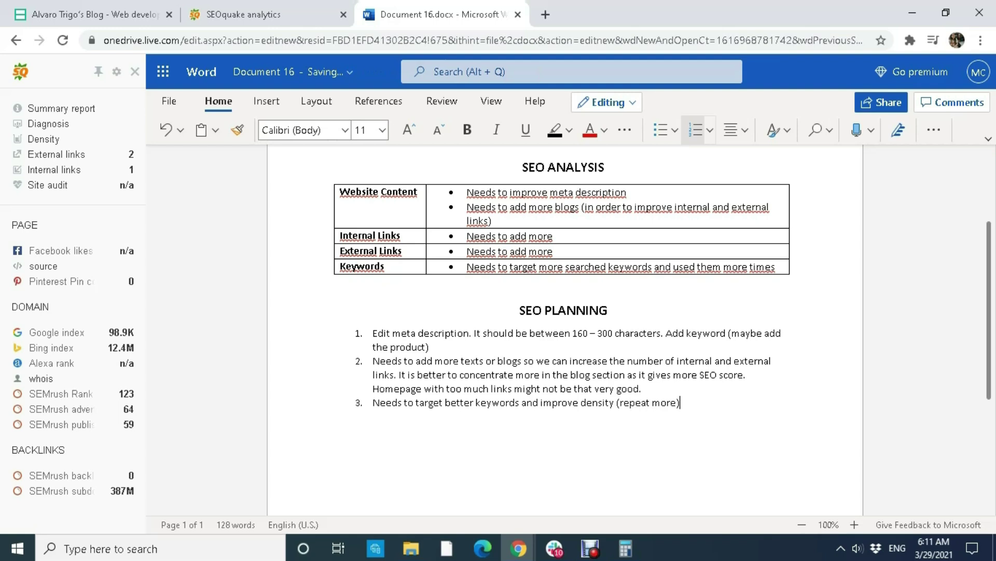
- Return to the start of the document and review its main title, website row and SEO Analysis section
key(ctrl+Home)
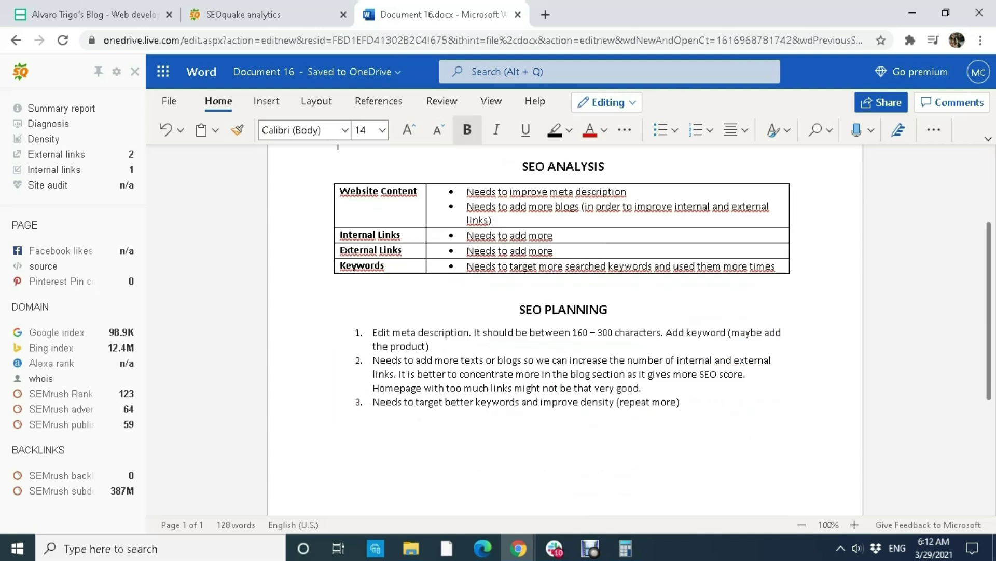
drag(462, 243, 668, 243)
click(668, 243)
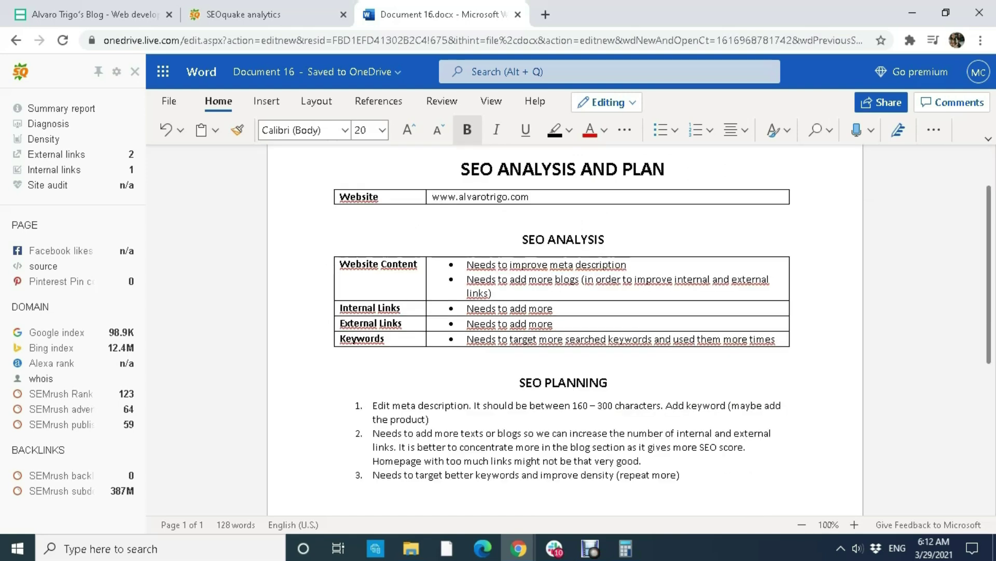
drag(461, 242, 669, 242)
click(666, 242)
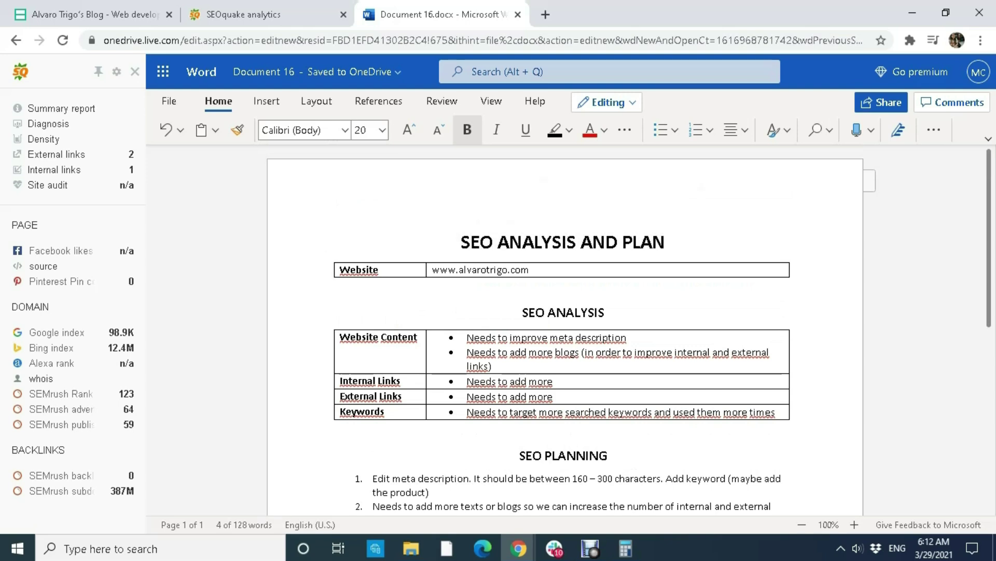
click(462, 242)
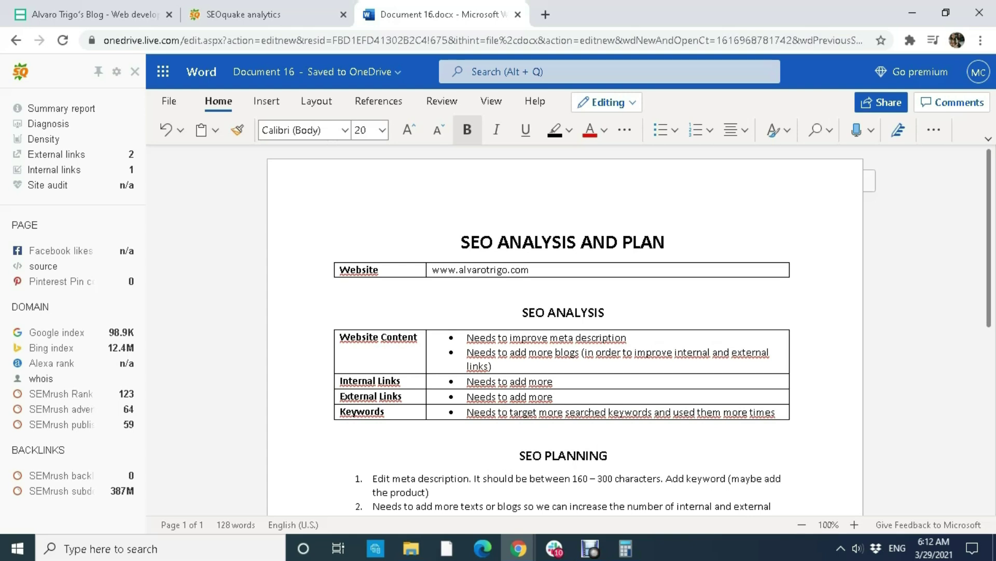
drag(461, 243, 668, 243)
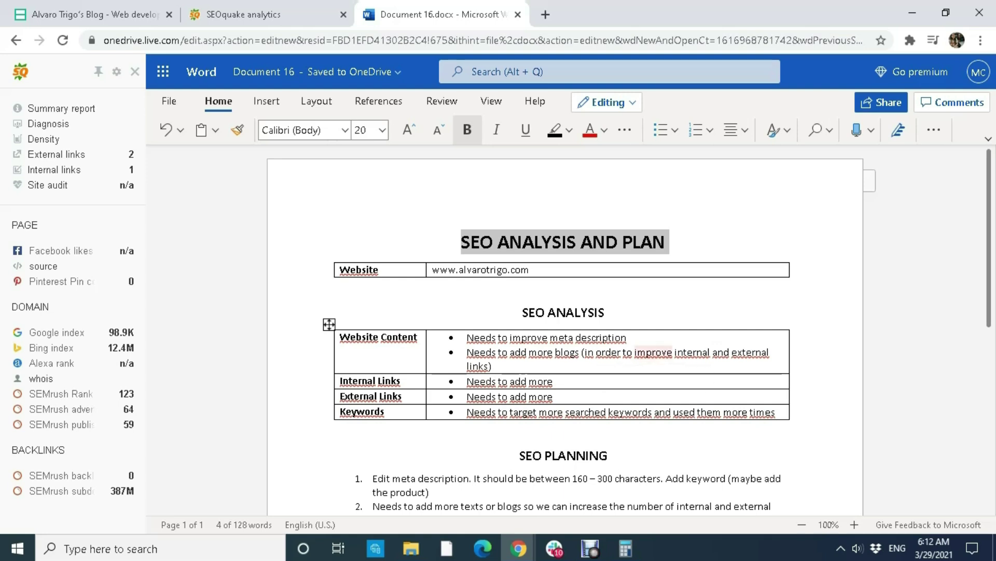
click(662, 353)
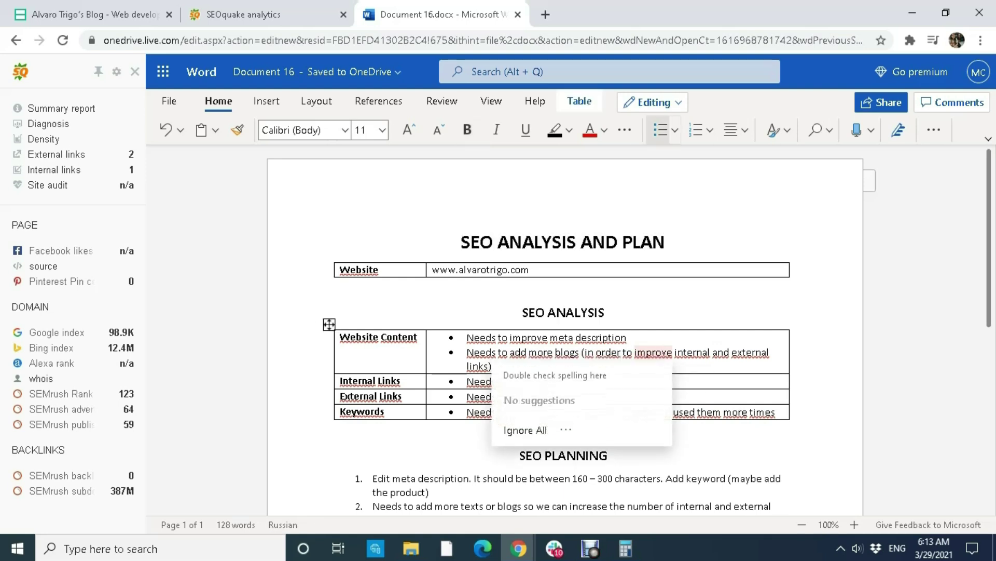
click(627, 337)
click(605, 312)
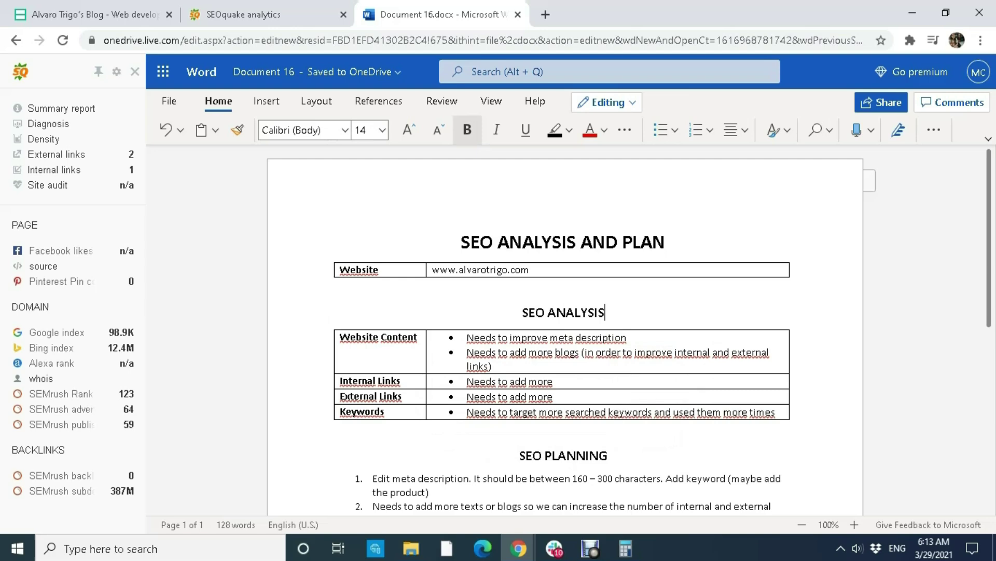